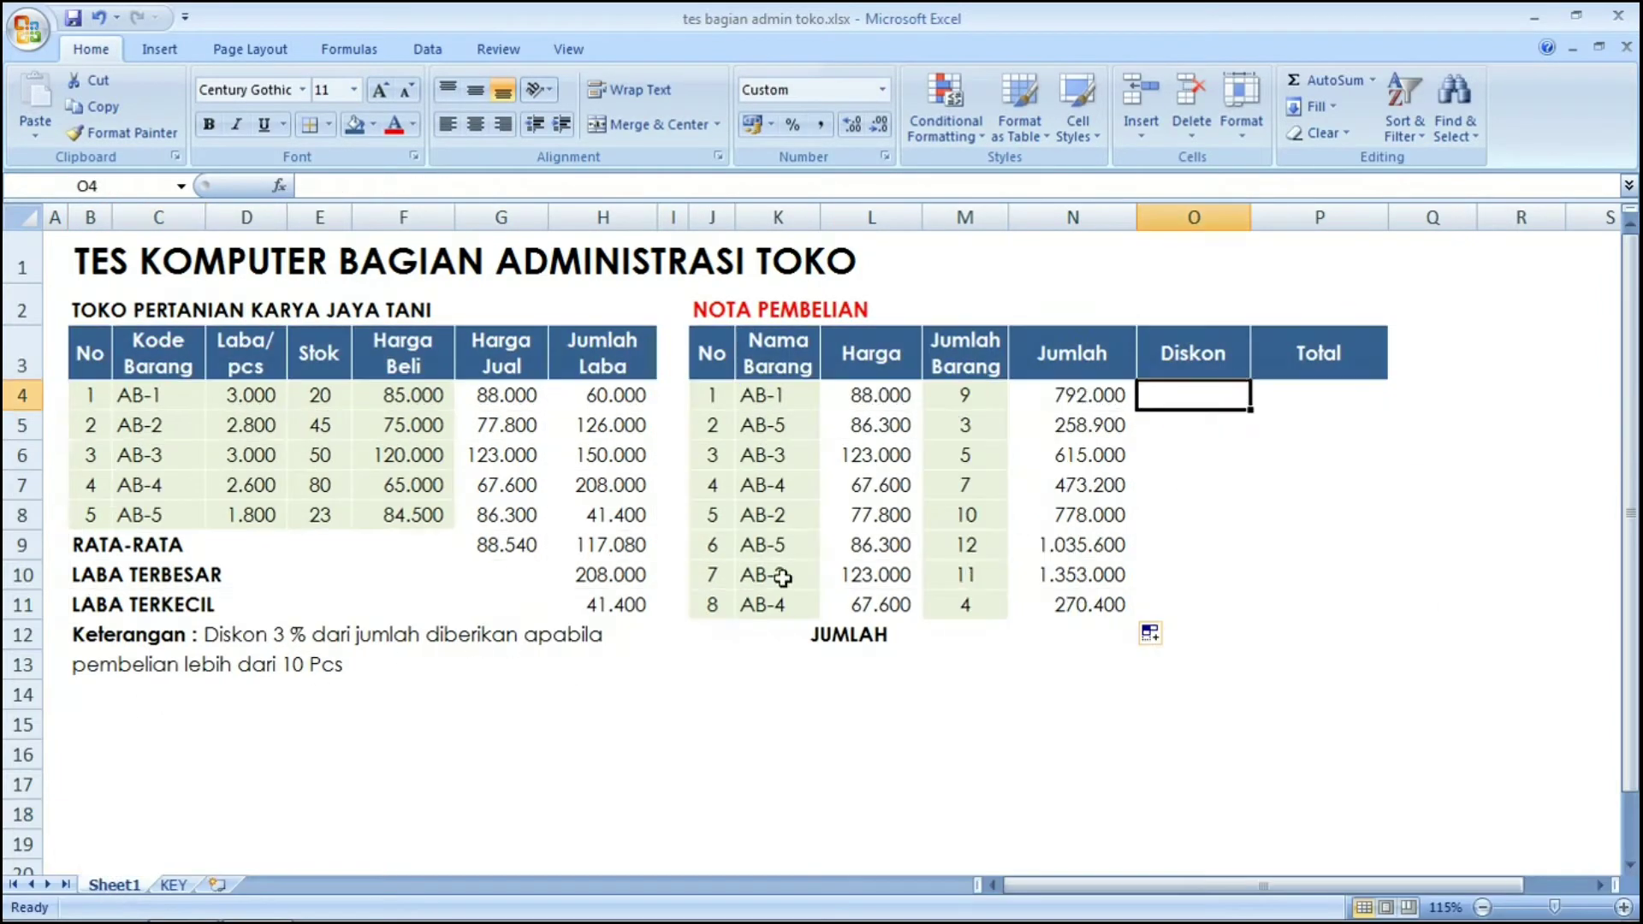
- Calculate the Diskon column with =IF(M4>10;3%*N4;0) in O4 and fill the formula down to row 11
{"action": "type", "text": "=IF("}
{"action": "left_click", "coordinate": [969, 397]}
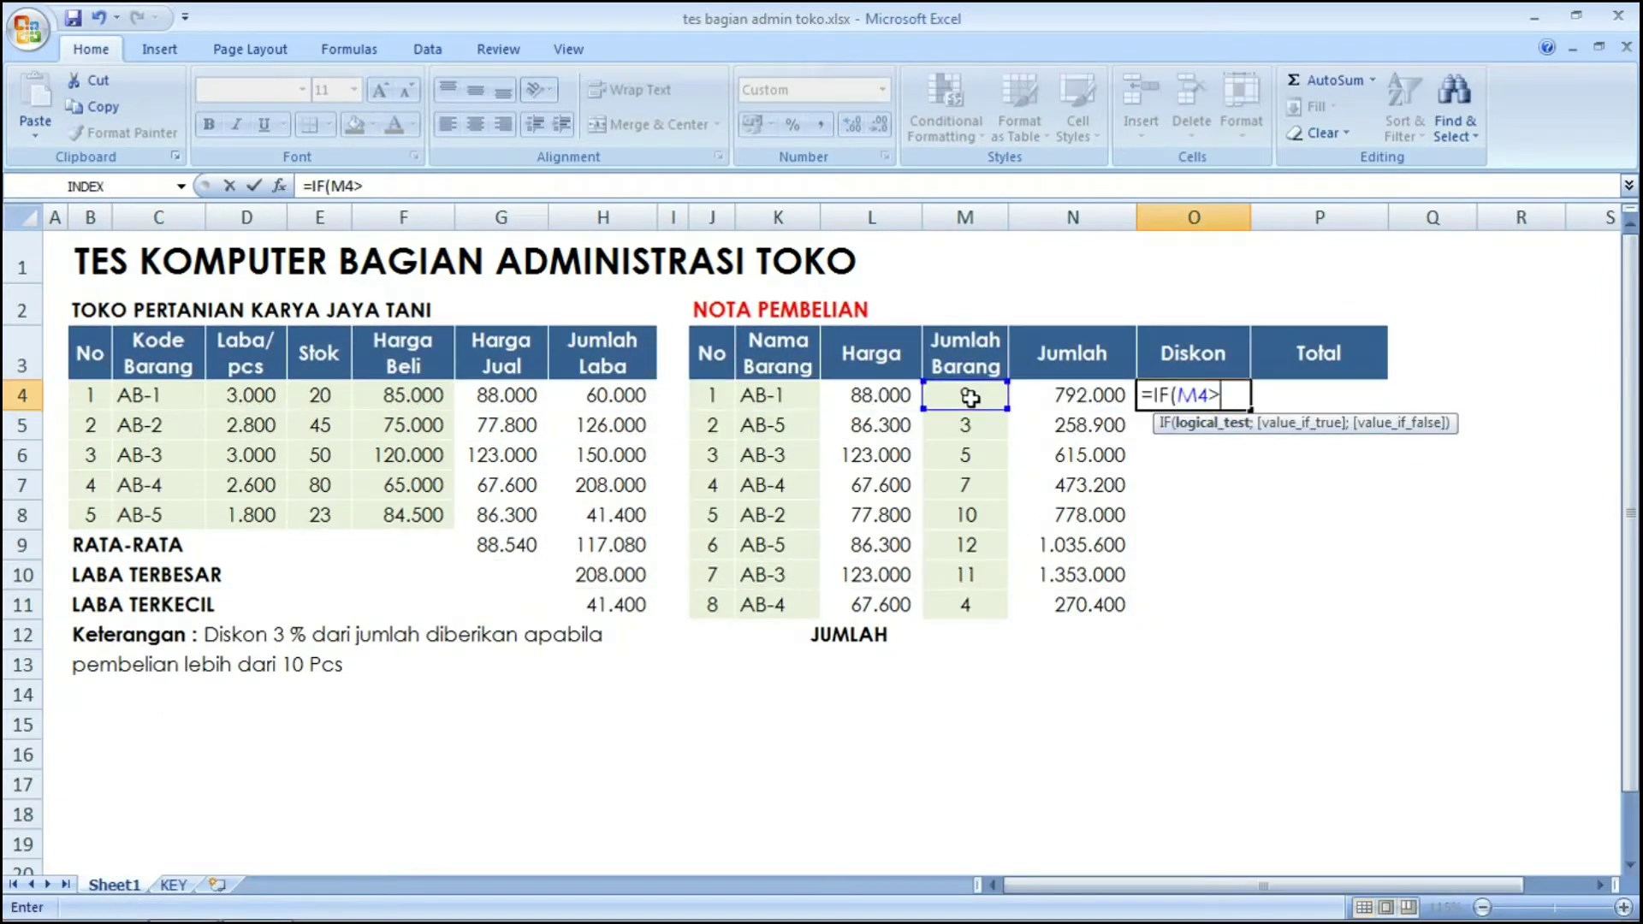
{"action": "type", "text": ">10;3%*"}
{"action": "left_click", "coordinate": [1082, 395]}
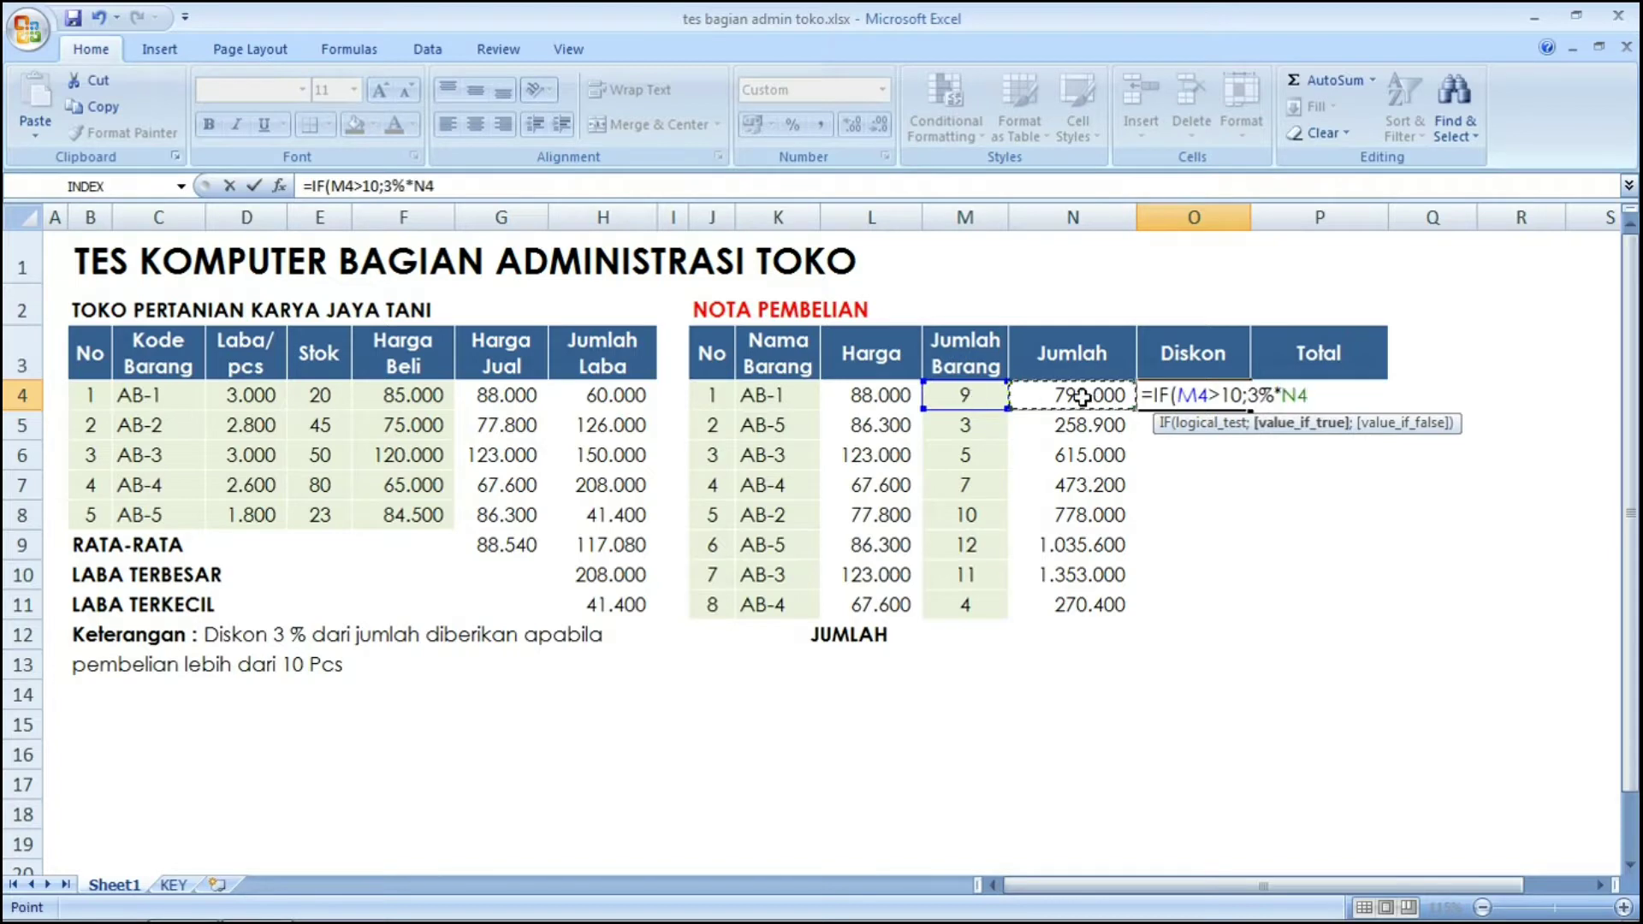
{"action": "type", "text": ";0"}
{"action": "key", "text": "Return"}
{"action": "left_click", "coordinate": [1241, 403]}
{"action": "double_click", "coordinate": [1252, 409]}
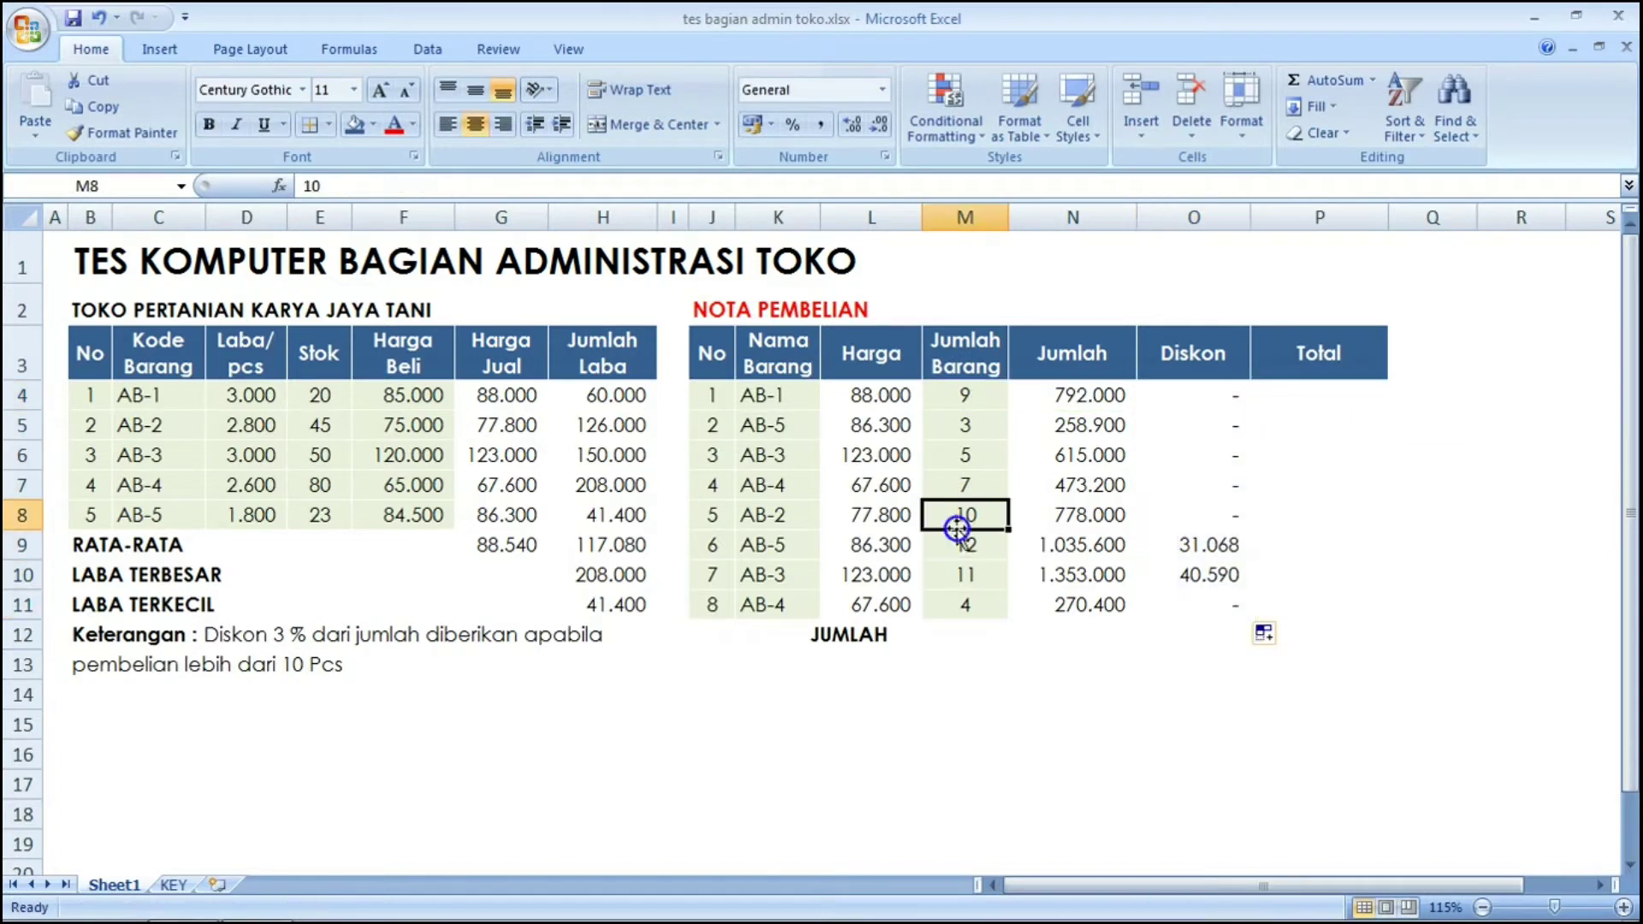
- Calculate the Total column with =N4-O4 from P4 down to P11, and begin a SUM formula in P12
{"action": "left_click", "coordinate": [1338, 392]}
{"action": "type", "text": "=N4-O4"}
{"action": "key", "text": "Return"}
{"action": "left_click", "coordinate": [1369, 402]}
{"action": "double_click", "coordinate": [1391, 411]}
{"action": "left_click", "coordinate": [1361, 633]}
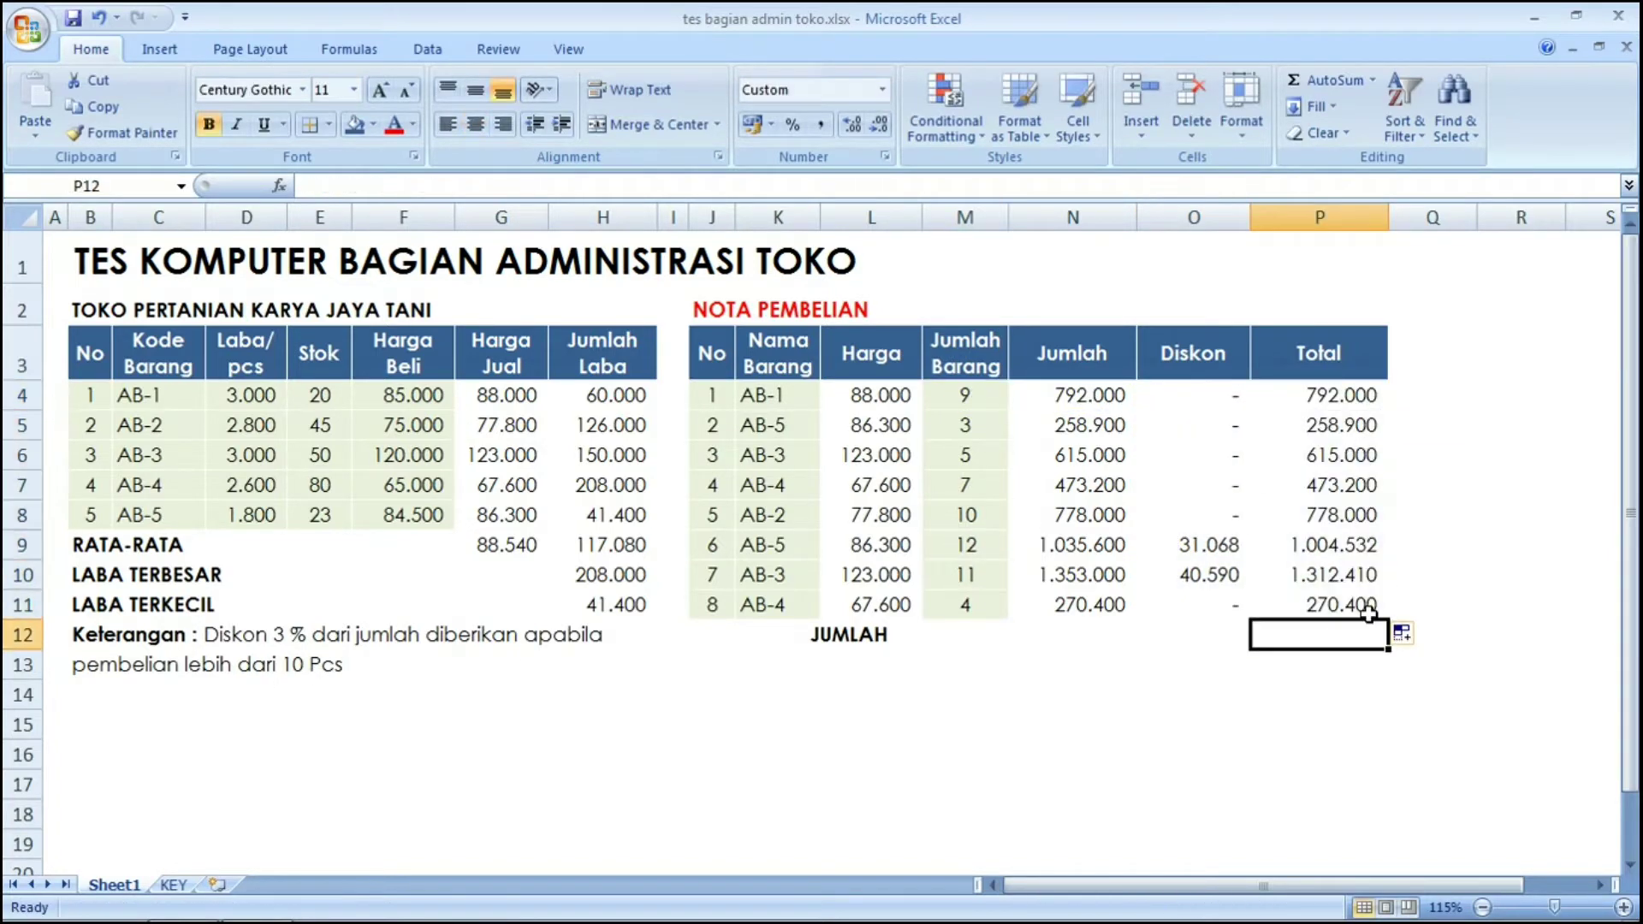
{"action": "type", "text": "=SUM"}
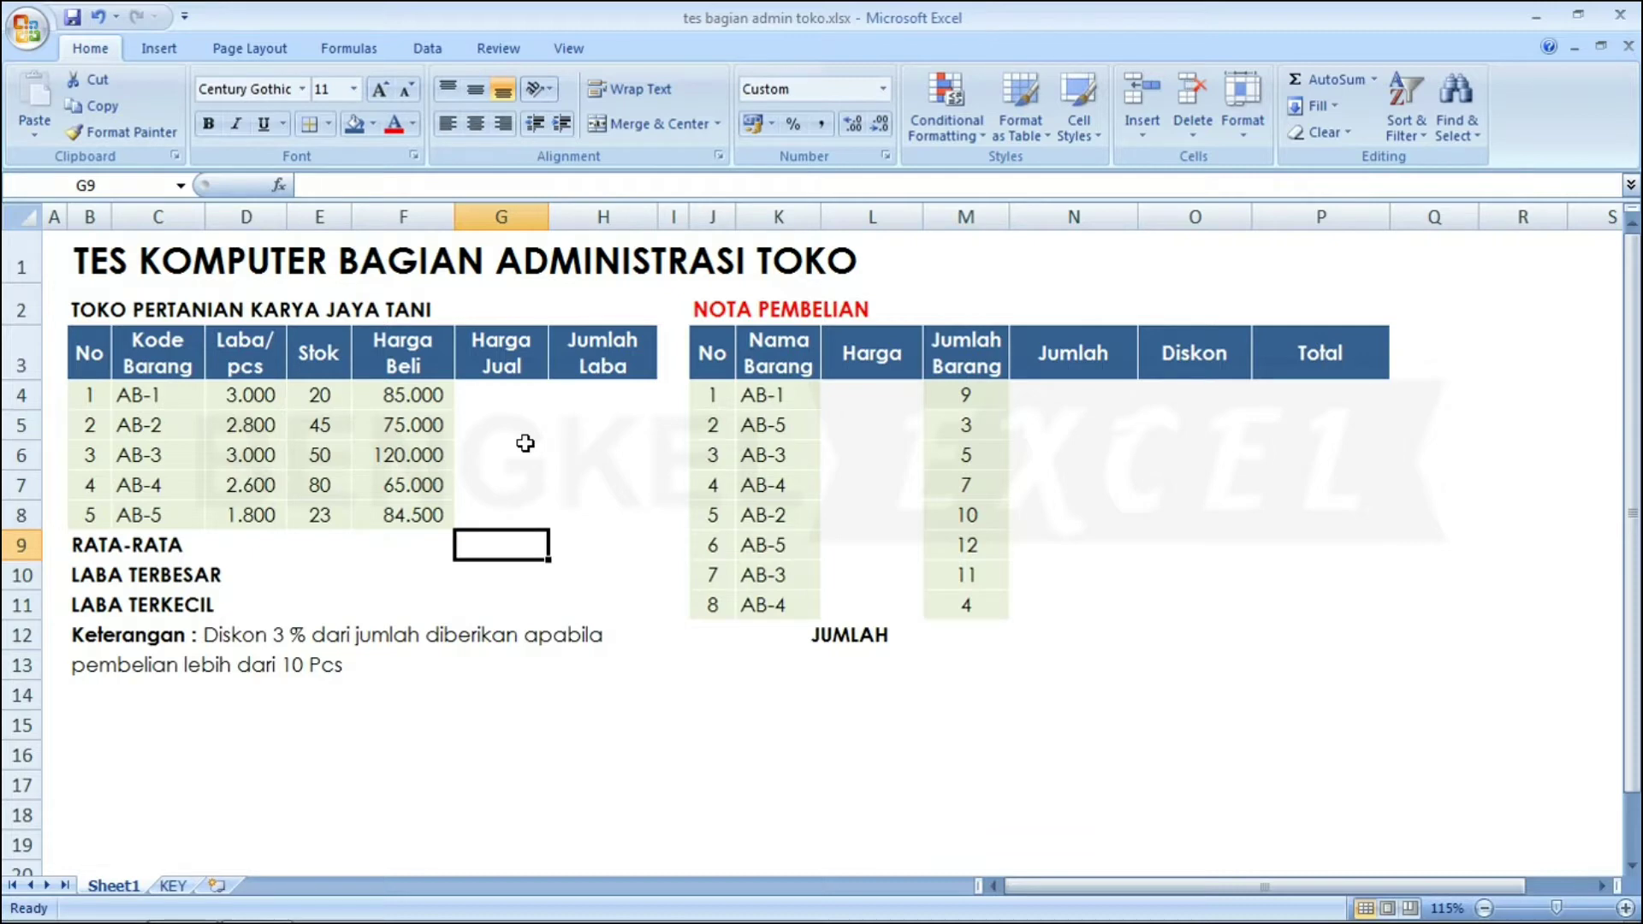
- Examine the Harga Beli, Laba/pcs and Stok cells for item AB-1 in row 4 of the shop table
{"action": "key", "text": "Up"}
{"action": "key", "text": "Up"}
{"action": "key", "text": "Up"}
{"action": "key", "text": "Up"}
{"action": "key", "text": "Up"}
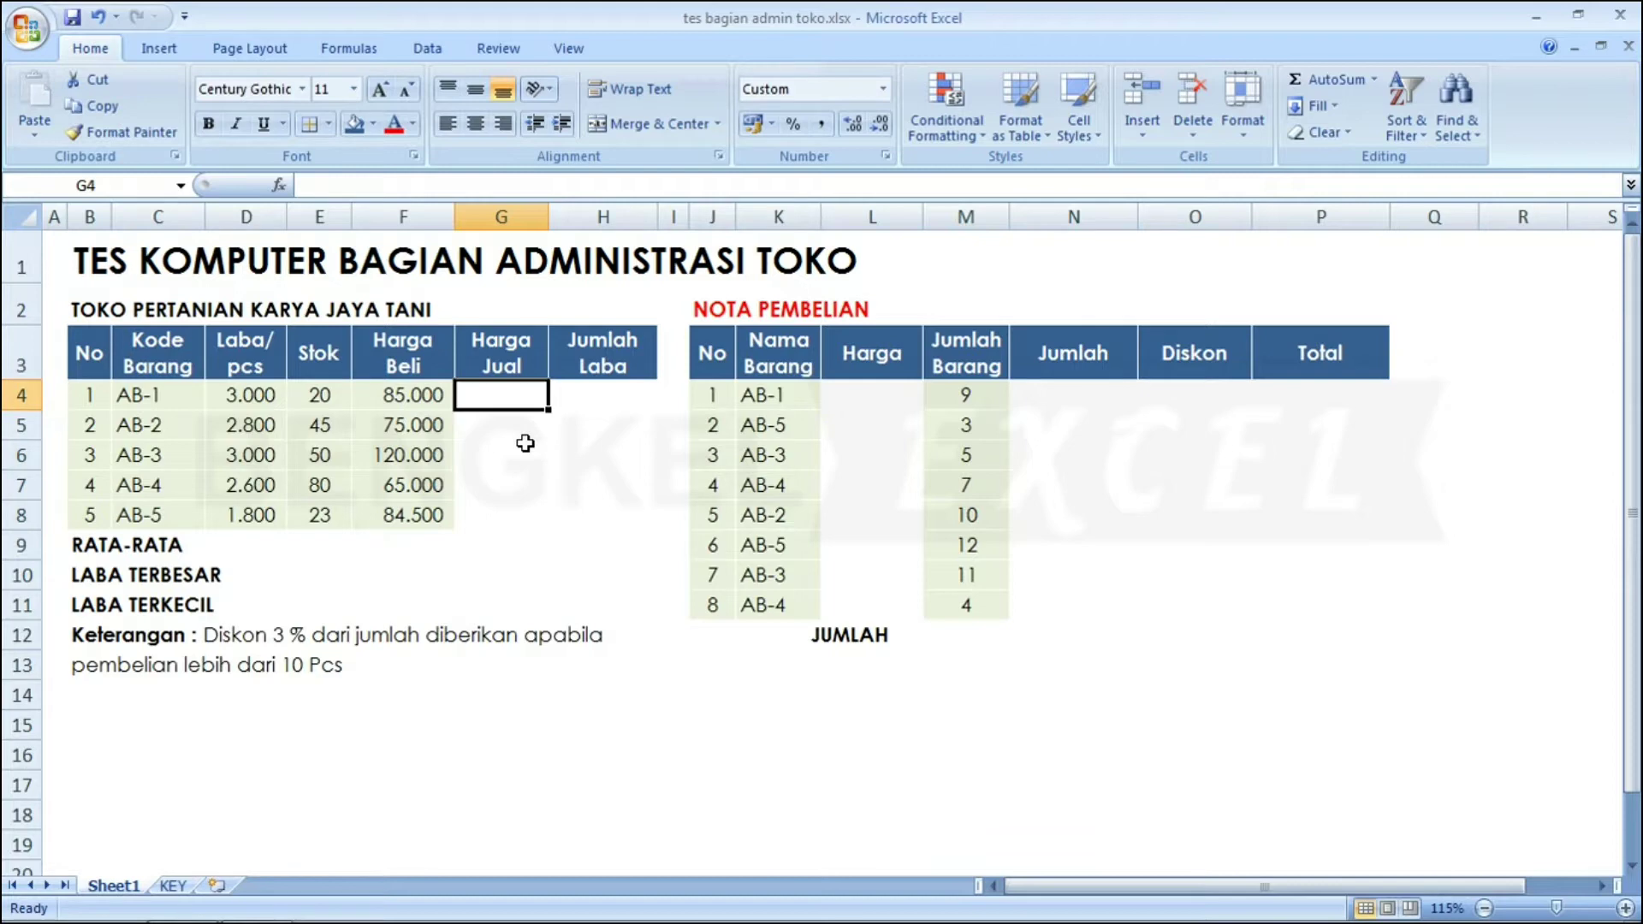
{"action": "key", "text": "Left"}
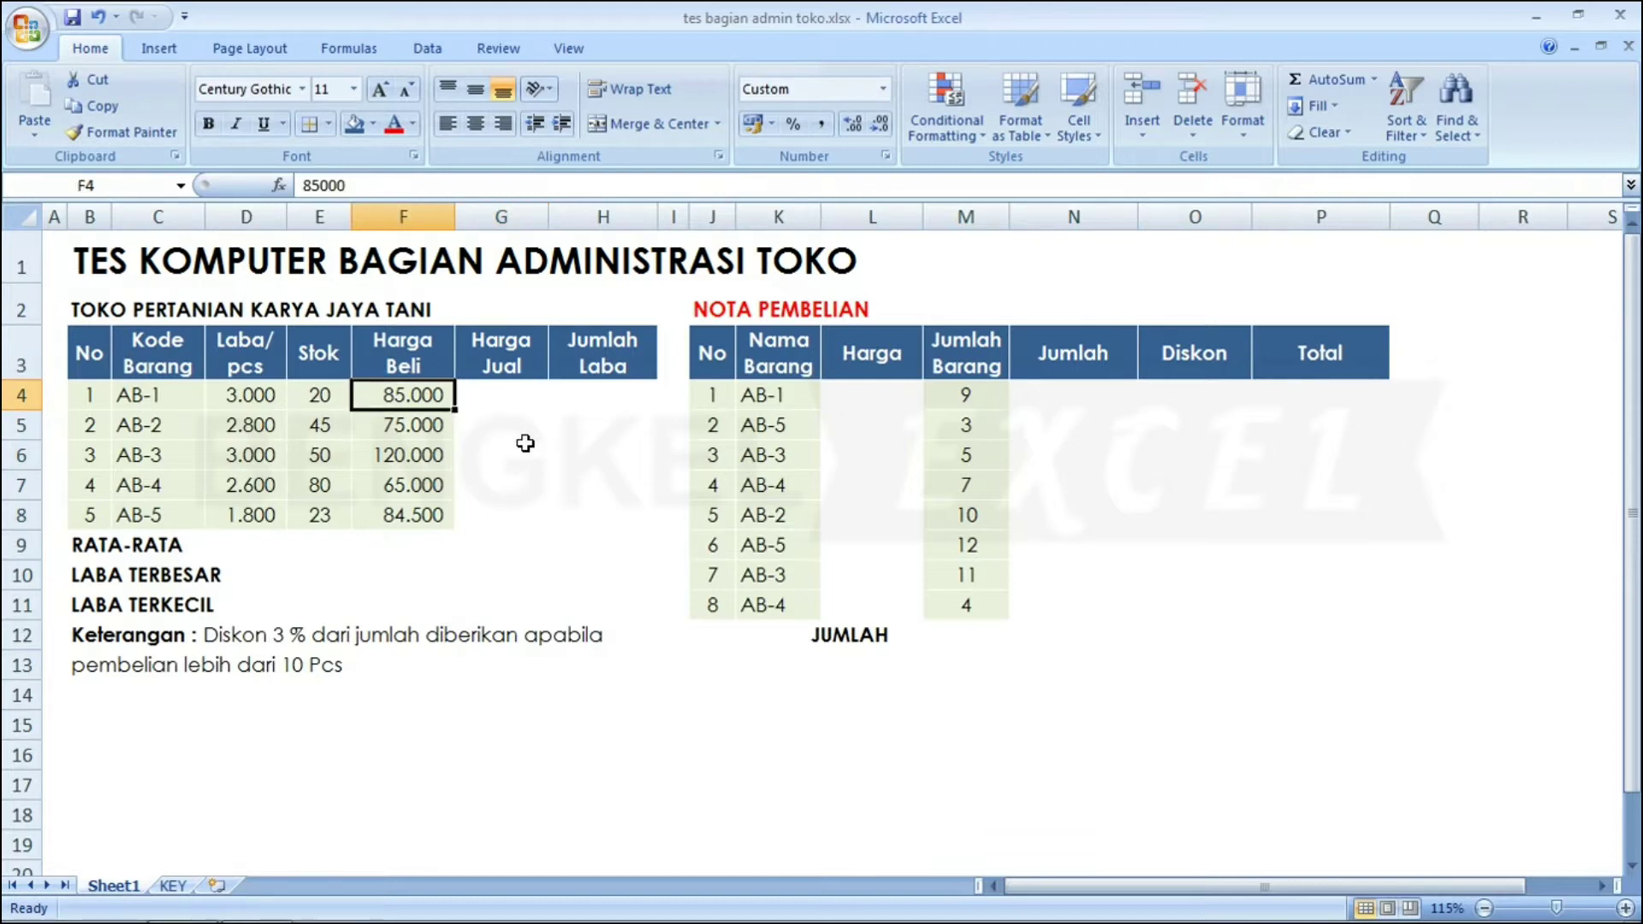
{"action": "key", "text": "Left"}
{"action": "key", "text": "Left"}
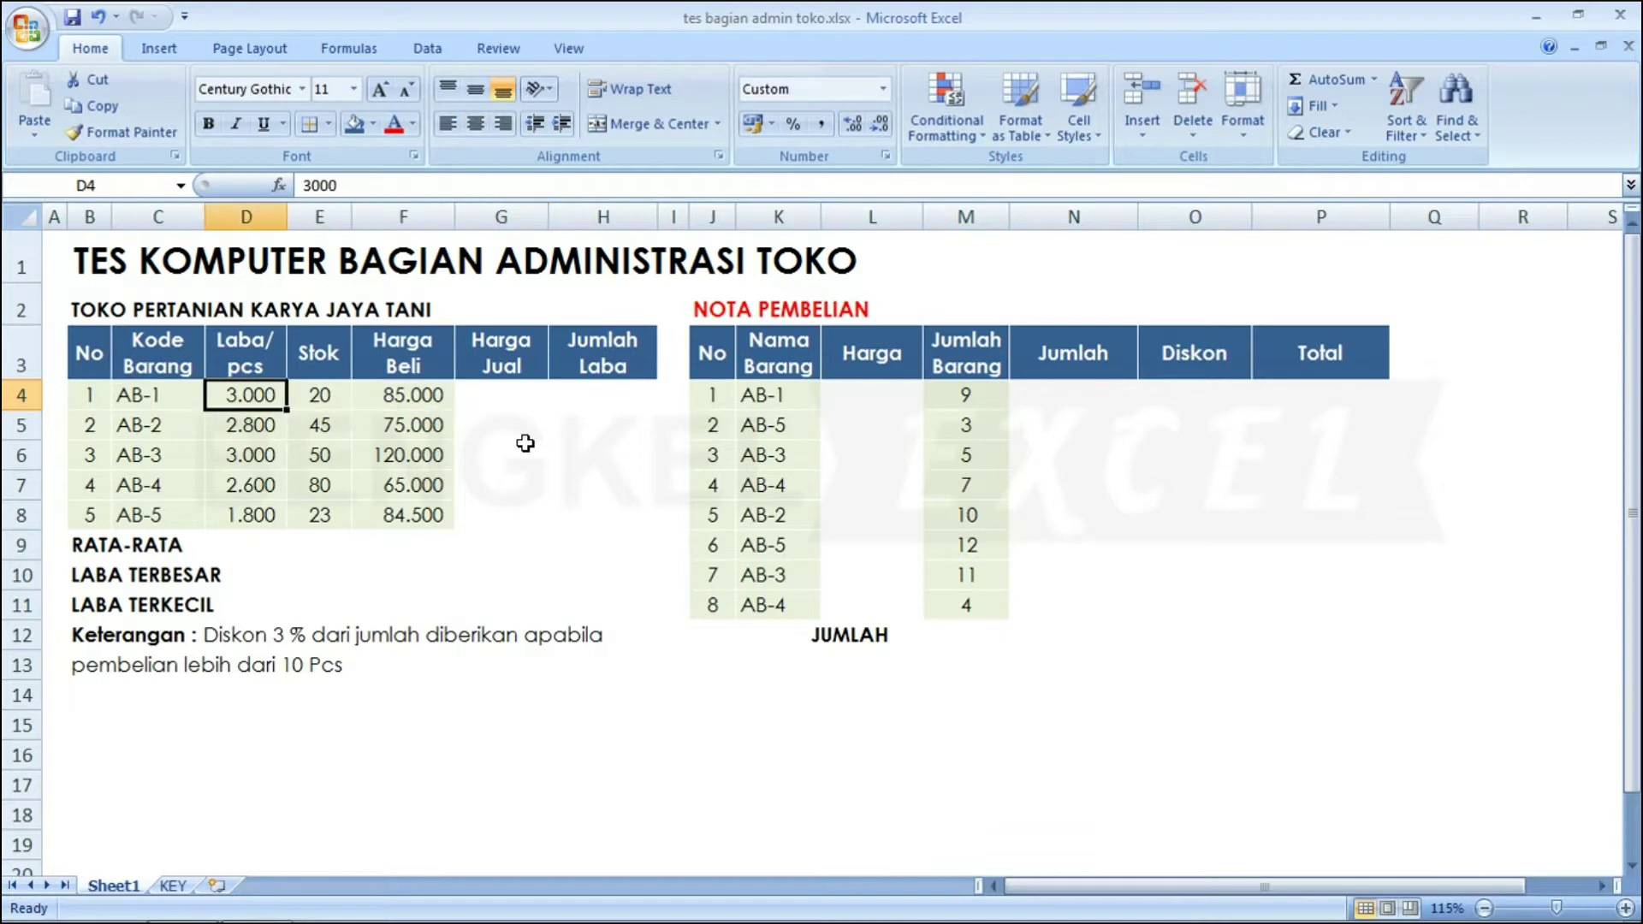
{"action": "key", "text": "Right"}
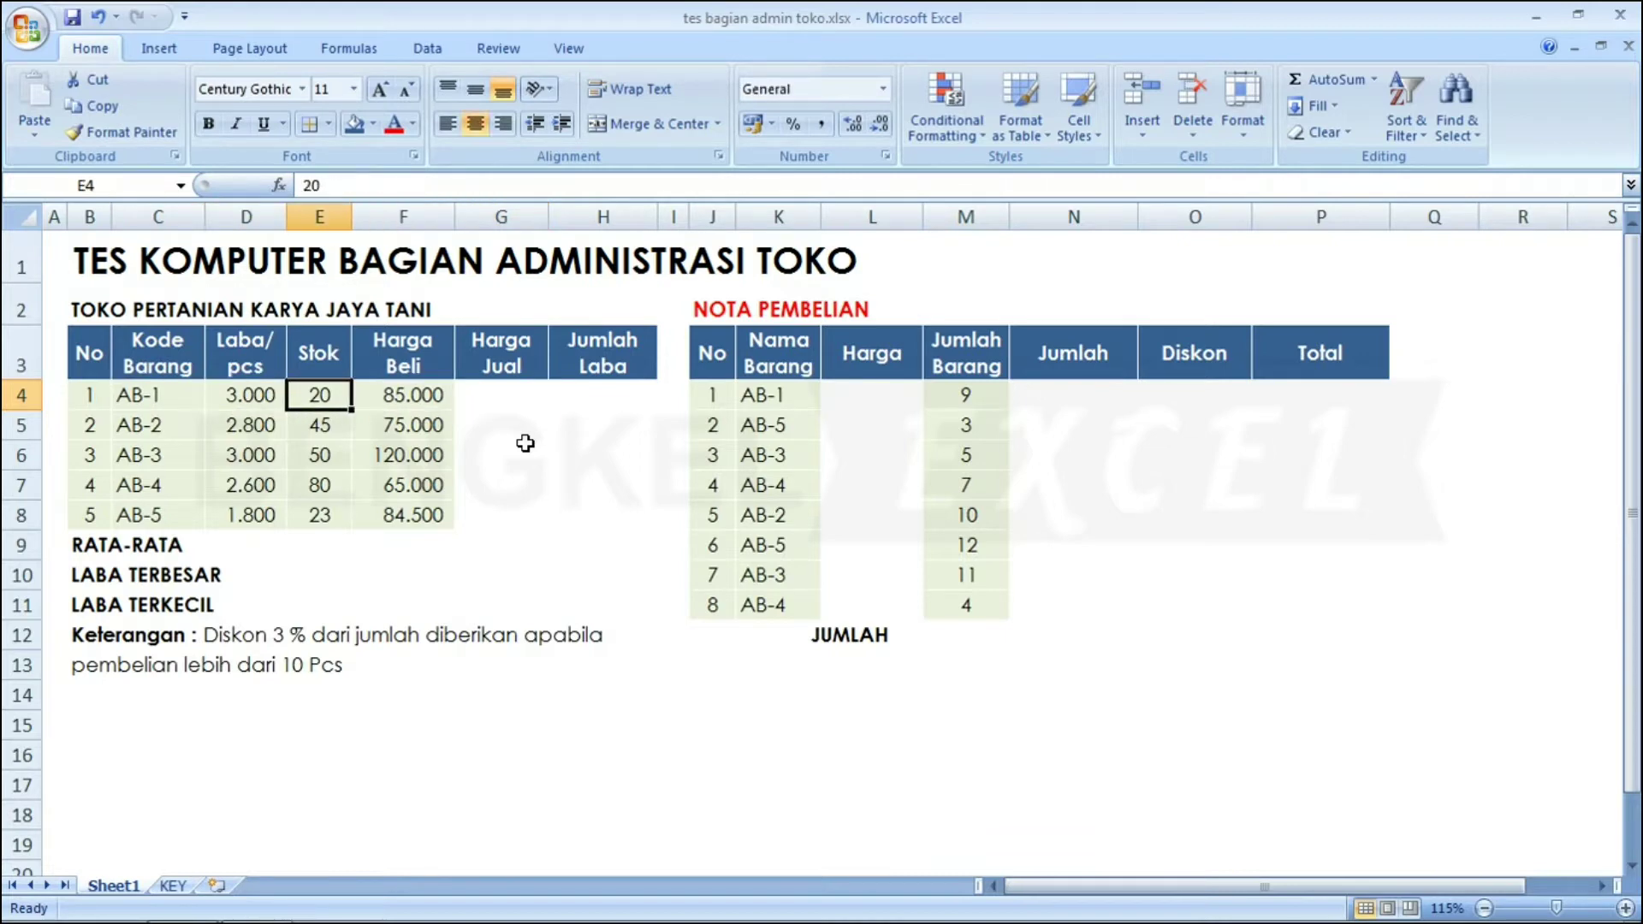
{"action": "key", "text": "Left"}
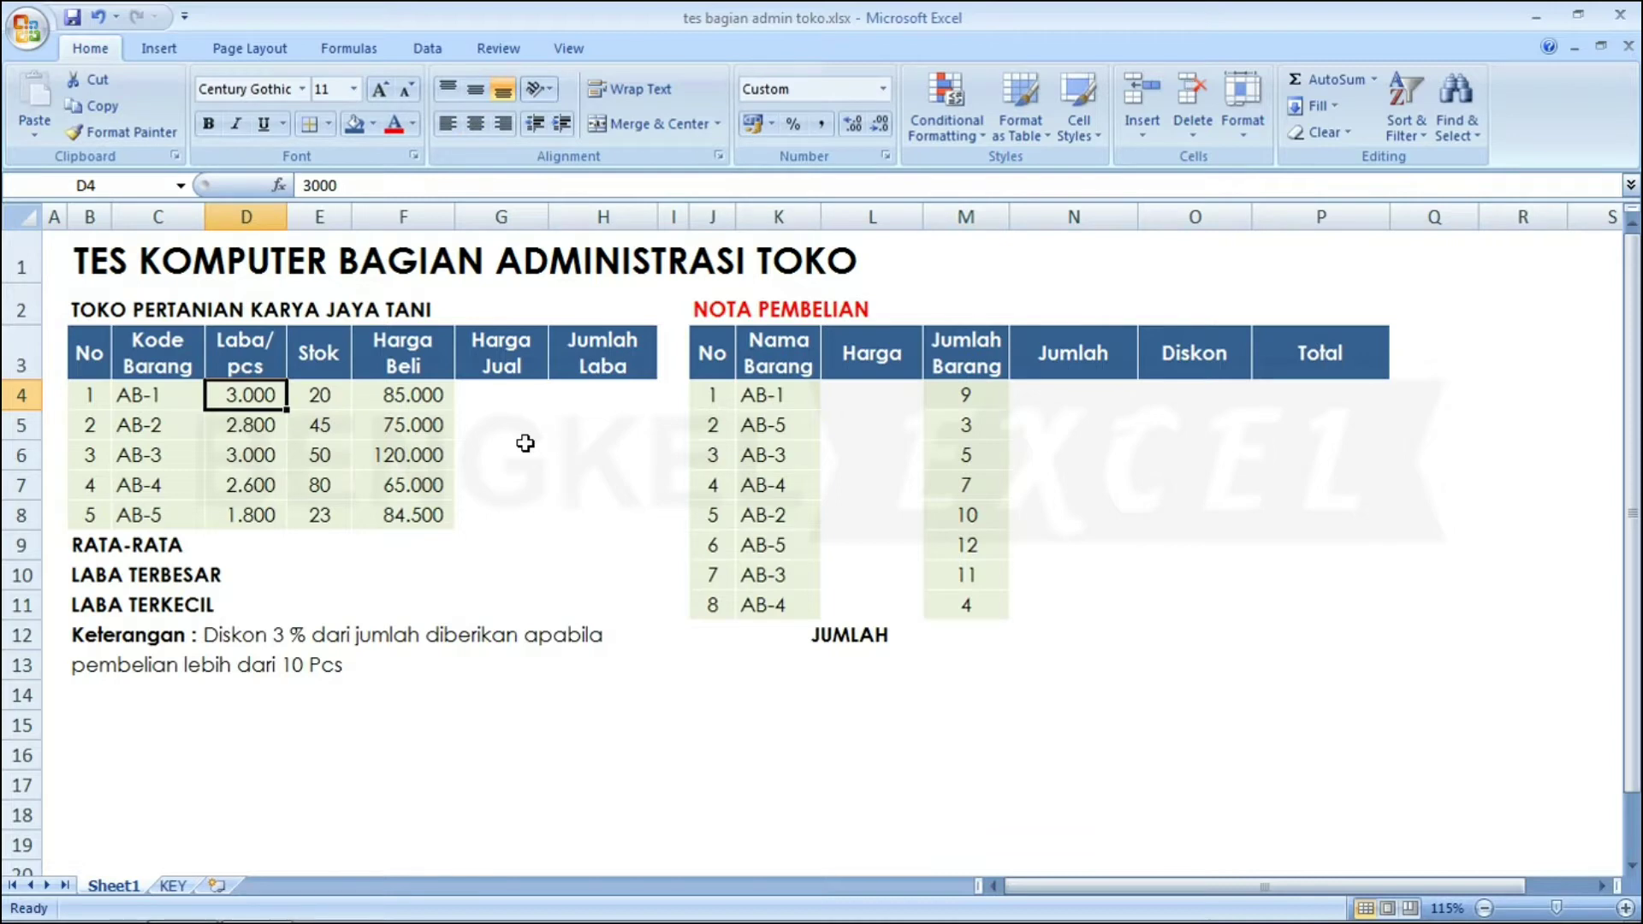
{"action": "key", "text": "Right"}
{"action": "key", "text": "Right"}
{"action": "key", "text": "Right"}
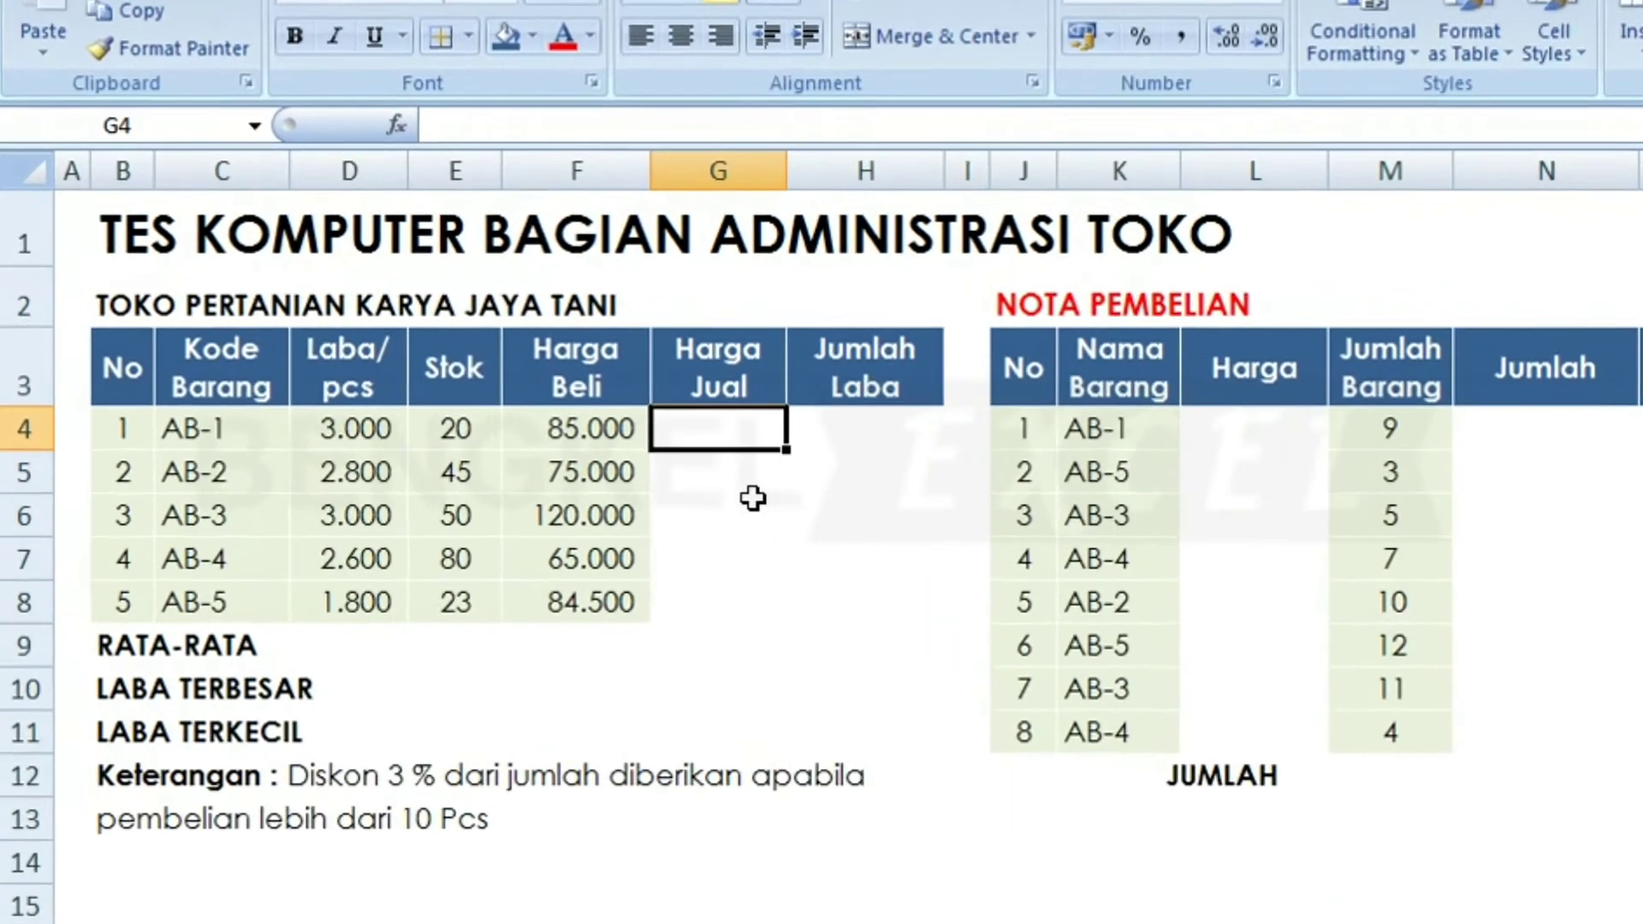
- Calculate Harga Jual with =F4+D4 in G4 and fill the formula down to G8
{"action": "type", "text": "="}
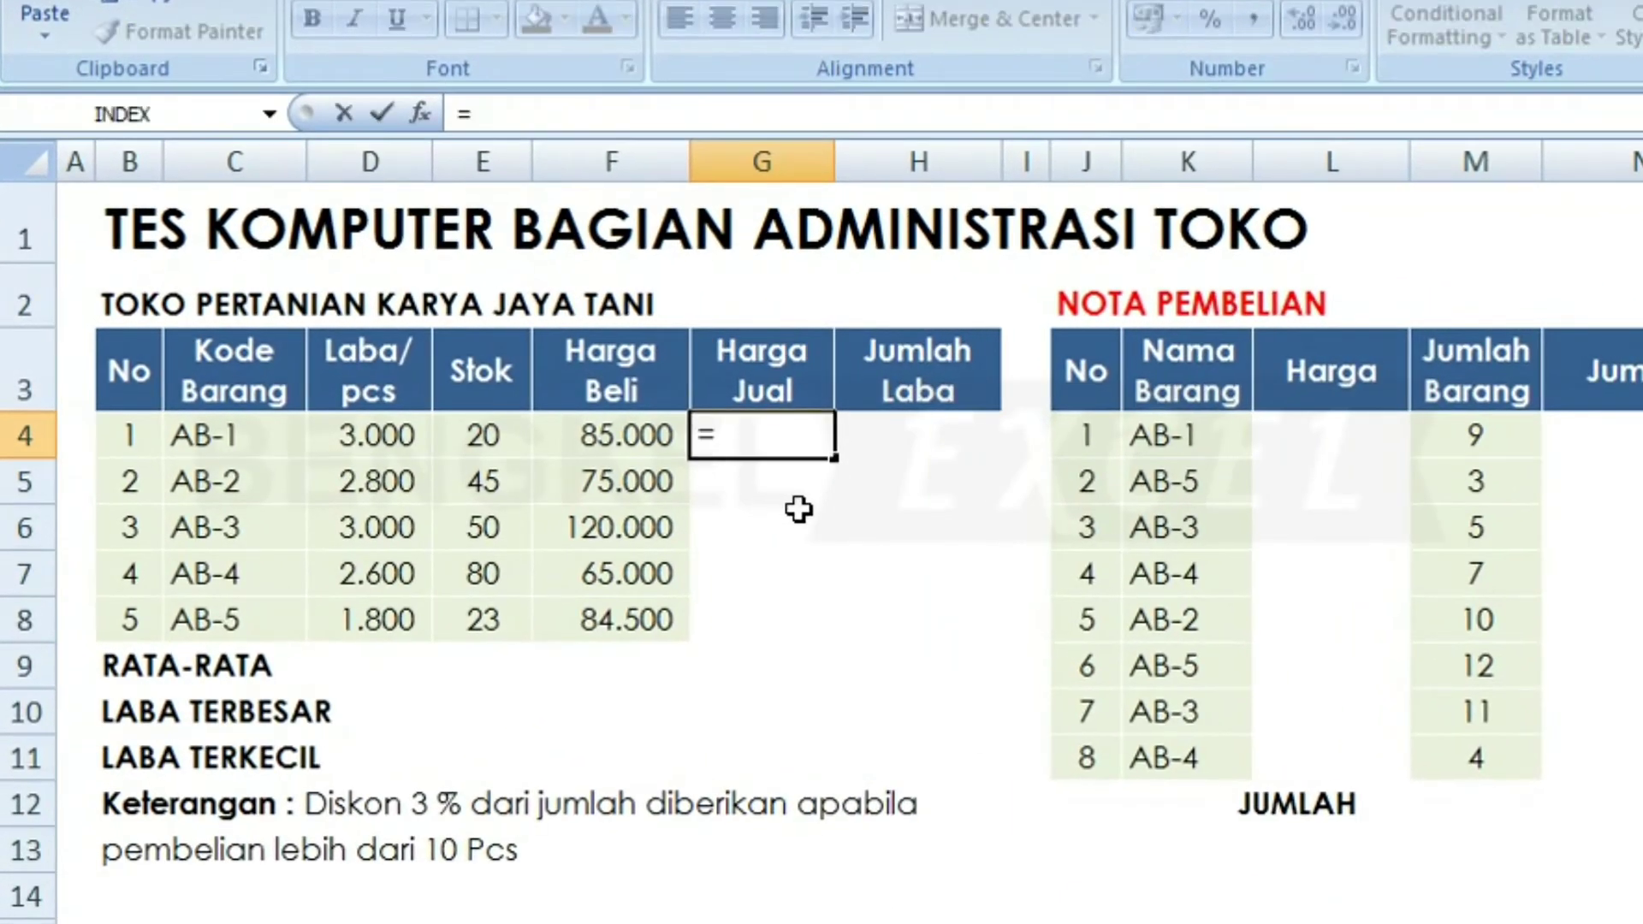
{"action": "left_click", "coordinate": [593, 437]}
{"action": "type", "text": "+"}
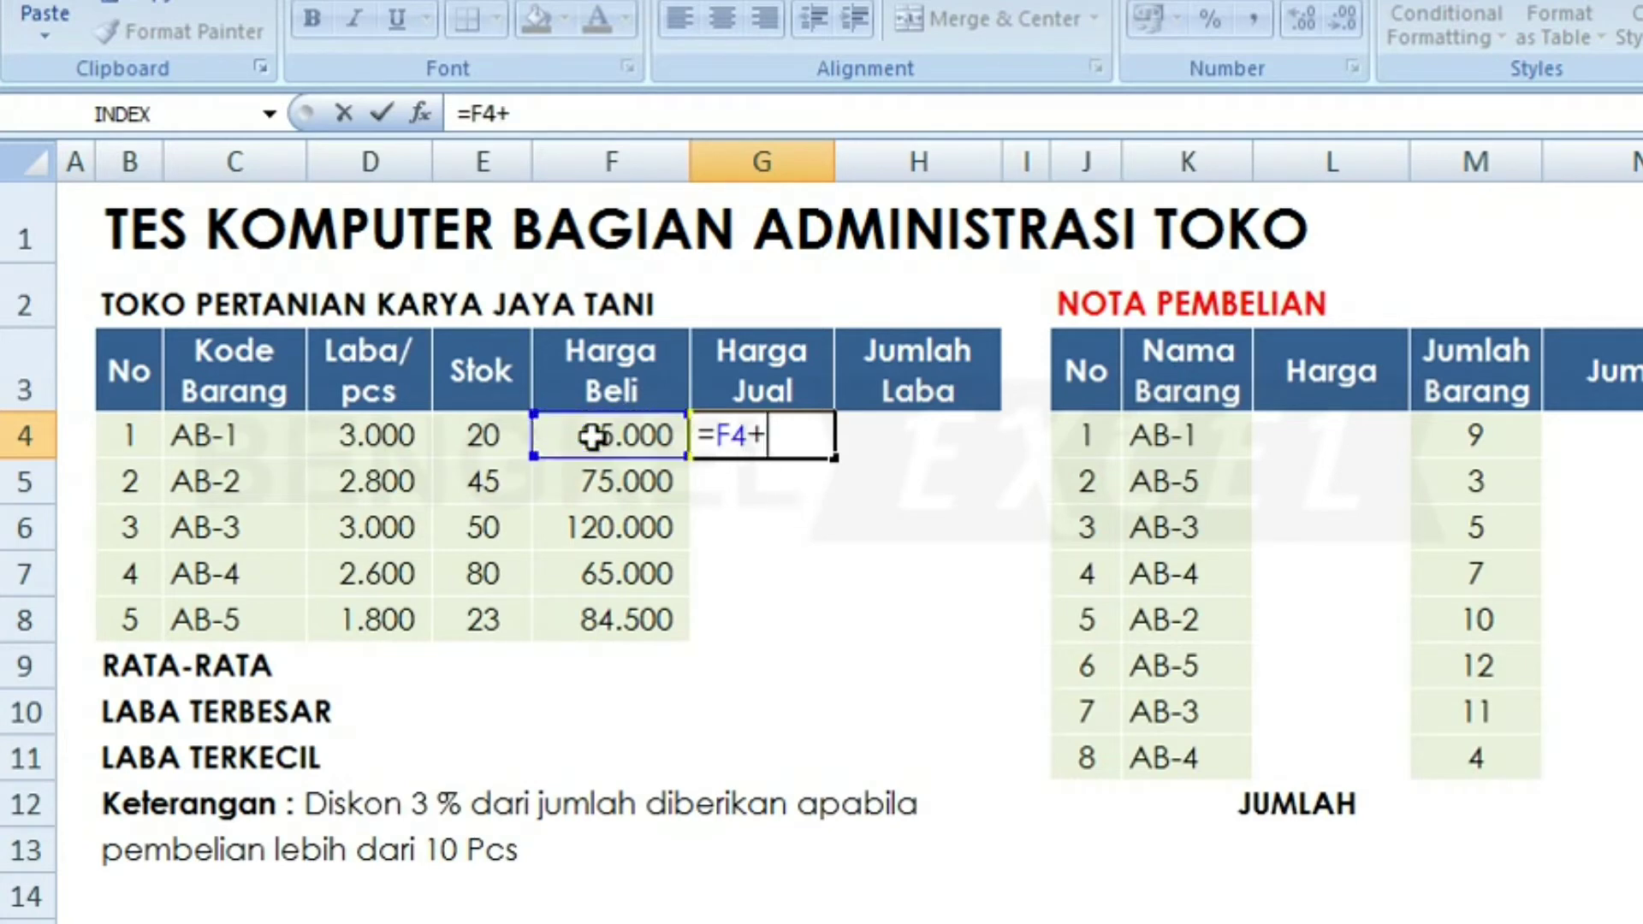
{"action": "left_click", "coordinate": [369, 425]}
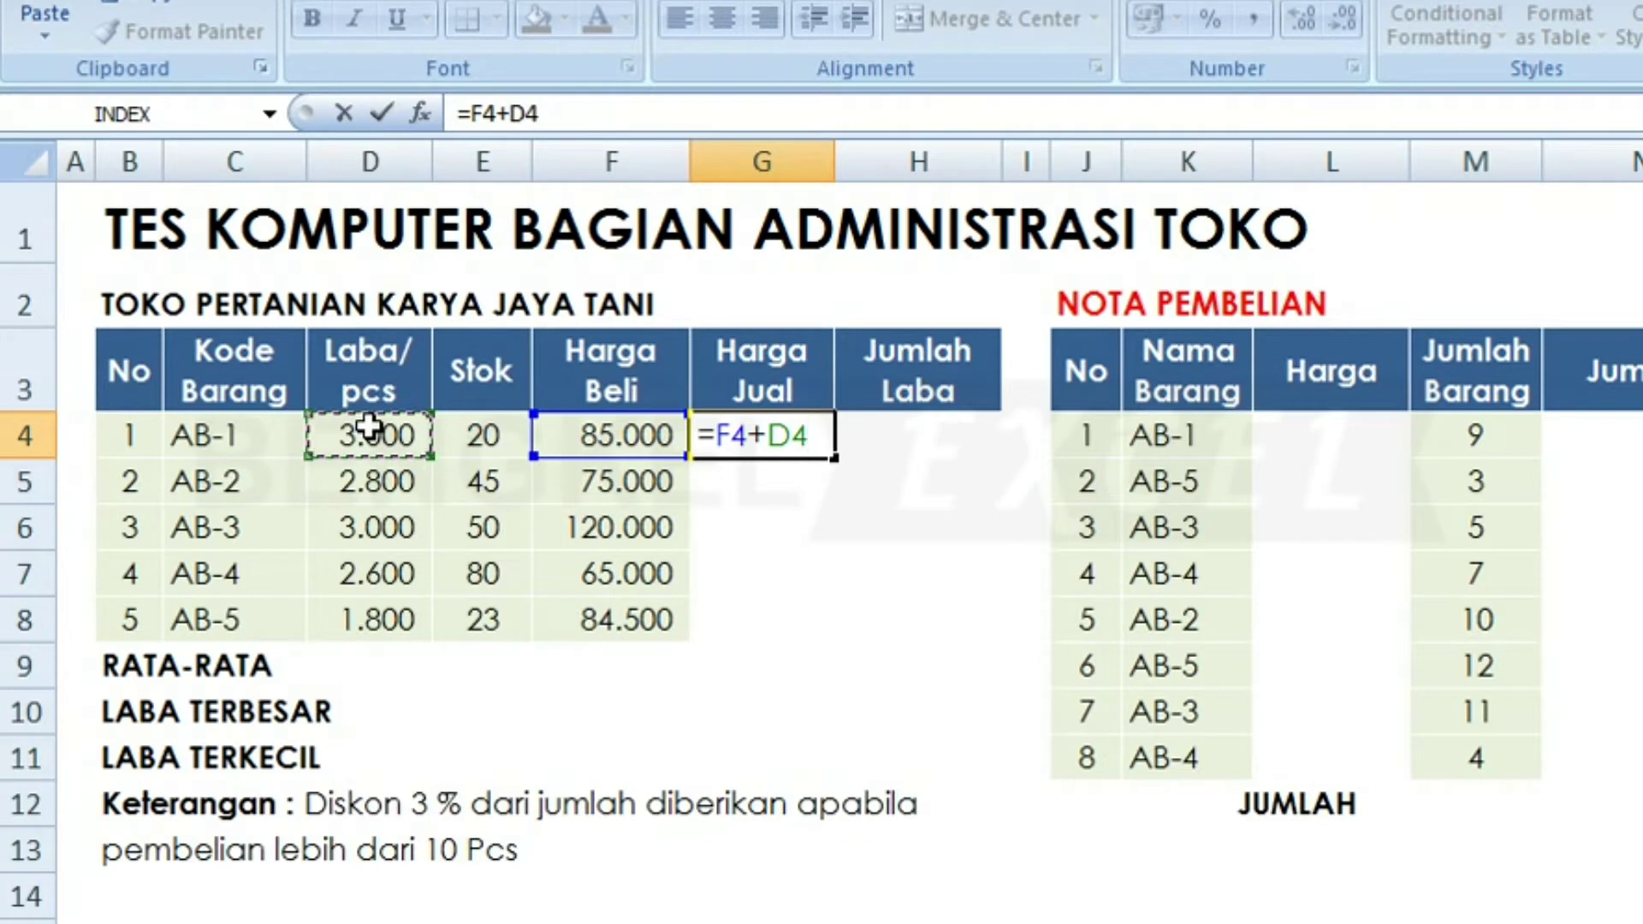
{"action": "key", "text": "Return"}
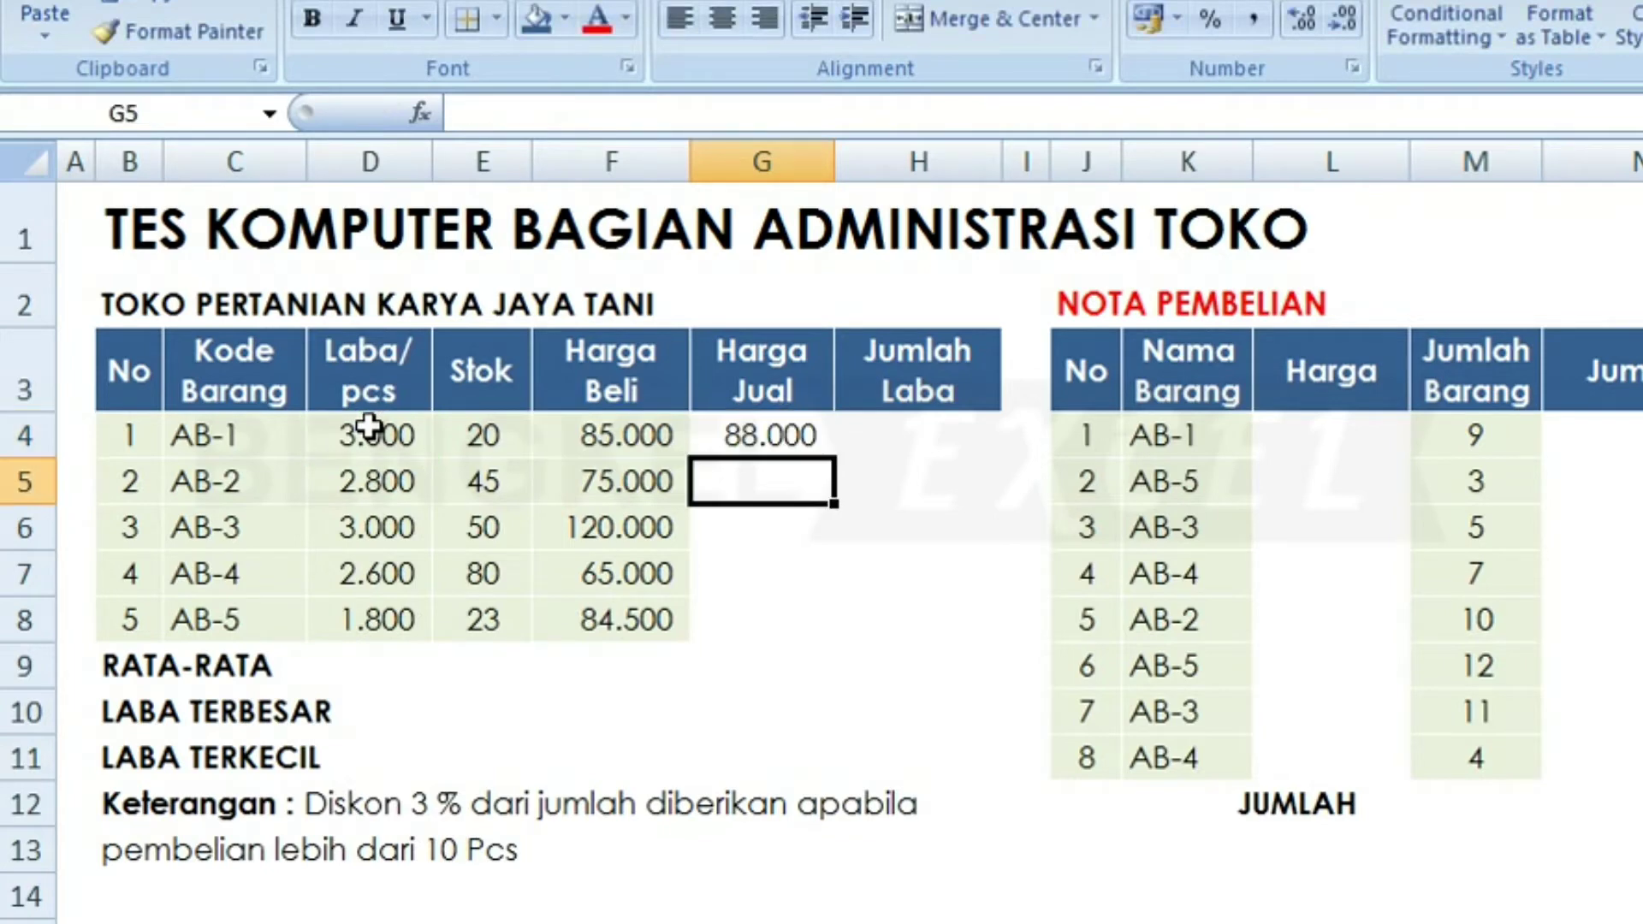
{"action": "left_click", "coordinate": [794, 428]}
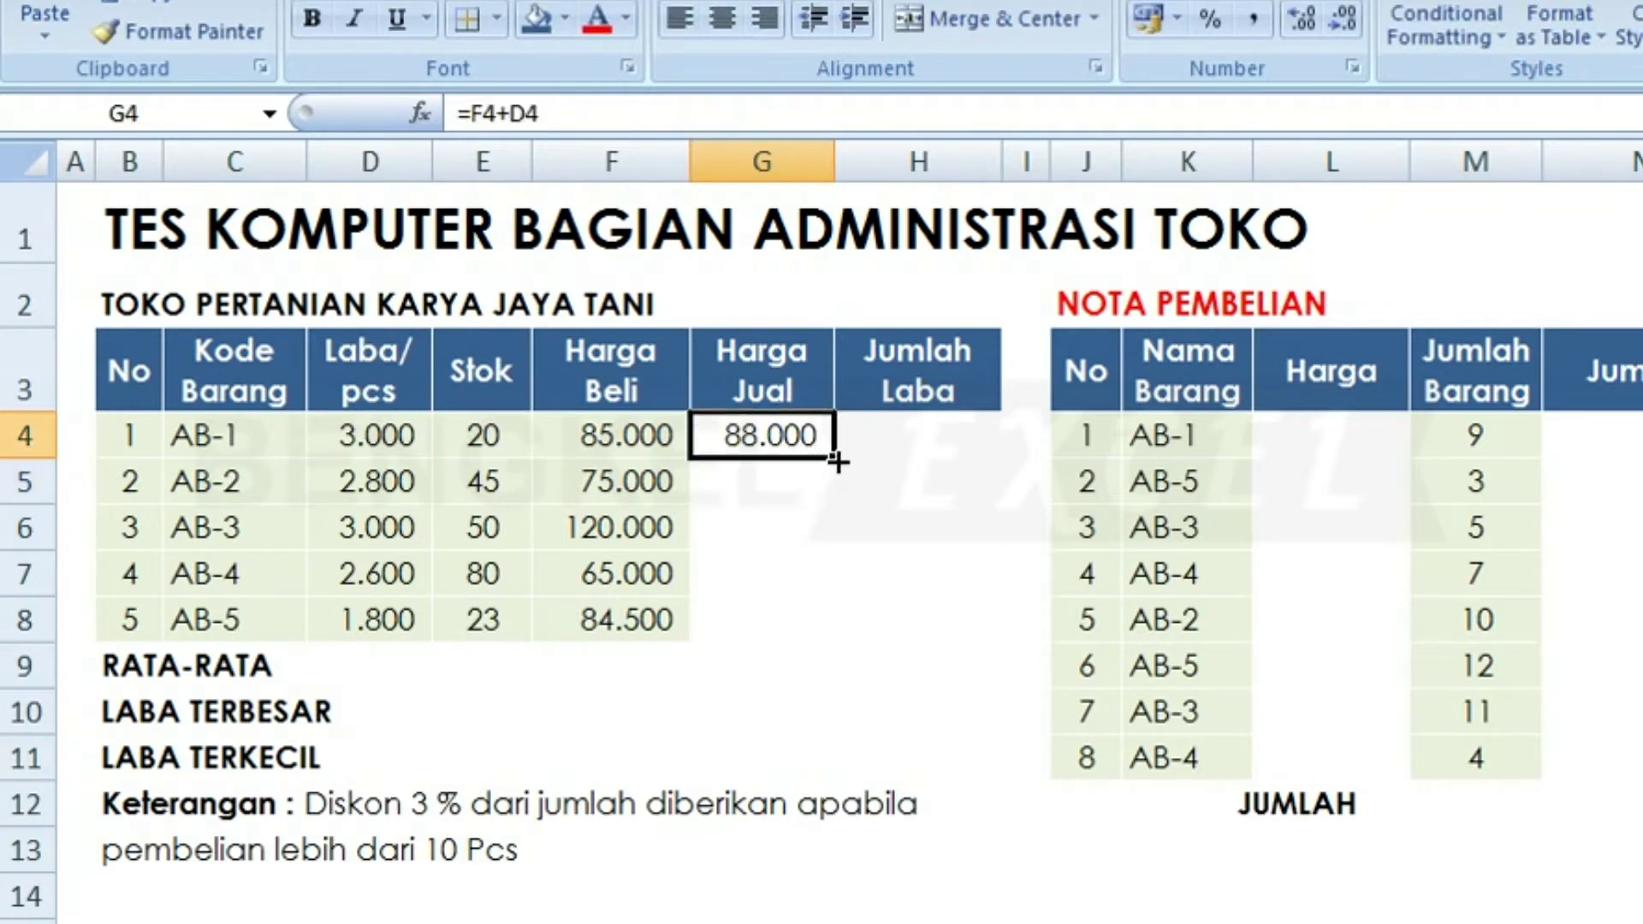
{"action": "mouse_move", "coordinate": [836, 463]}
{"action": "left_mouse_down"}
{"action": "mouse_move", "coordinate": [836, 568]}
{"action": "mouse_move", "coordinate": [843, 429]}
{"action": "mouse_move", "coordinate": [825, 447]}
{"action": "left_mouse_up"}
{"action": "left_click_drag", "start_coordinate": [835, 462], "coordinate": [836, 623]}
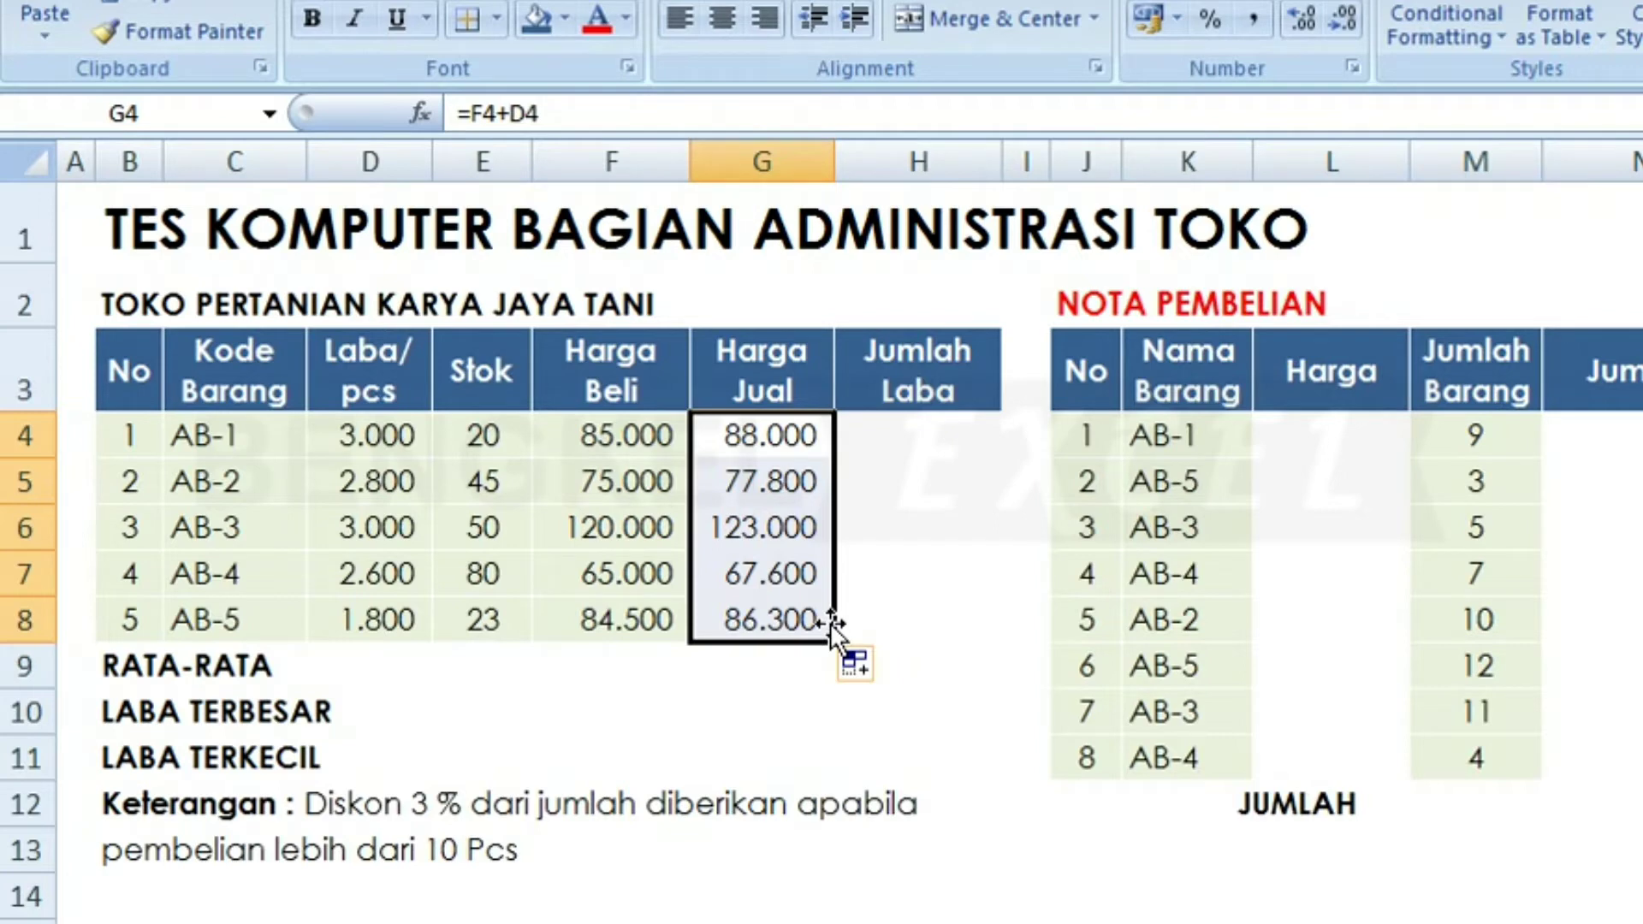
- Check the Stok and Laba/pcs inputs in E4 and D4 for the Jumlah Laba calculation, returning to H4
{"action": "key", "text": "Right"}
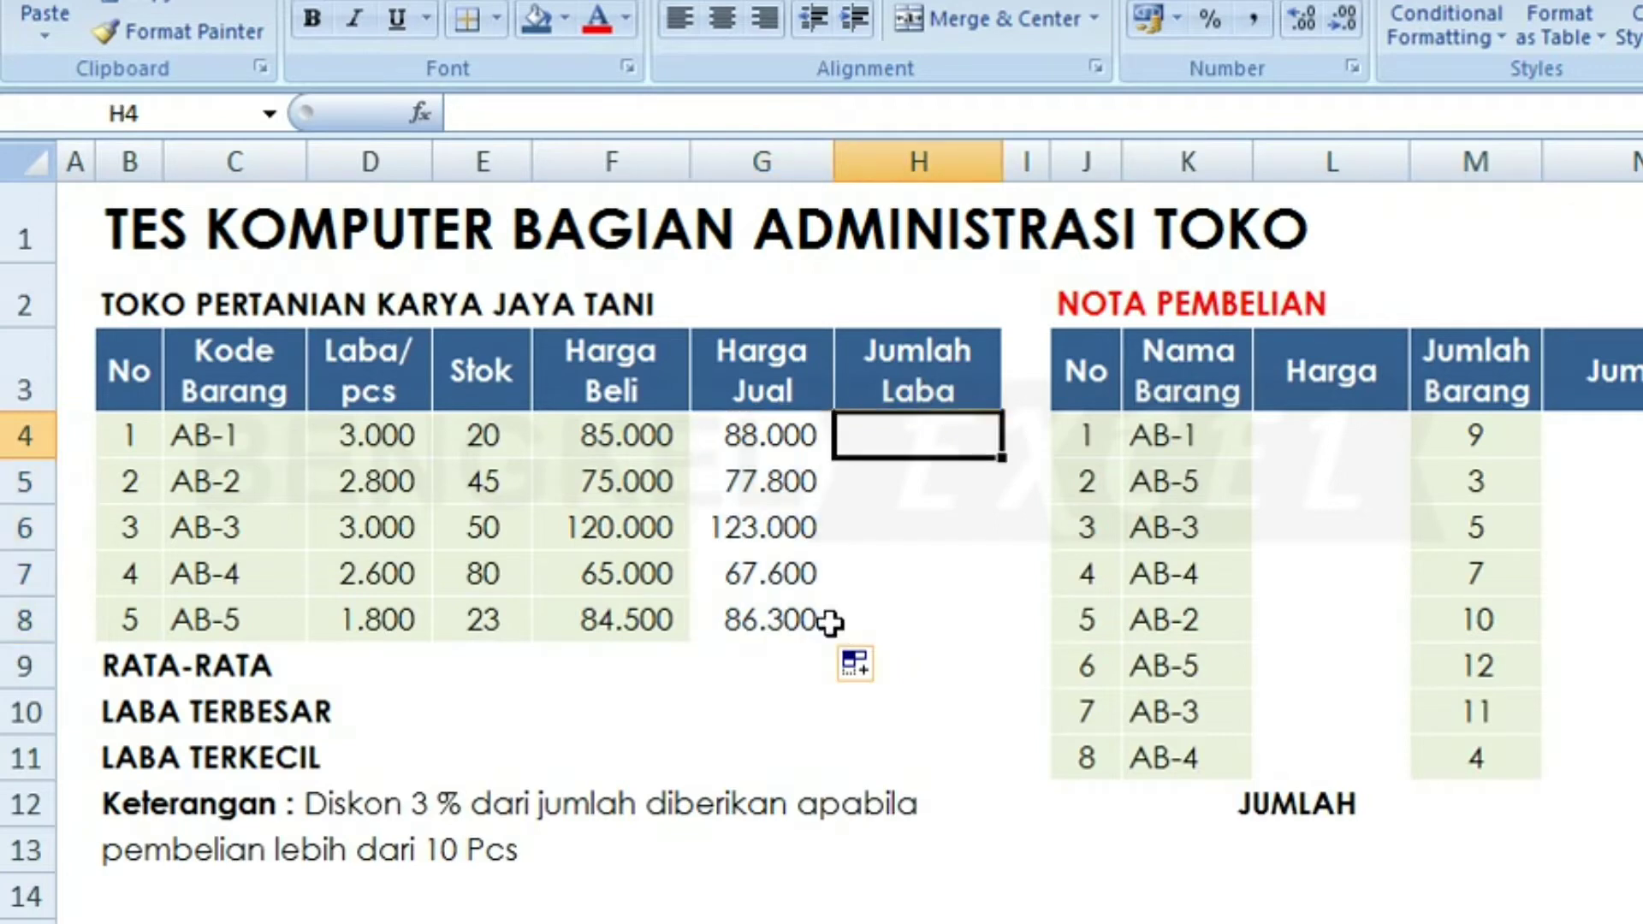
{"action": "key", "text": "Left"}
{"action": "key", "text": "Left"}
{"action": "key", "text": "Left"}
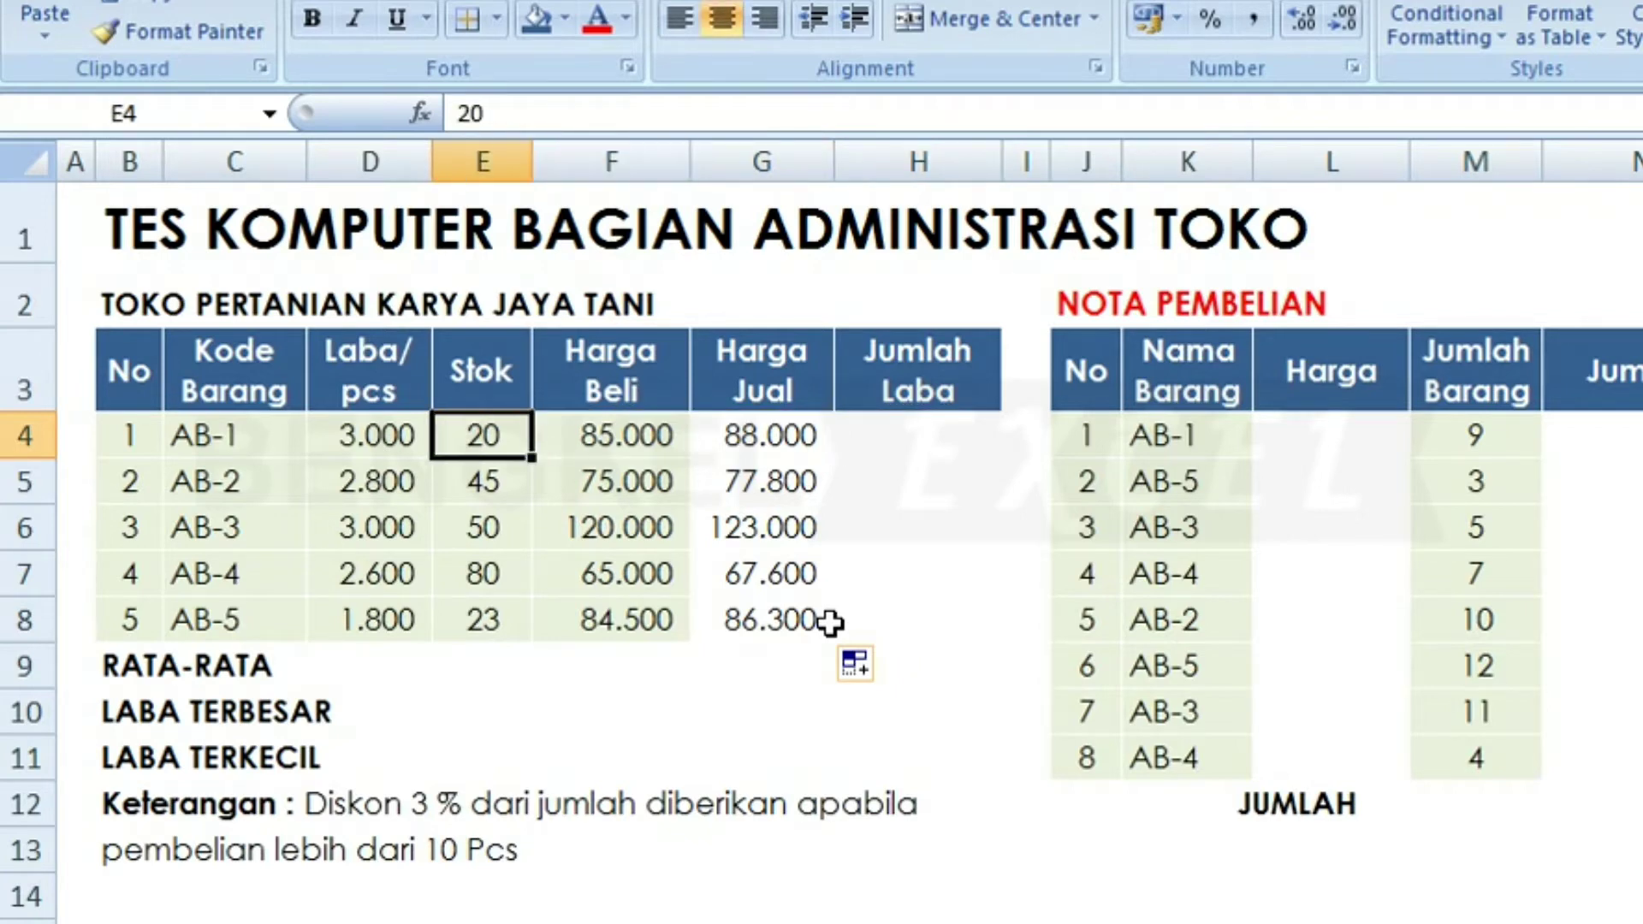
{"action": "key", "text": "Left"}
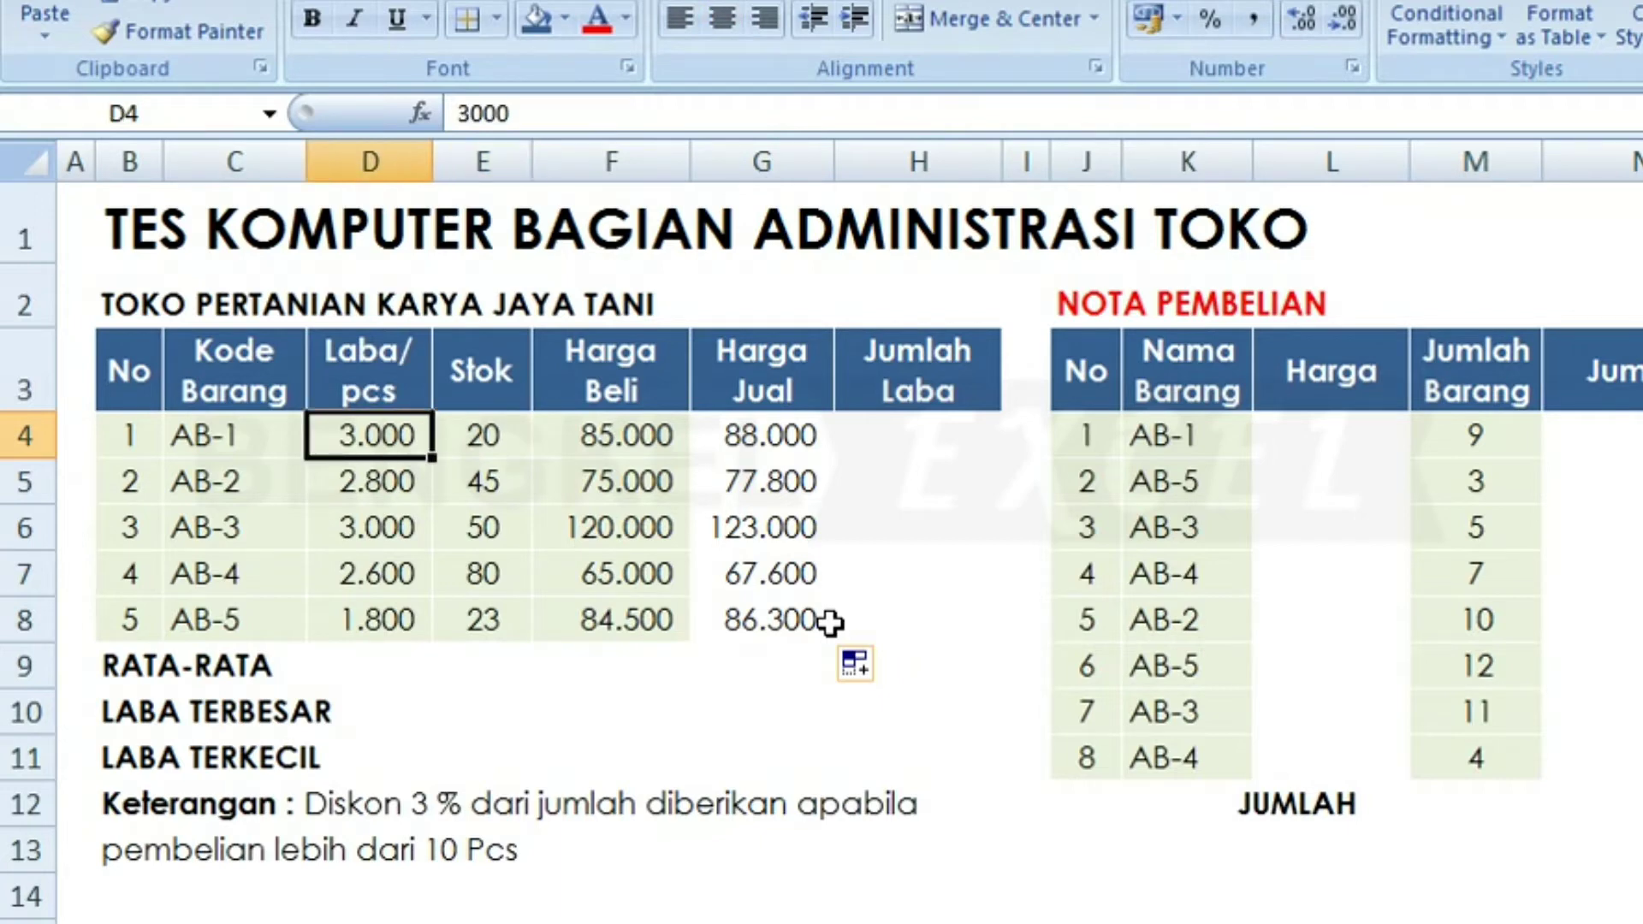
{"action": "key", "text": "Right"}
{"action": "key", "text": "Right"}
{"action": "key", "text": "Right"}
{"action": "key", "text": "Right"}
- Calculate Jumlah Laba with =D4*E4 in H4 and fill the formula down to H8
{"action": "type", "text": "="}
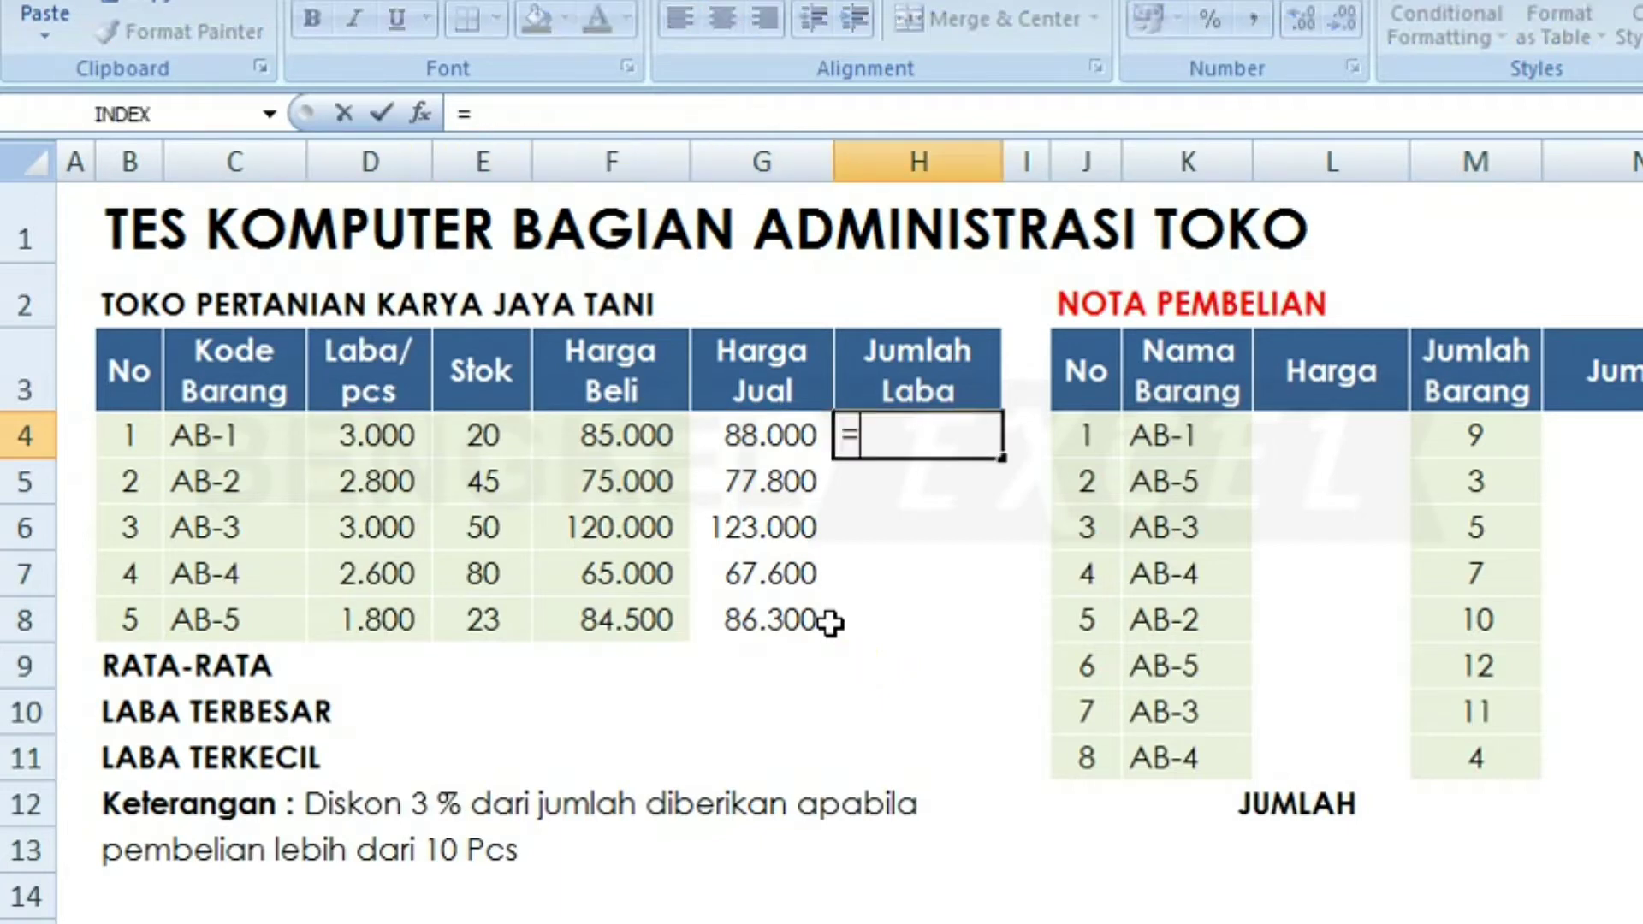
{"action": "left_click", "coordinate": [385, 436]}
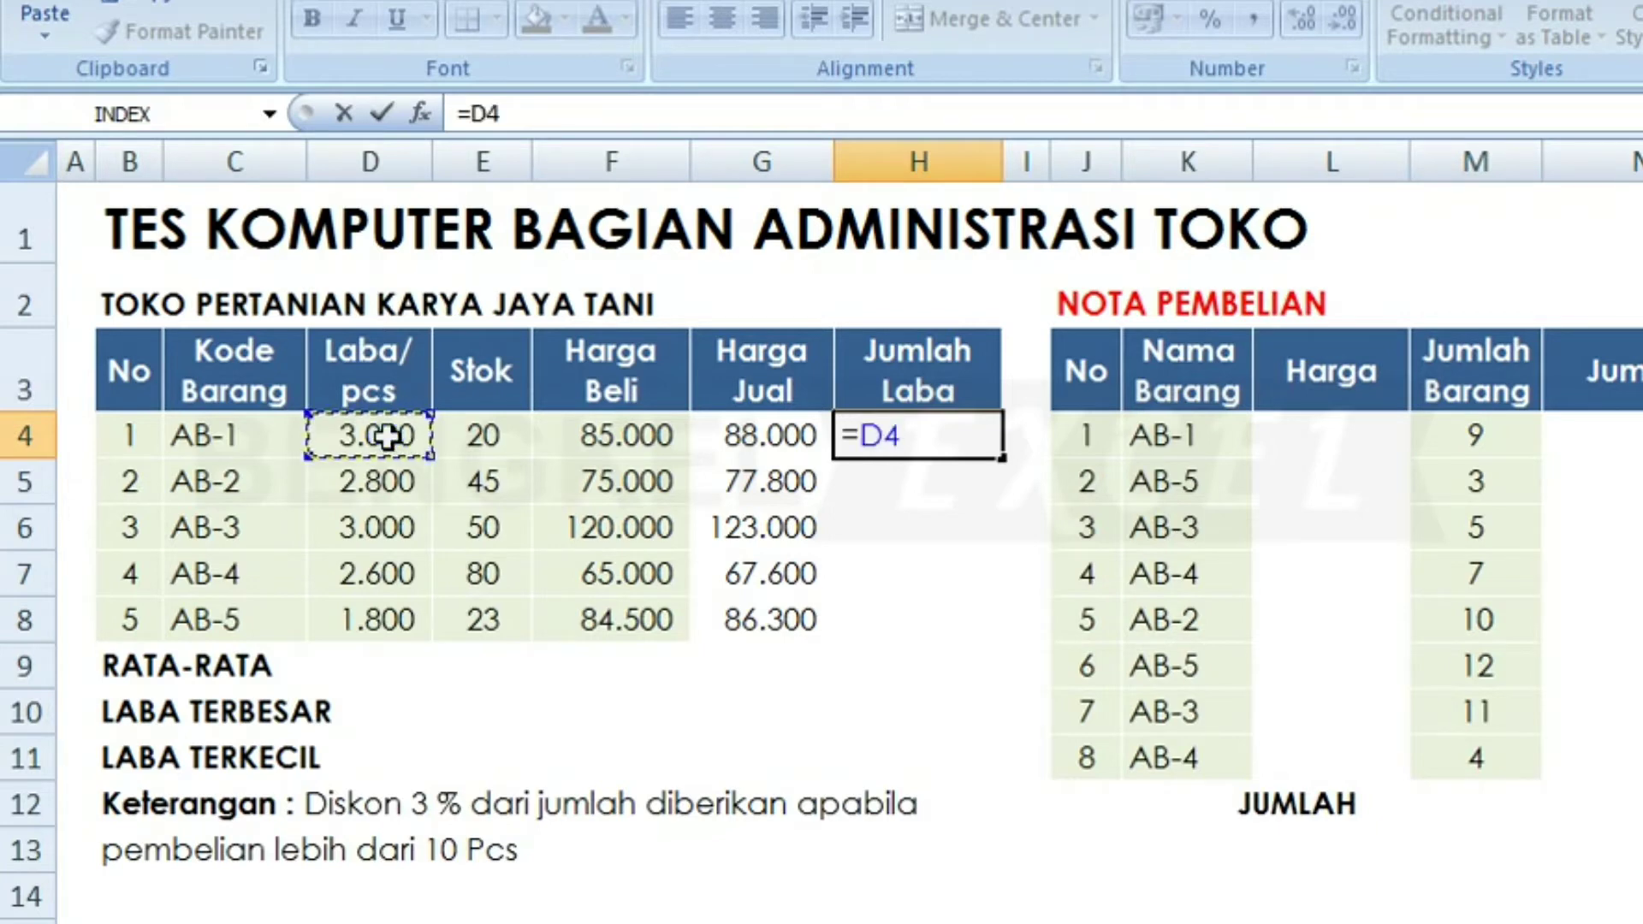
{"action": "type", "text": "*"}
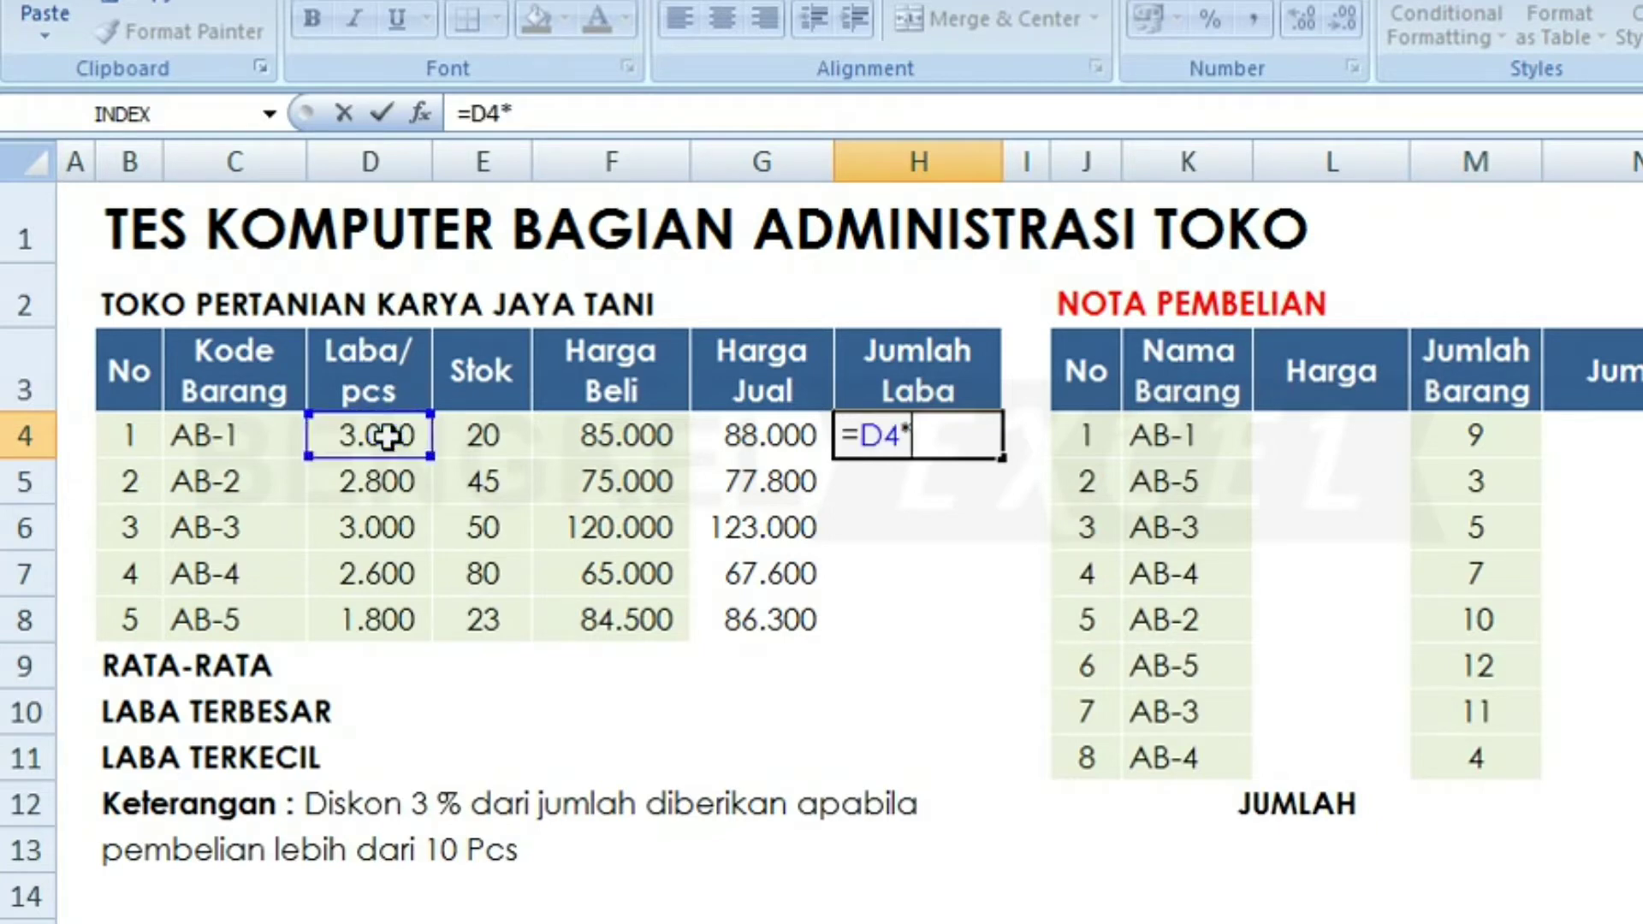
{"action": "left_click", "coordinate": [483, 433]}
{"action": "key", "text": "Return"}
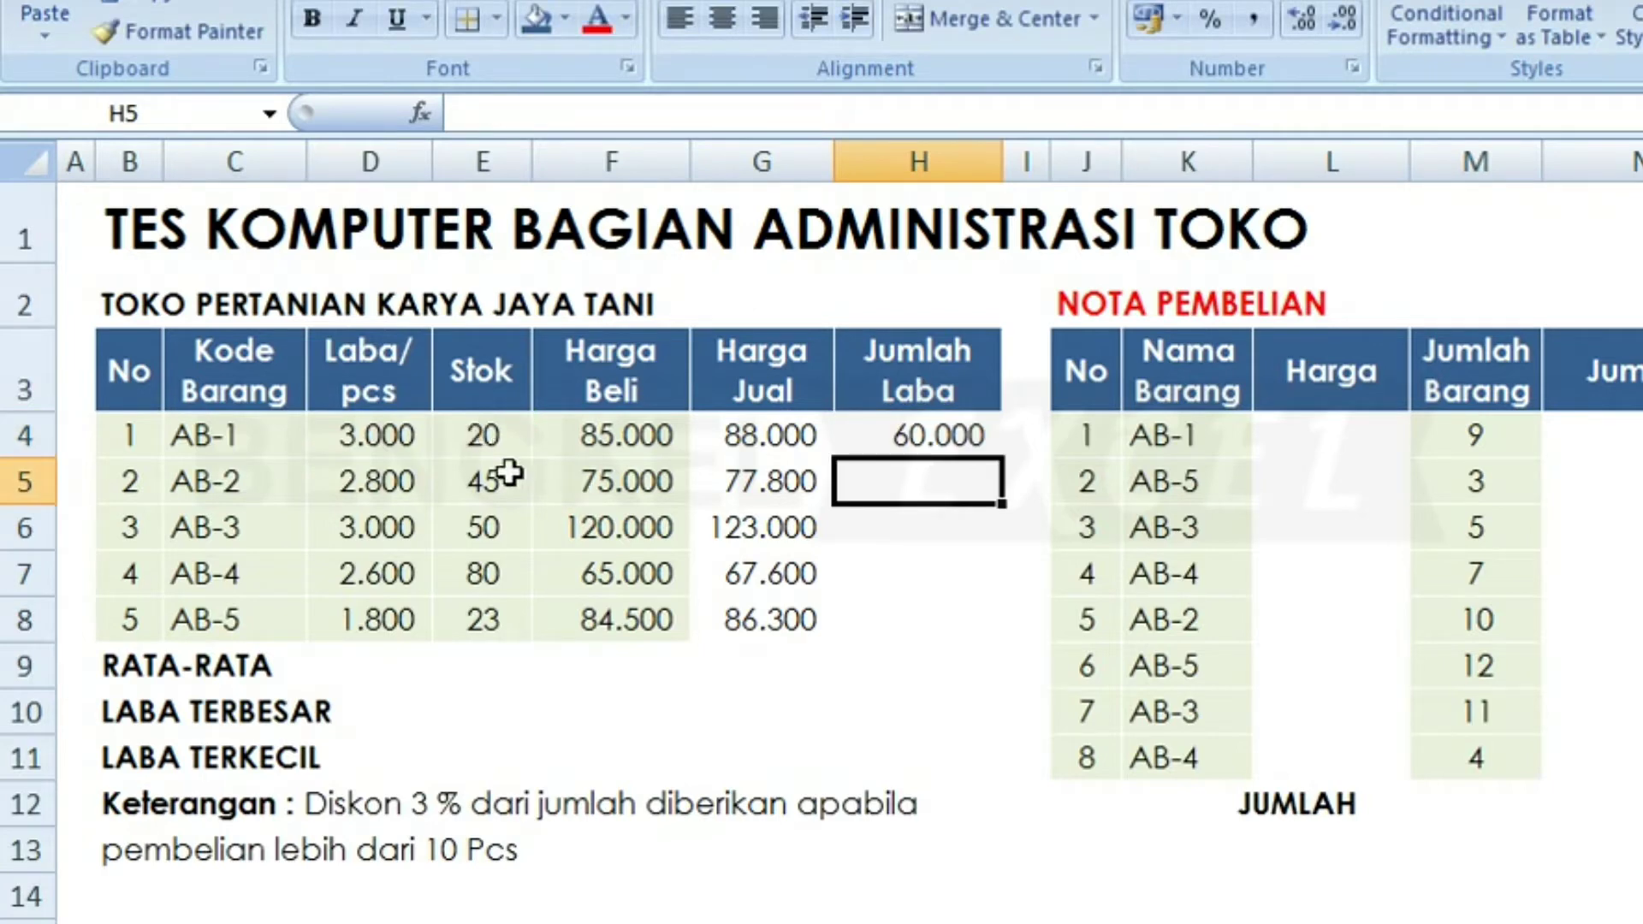
{"action": "left_click", "coordinate": [963, 439]}
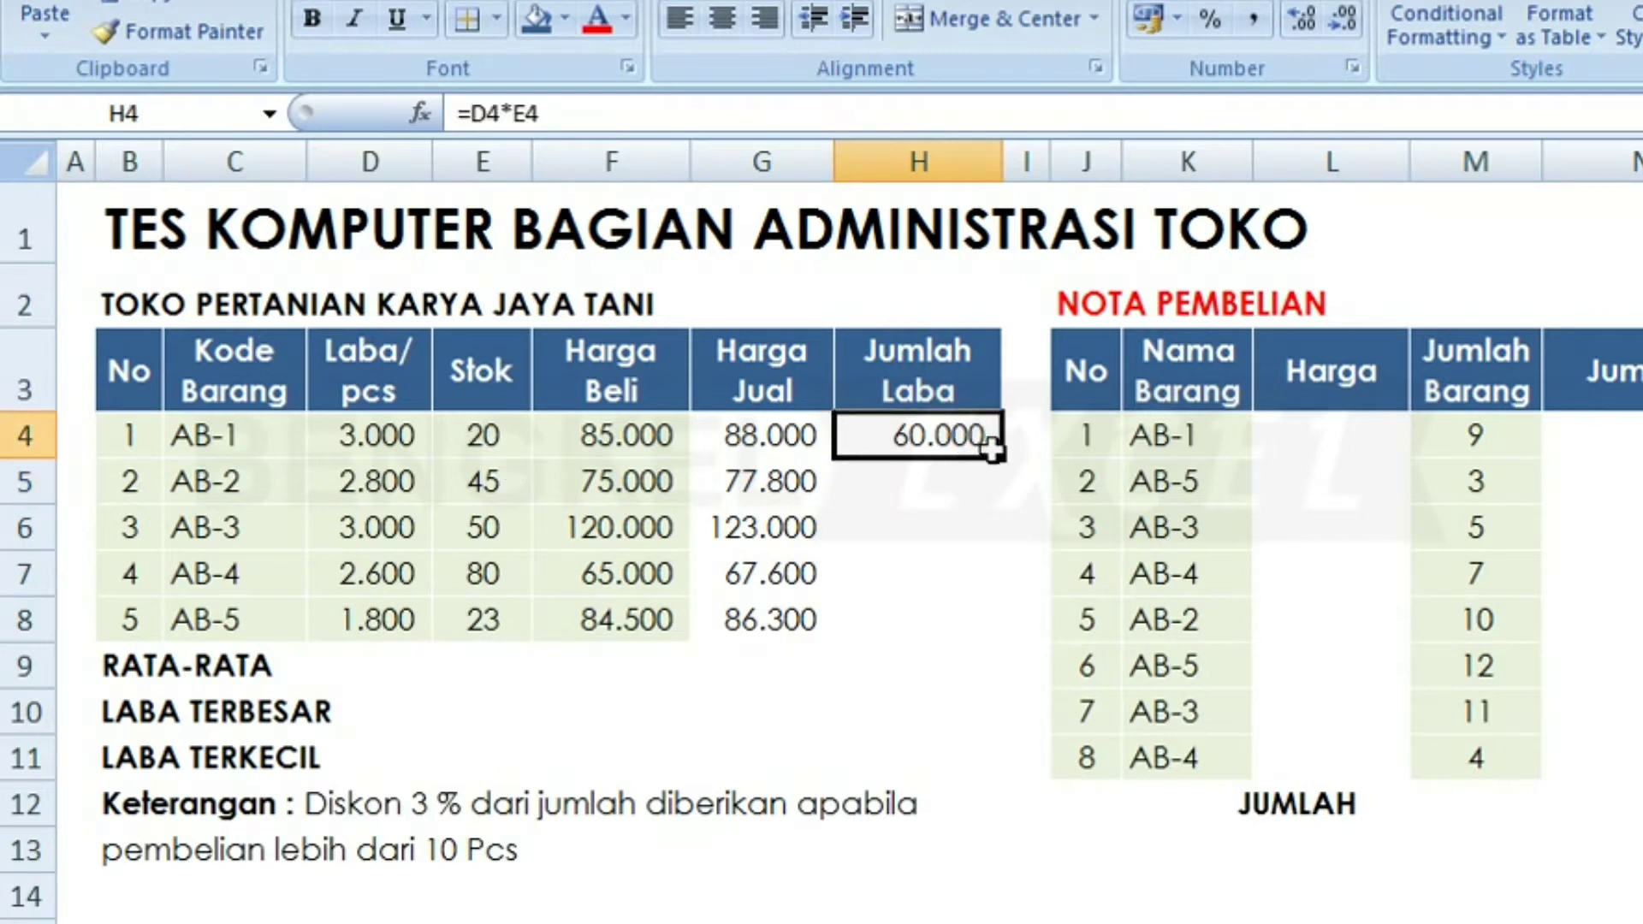
{"action": "left_click_drag", "start_coordinate": [999, 459], "coordinate": [984, 654]}
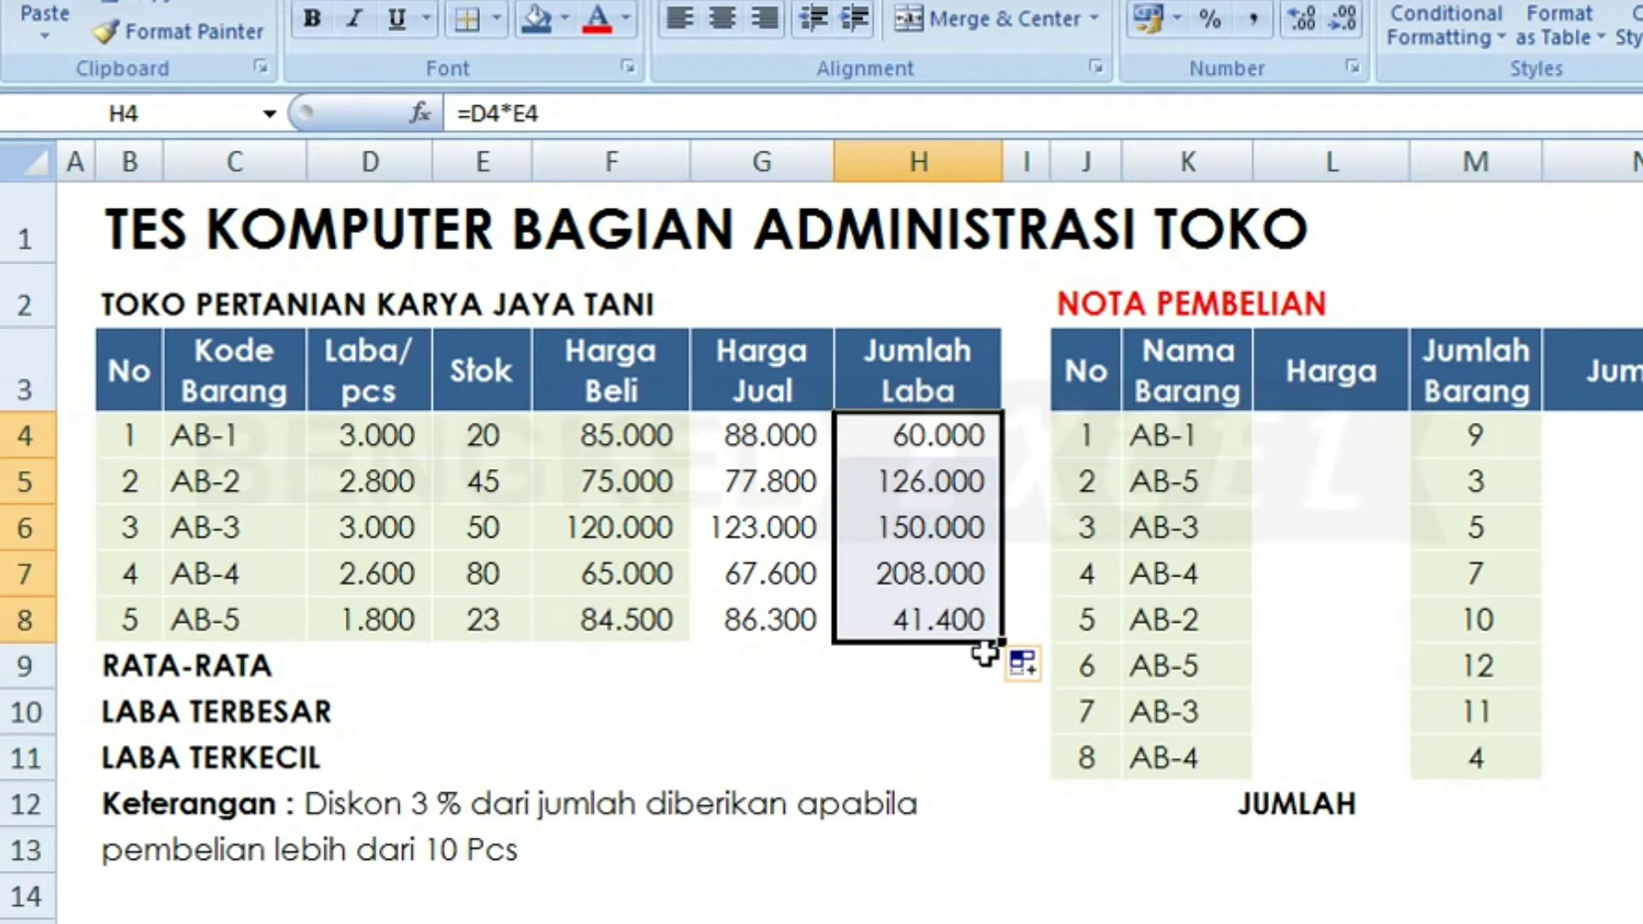
- Calculate the RATA-RATA of the Harga Jual column in G9 with =AVERAGE(G4:G8)
{"action": "key", "text": "Up"}
{"action": "key", "text": "Down"}
{"action": "key", "text": "Down"}
{"action": "key", "text": "Down"}
{"action": "key", "text": "Down"}
{"action": "key", "text": "Down"}
{"action": "key", "text": "Down"}
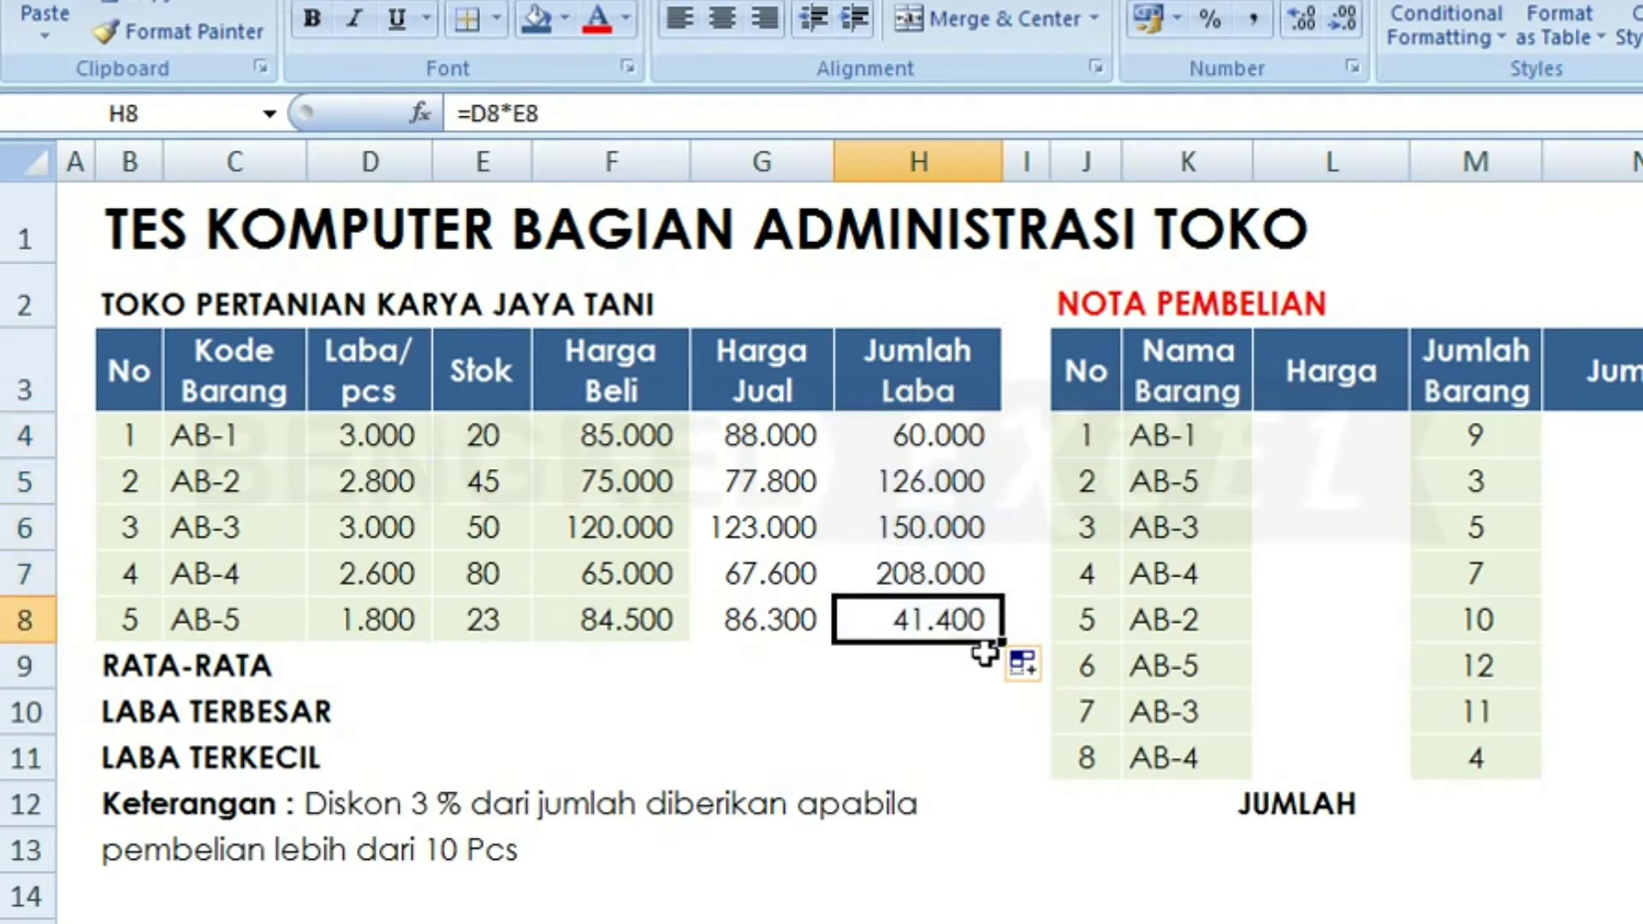
{"action": "key", "text": "Left"}
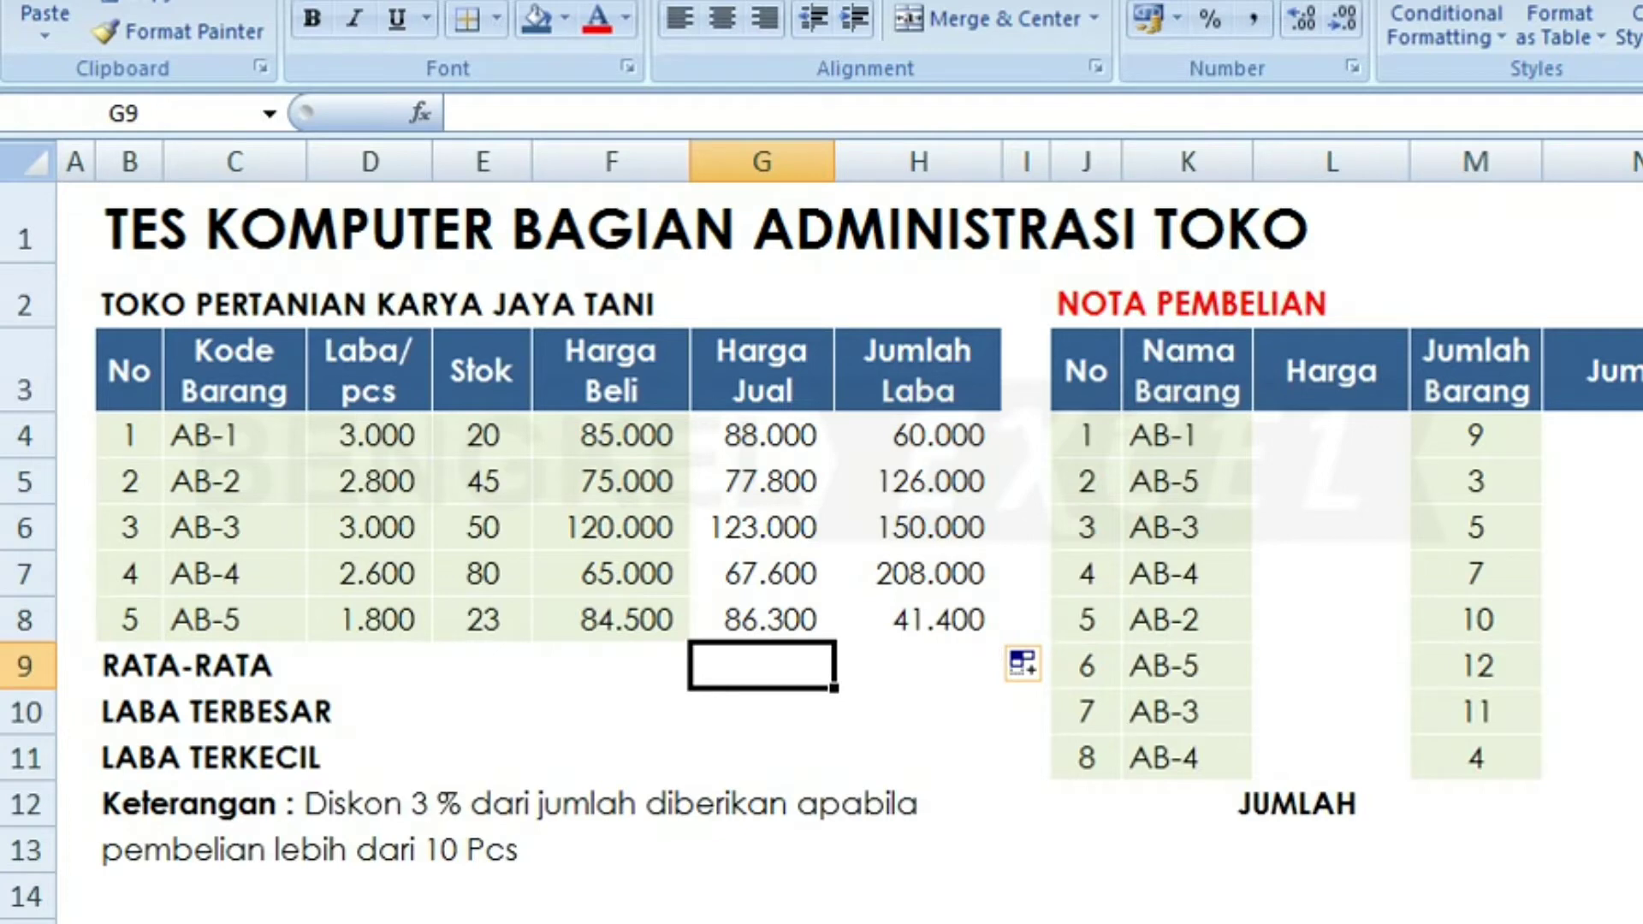
{"action": "type", "text": "="}
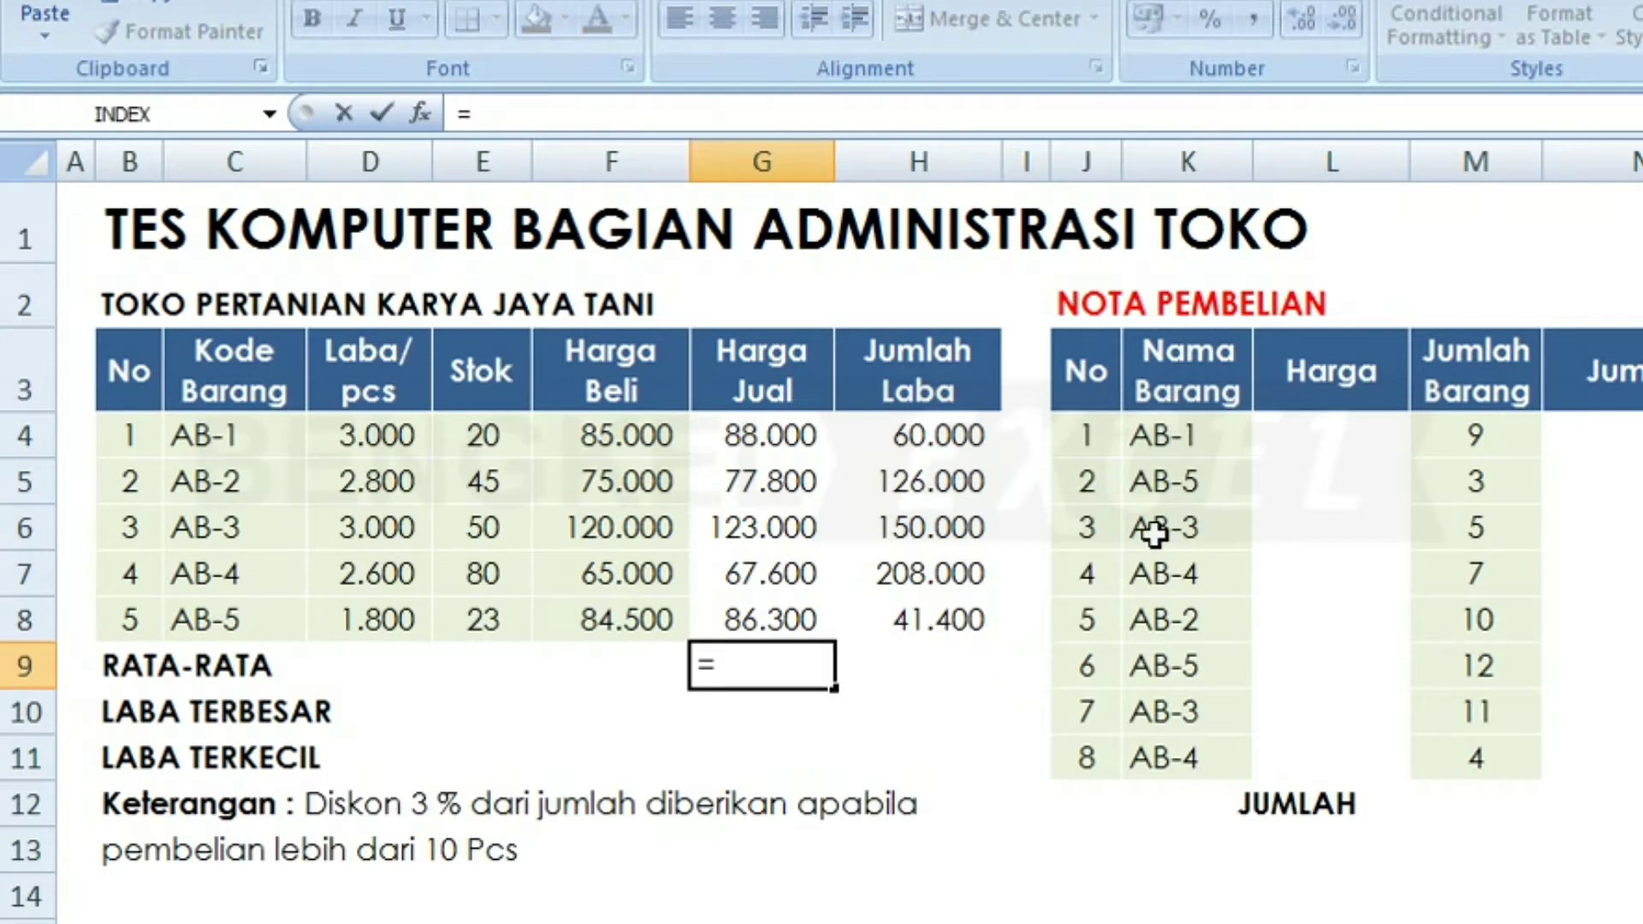
{"action": "type", "text": "aver"}
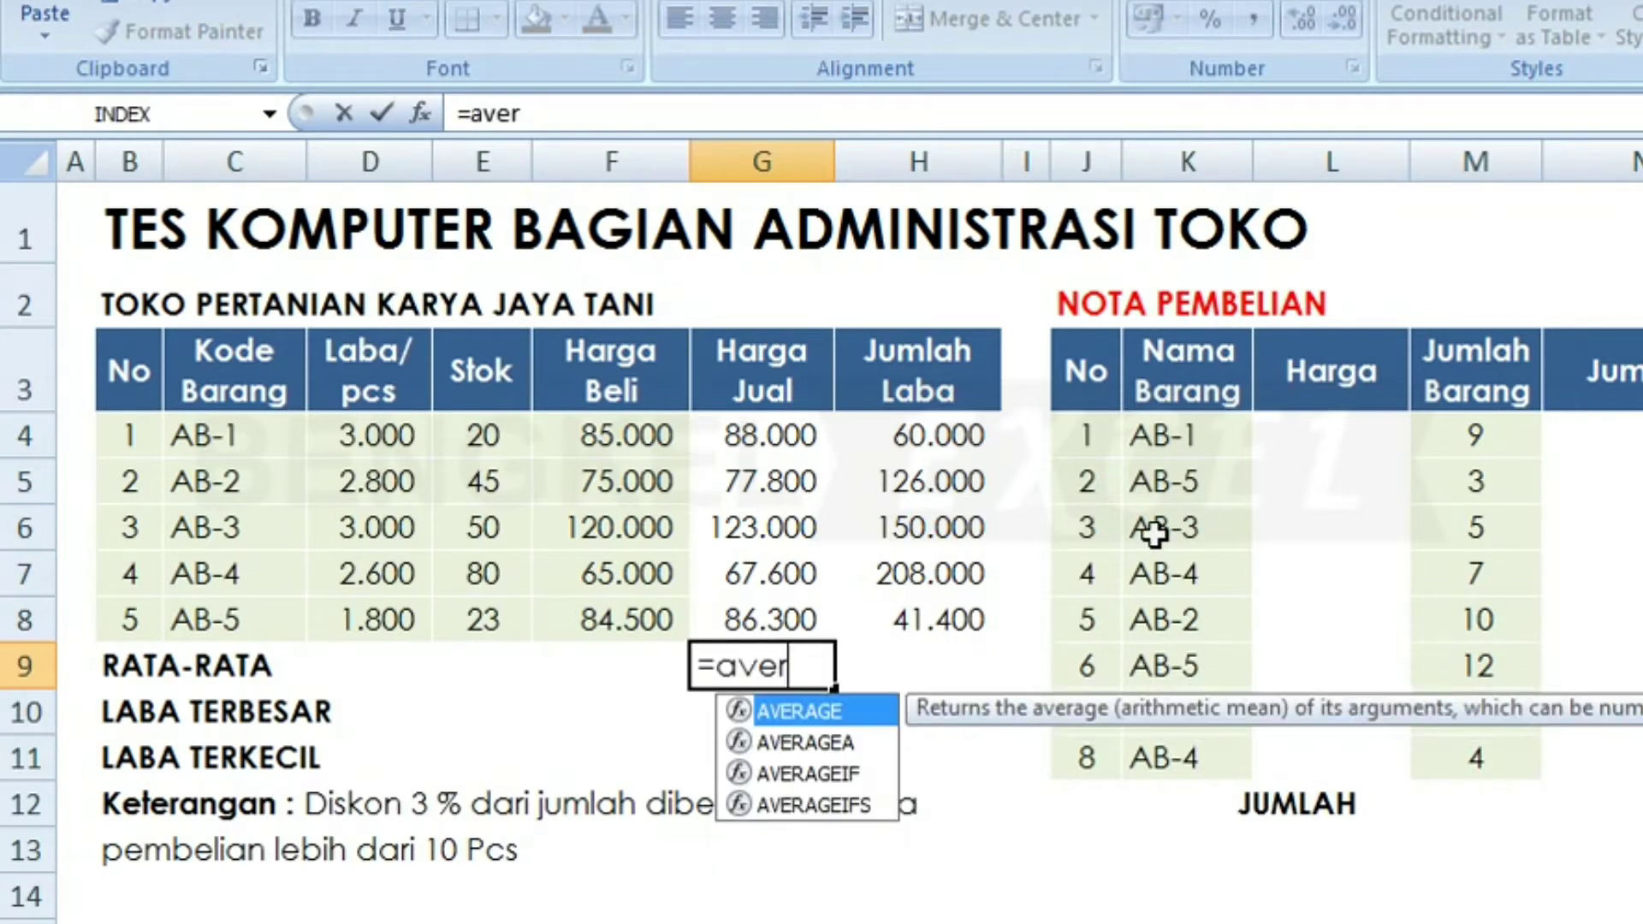
{"action": "key", "text": "Tab"}
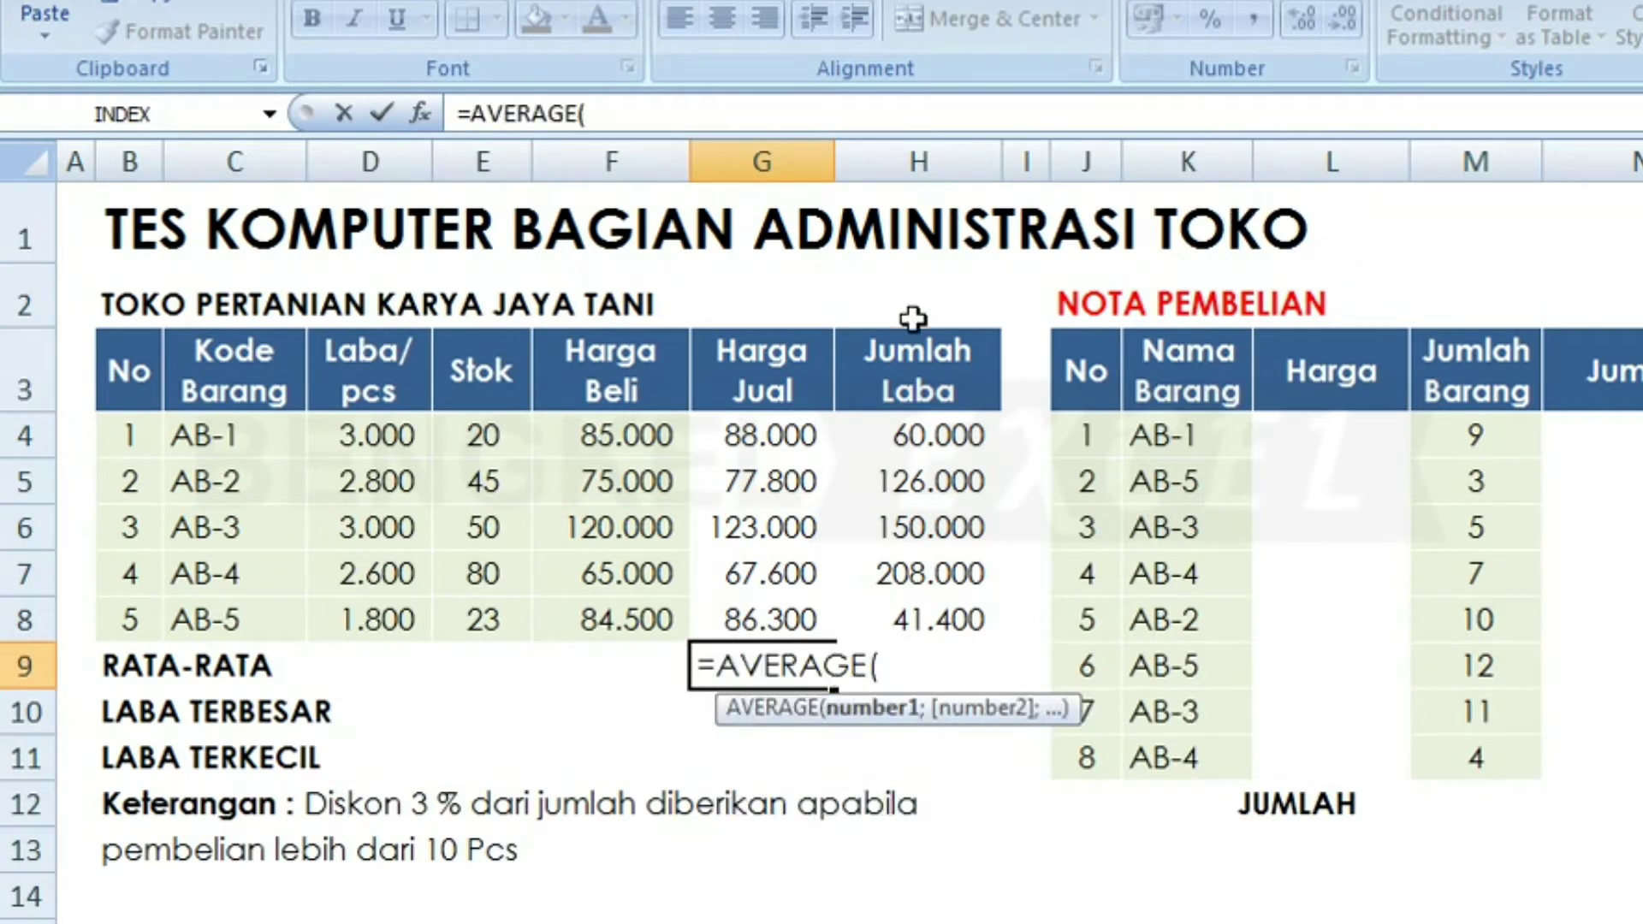
{"action": "left_click_drag", "start_coordinate": [757, 441], "coordinate": [752, 631]}
{"action": "key", "text": "Return"}
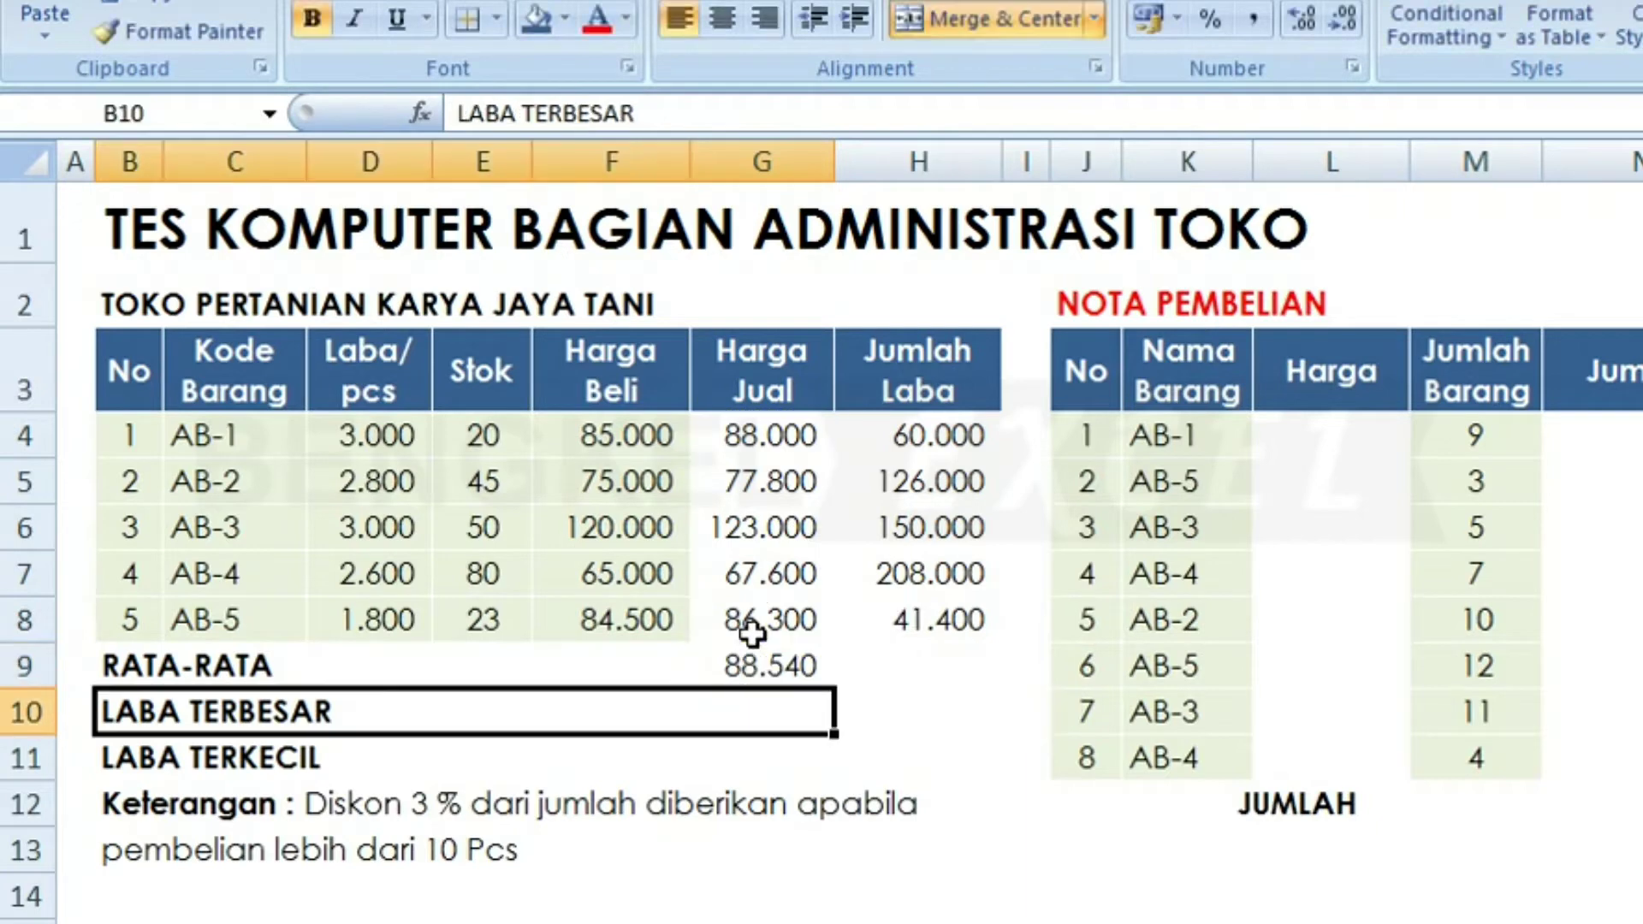
- Copy the RATA-RATA average formula from G9 across to H9 under Jumlah Laba
{"action": "left_click", "coordinate": [753, 666]}
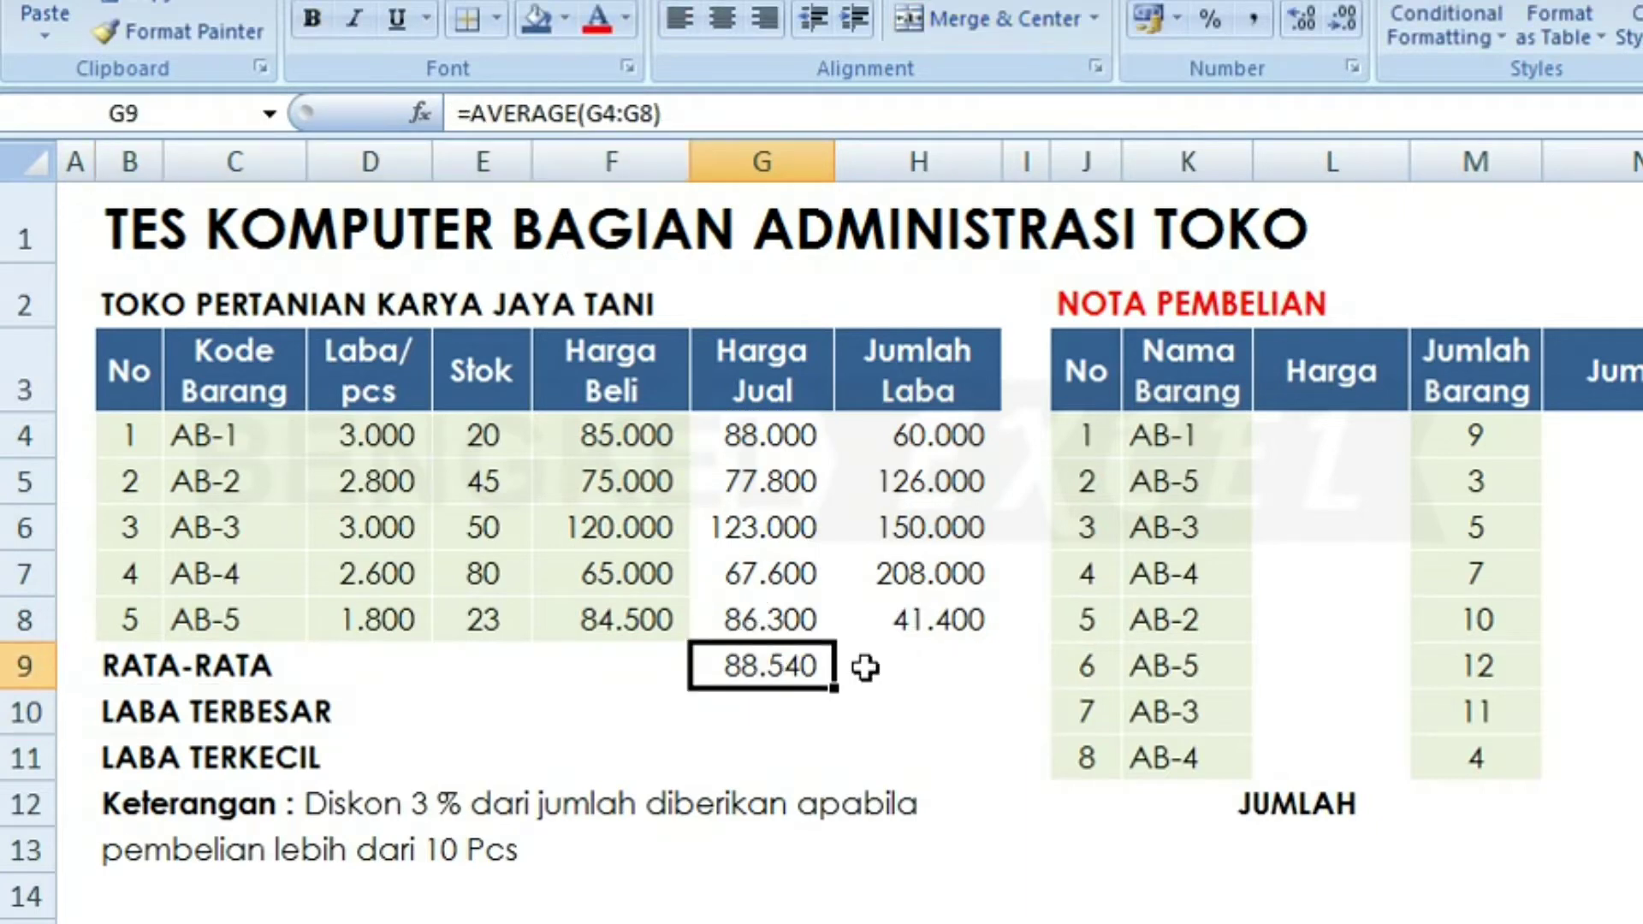
{"action": "left_click", "coordinate": [933, 674]}
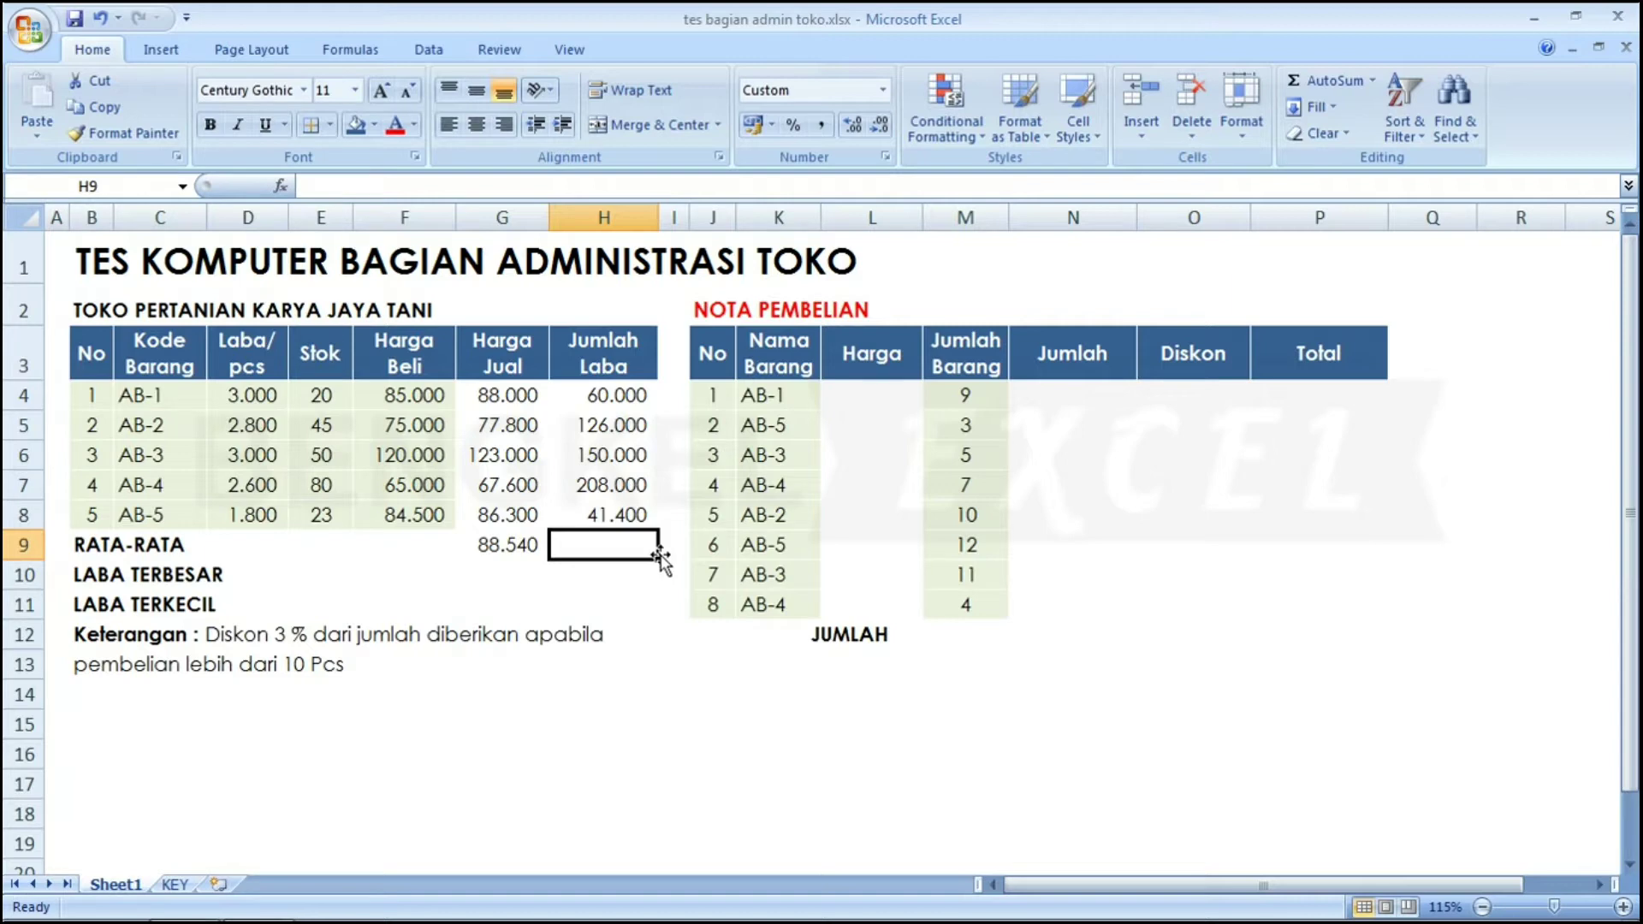
{"action": "left_click", "coordinate": [522, 551]}
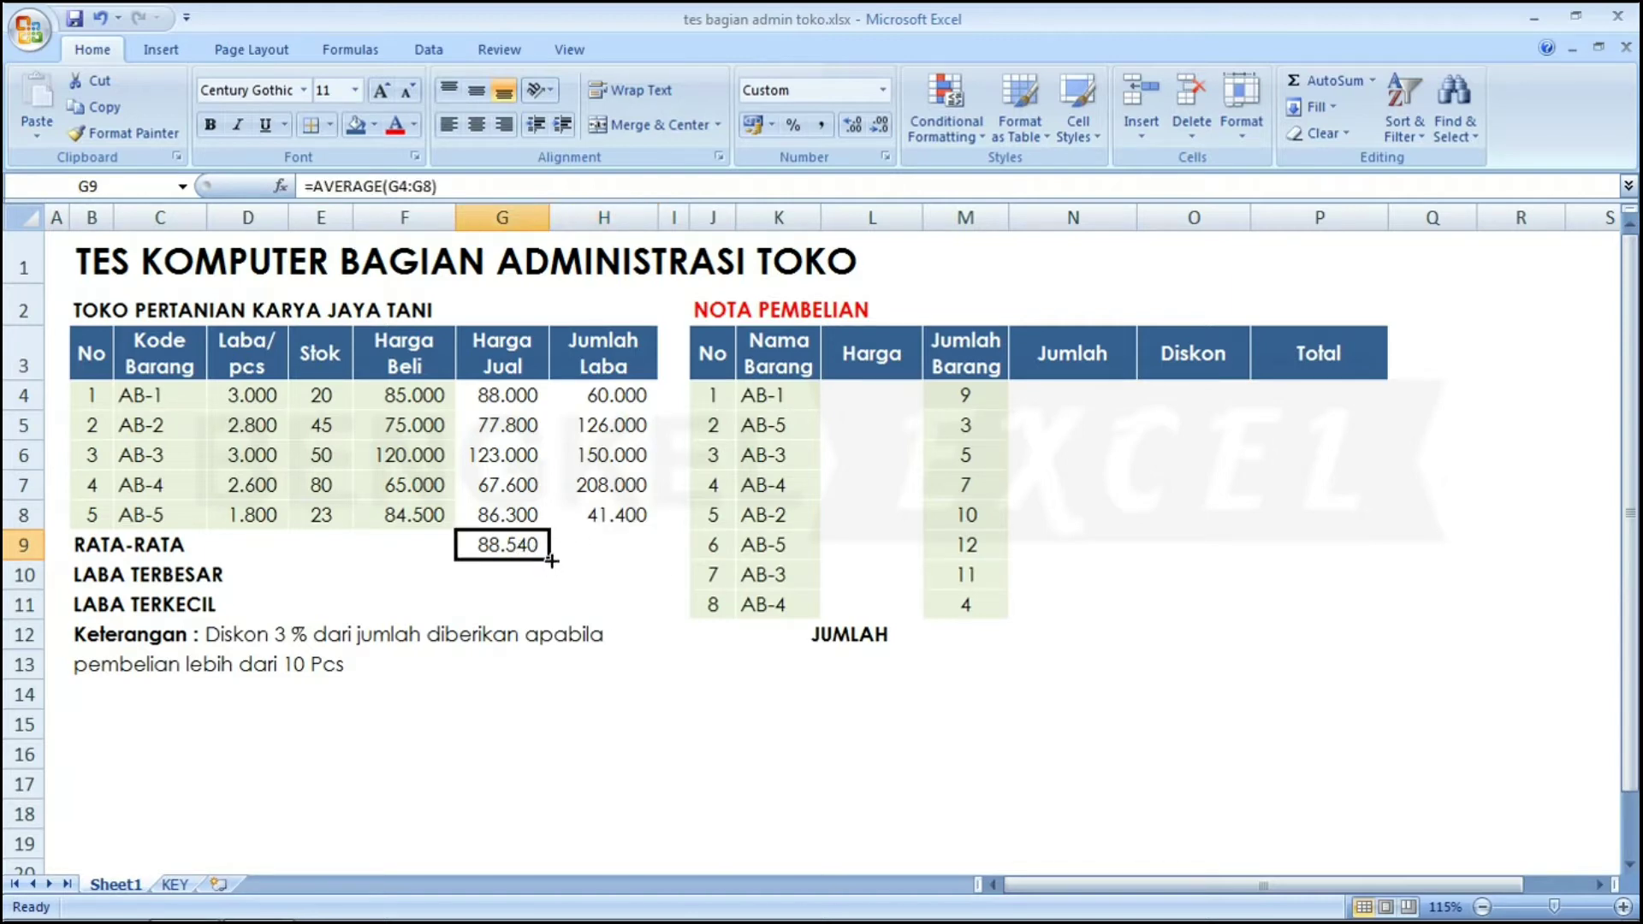
{"action": "left_click_drag", "start_coordinate": [551, 561], "coordinate": [617, 564]}
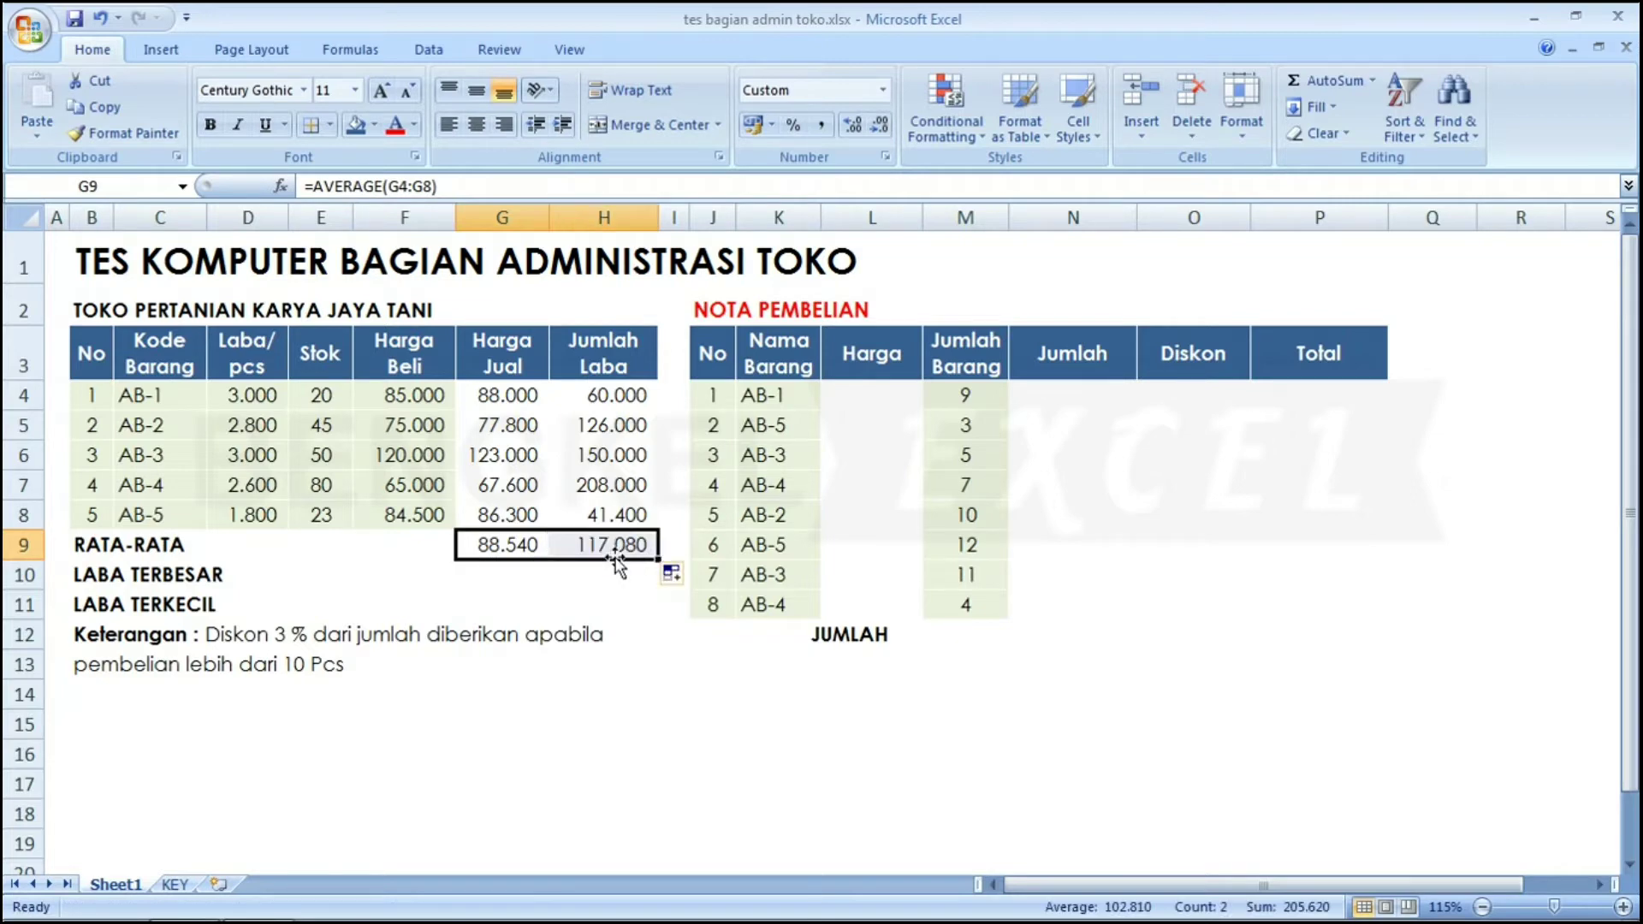
{"action": "left_click", "coordinate": [492, 544]}
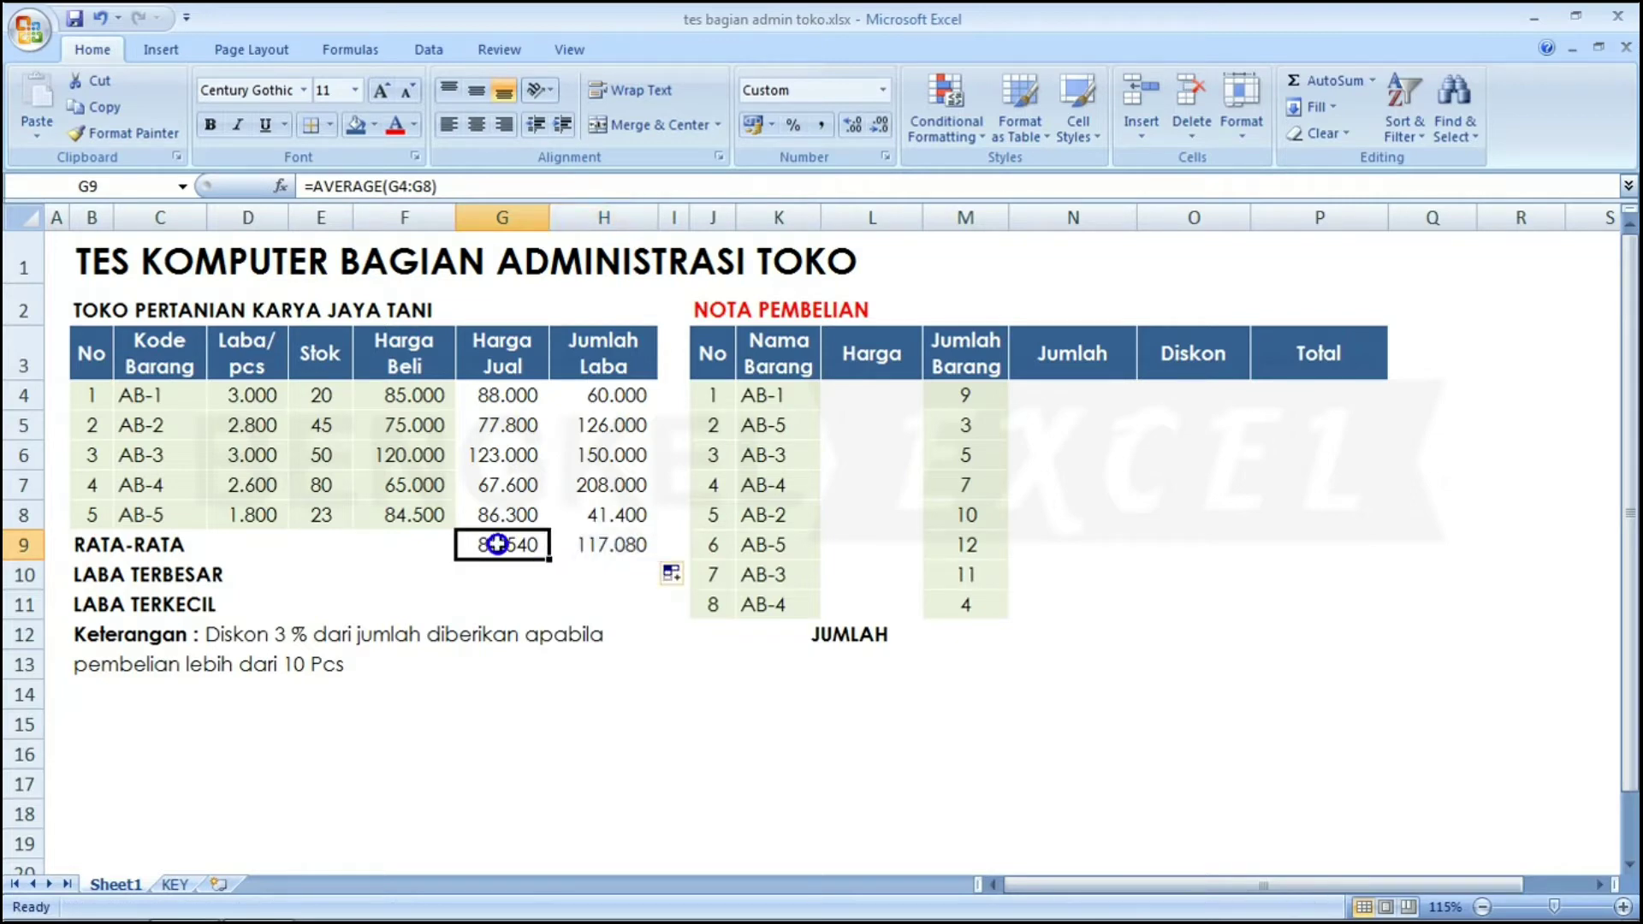
- Calculate the RATA-RATA of the Jumlah Laba column in H9 with =AVERAGE(H3:H8), replacing the copied formula
{"action": "left_click", "coordinate": [585, 543]}
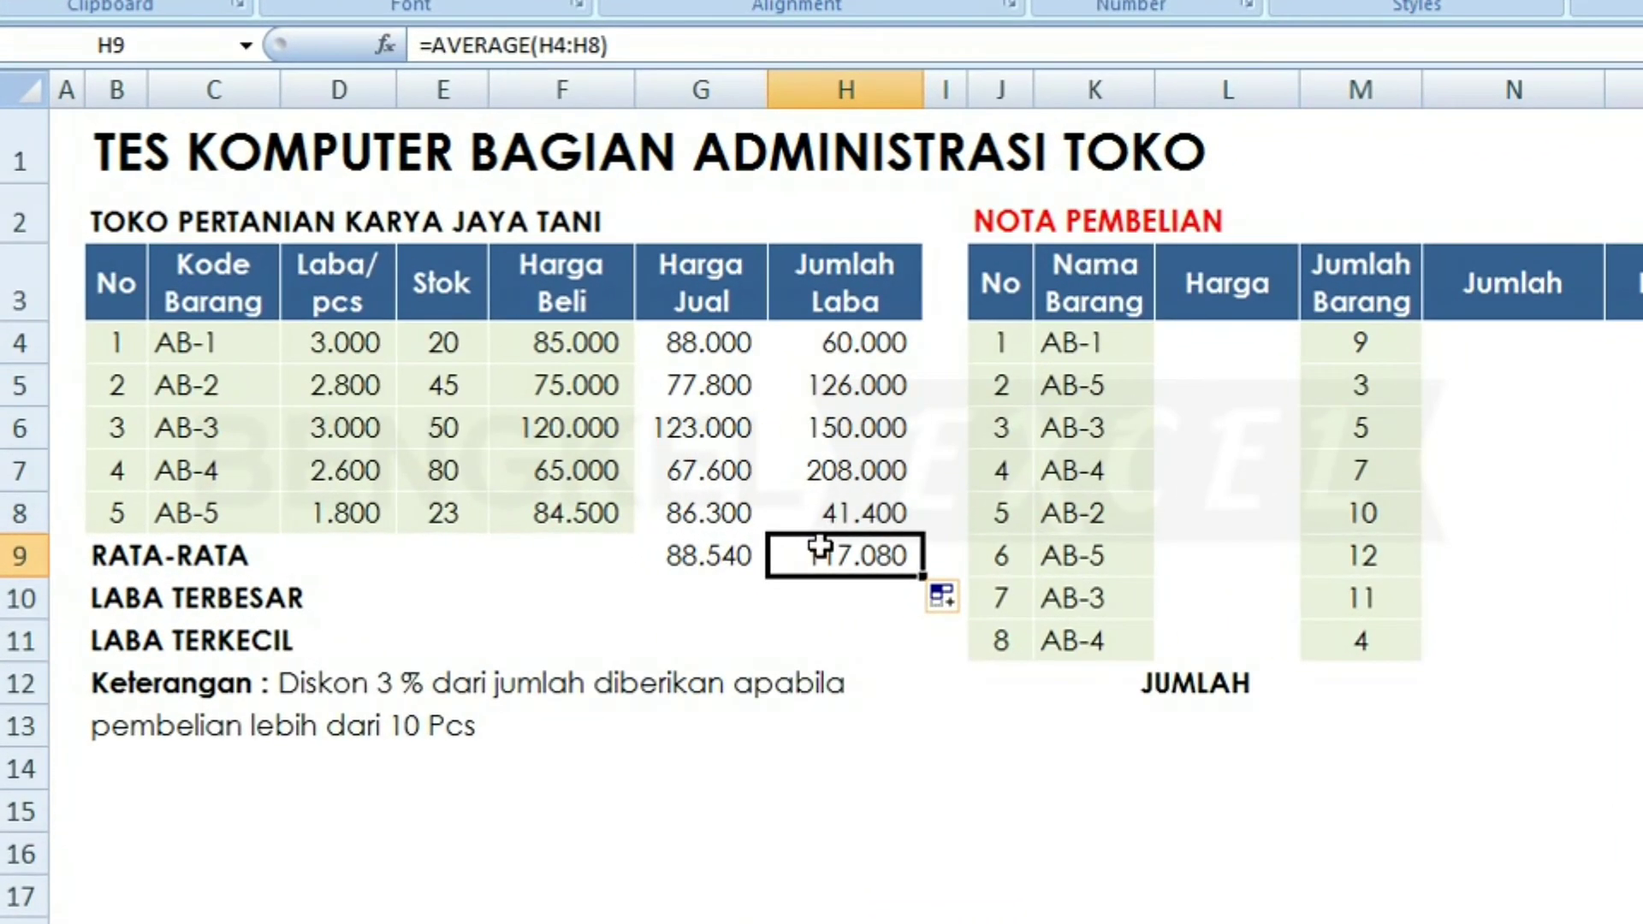
{"action": "type", "text": "=ab"}
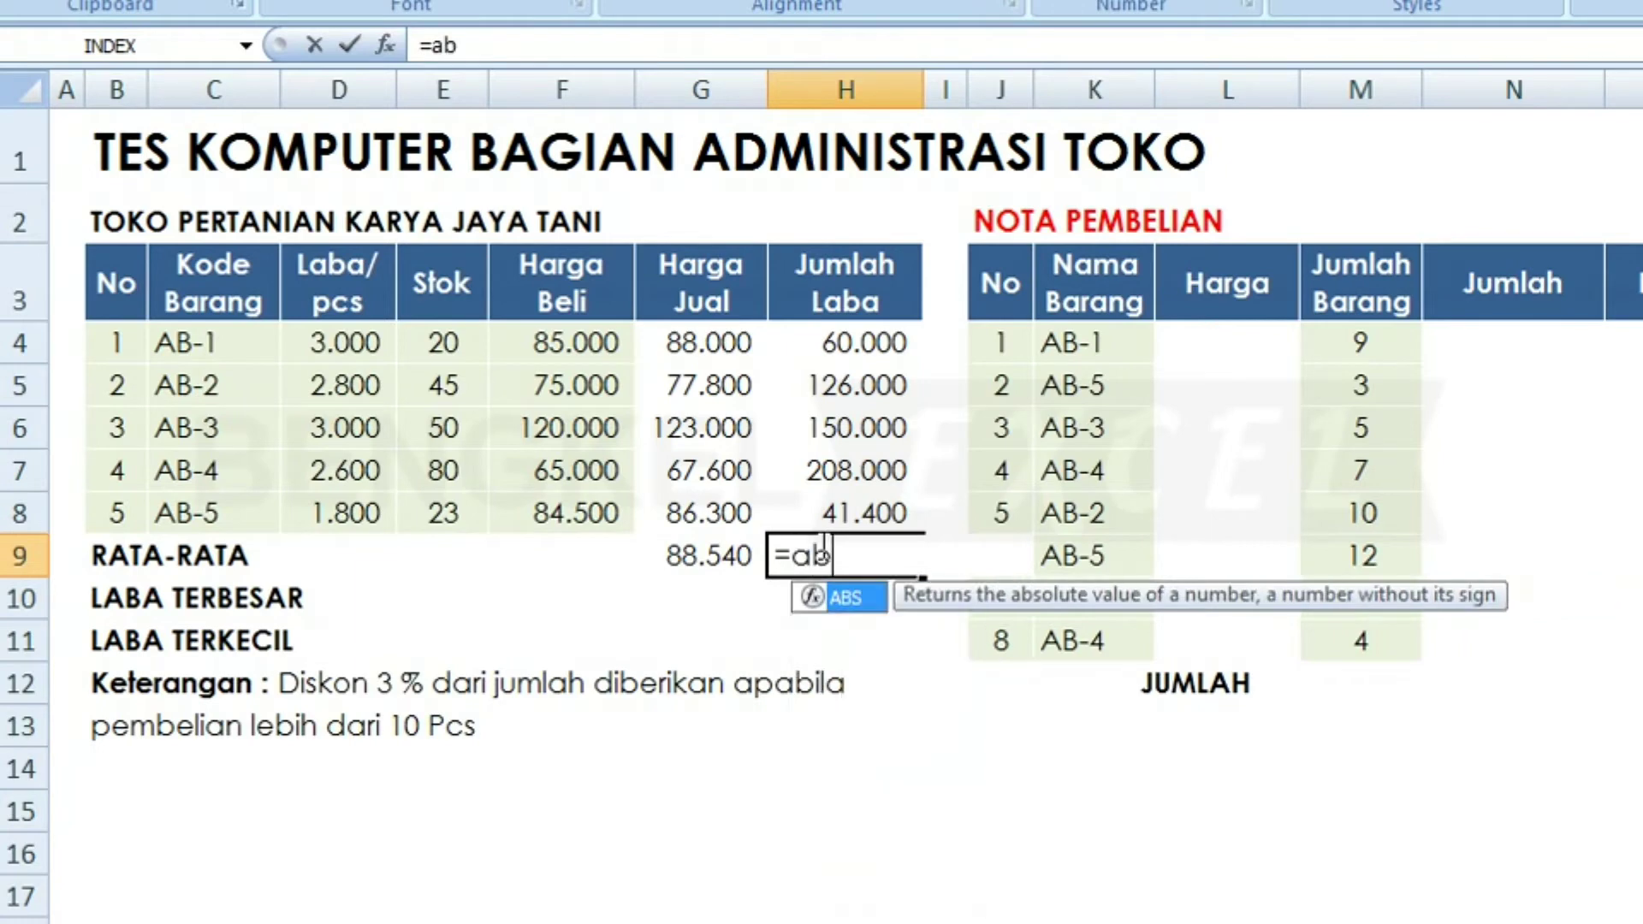
{"action": "key", "text": "BackSpace"}
{"action": "type", "text": "ver"}
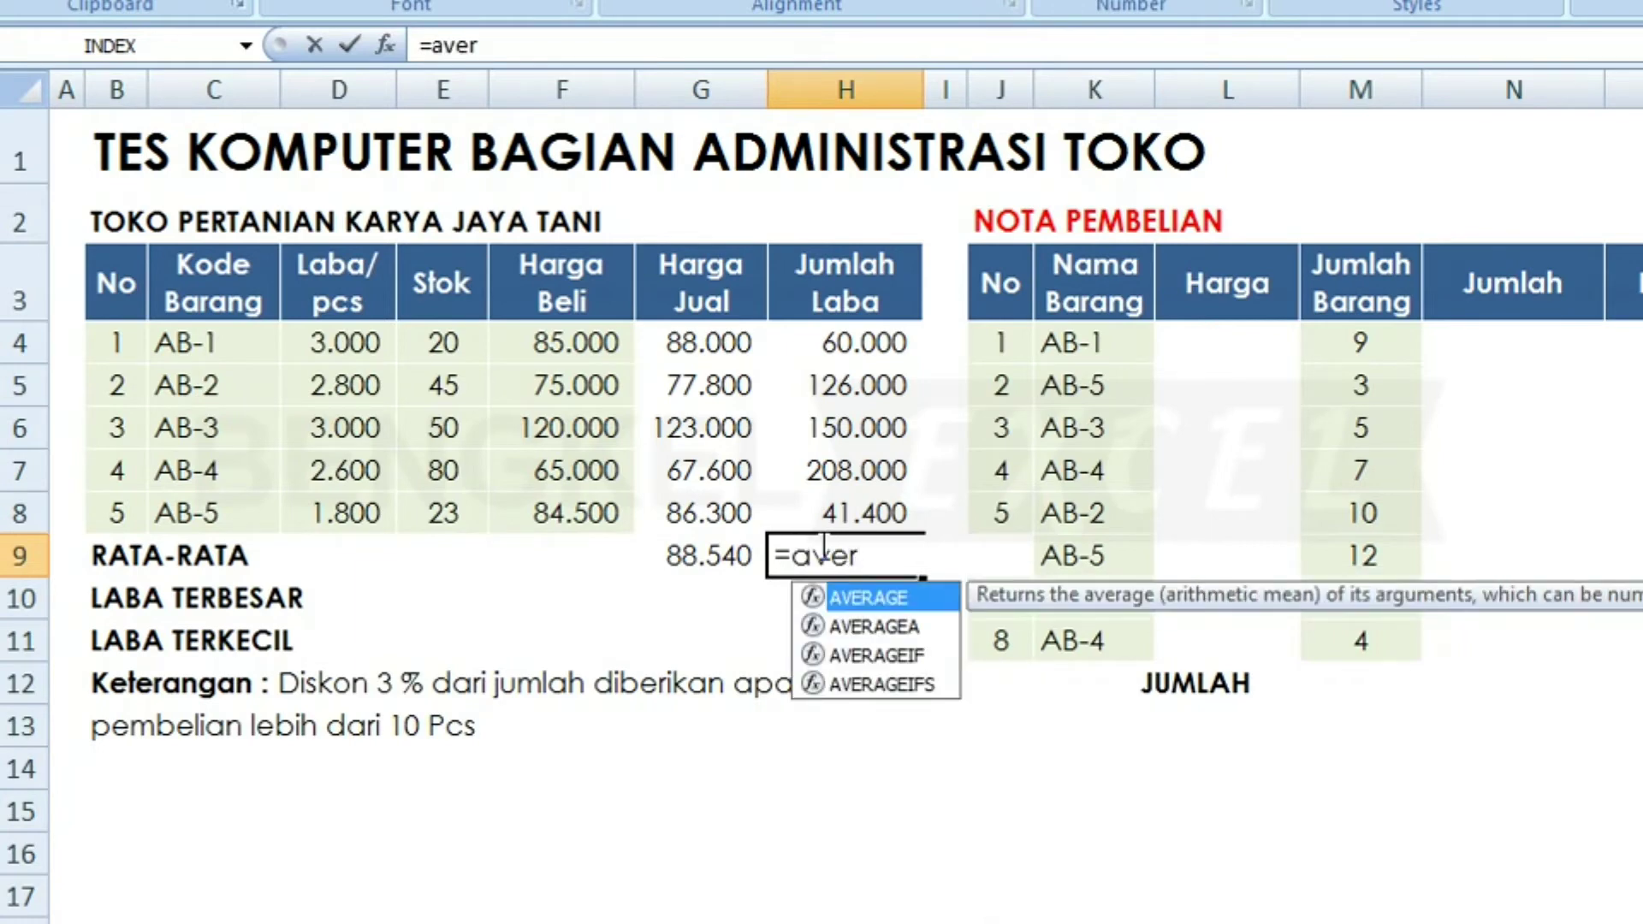
{"action": "key", "text": "Tab"}
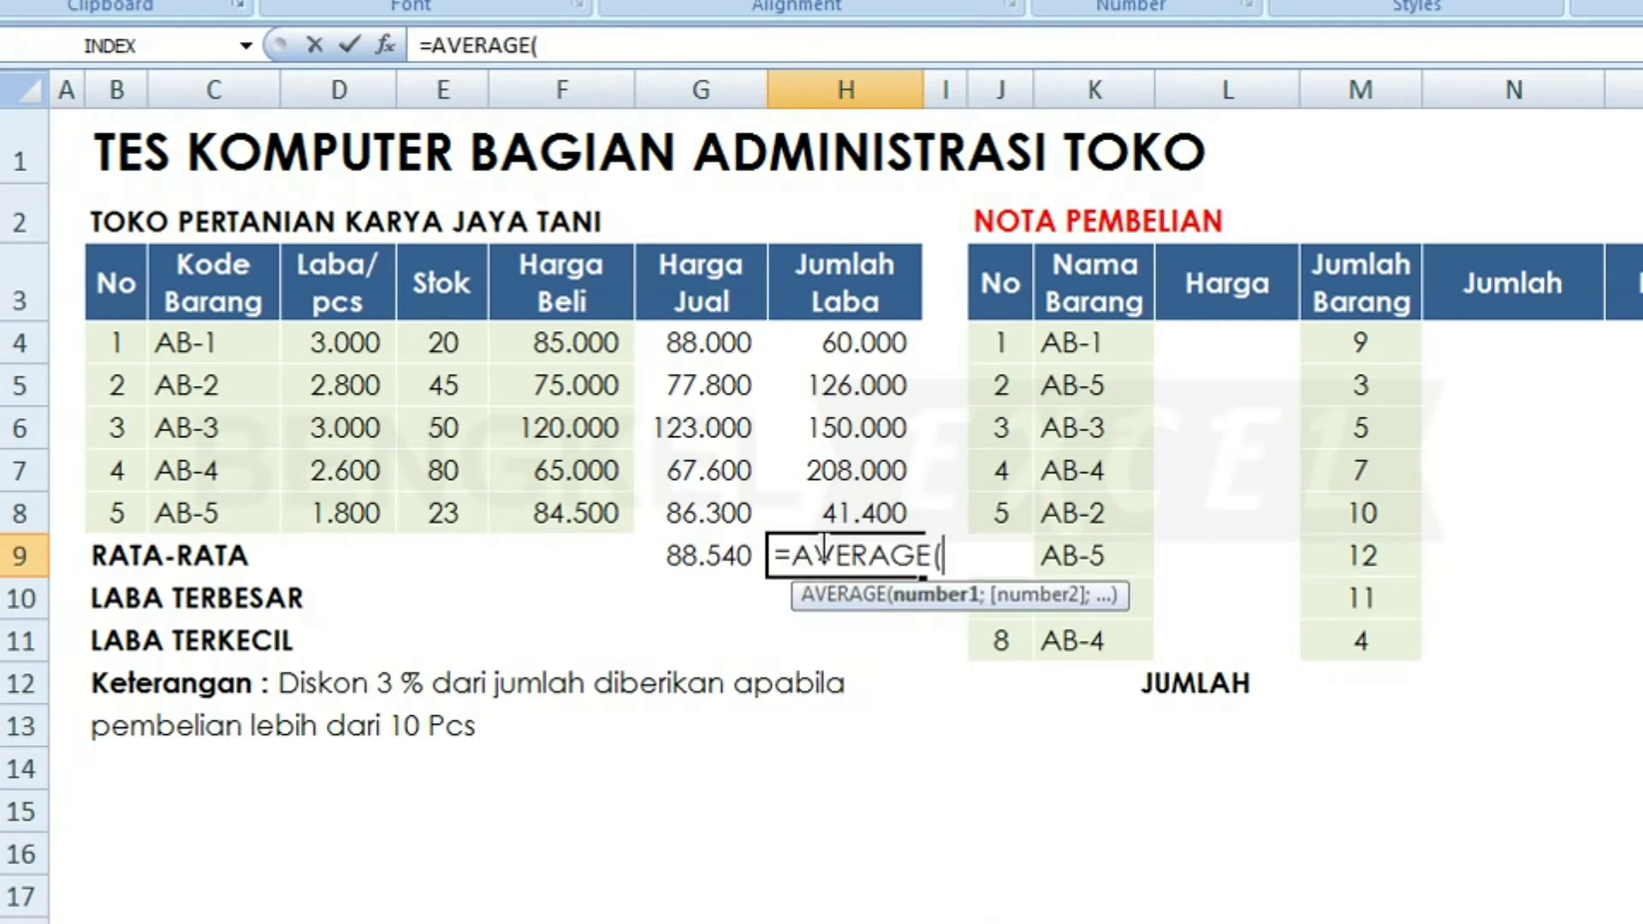
{"action": "left_click_drag", "start_coordinate": [799, 317], "coordinate": [823, 507]}
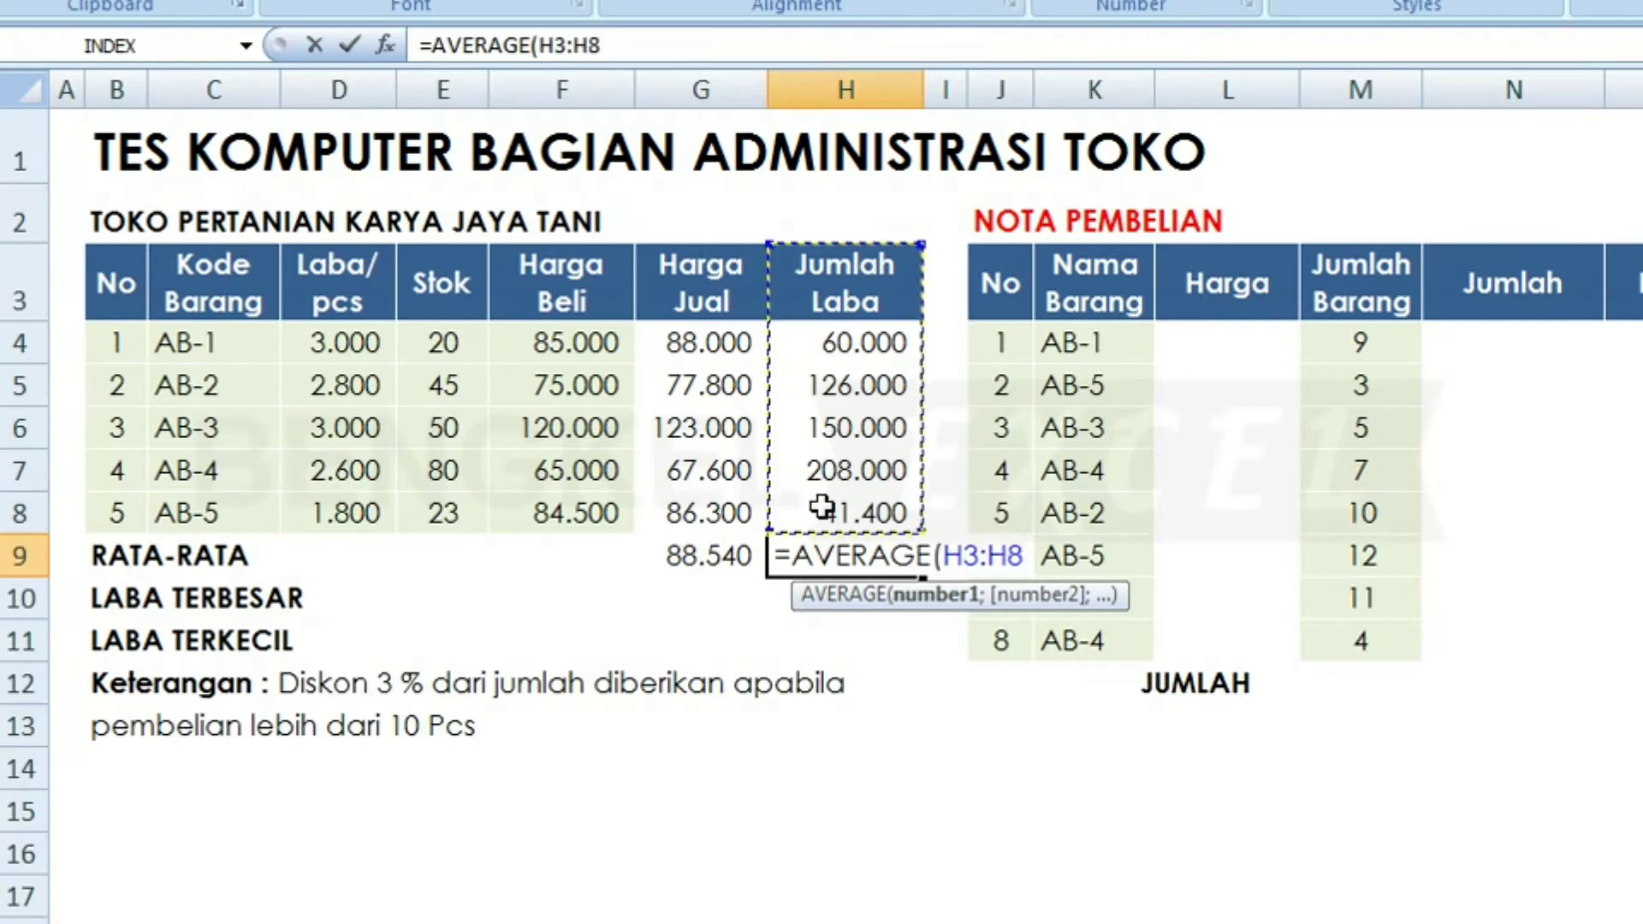
{"action": "key", "text": "Return"}
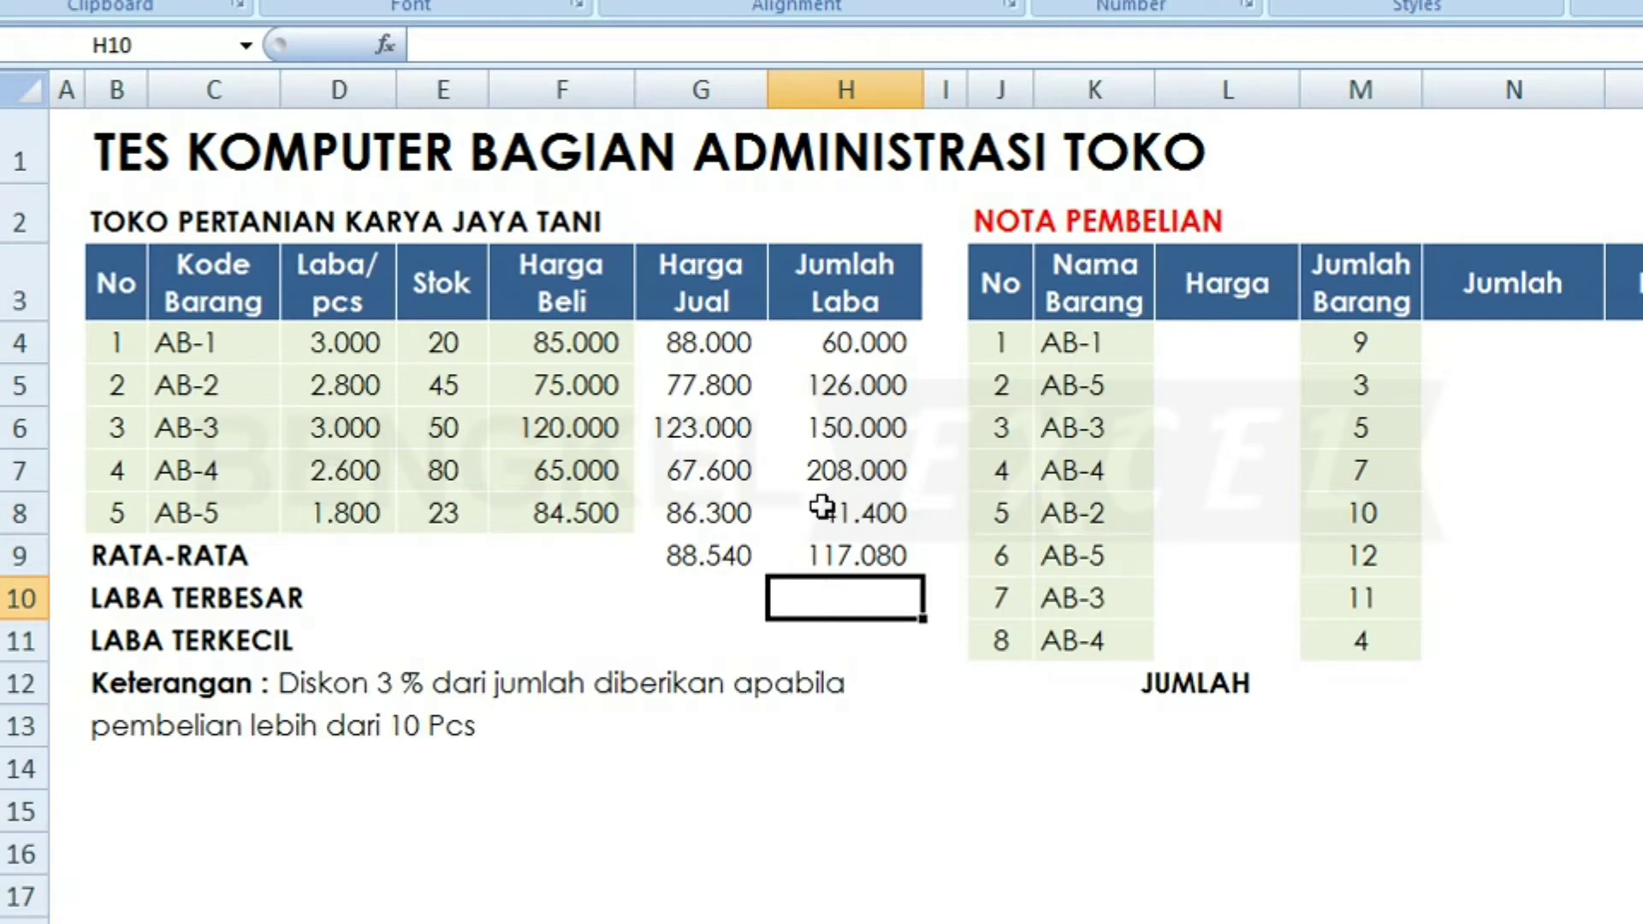
- Calculate LABA TERBESAR in H10 with =MAX(H4:H8) over the Jumlah Laba column
{"action": "type", "text": "="}
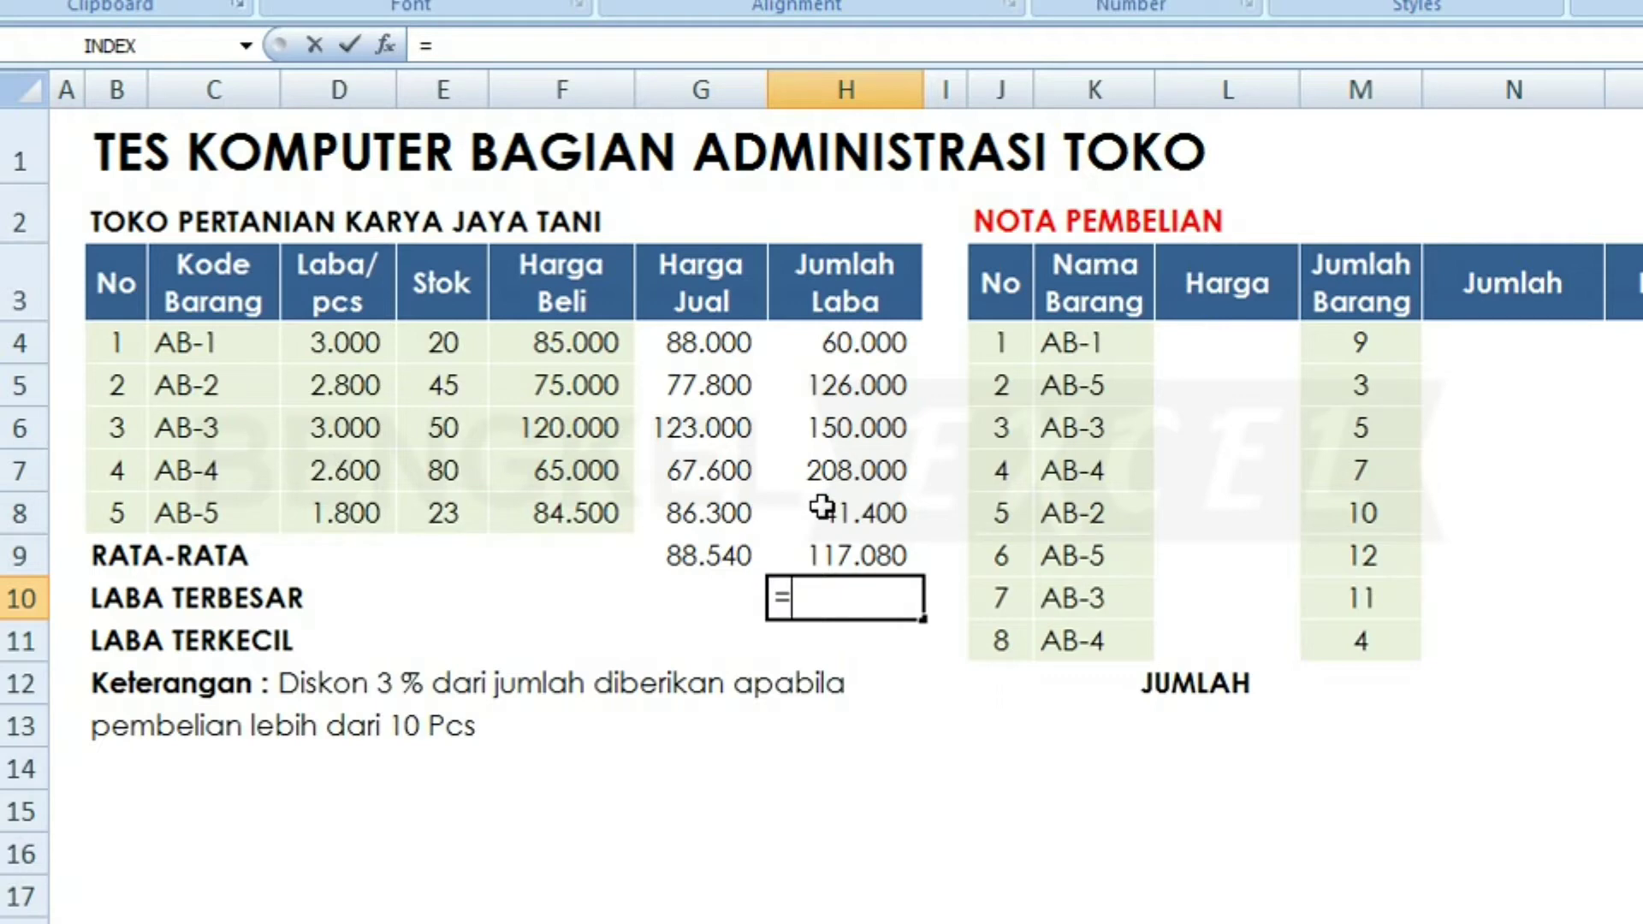
{"action": "type", "text": "ma"}
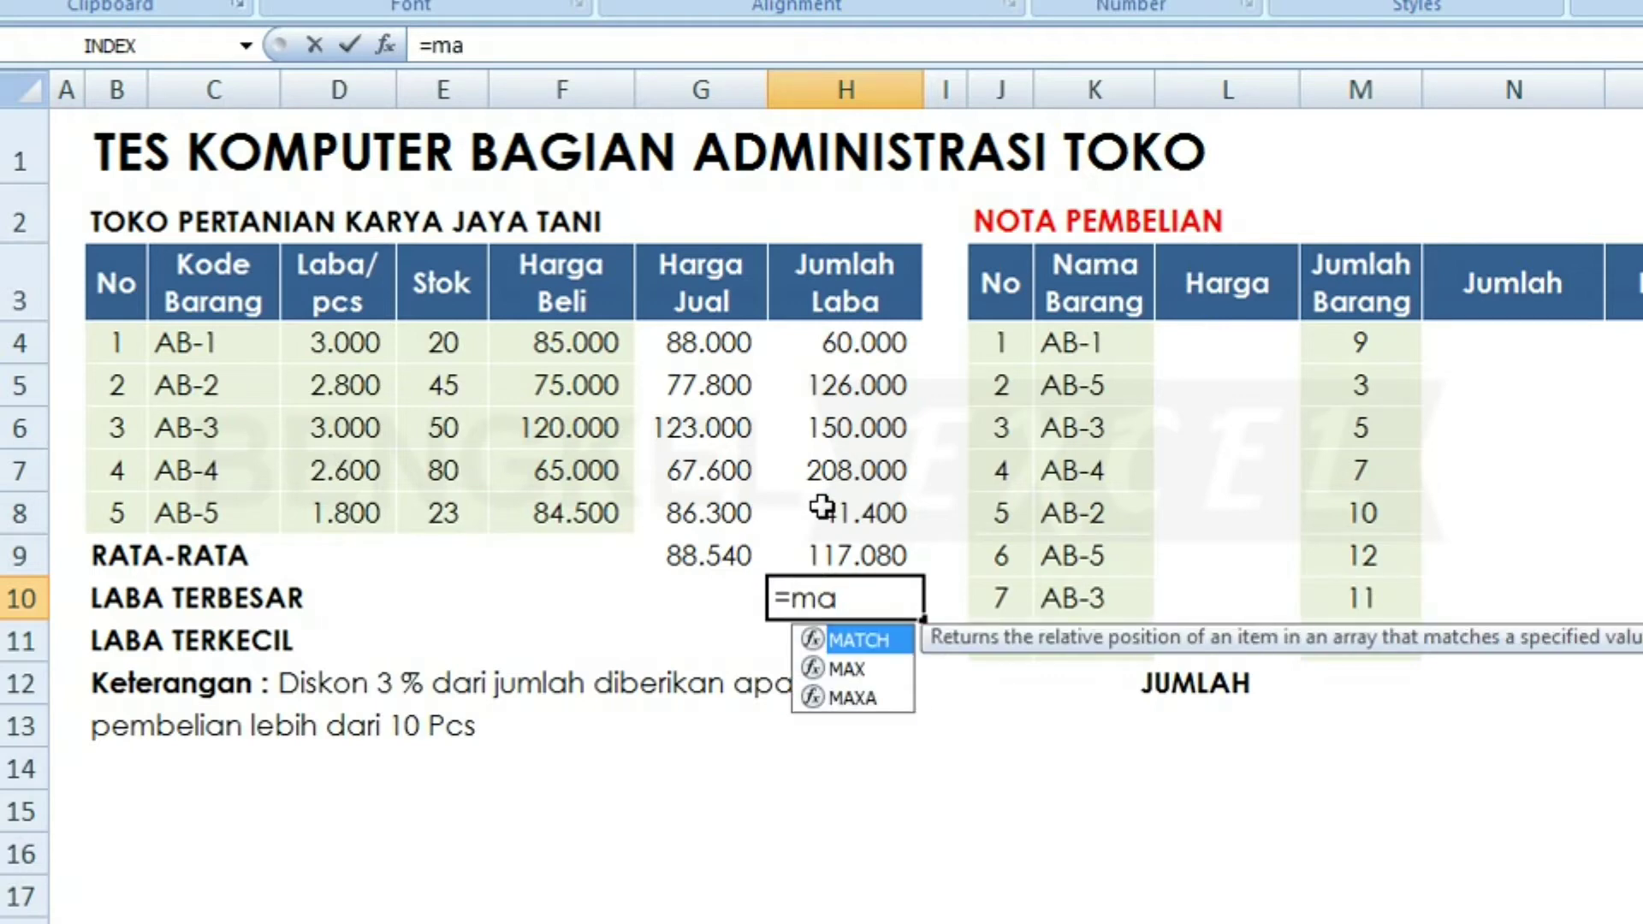
{"action": "type", "text": "x"}
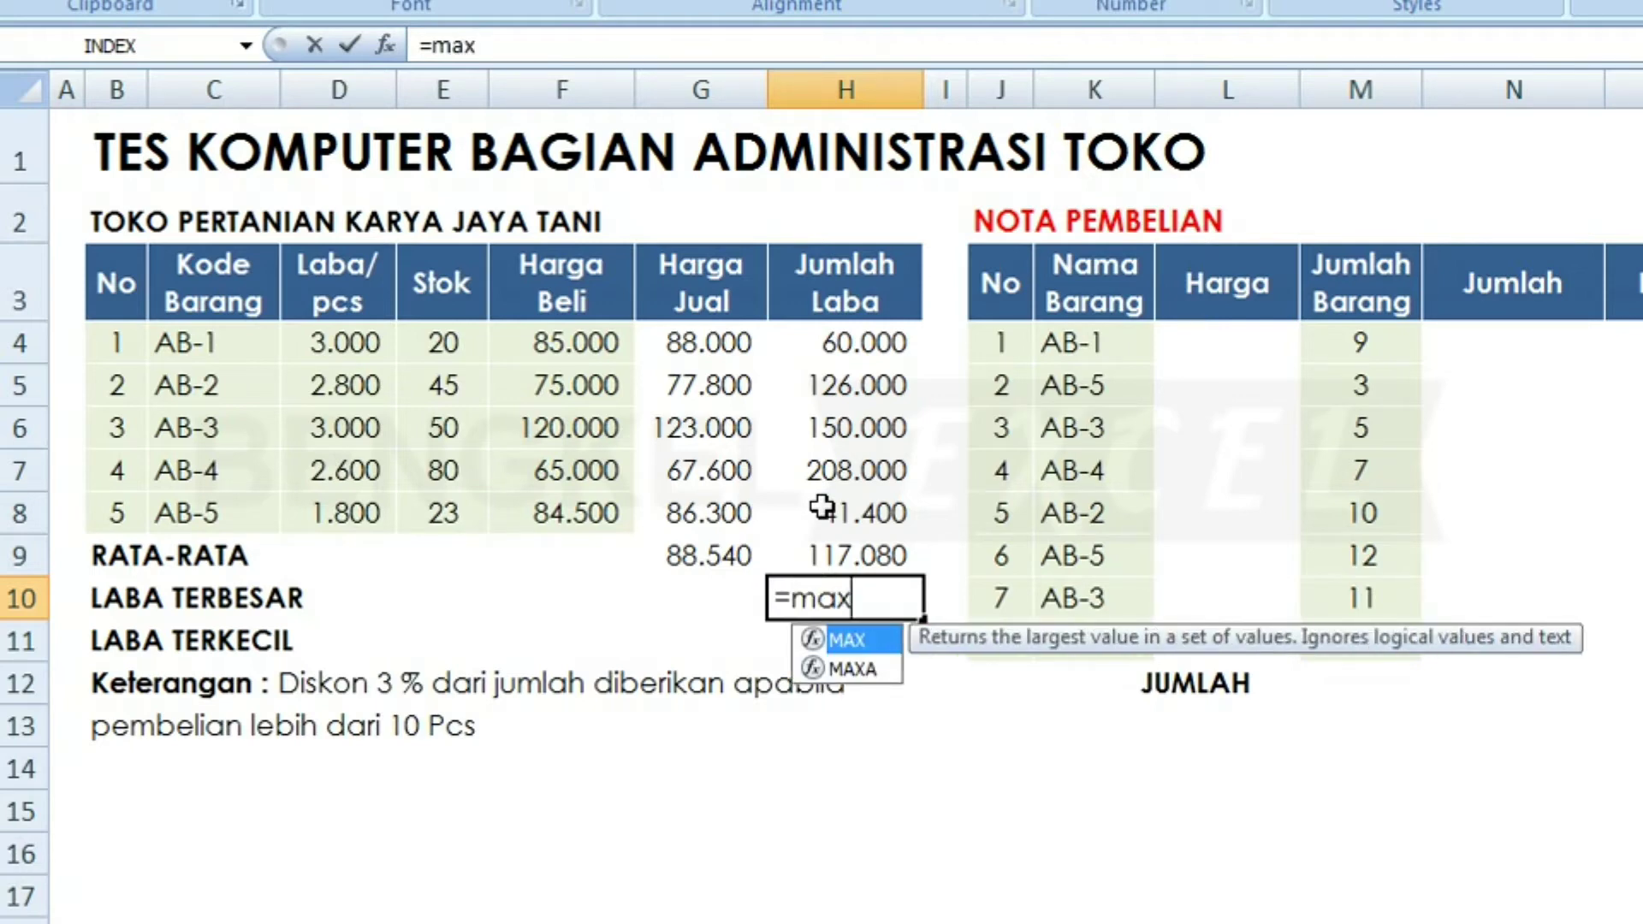
{"action": "key", "text": "Tab"}
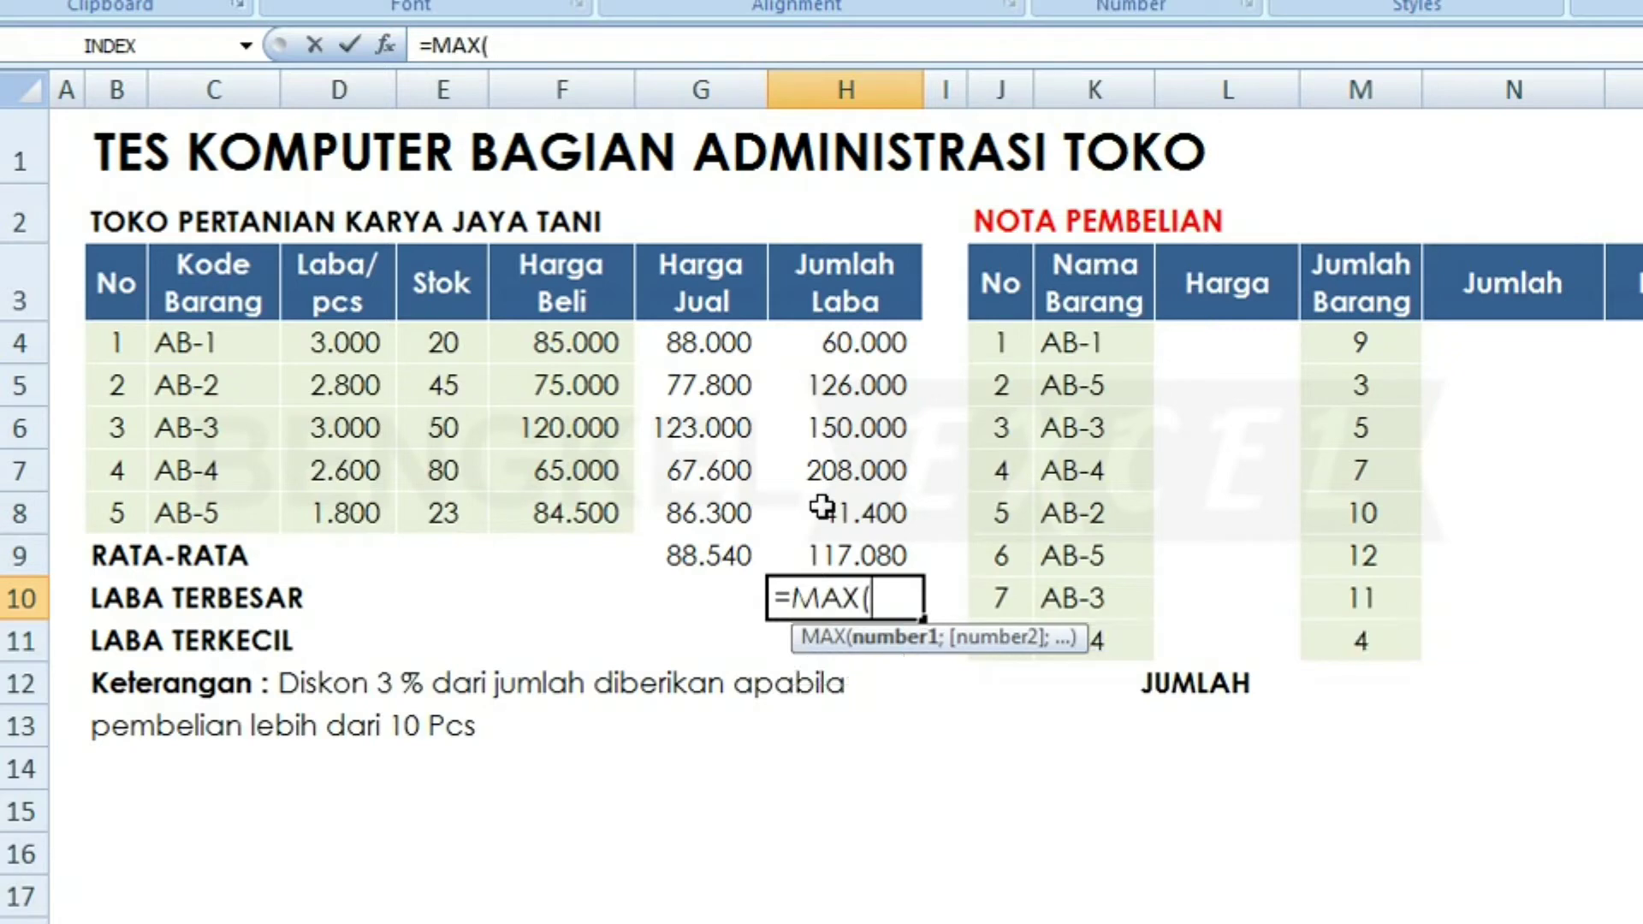
{"action": "left_click_drag", "start_coordinate": [848, 332], "coordinate": [851, 502]}
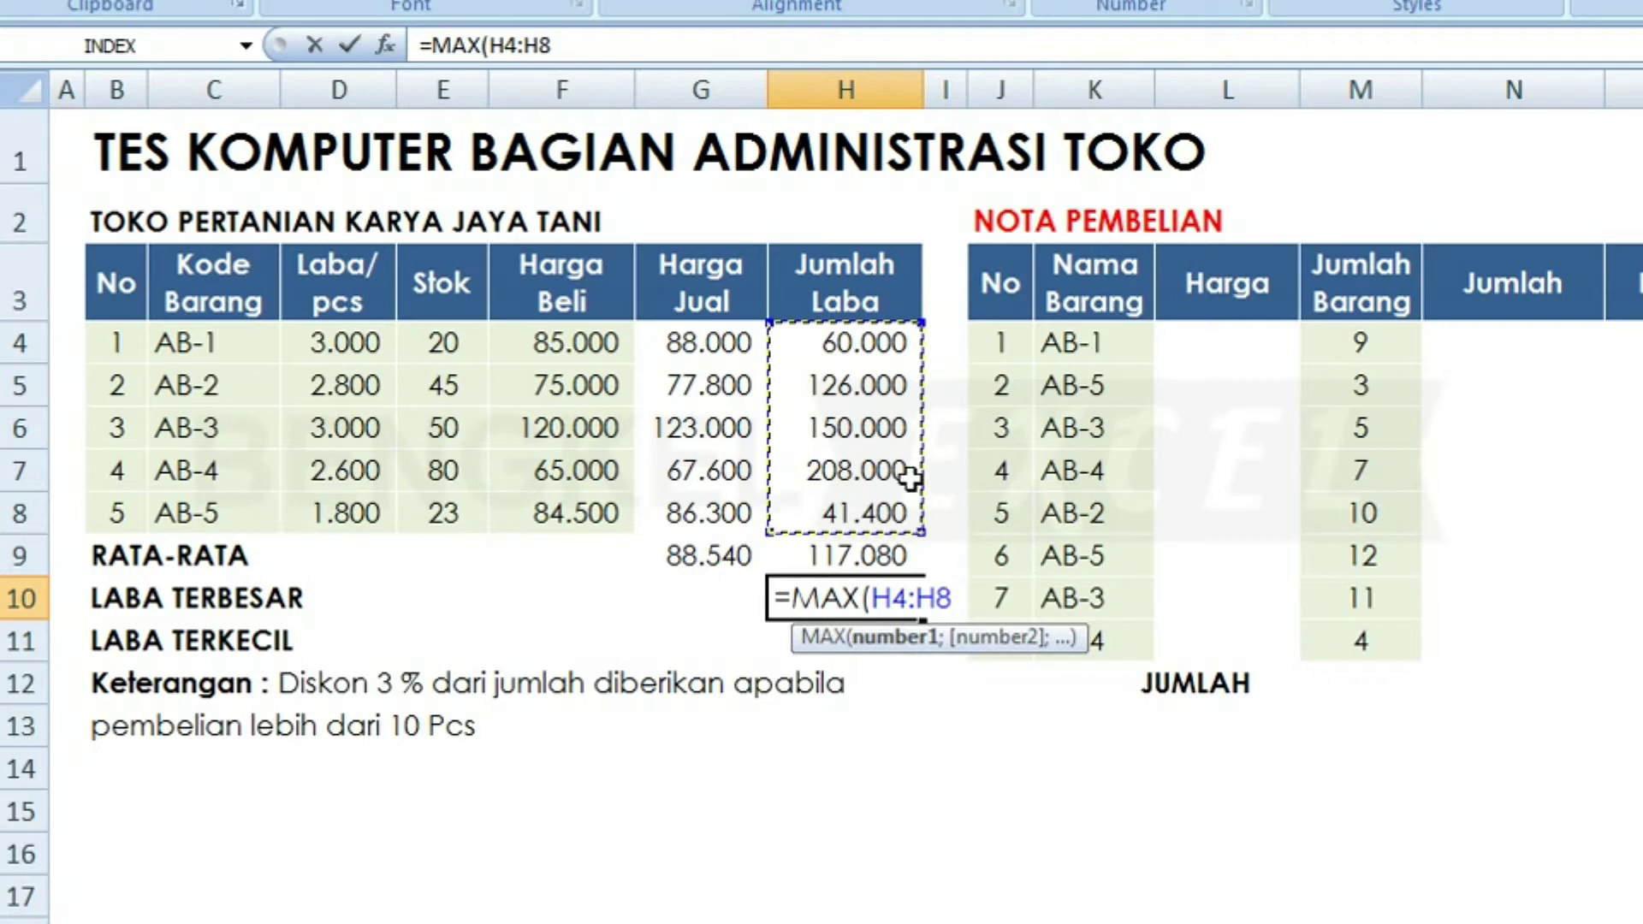
{"action": "key", "text": "Return"}
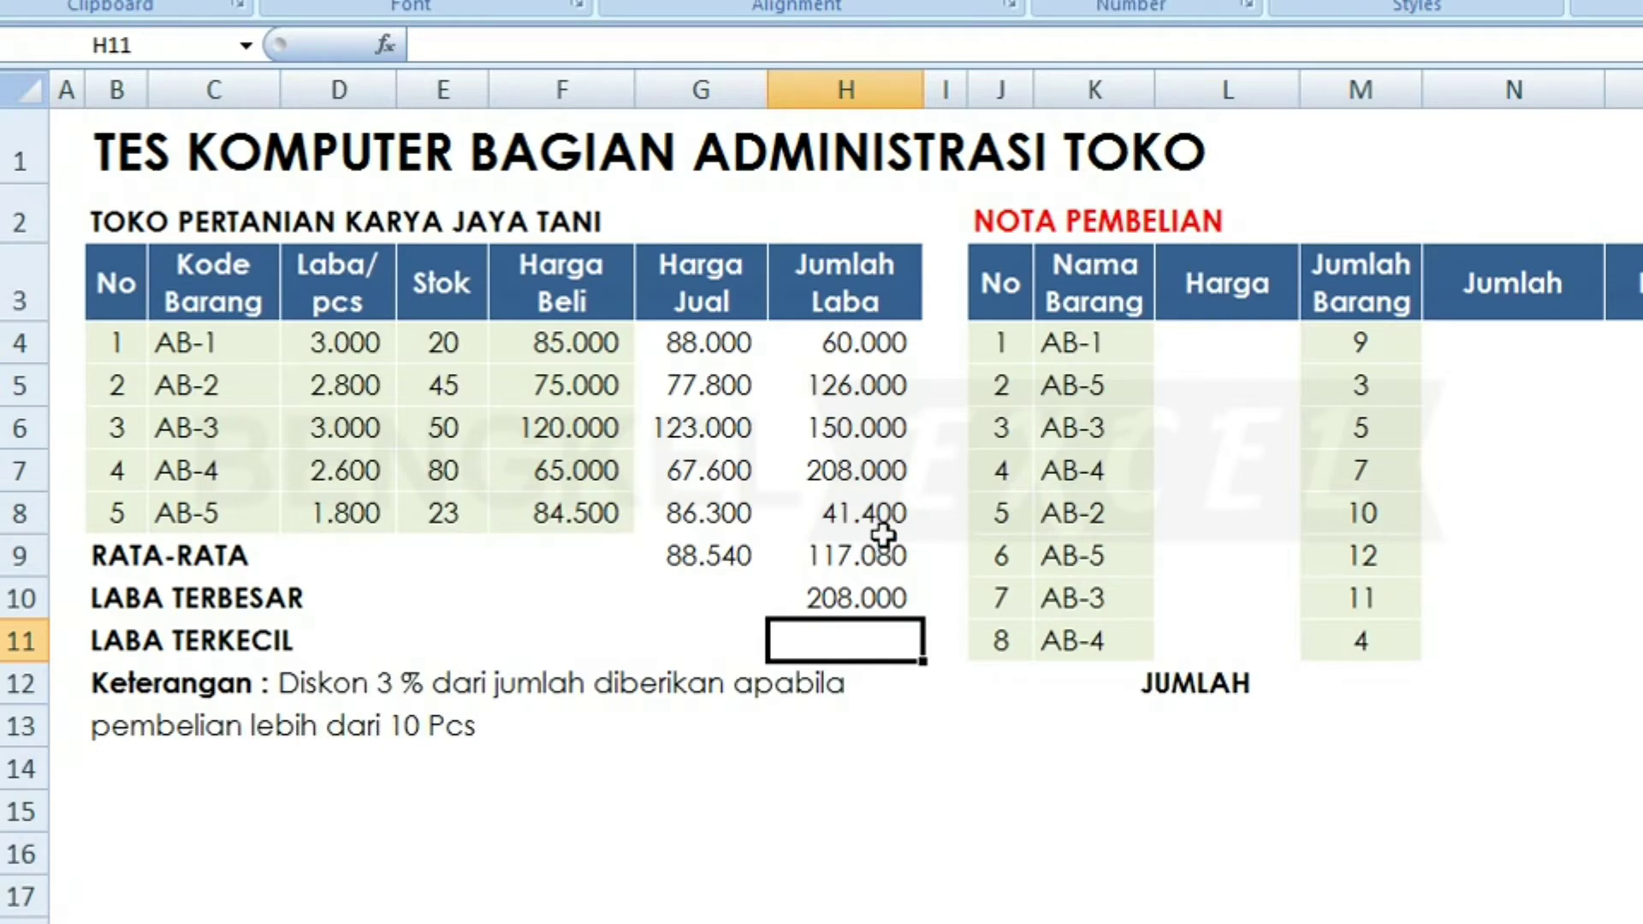
- Calculate LABA TERKECIL in H11 with =MIN(H4:H8) over the Jumlah Laba column
{"action": "type", "text": "=min"}
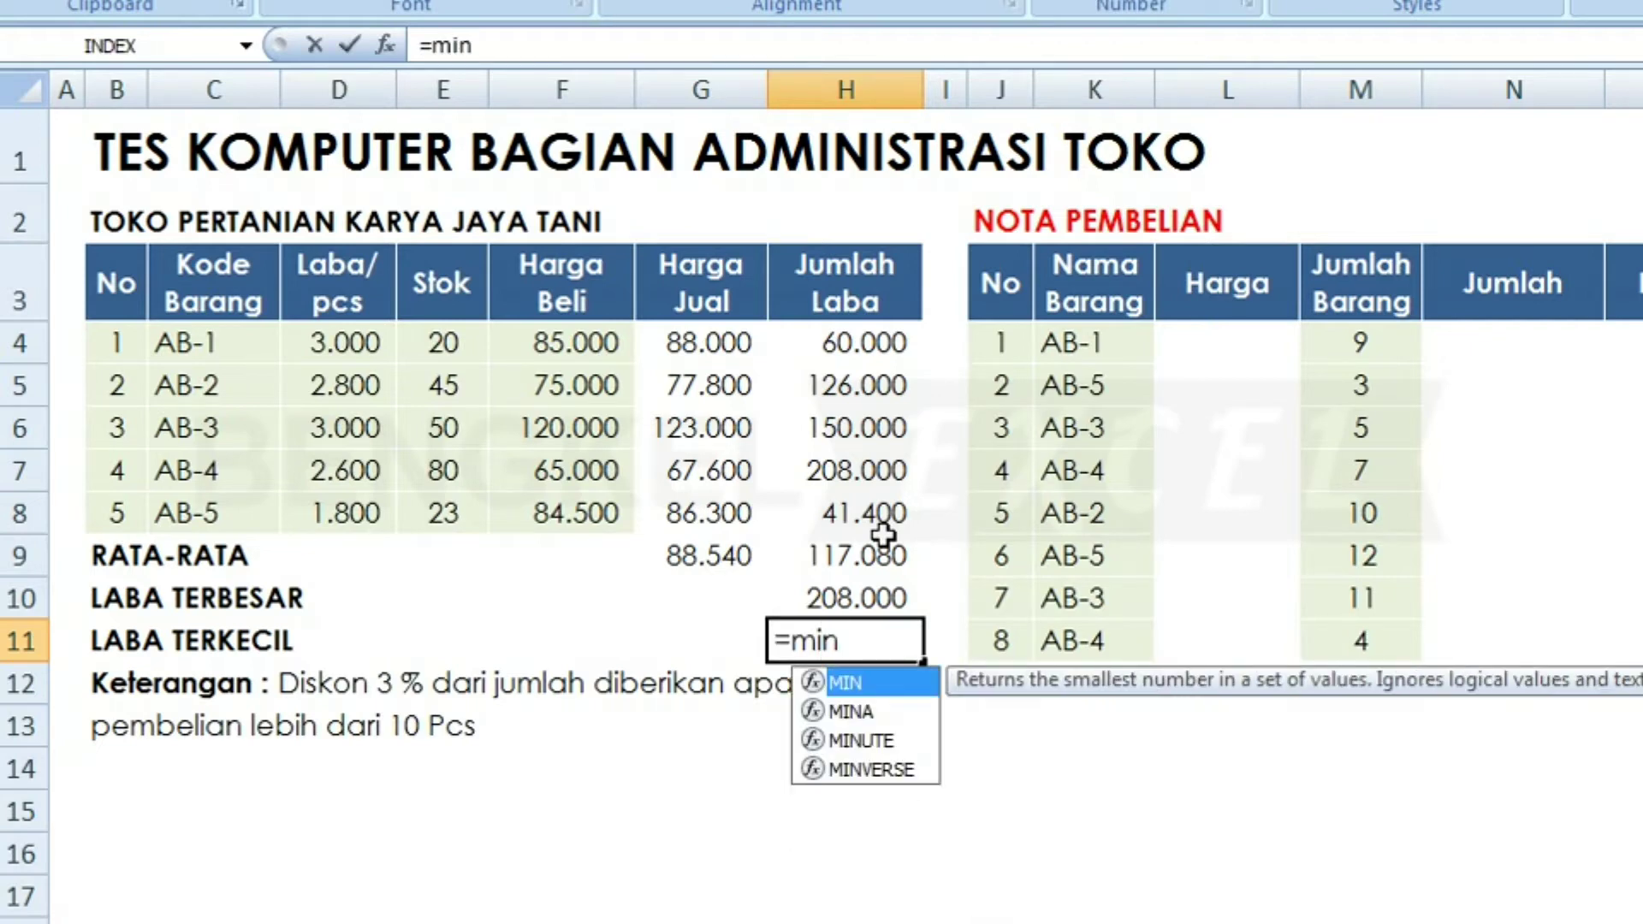
{"action": "key", "text": "Tab"}
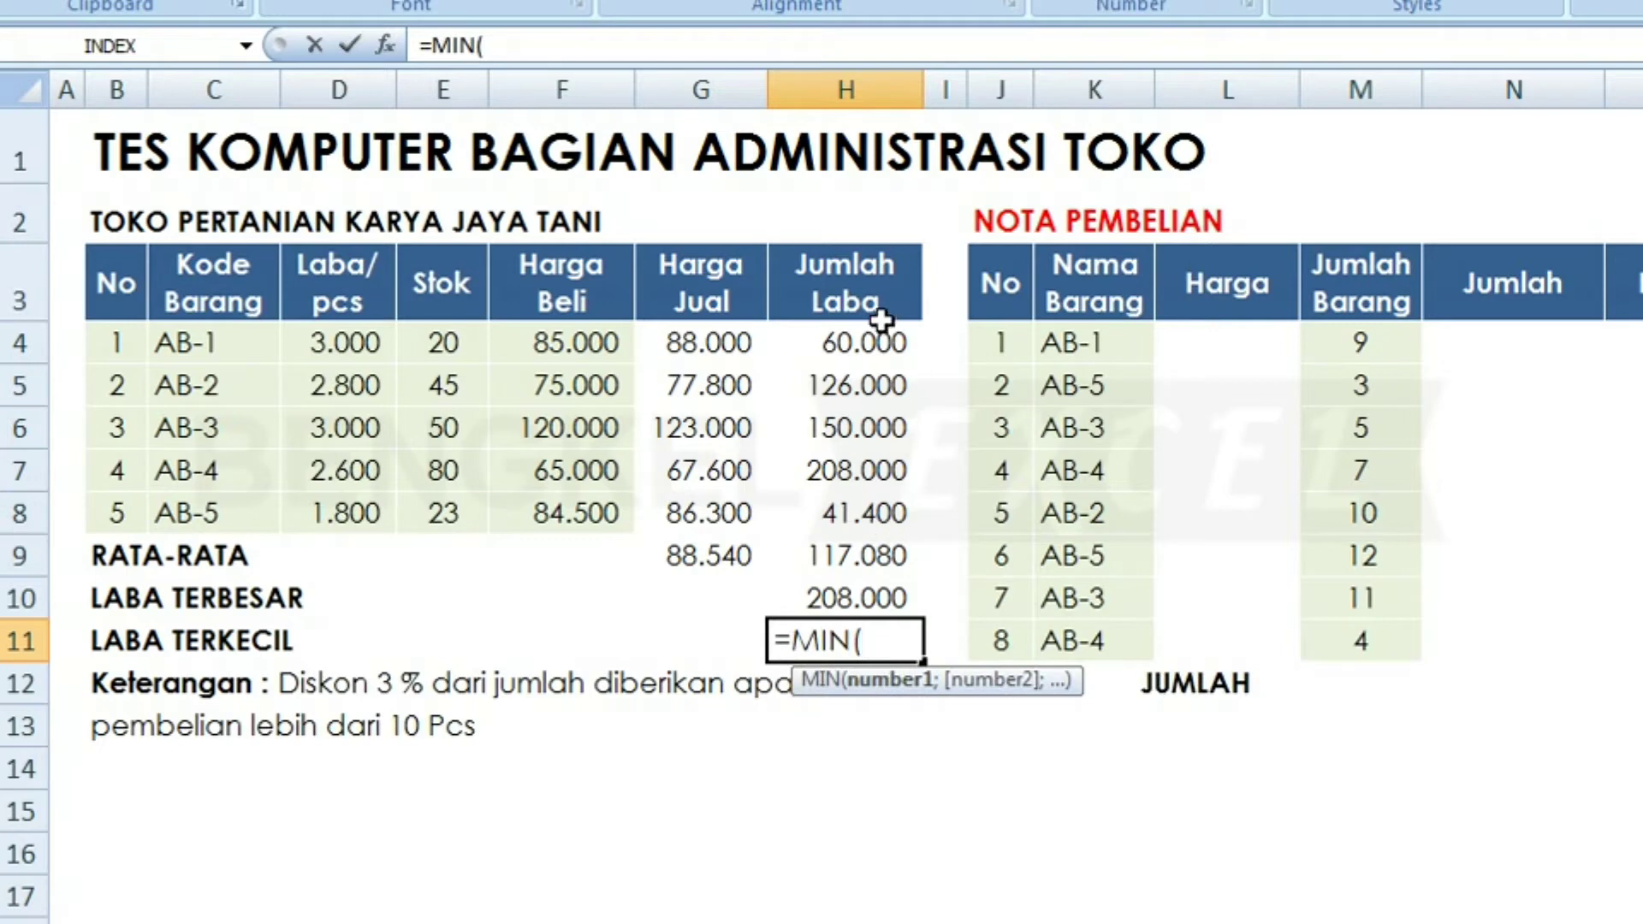
{"action": "left_click_drag", "start_coordinate": [877, 333], "coordinate": [881, 501]}
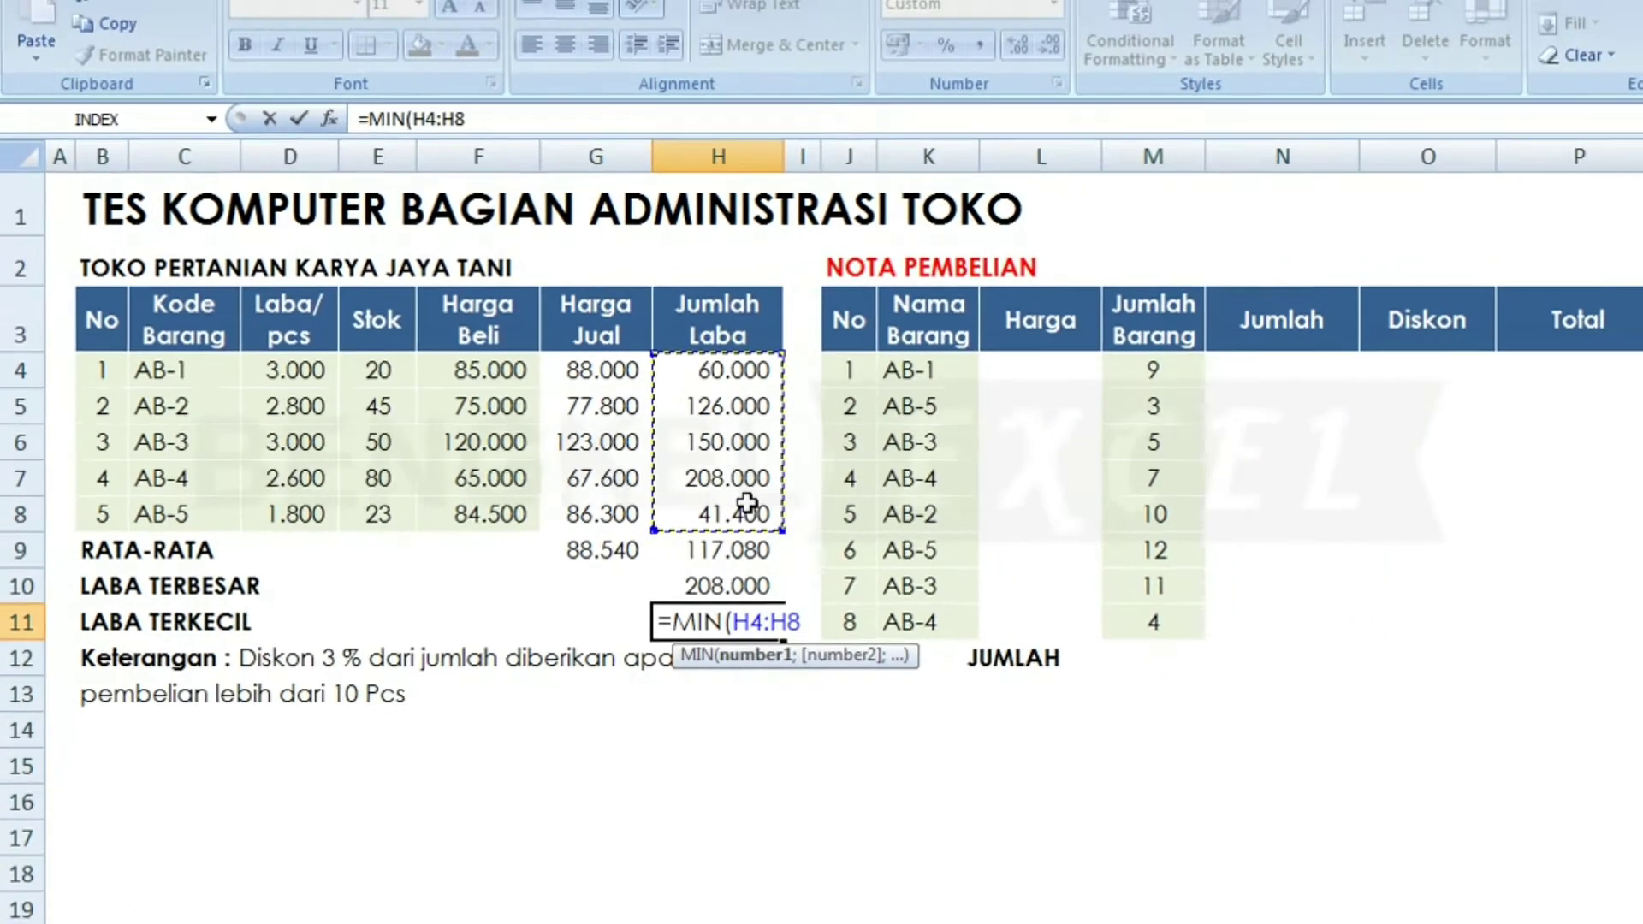
{"action": "key", "text": "Return"}
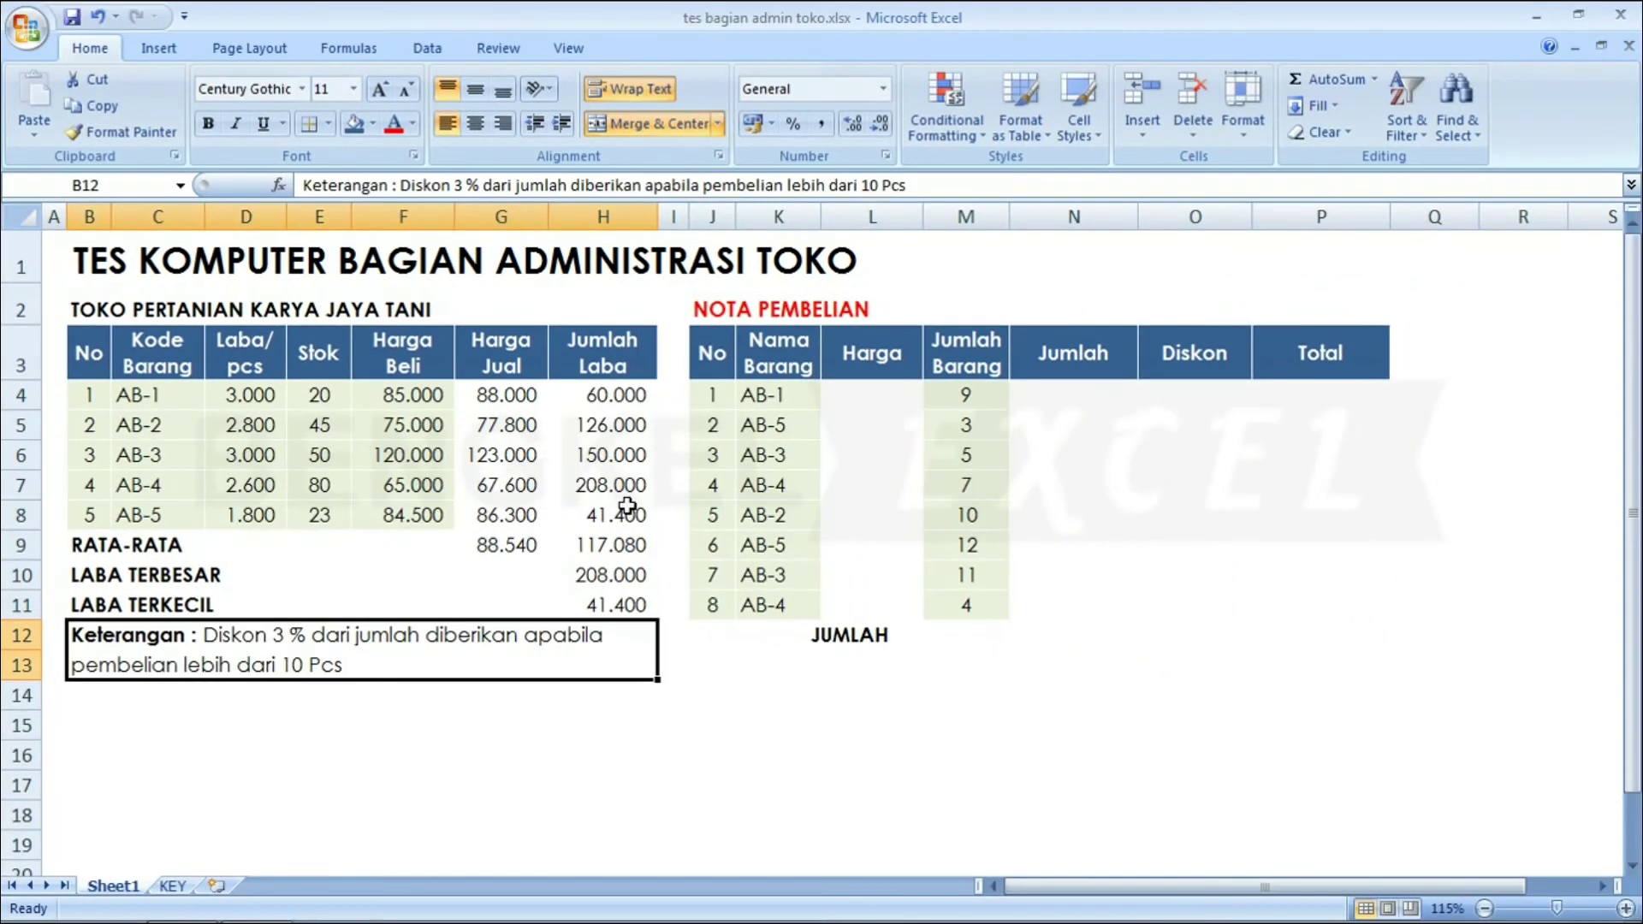
- Review the No, Nama Barang and Jumlah Barang cells in the first NOTA PEMBELIAN row, returning to Harga cell L4
{"action": "left_click", "coordinate": [869, 392]}
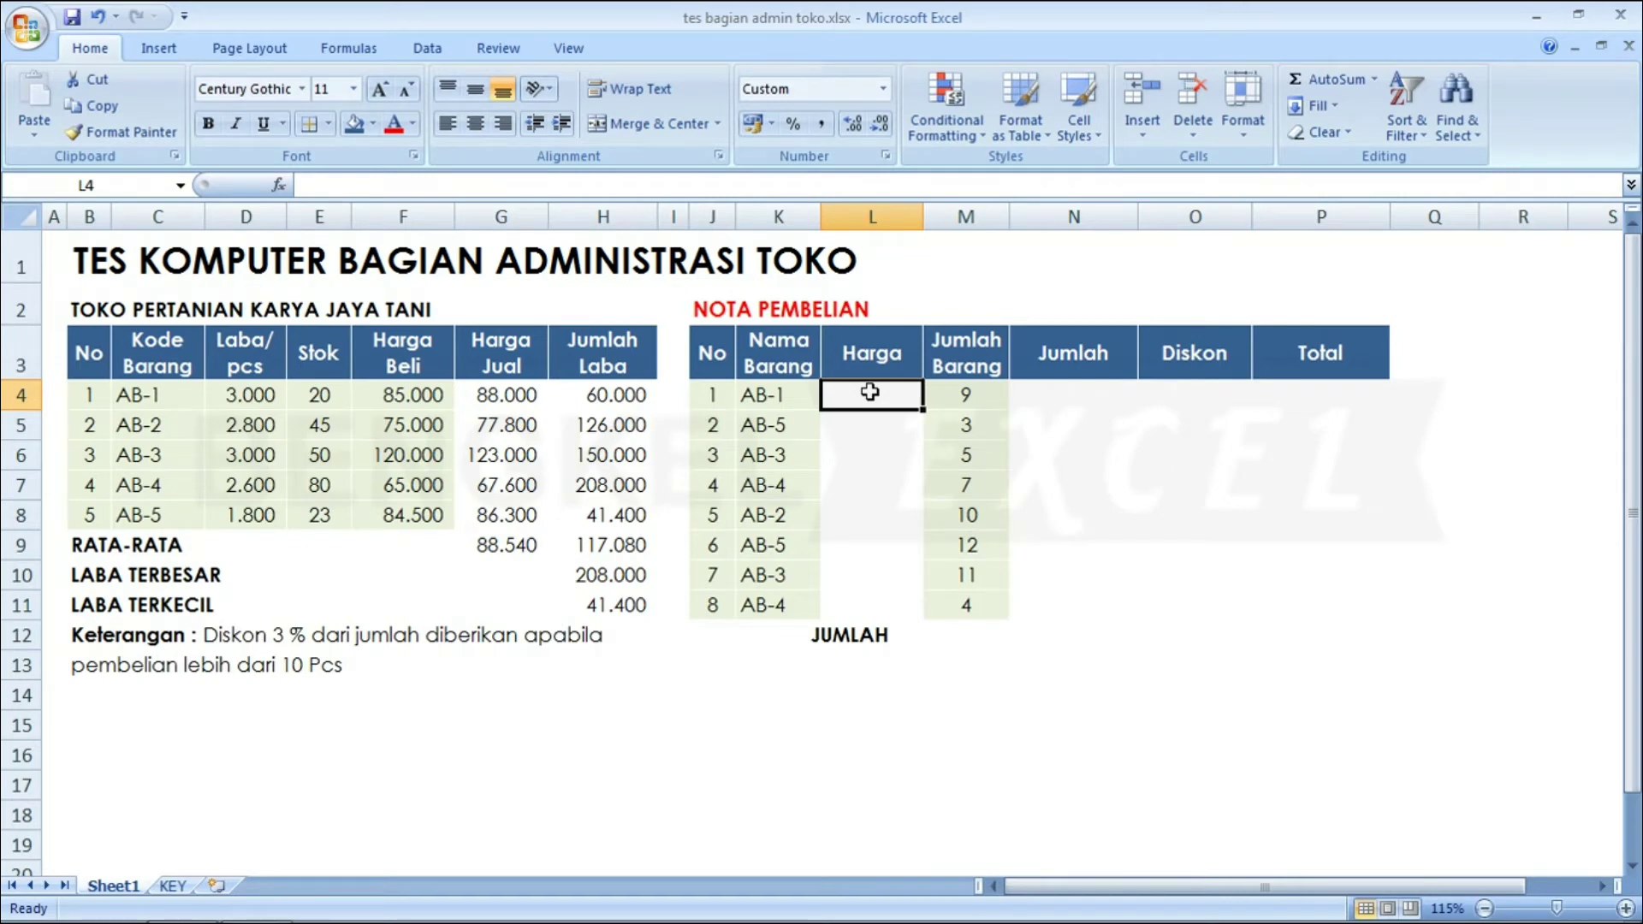
{"action": "key", "text": "Left"}
{"action": "key", "text": "Right"}
{"action": "key", "text": "Left"}
{"action": "key", "text": "Left"}
{"action": "key", "text": "Left"}
{"action": "key", "text": "Right"}
{"action": "key", "text": "Right"}
{"action": "key", "text": "Right"}
{"action": "key", "text": "Right"}
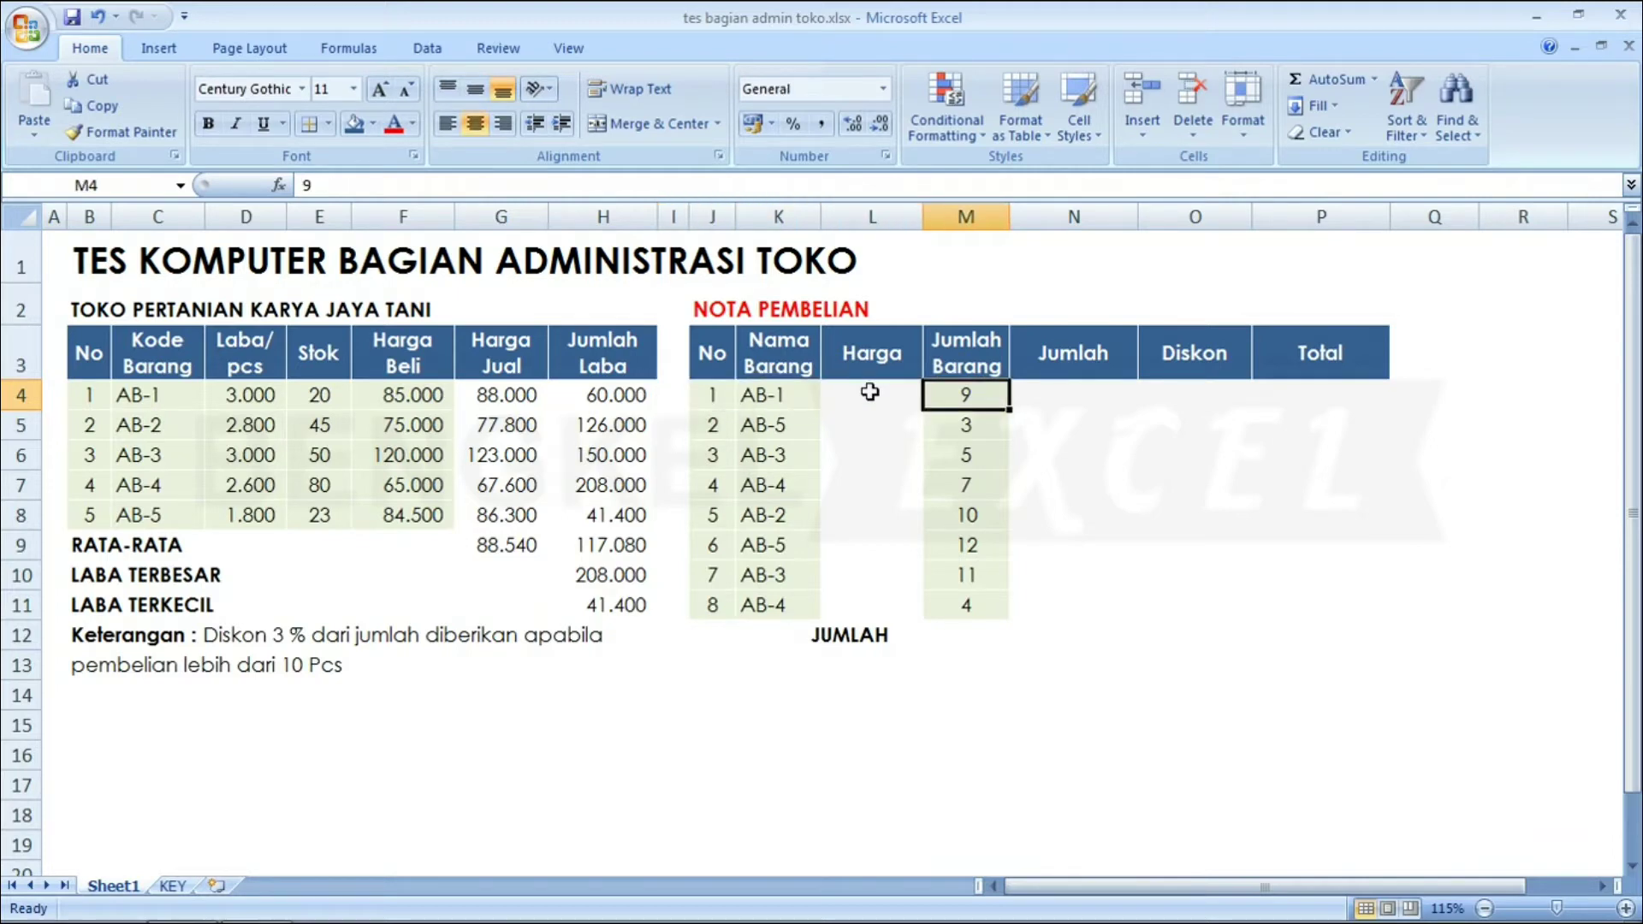
{"action": "key", "text": "Left"}
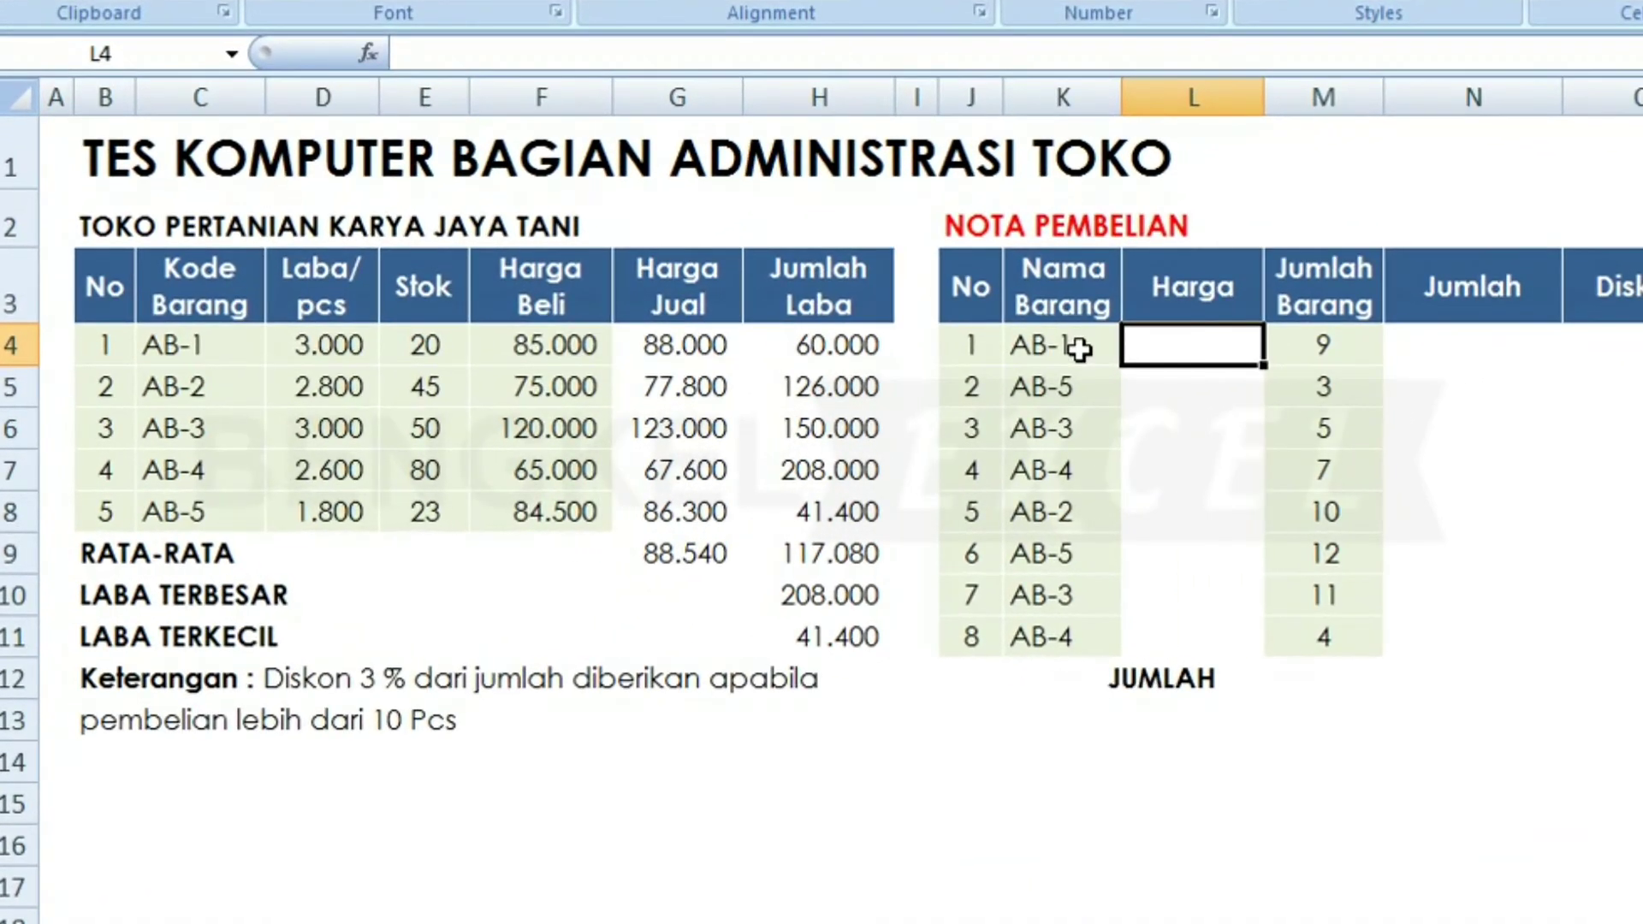
- Begin a VLOOKUP in Harga cell L4 with K4 as the lookup value and $C$4:$G$8 as the absolute table range
{"action": "type", "text": "="}
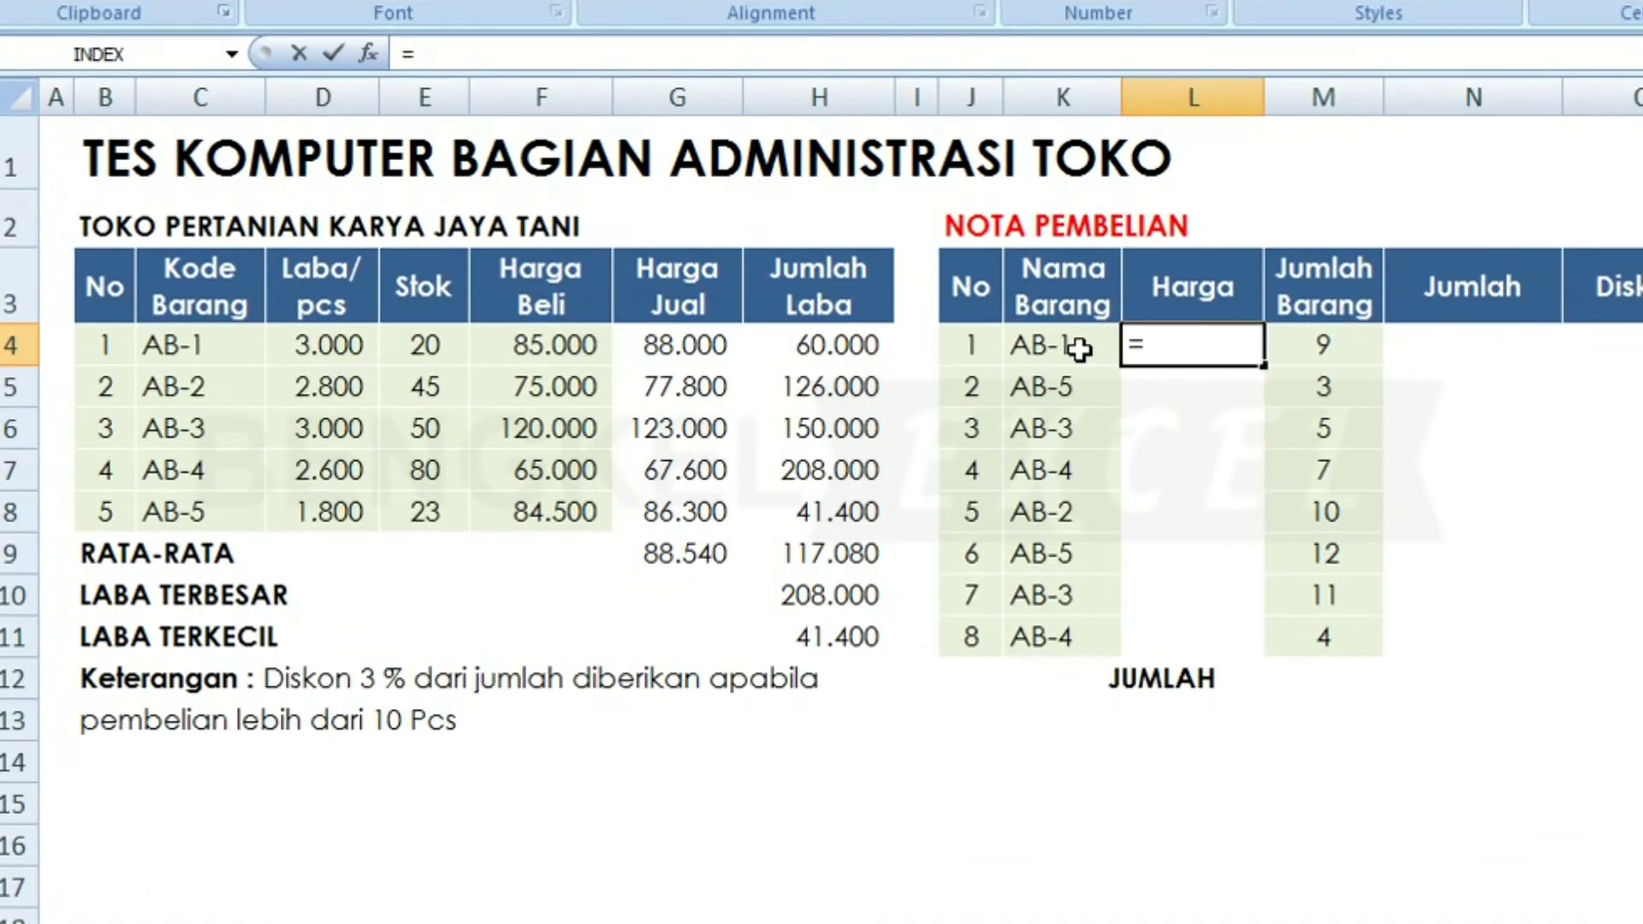
{"action": "type", "text": "vlo"}
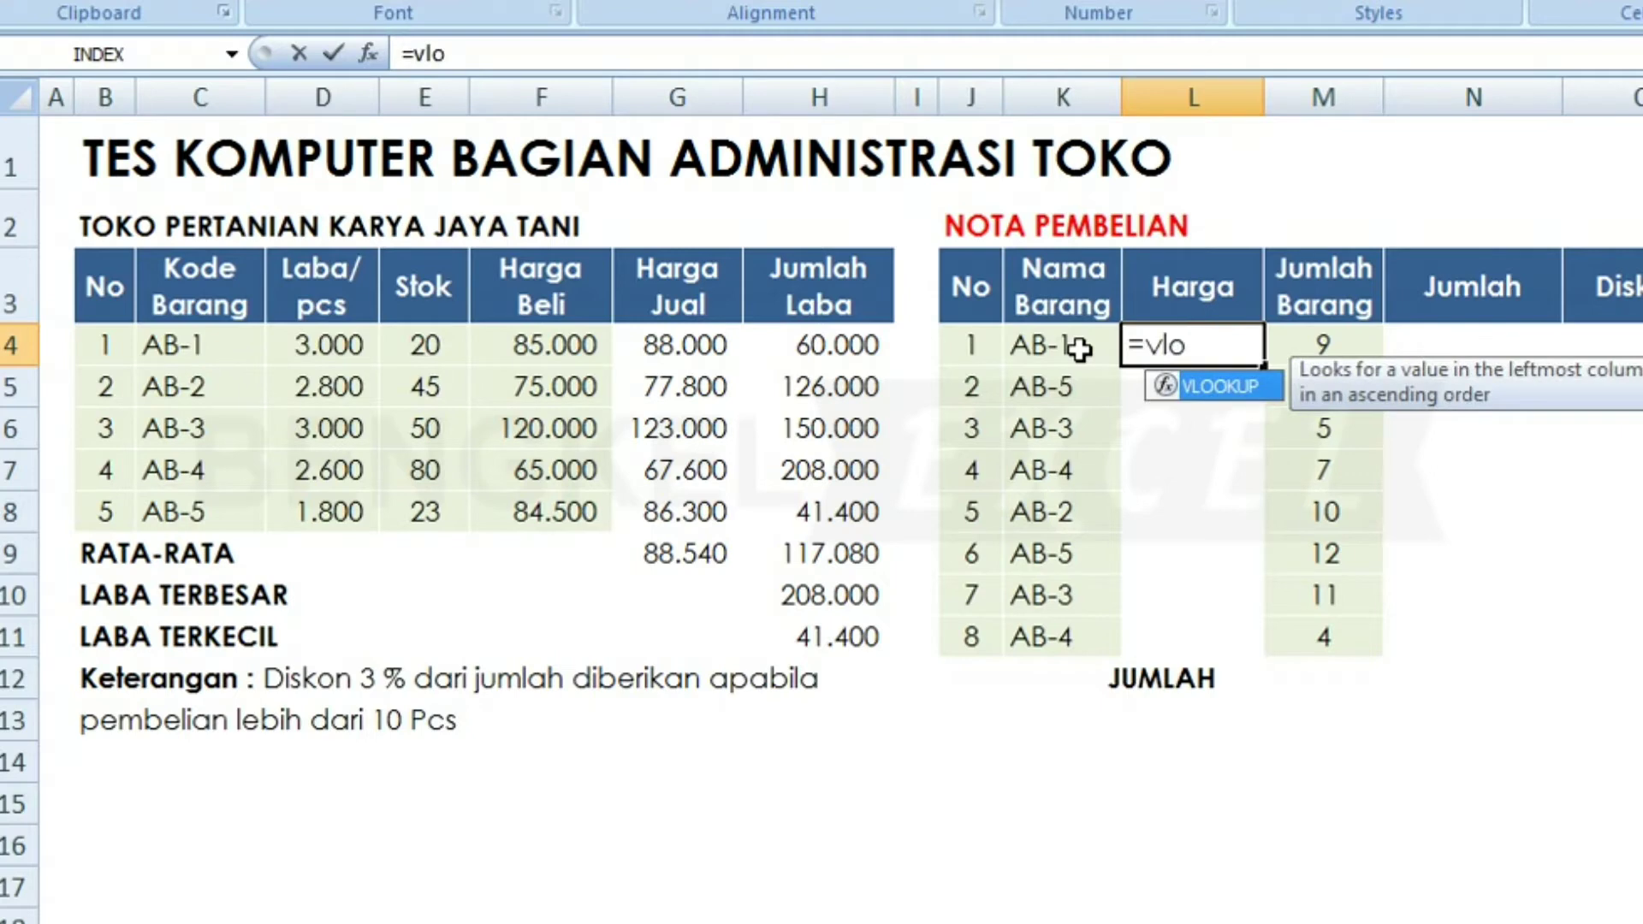
{"action": "key", "text": "Tab"}
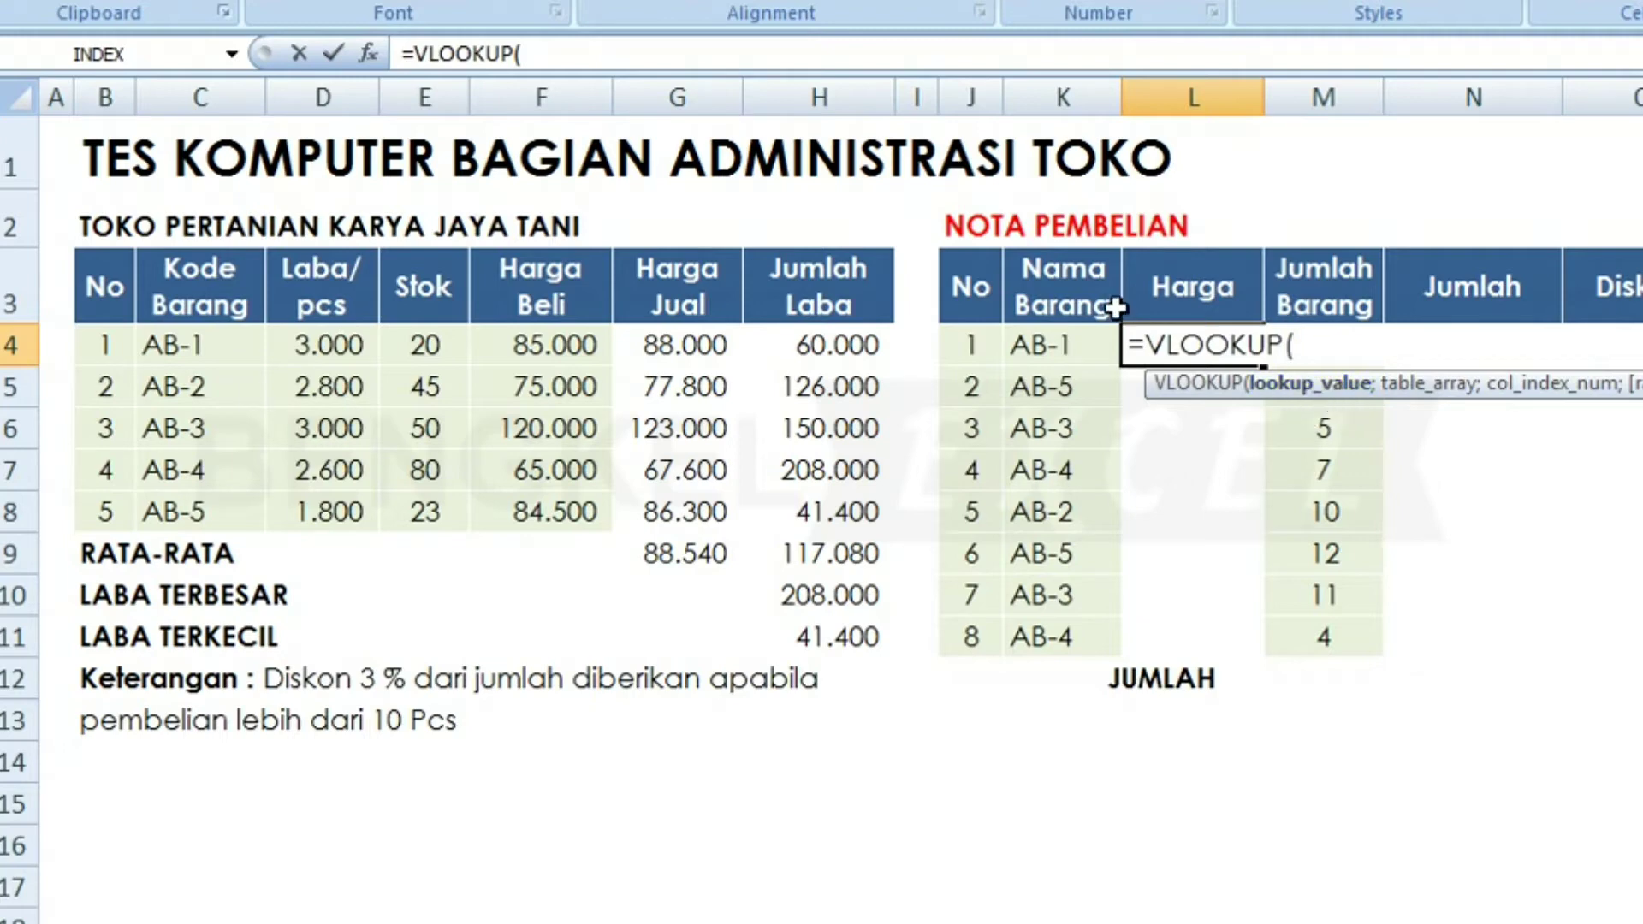
{"action": "left_click", "coordinate": [1044, 344]}
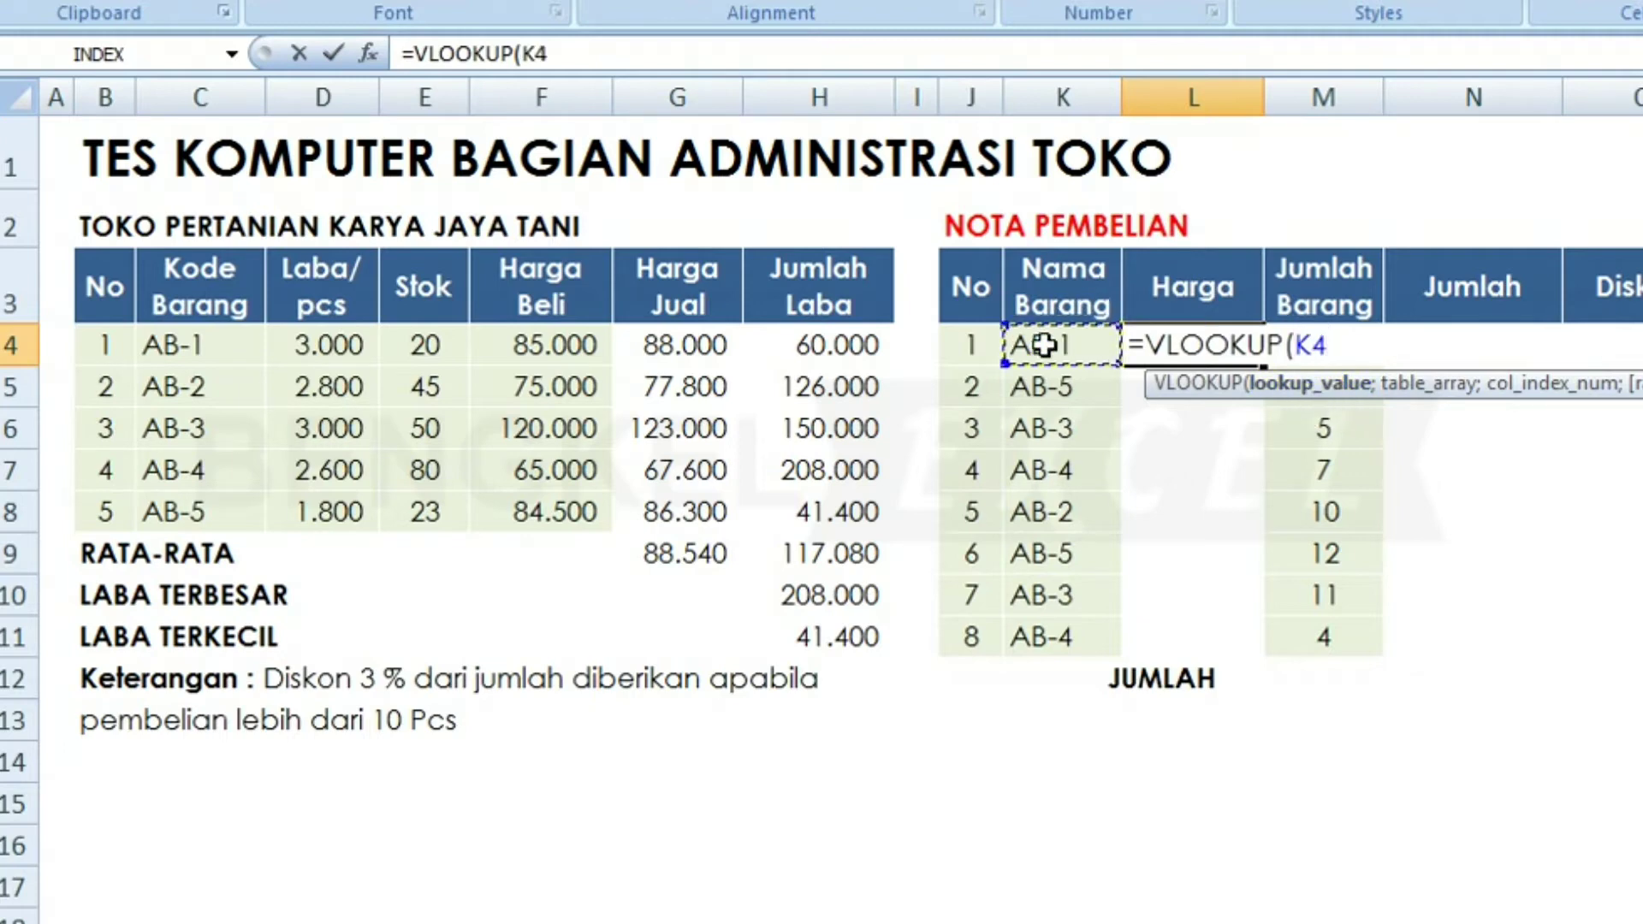
{"action": "type", "text": ";"}
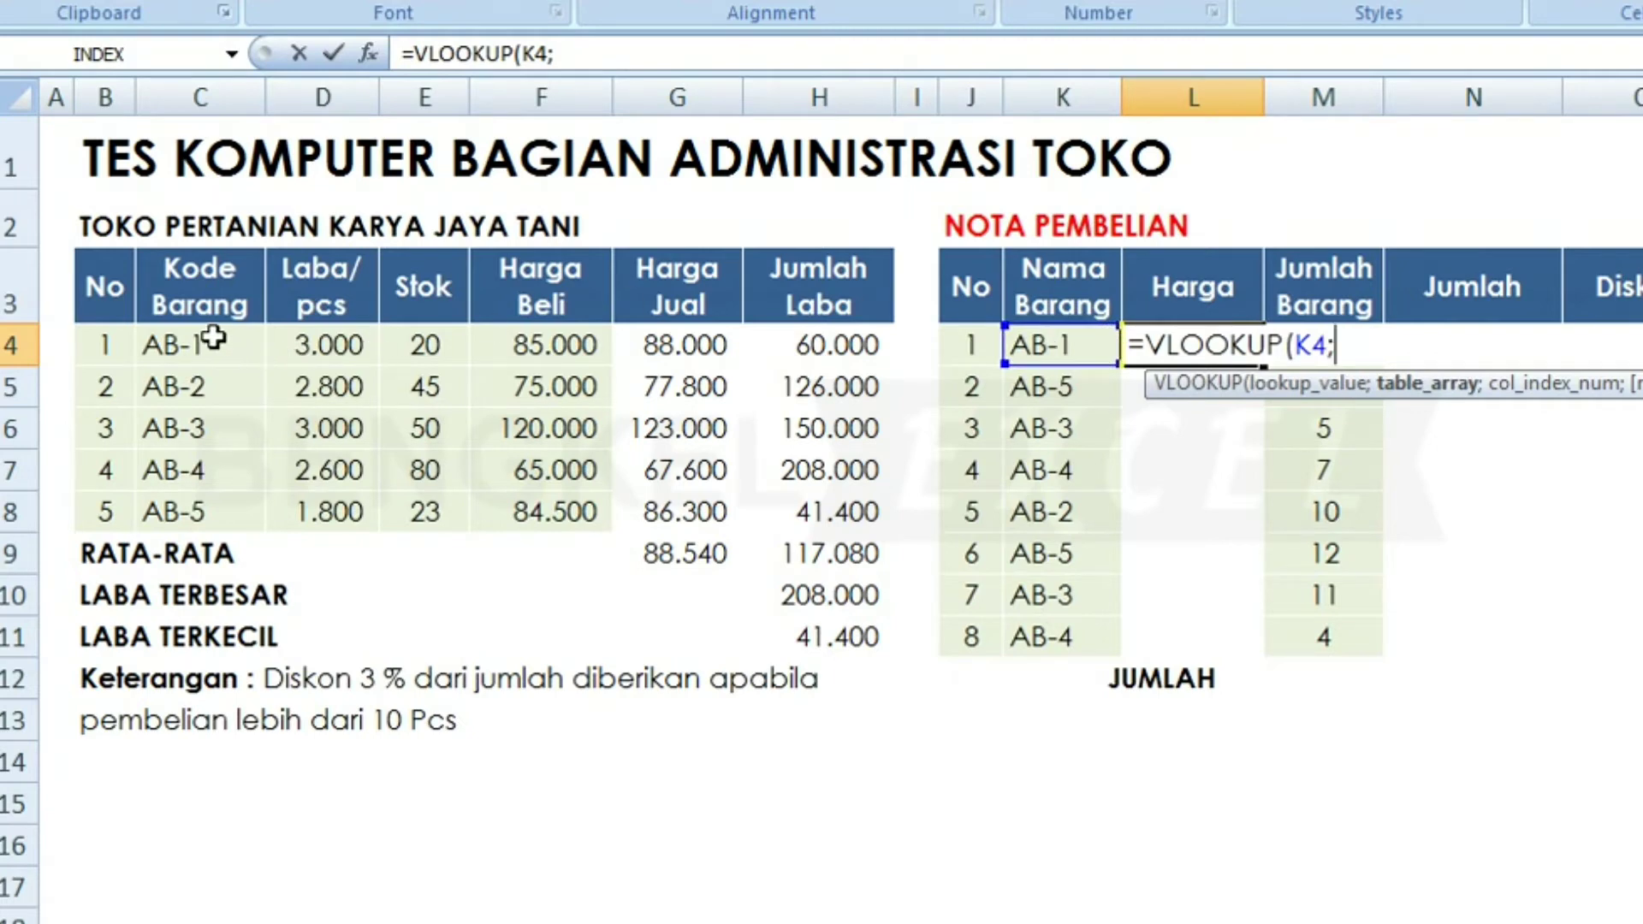
{"action": "left_click_drag", "start_coordinate": [213, 339], "coordinate": [643, 492]}
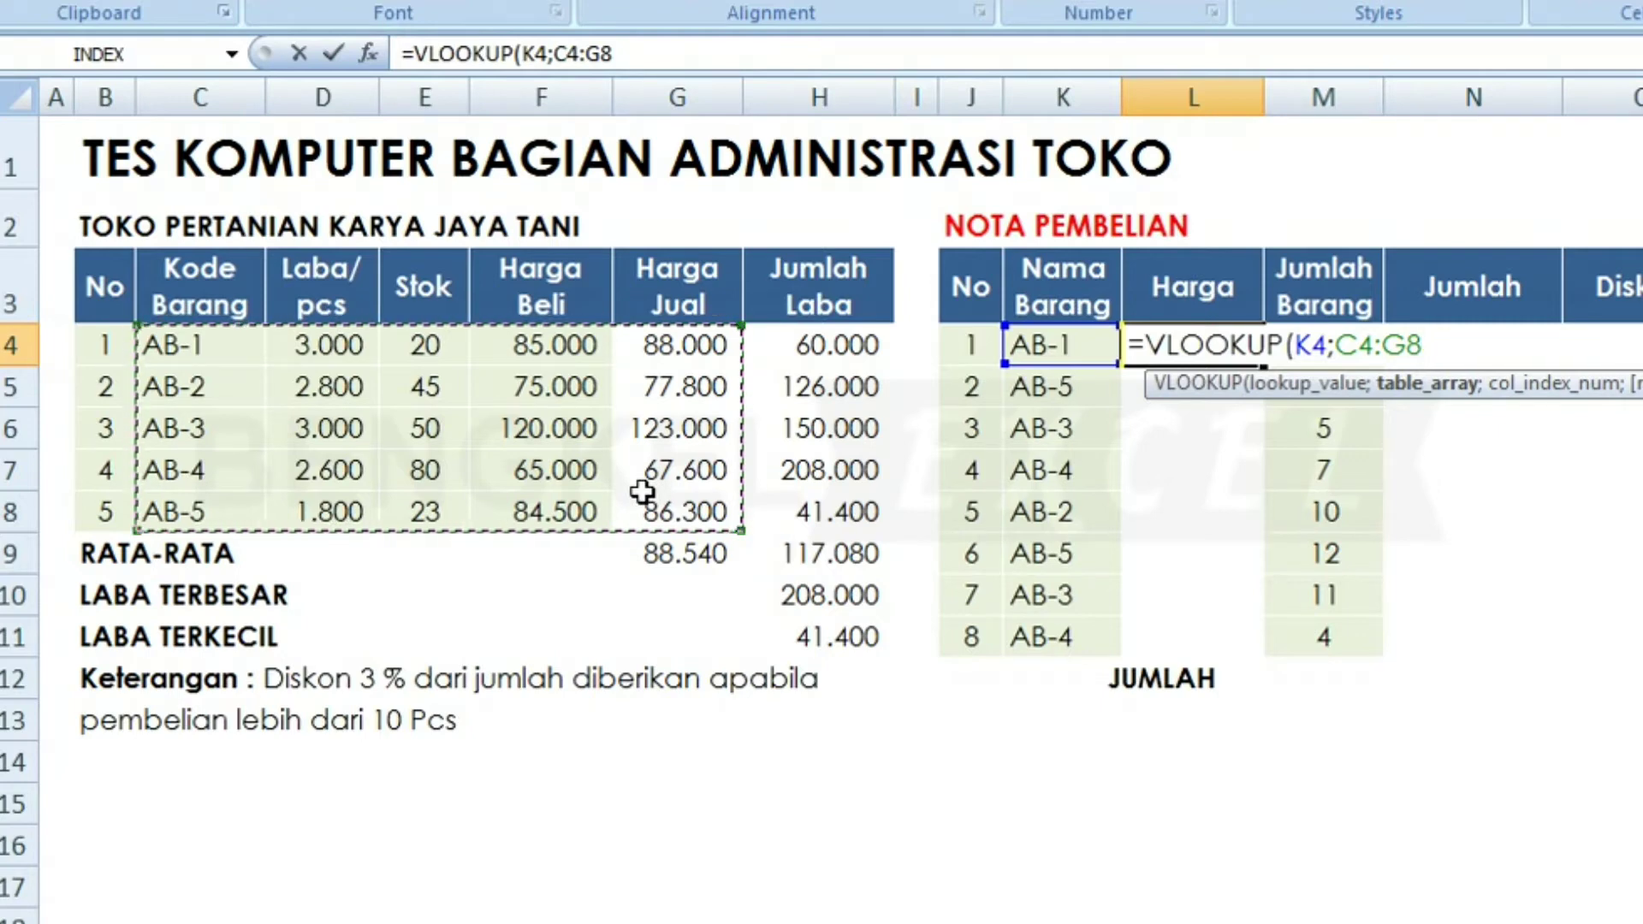
{"action": "key", "text": "F4"}
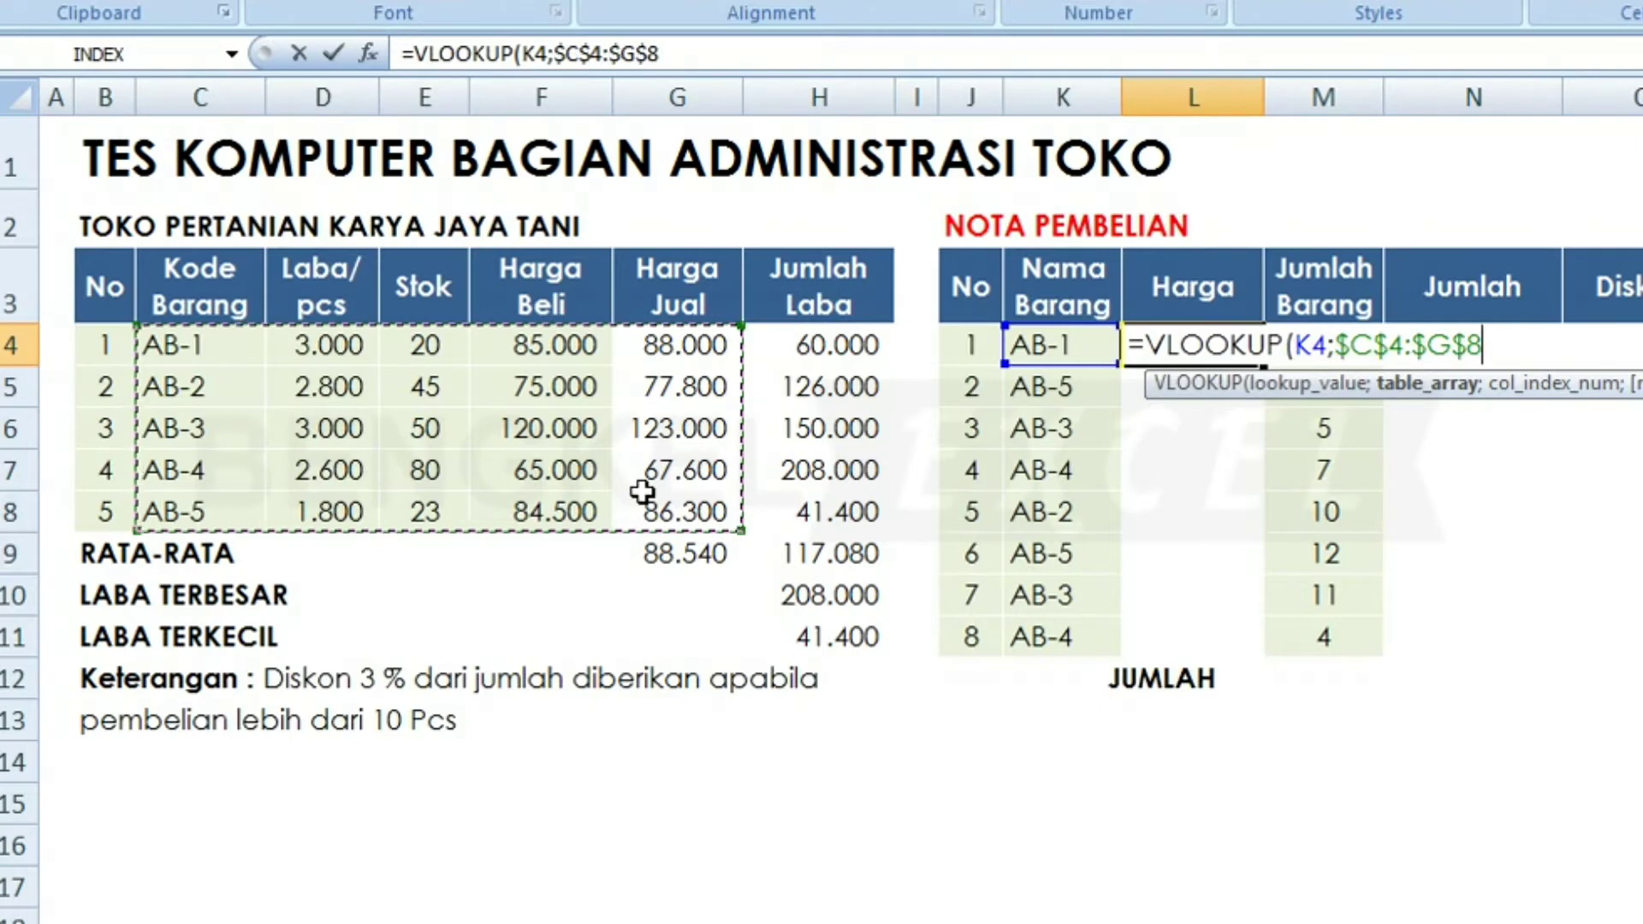
{"action": "type", "text": ";"}
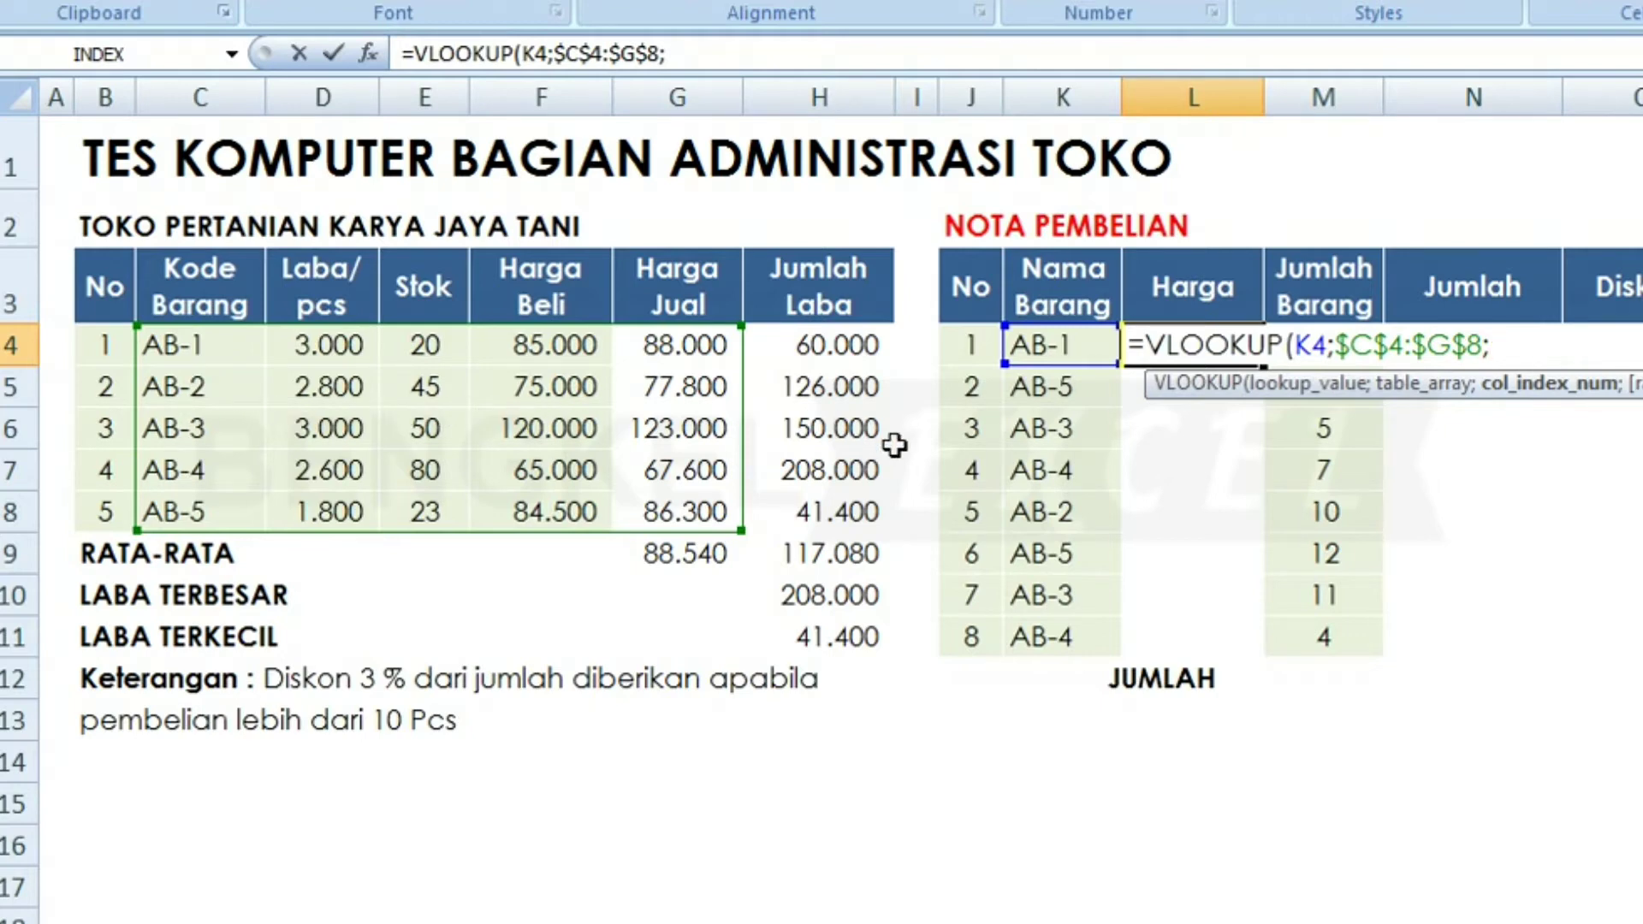
- Complete the L4 lookup with column index 5 and FALSE for exact match, and copy the formula down through L11
{"action": "type", "text": "5;fal"}
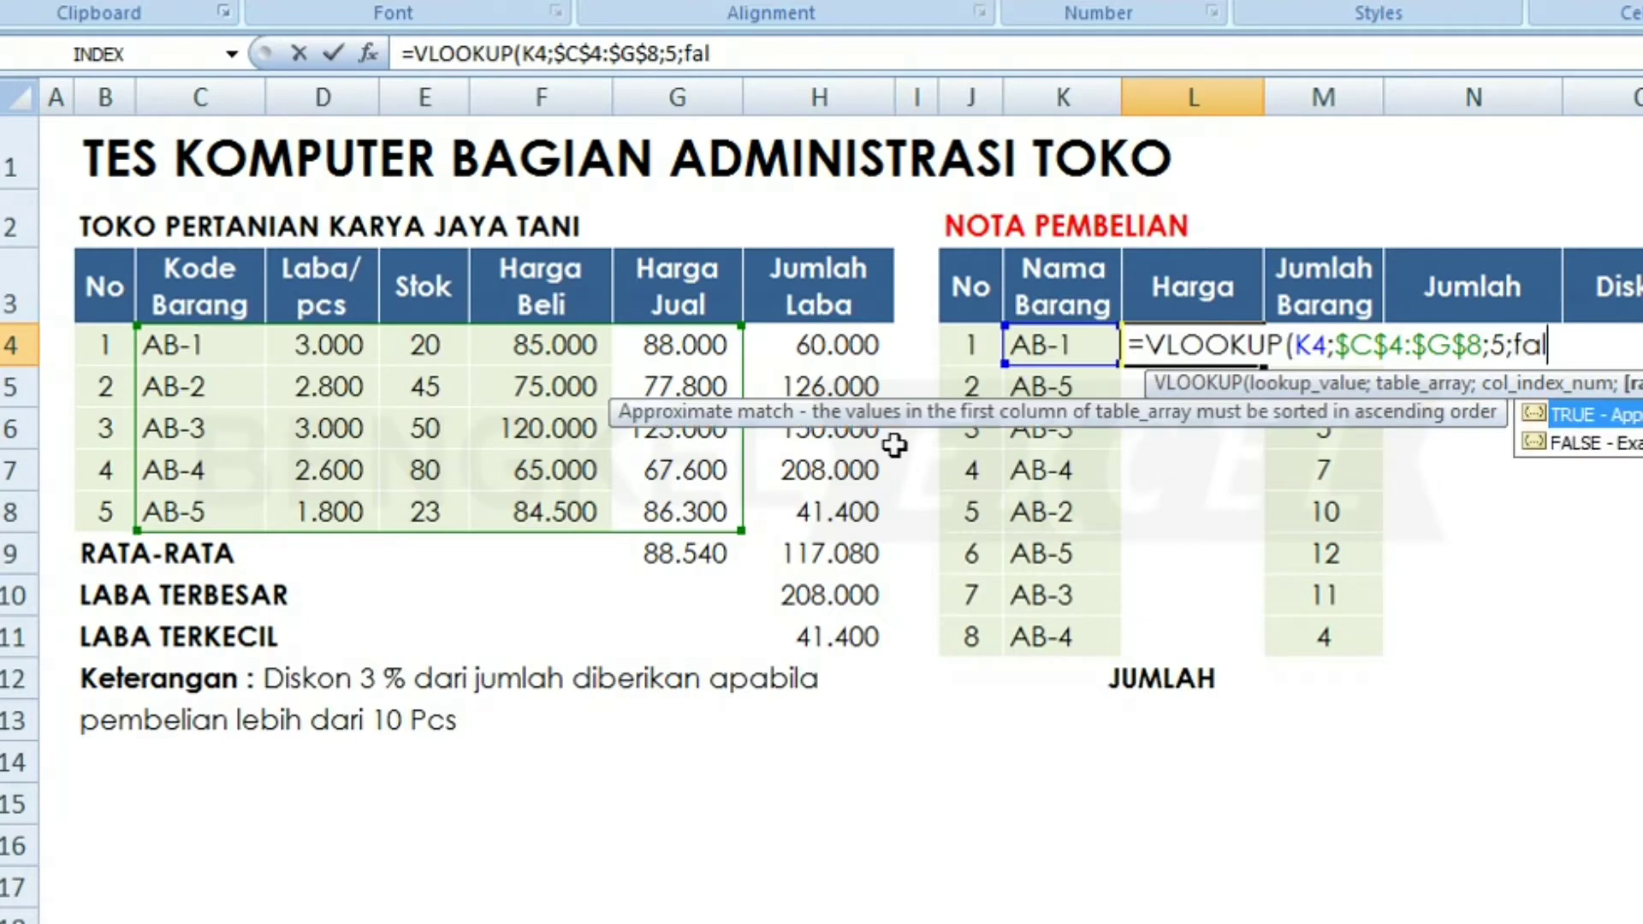
{"action": "type", "text": "se"}
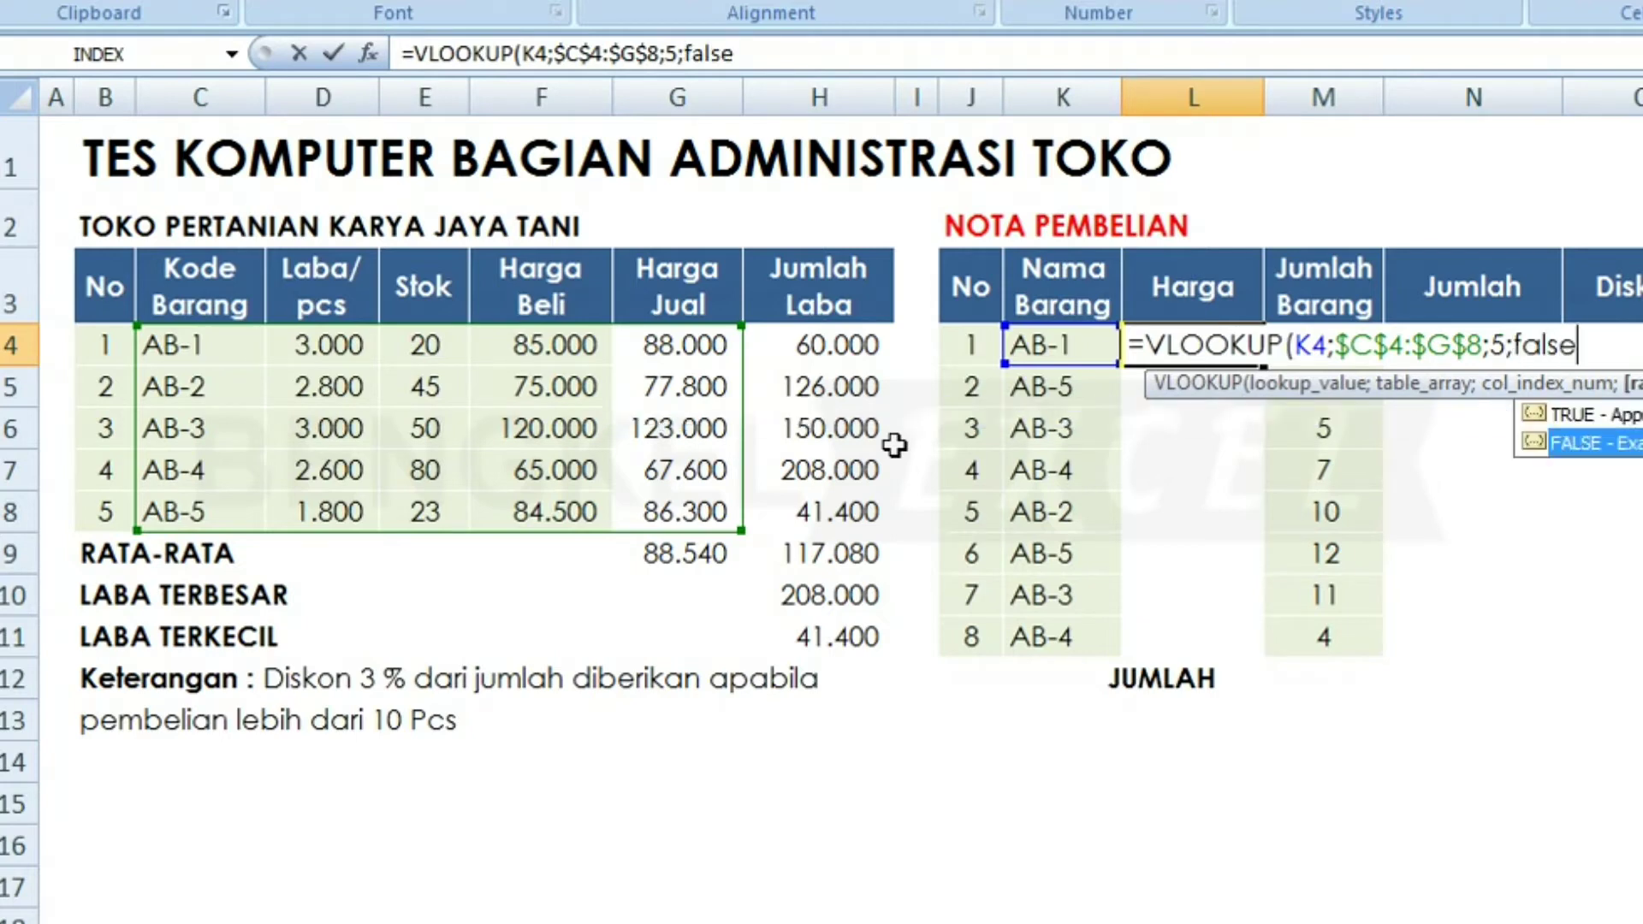
{"action": "key", "text": "Tab"}
{"action": "type", "text": ")"}
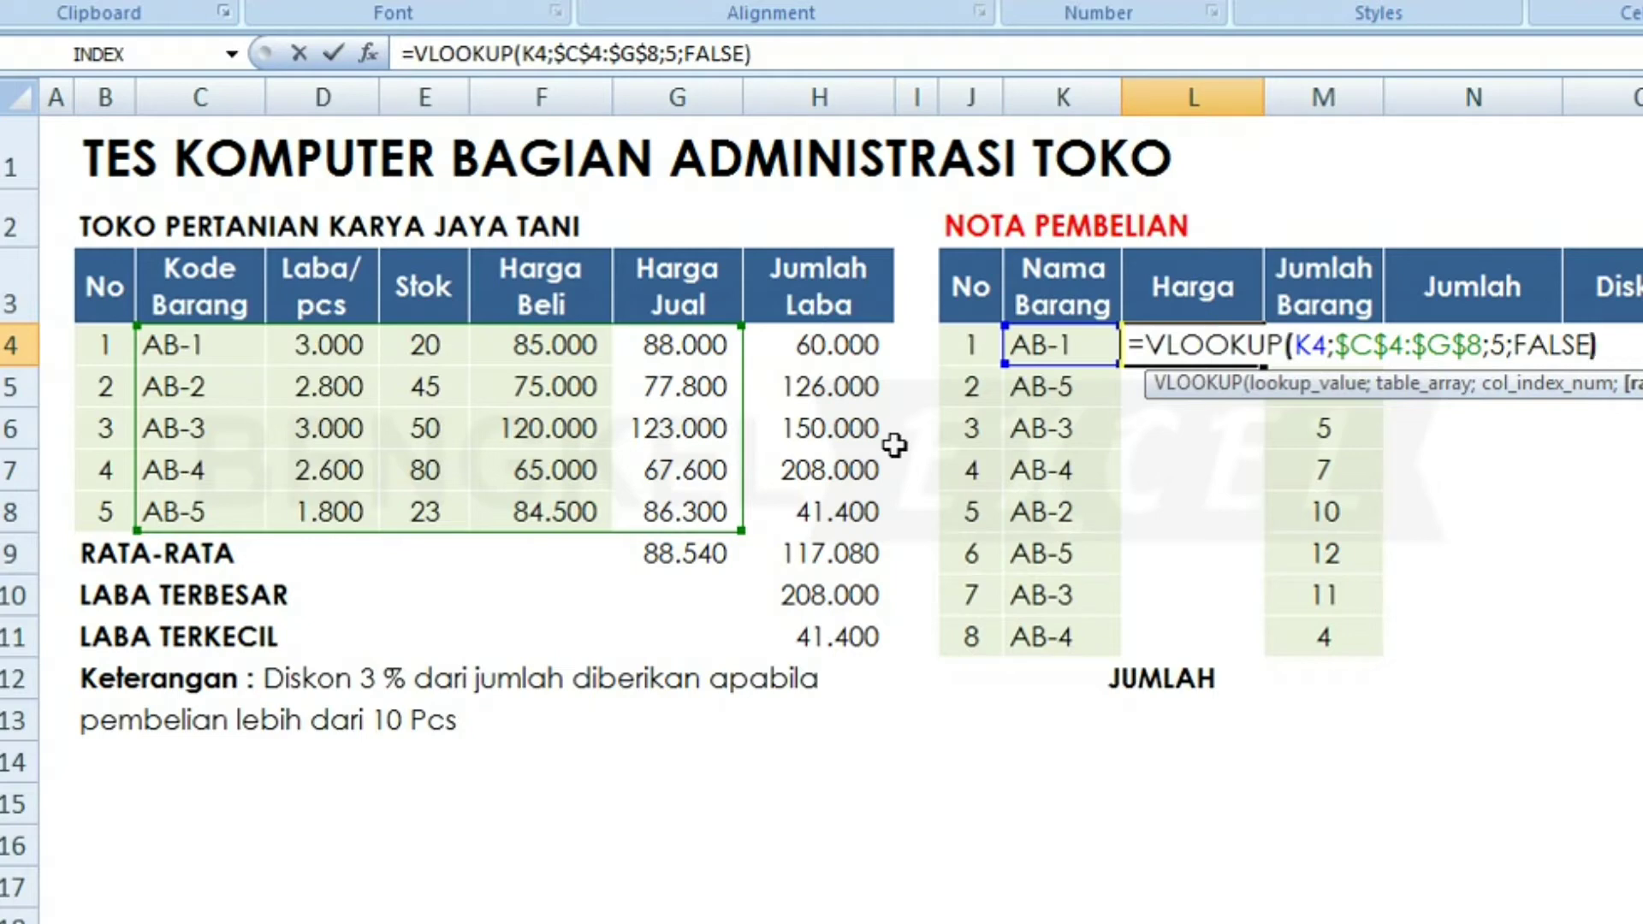
{"action": "key", "text": "Return"}
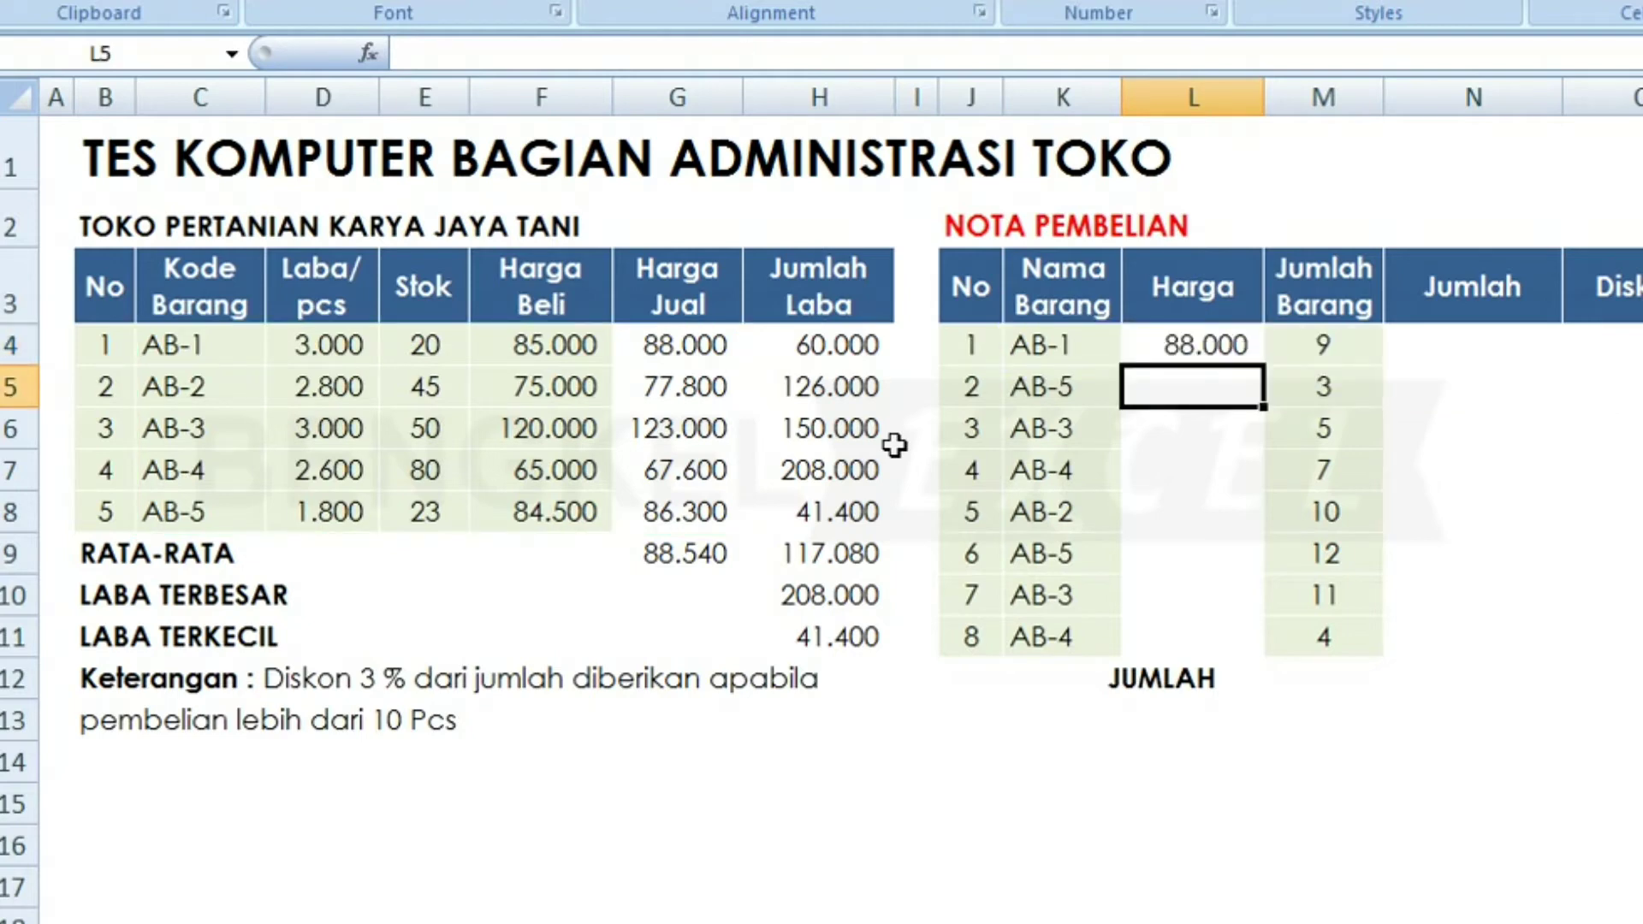
{"action": "left_click", "coordinate": [1210, 346]}
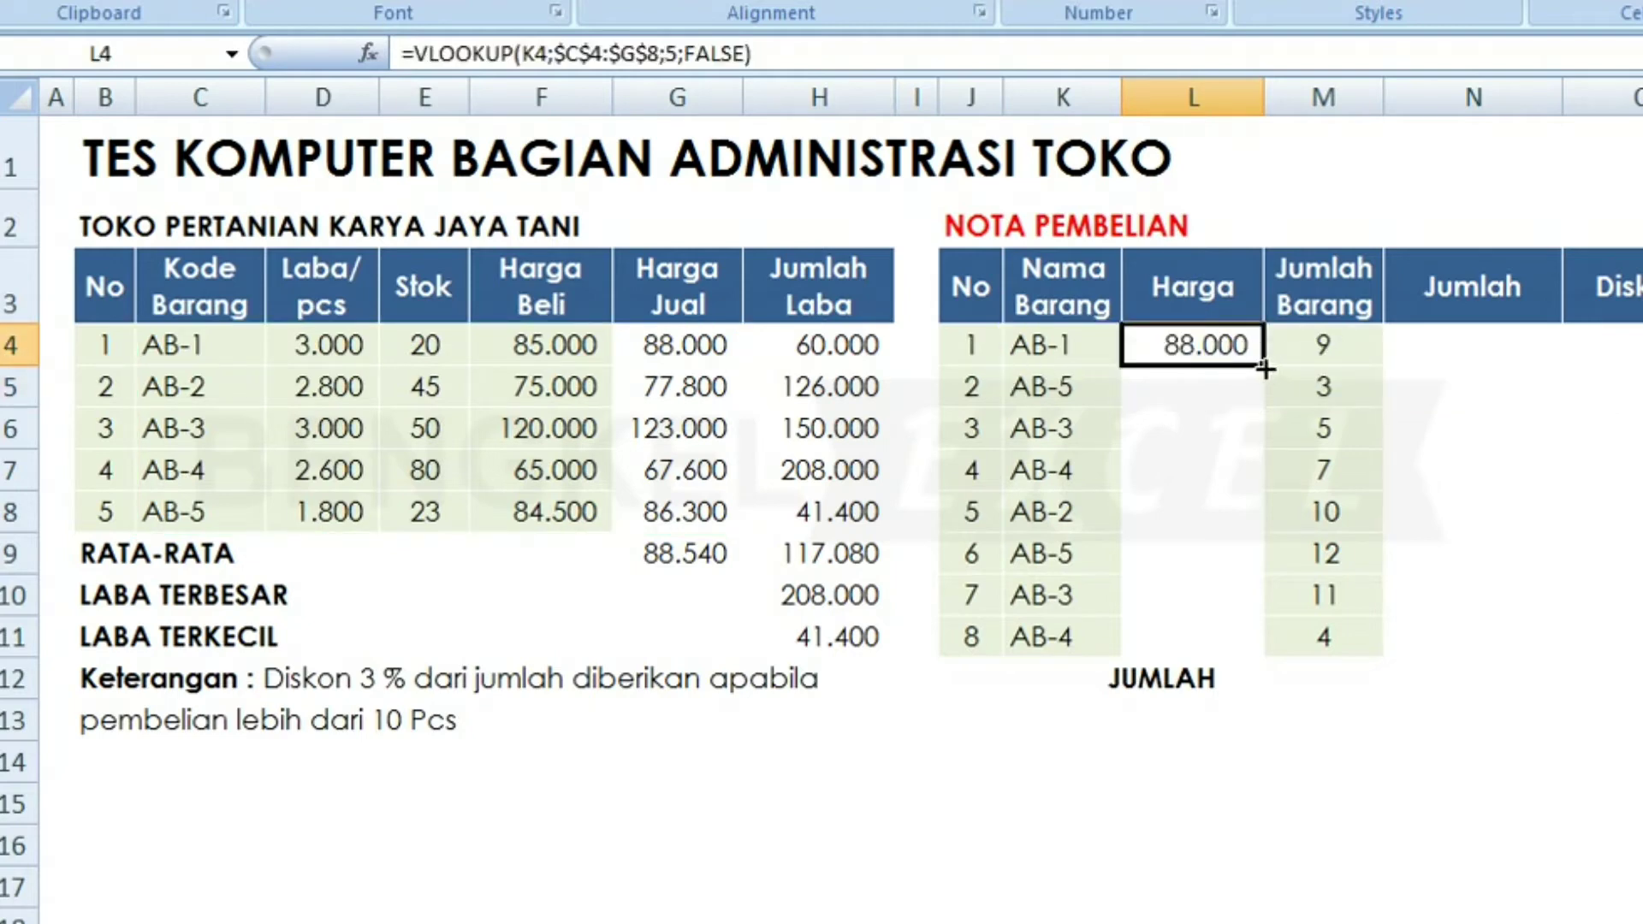
{"action": "left_click_drag", "start_coordinate": [1264, 368], "coordinate": [1253, 659]}
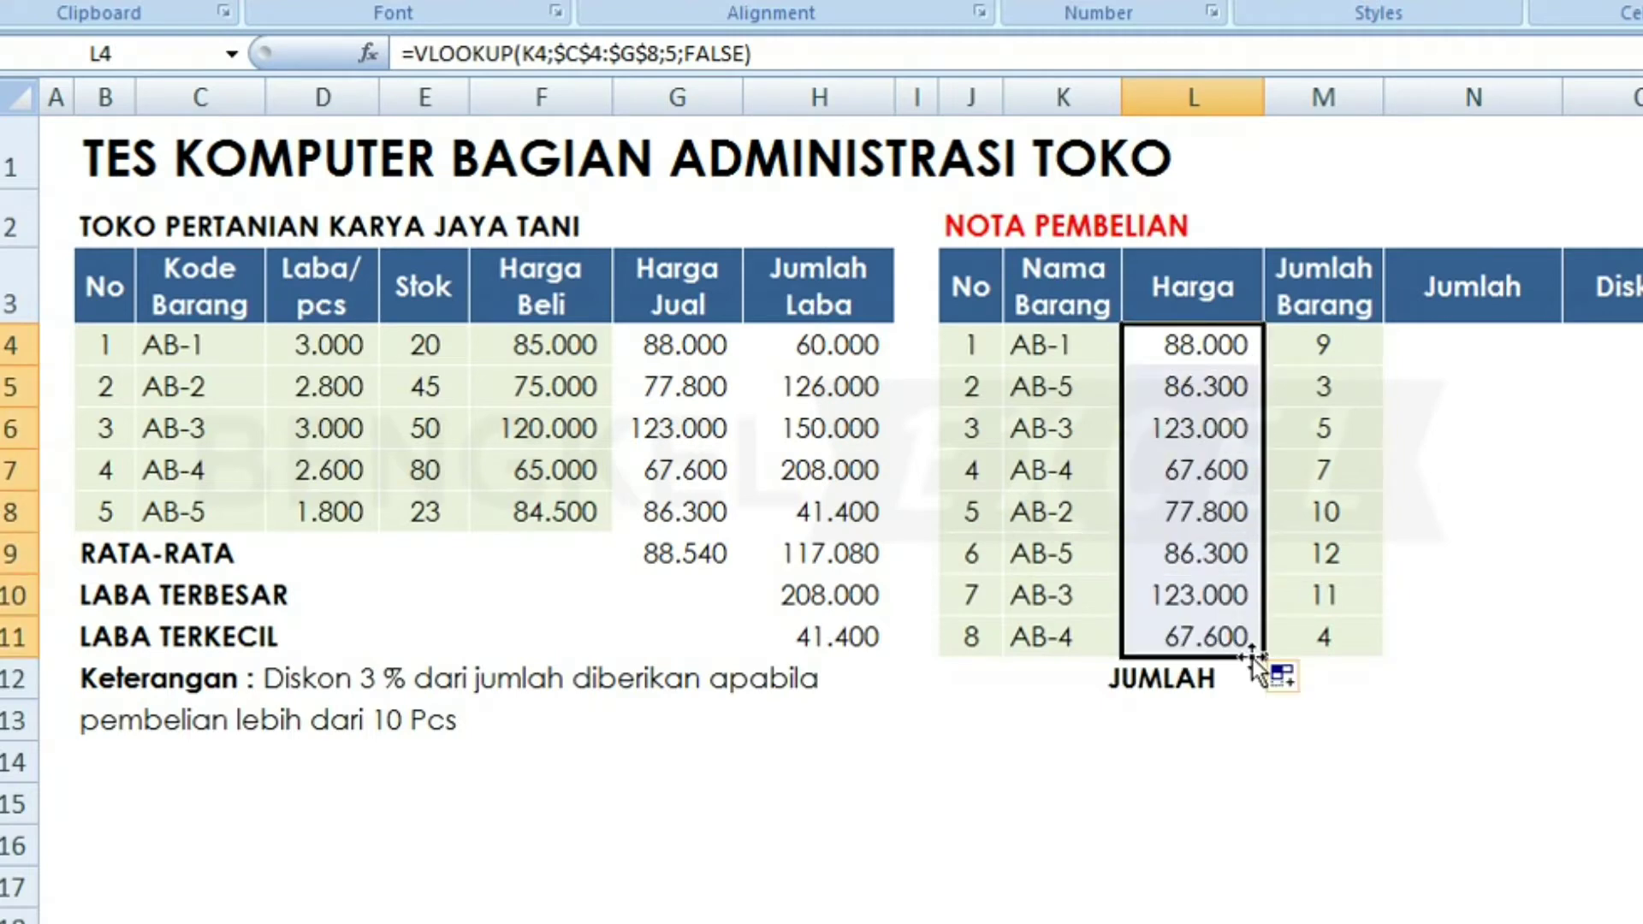
- Calculate Jumlah in N4 with =L4*M4 and copy the formula down through N11
{"action": "left_click", "coordinate": [1522, 338]}
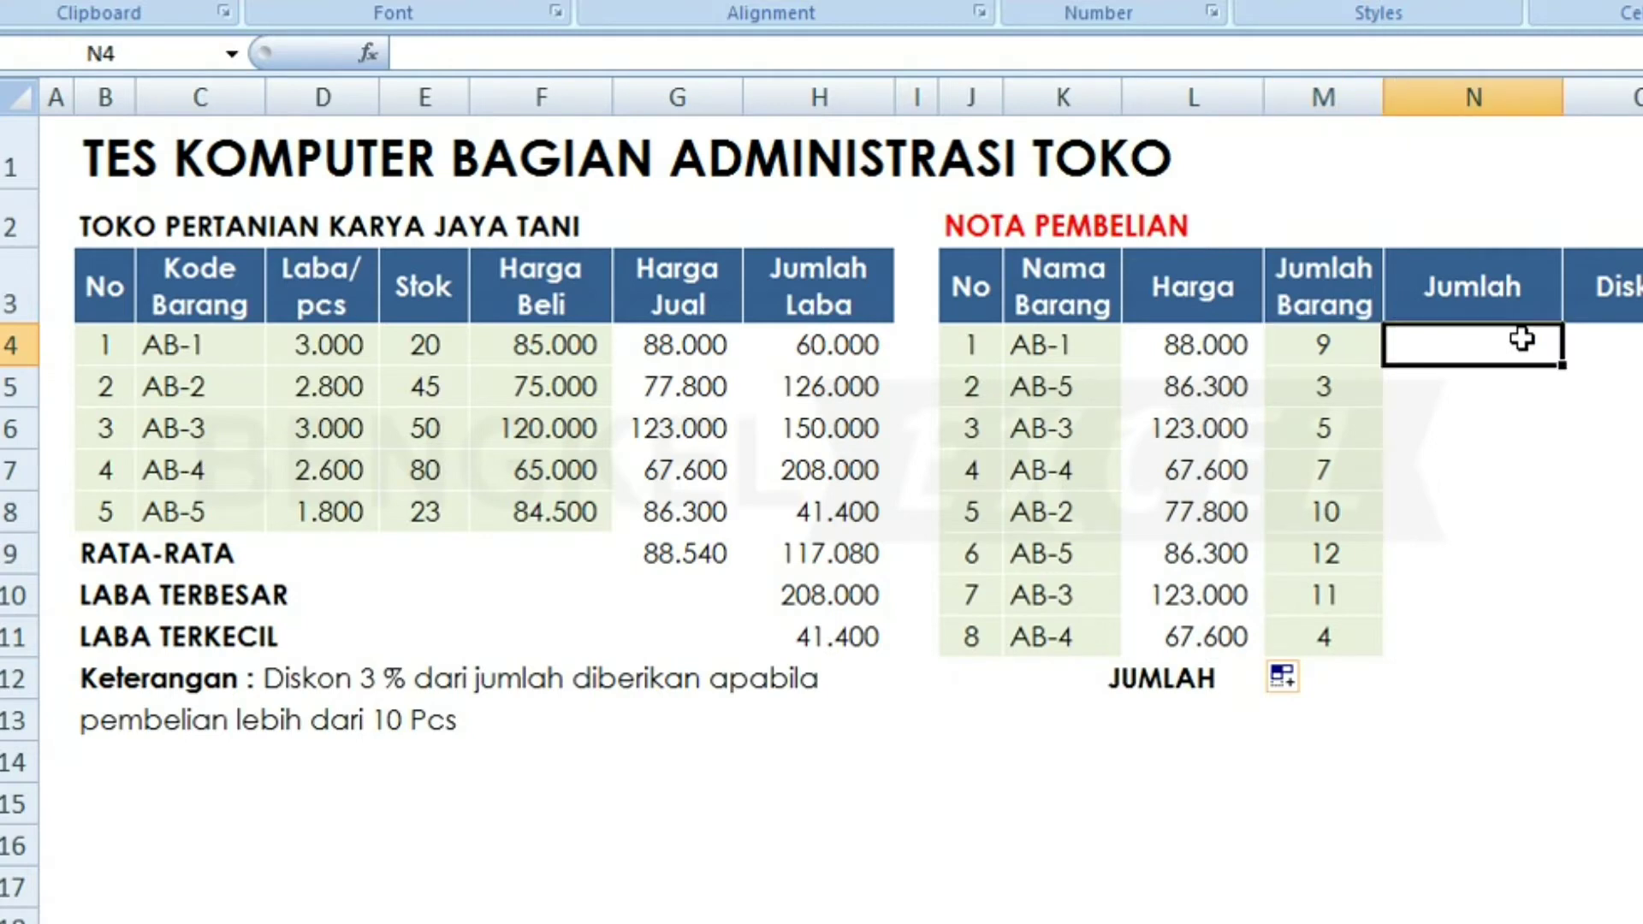
{"action": "type", "text": "="}
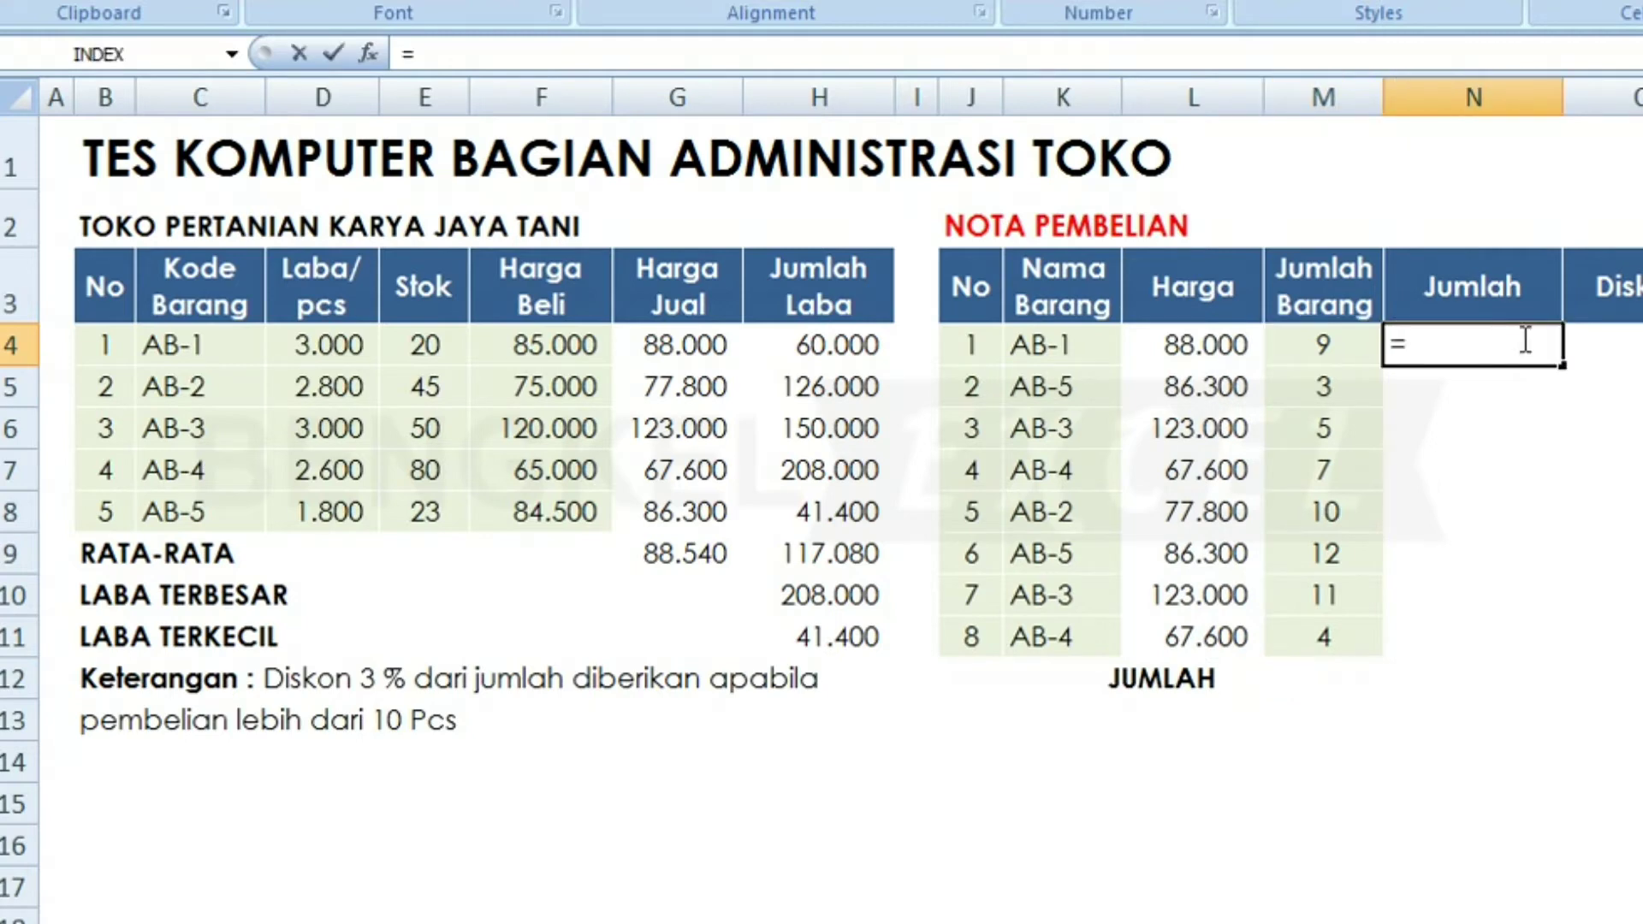
{"action": "left_click", "coordinate": [1183, 345]}
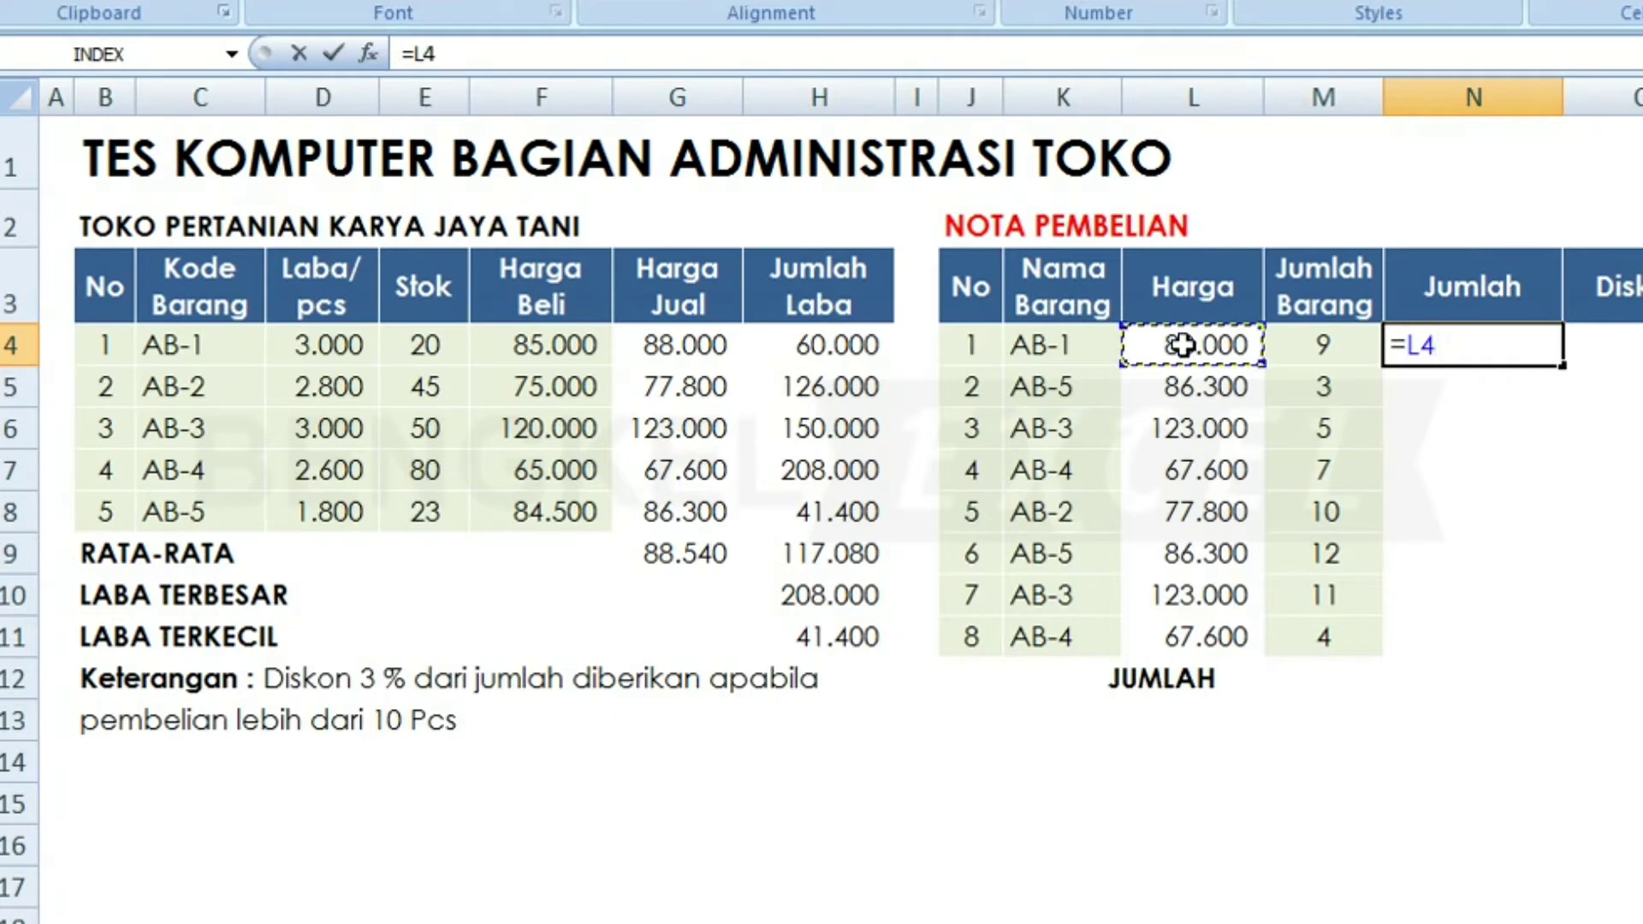
{"action": "type", "text": "*"}
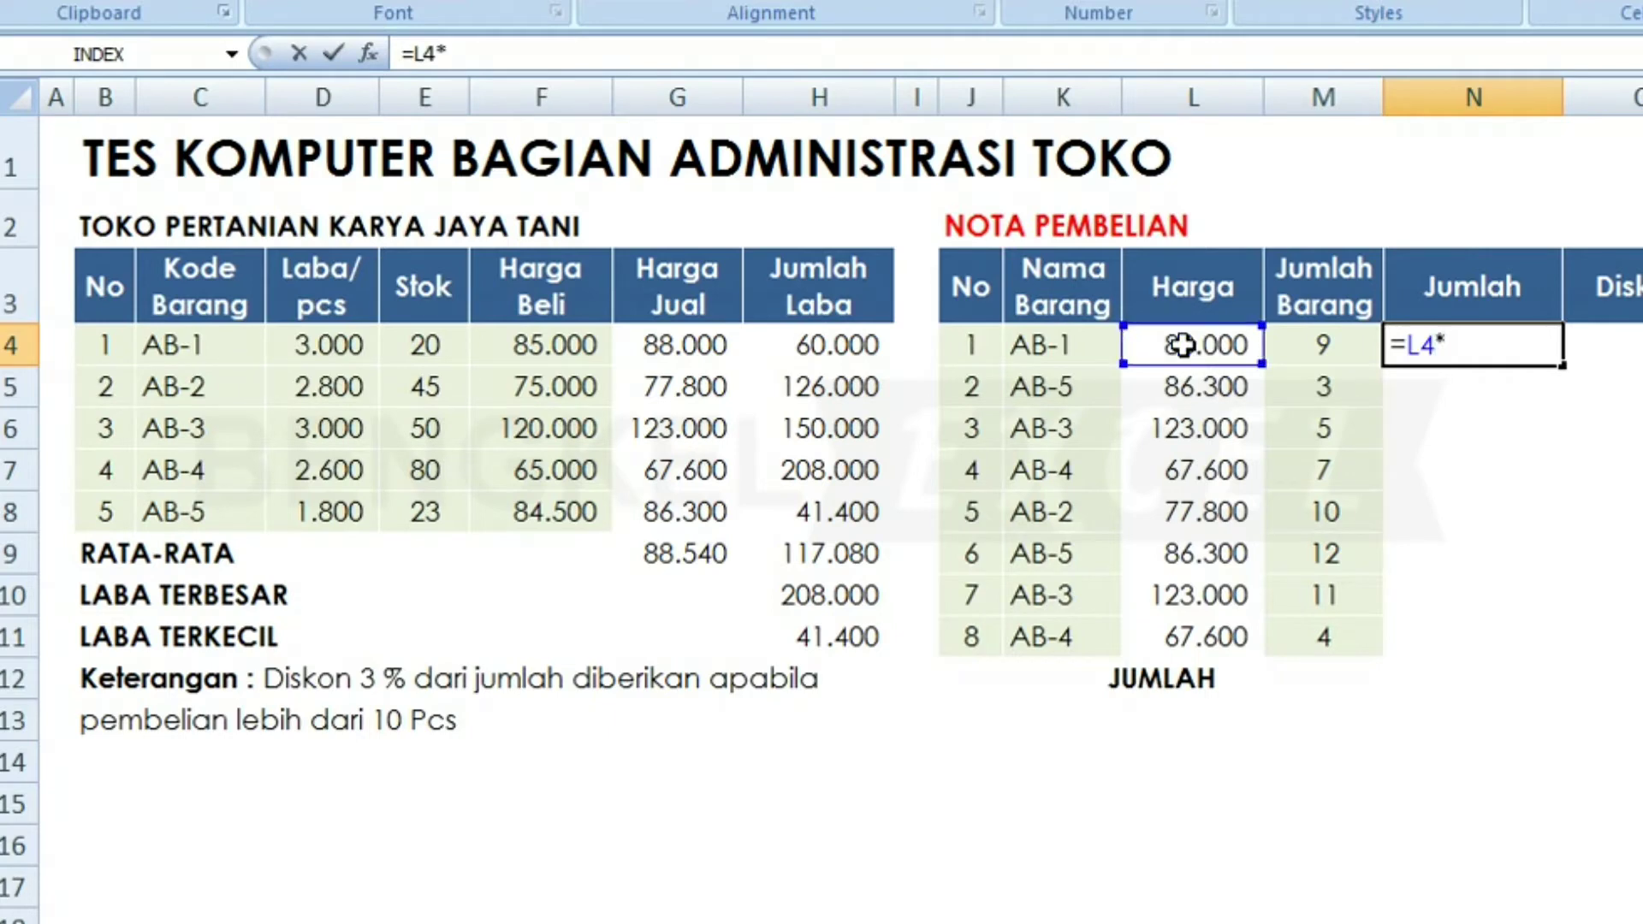
{"action": "left_click", "coordinate": [1305, 335]}
{"action": "key", "text": "Return"}
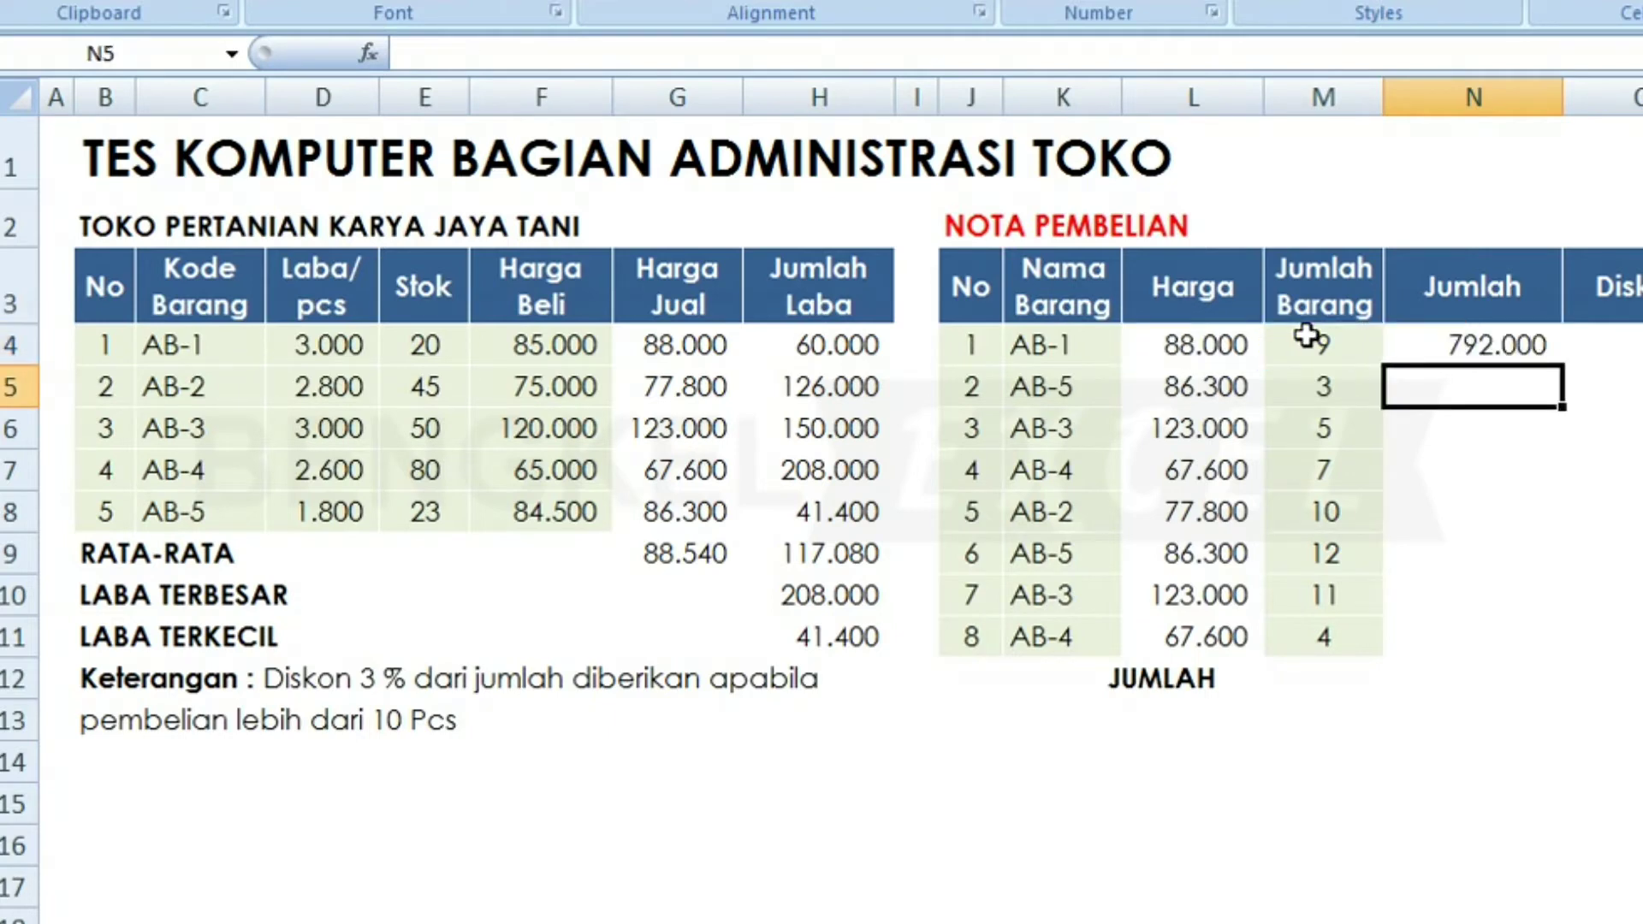
{"action": "left_click", "coordinate": [1463, 351]}
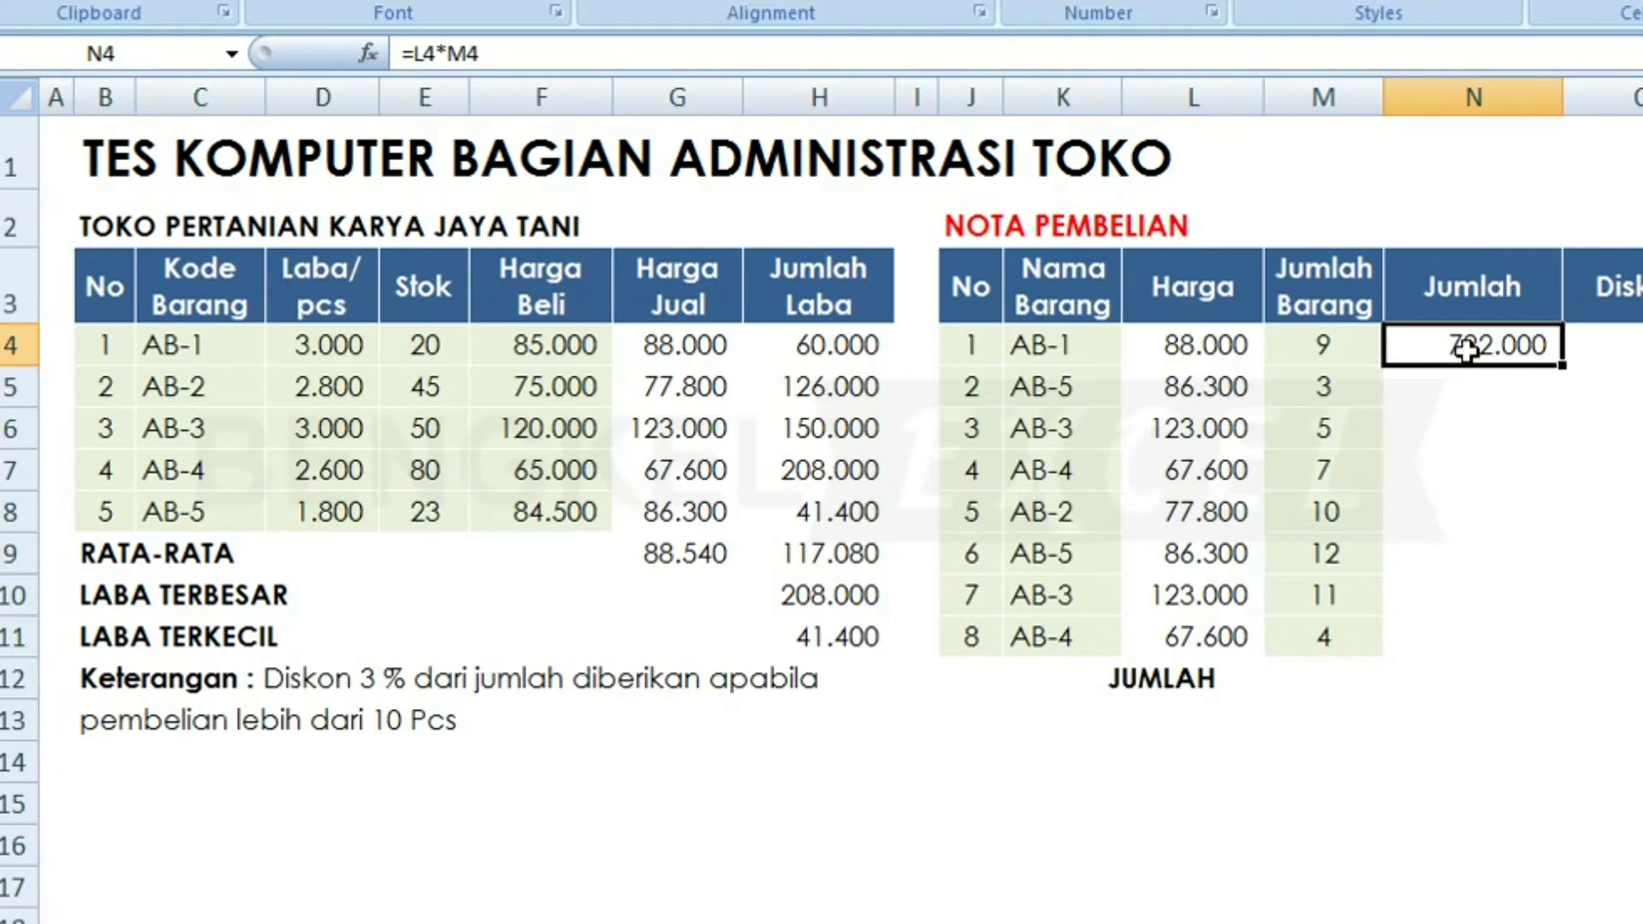
{"action": "double_click", "coordinate": [1565, 368]}
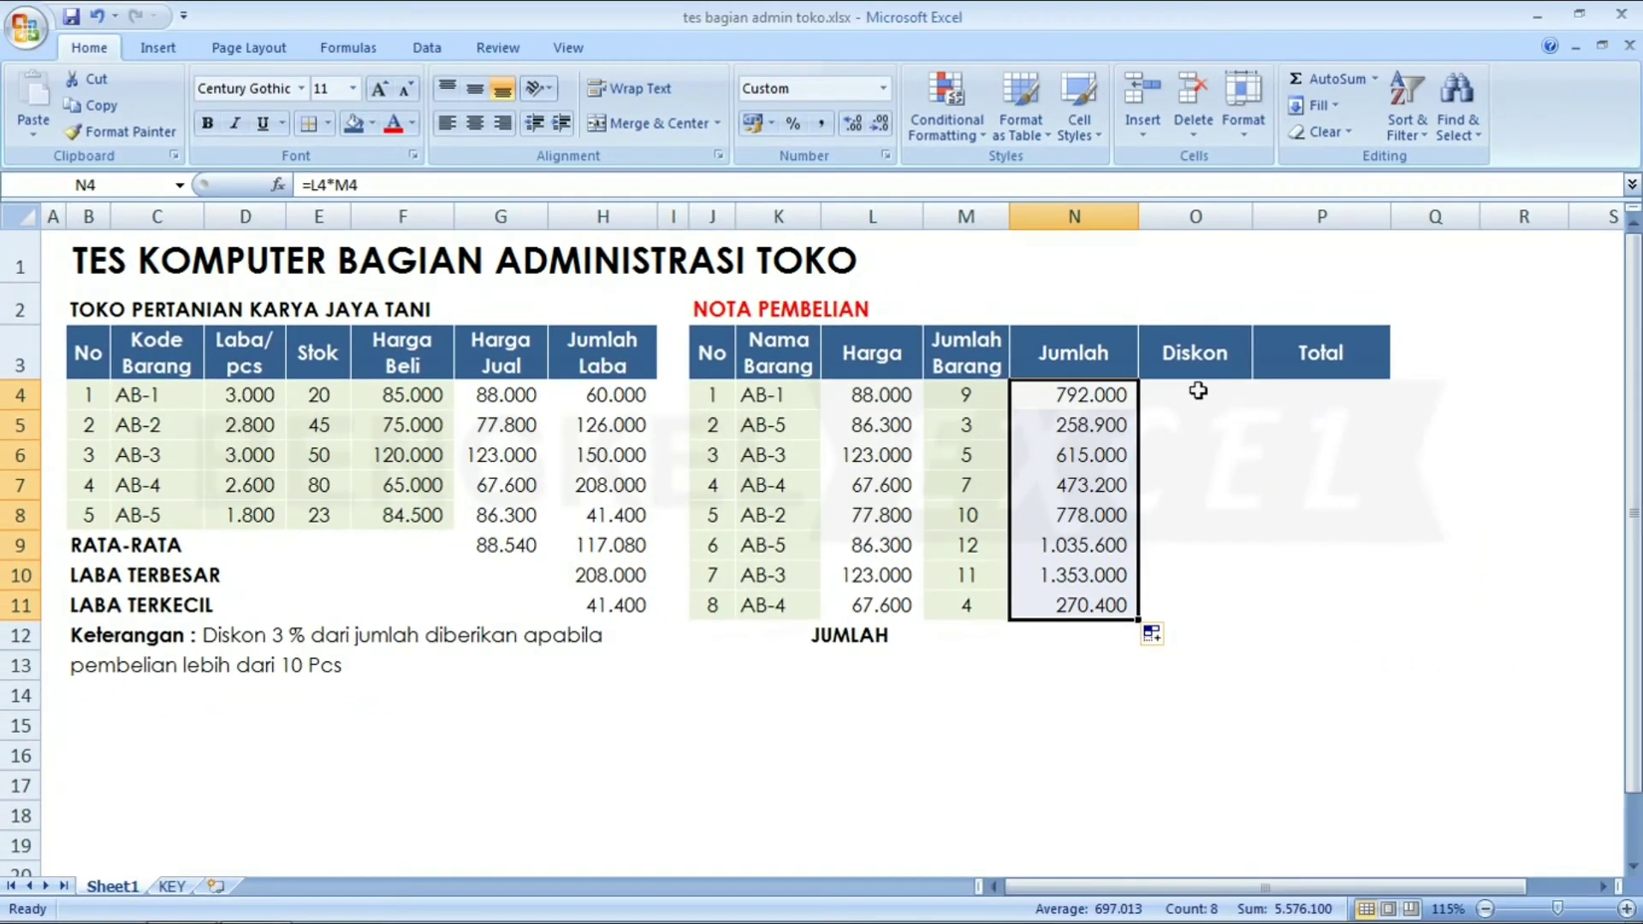
- Start an IF formula in Diskon cell O4 of the NOTA PEMBELIAN table
{"action": "left_click", "coordinate": [1198, 390]}
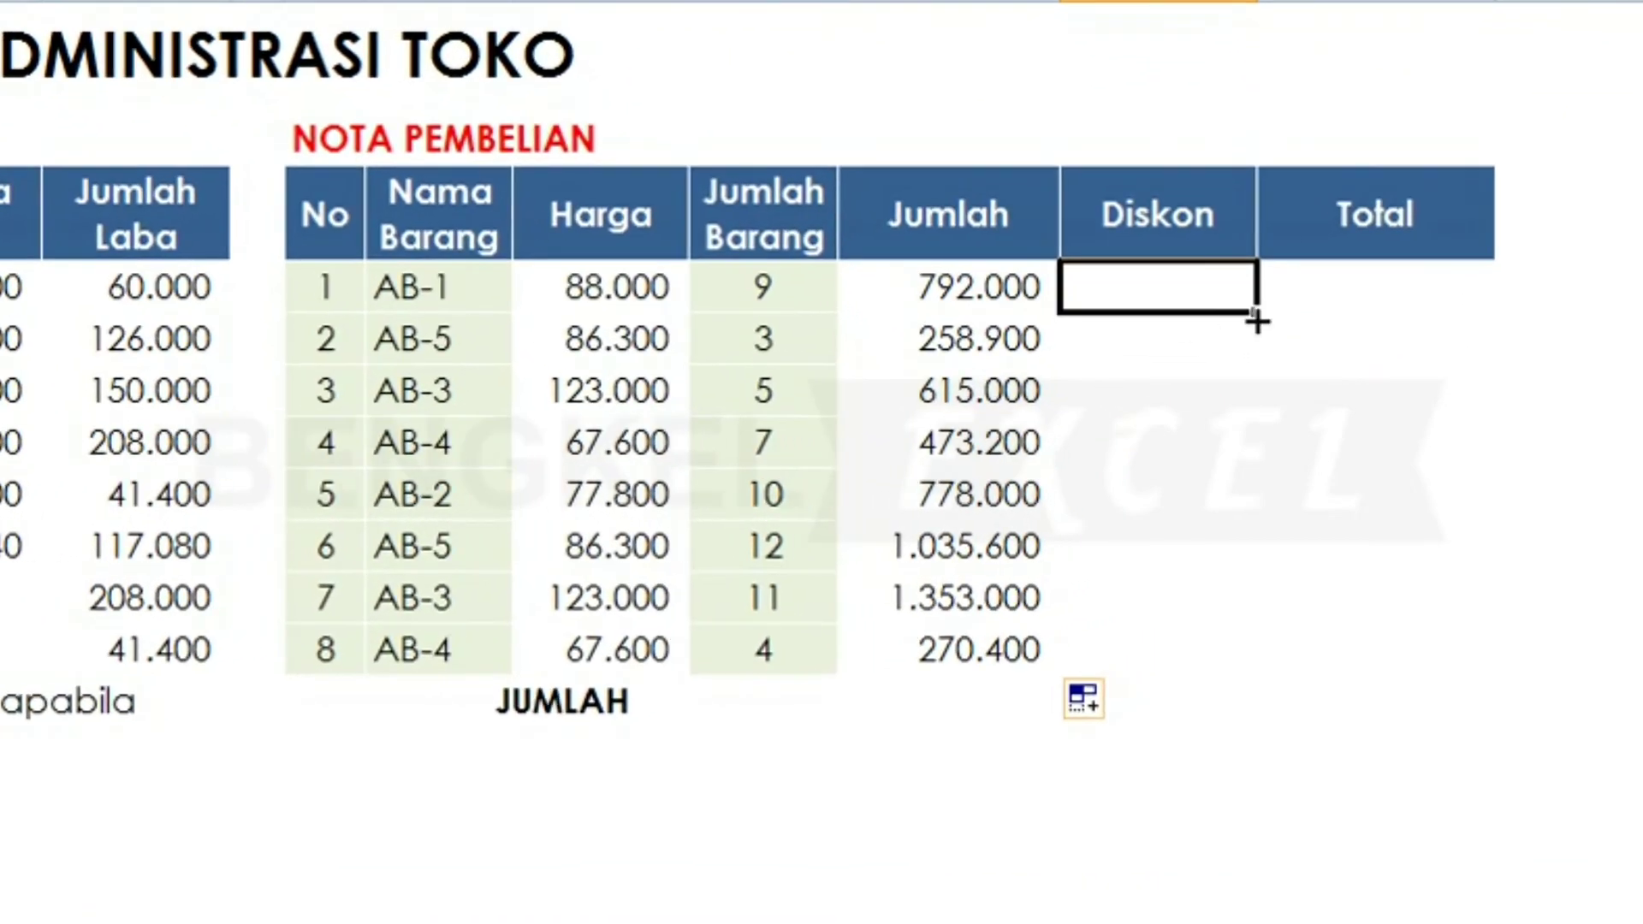
{"action": "type", "text": "=if"}
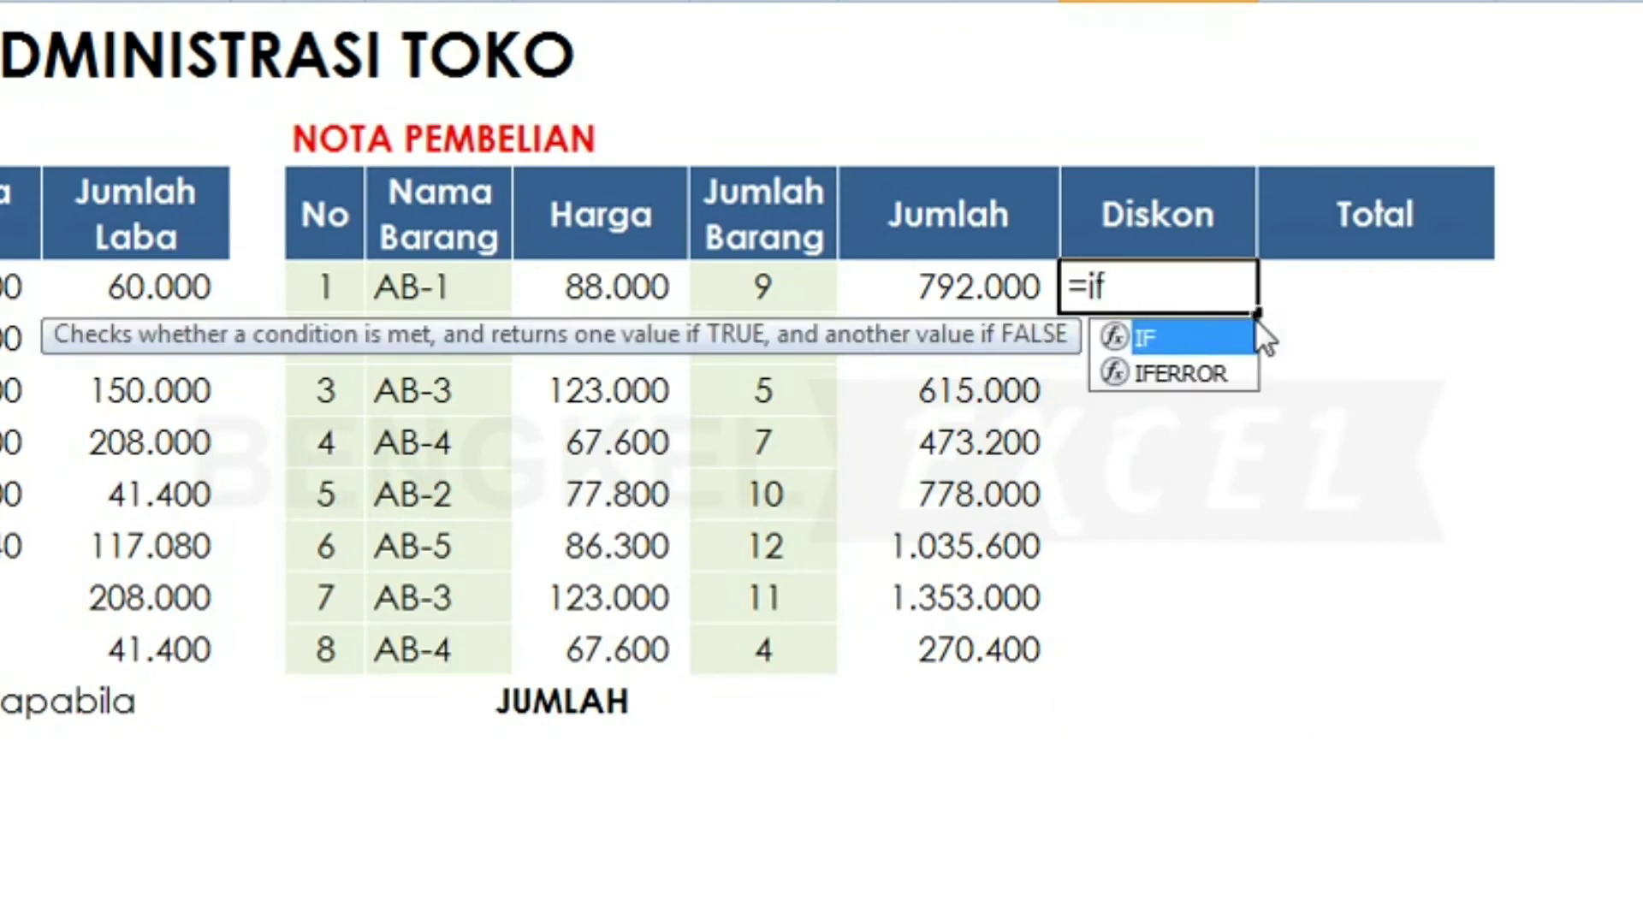
{"action": "key", "text": "Tab"}
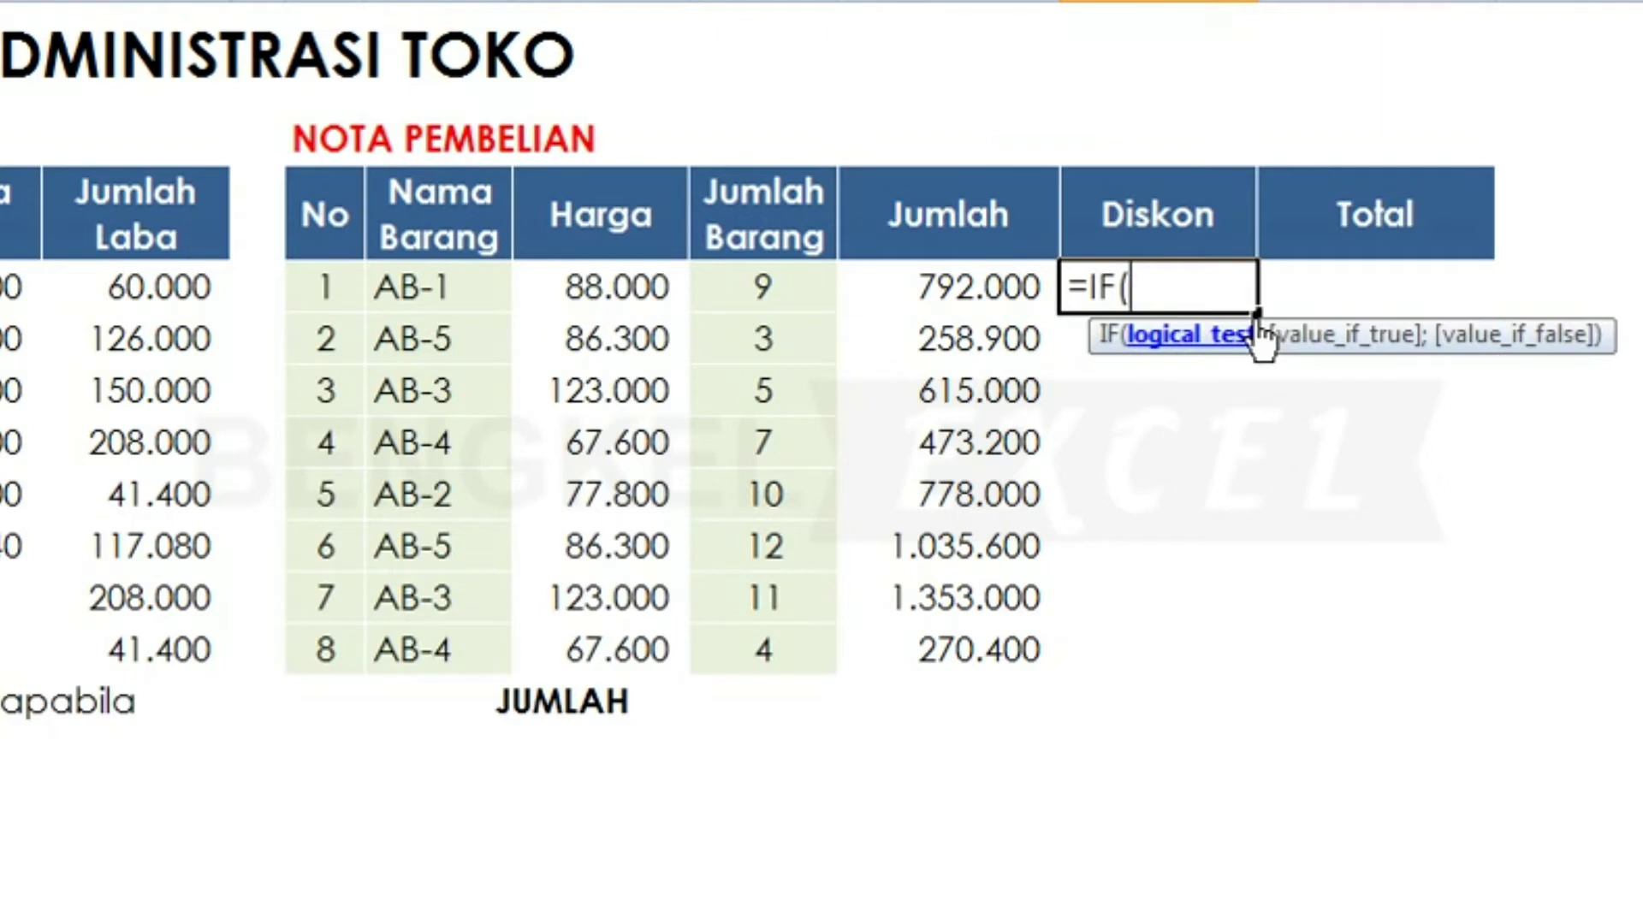
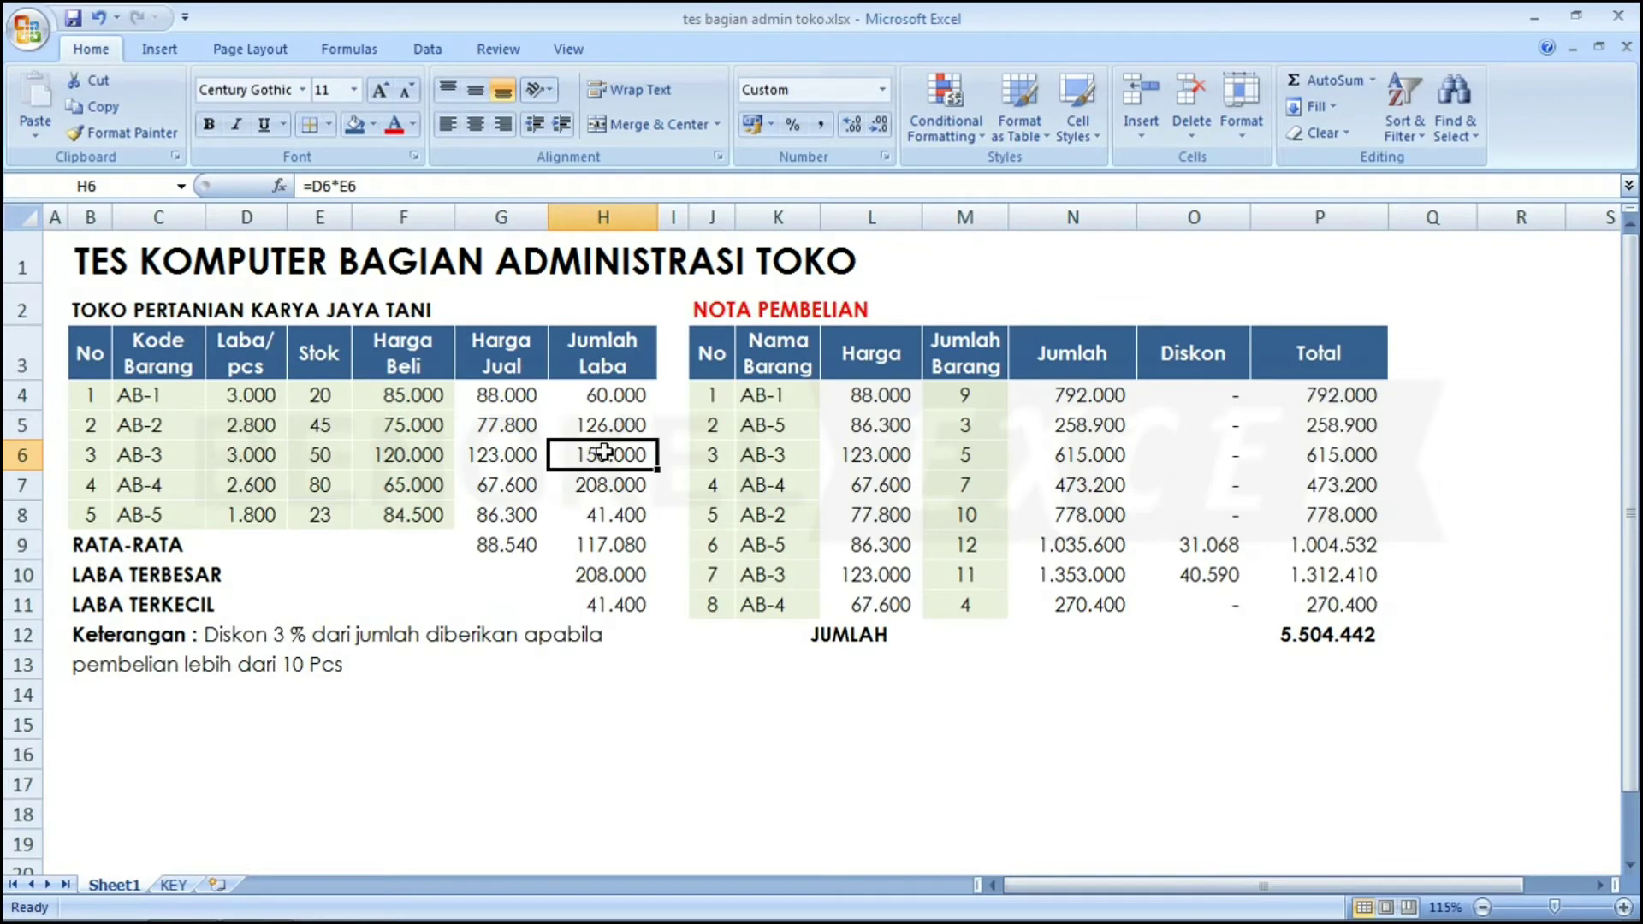
{"action": "key", "text": "Left"}
{"action": "key", "text": "Left"}
{"action": "key", "text": "Left"}
{"action": "key", "text": "Left"}
{"action": "key", "text": "Left"}
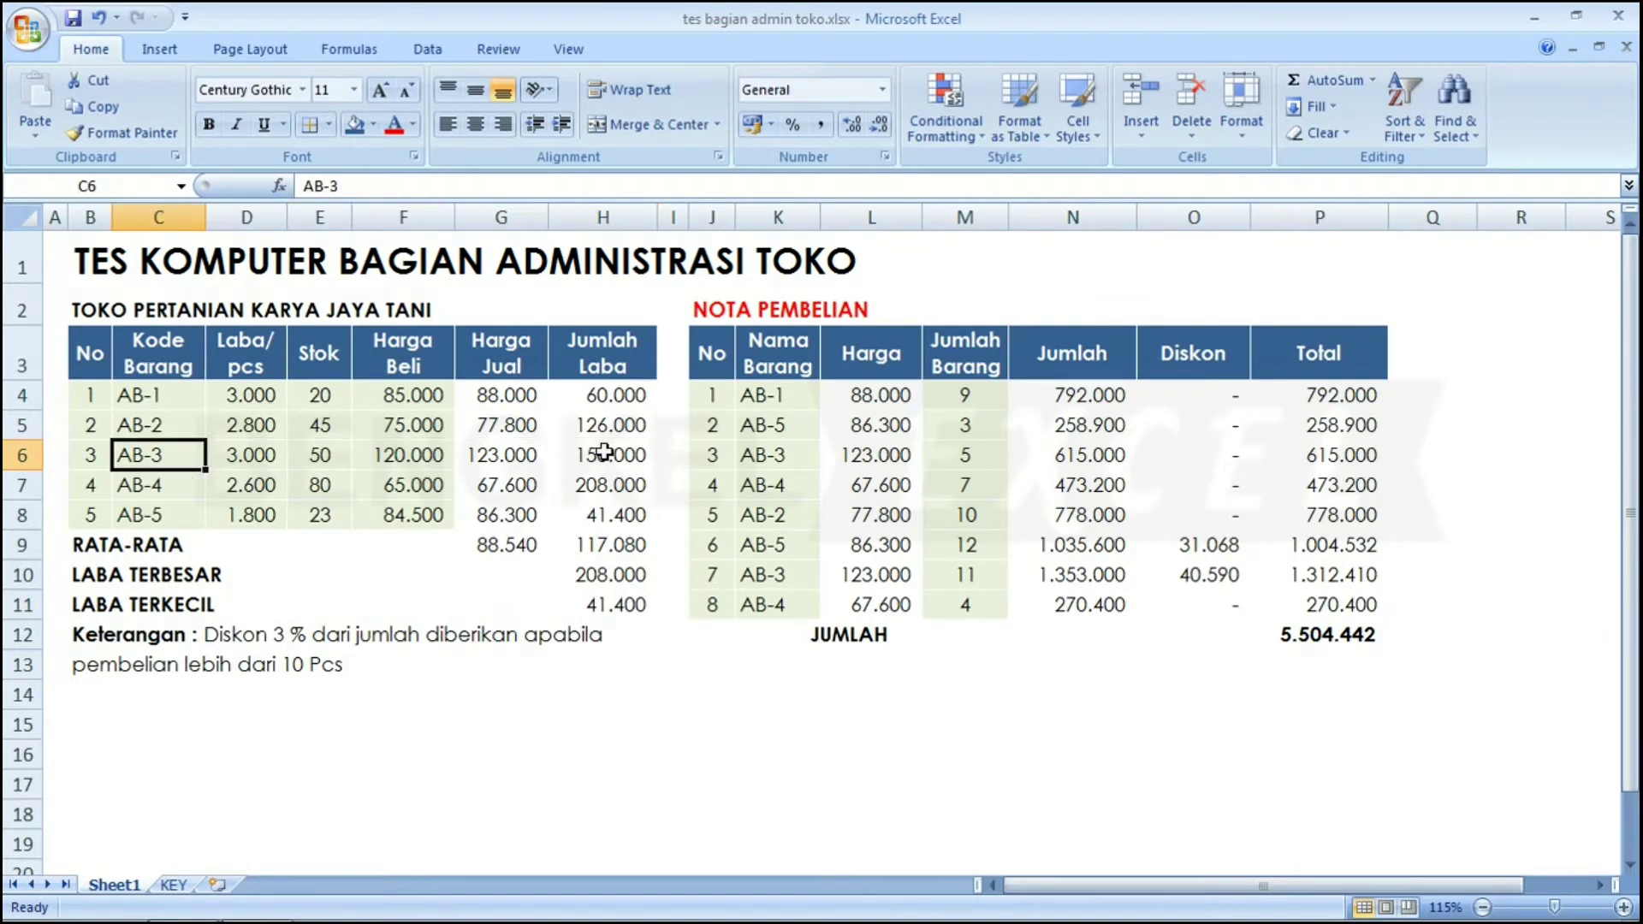
{"action": "key", "text": "Down"}
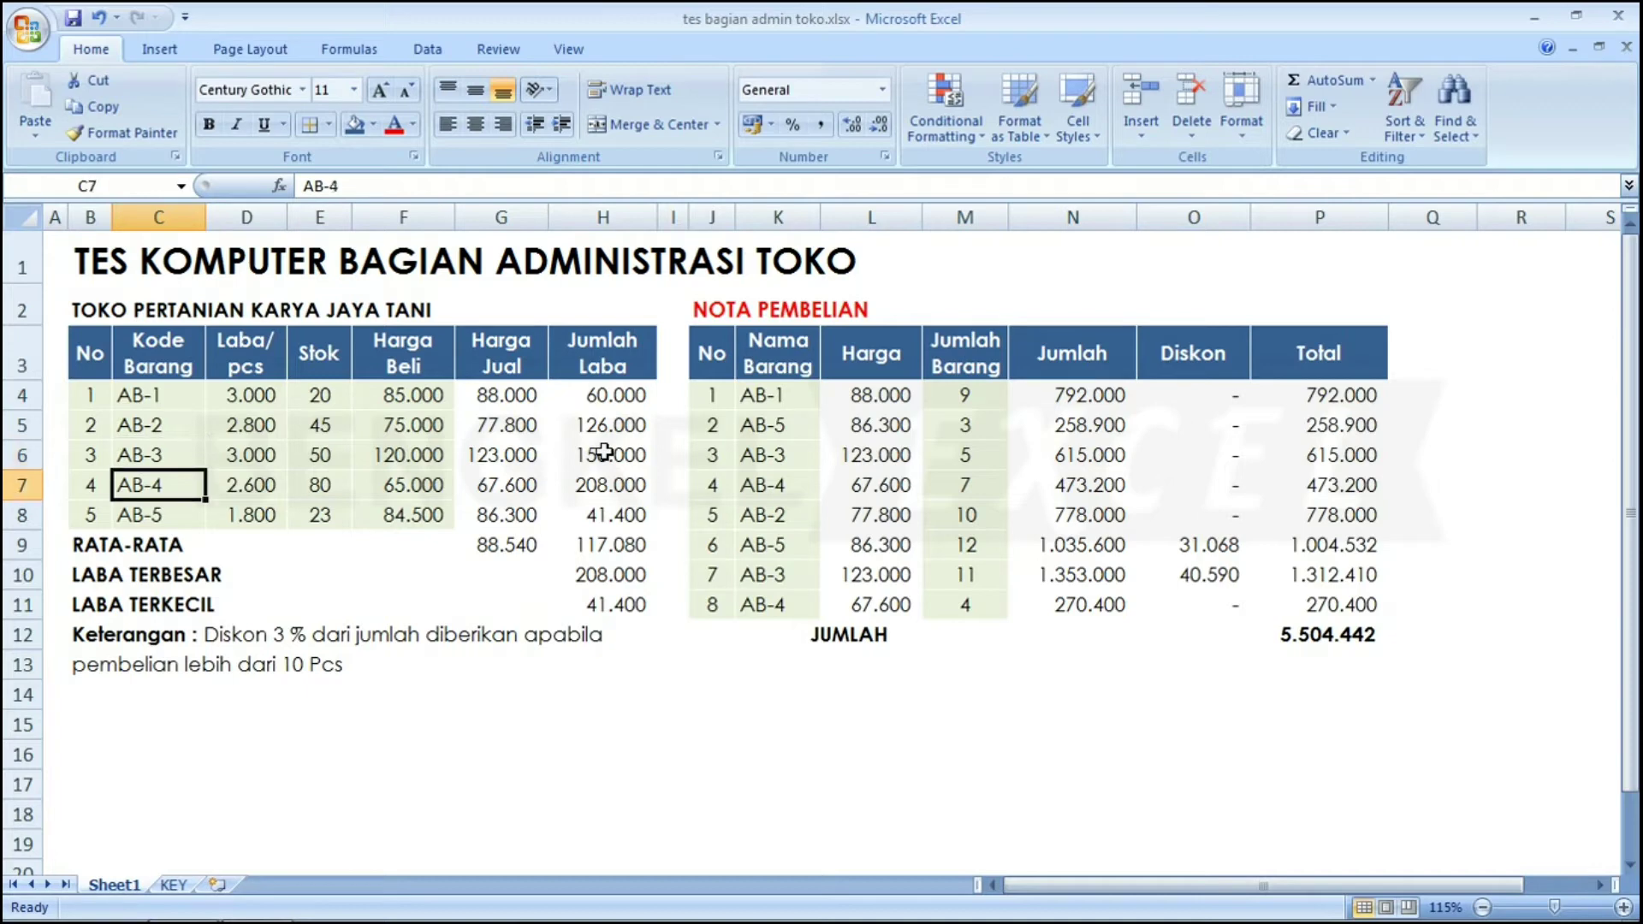
{"action": "key", "text": "Up"}
{"action": "key", "text": "Left"}
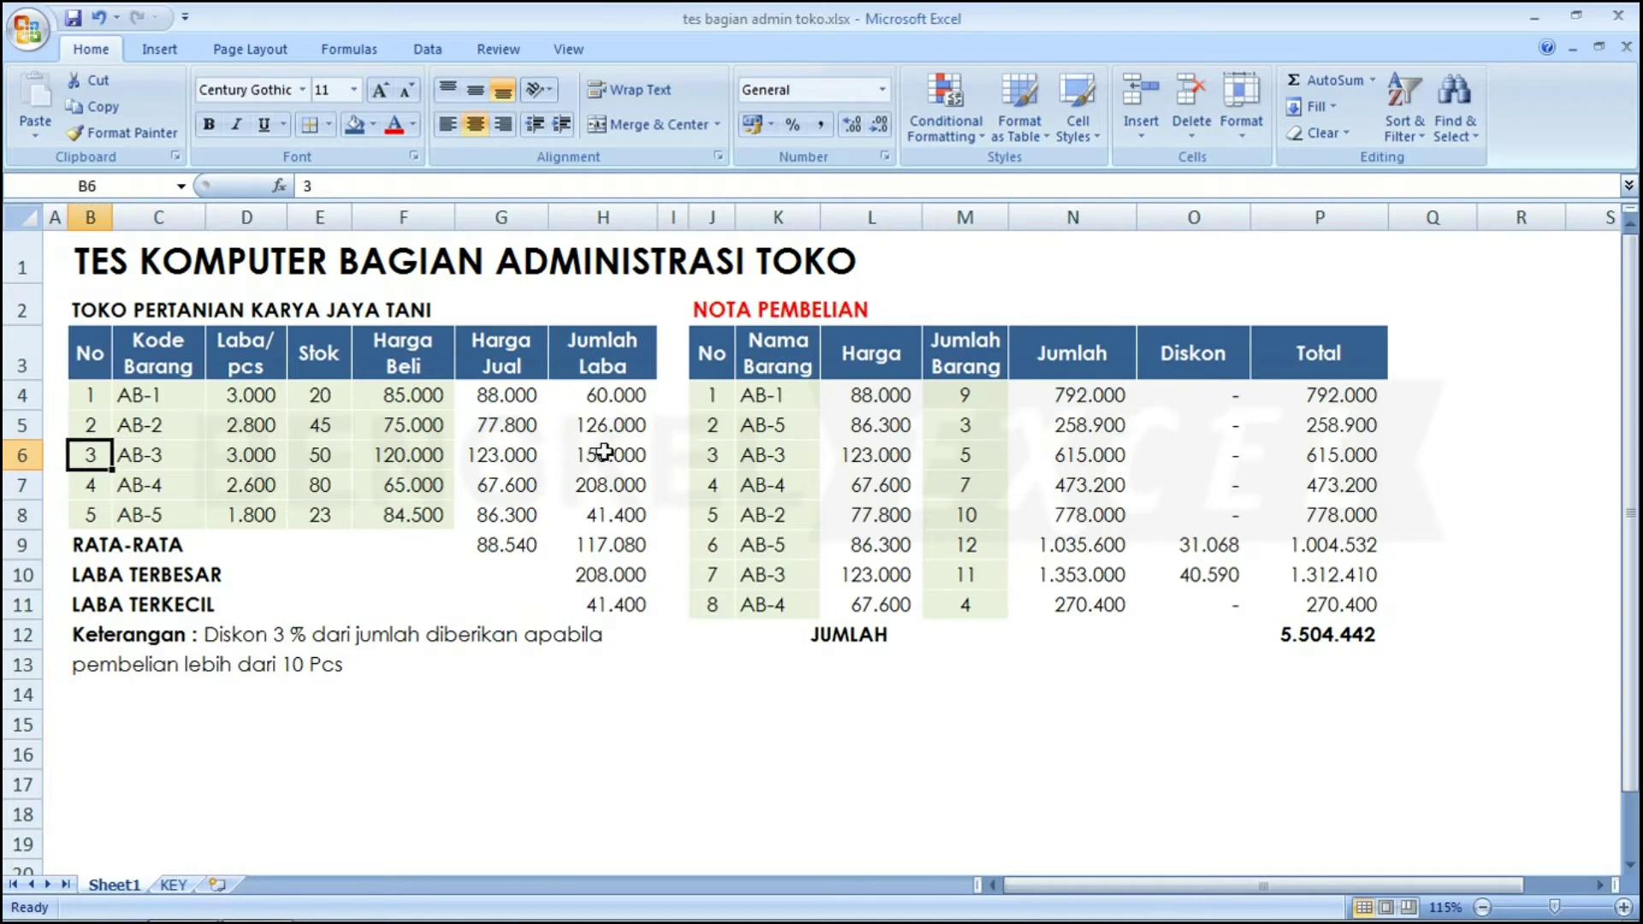
{"action": "key", "text": "Up"}
{"action": "key", "text": "Up"}
{"action": "key", "text": "Up"}
{"action": "key", "text": "Up"}
{"action": "key", "text": "Up"}
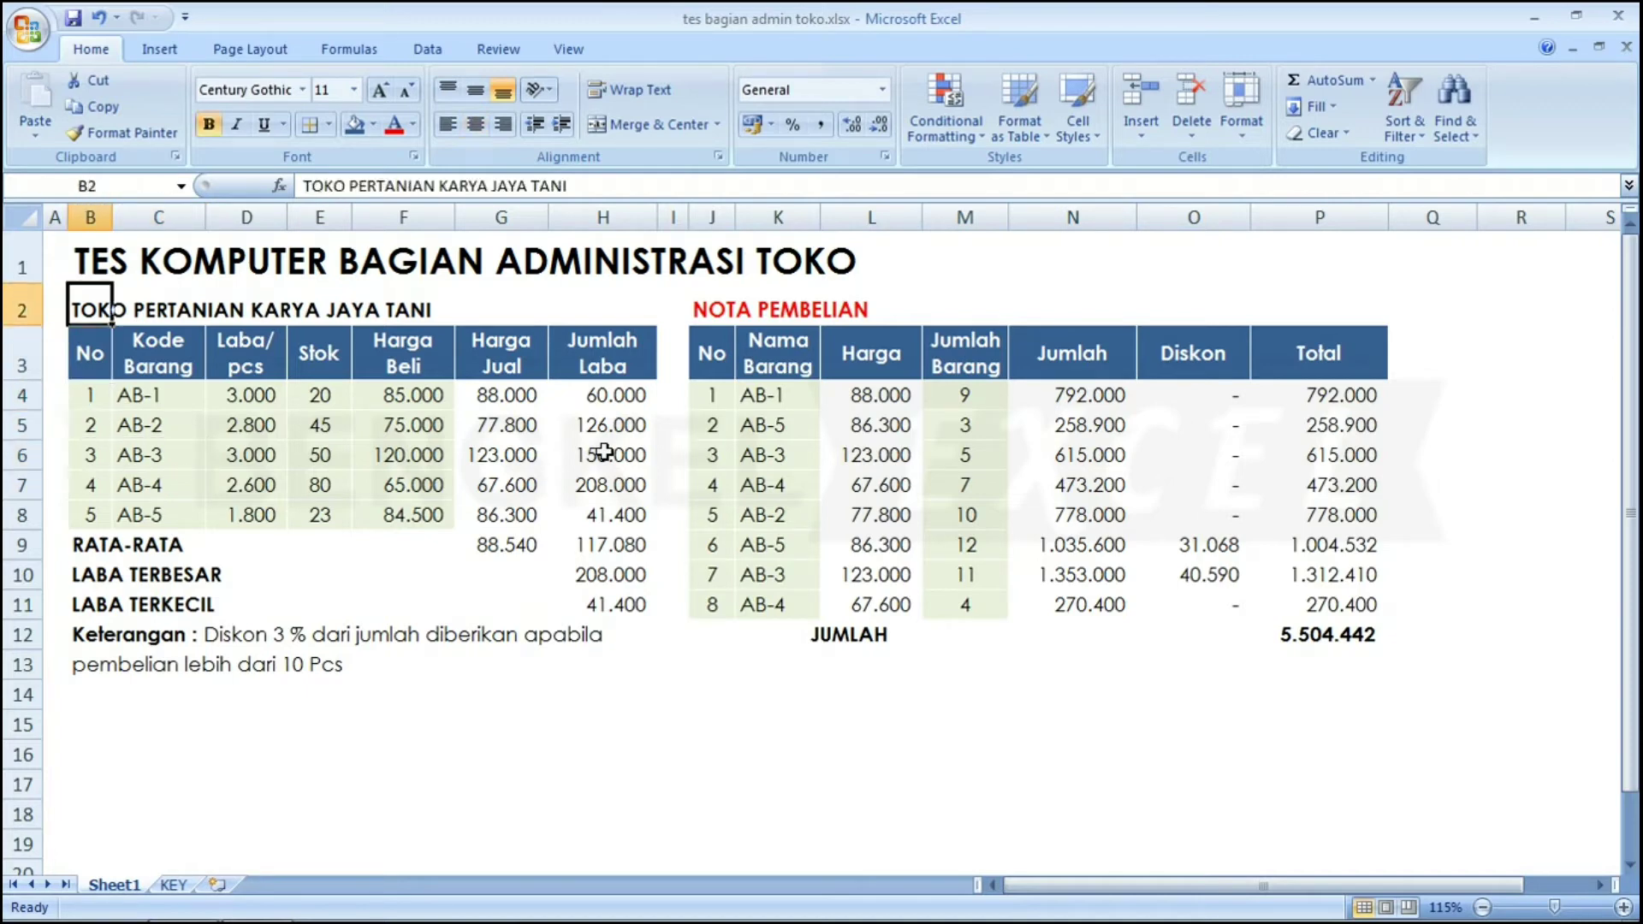
{"action": "key", "text": "Down"}
{"action": "key", "text": "Down"}
{"action": "key", "text": "Down"}
{"action": "key", "text": "Down"}
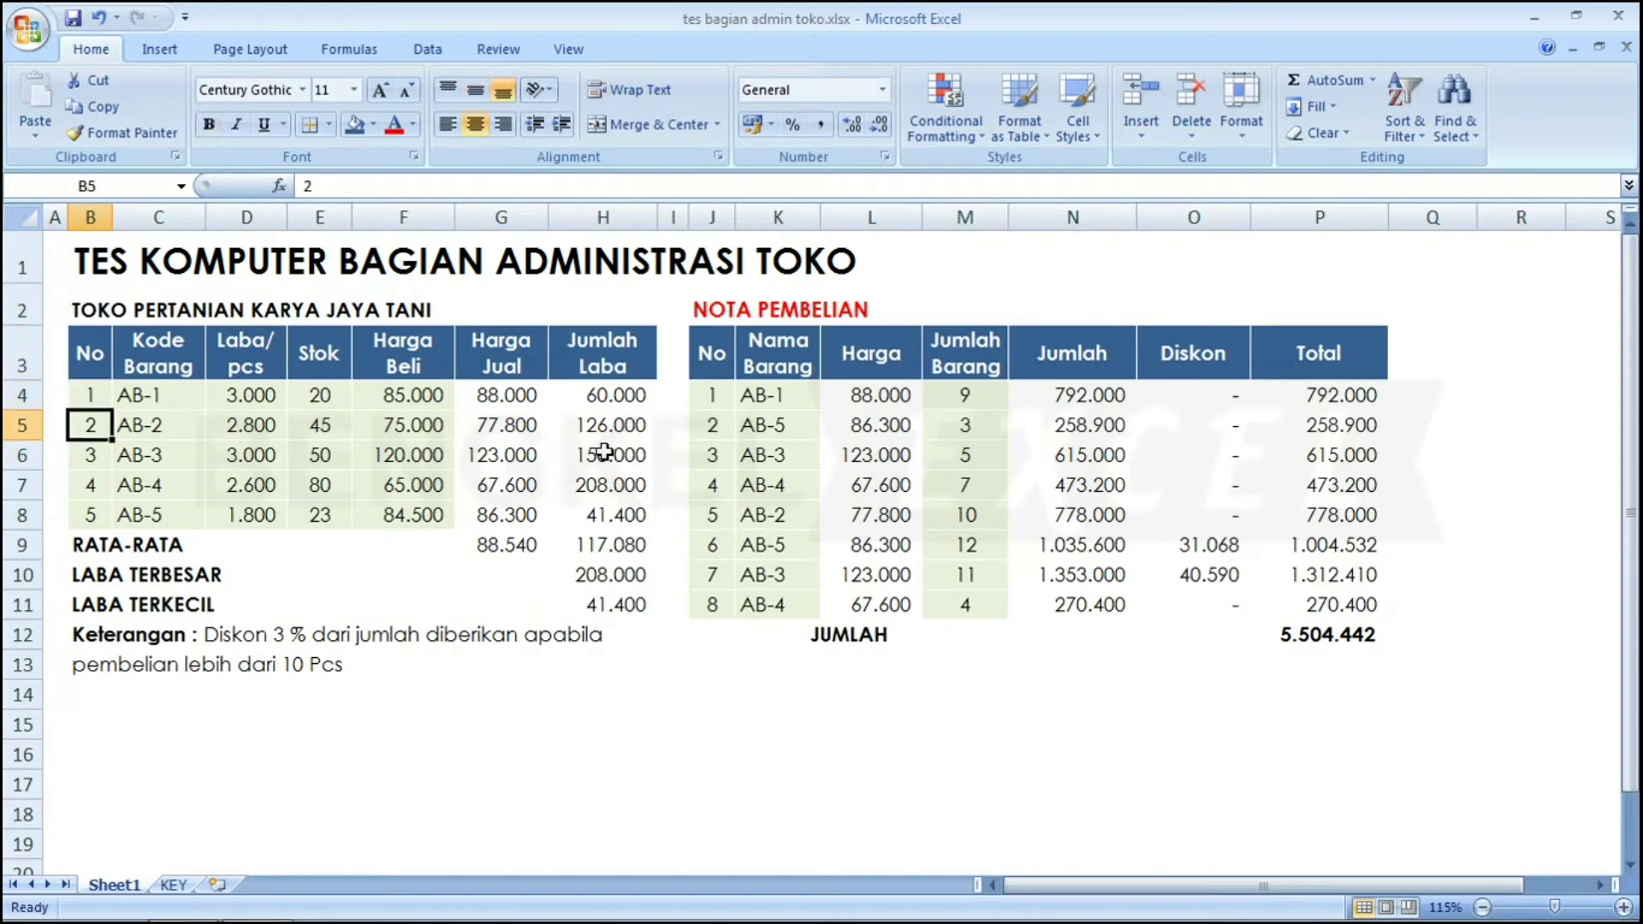
{"action": "key", "text": "Right"}
{"action": "key", "text": "Right"}
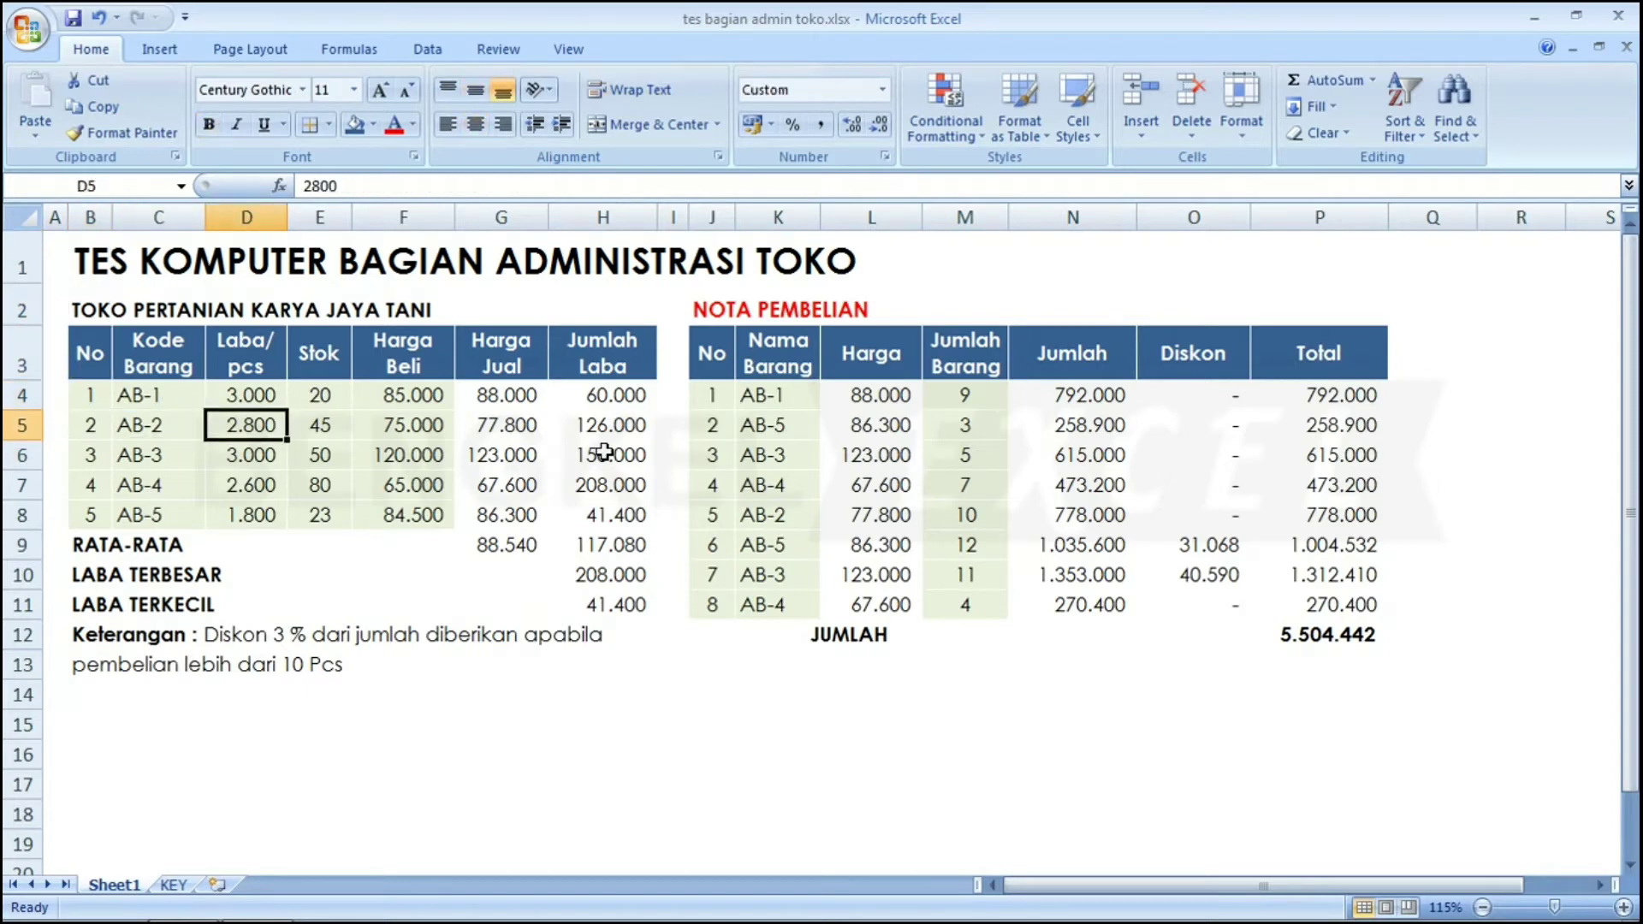
{"action": "key", "text": "Left"}
{"action": "key", "text": "Left"}
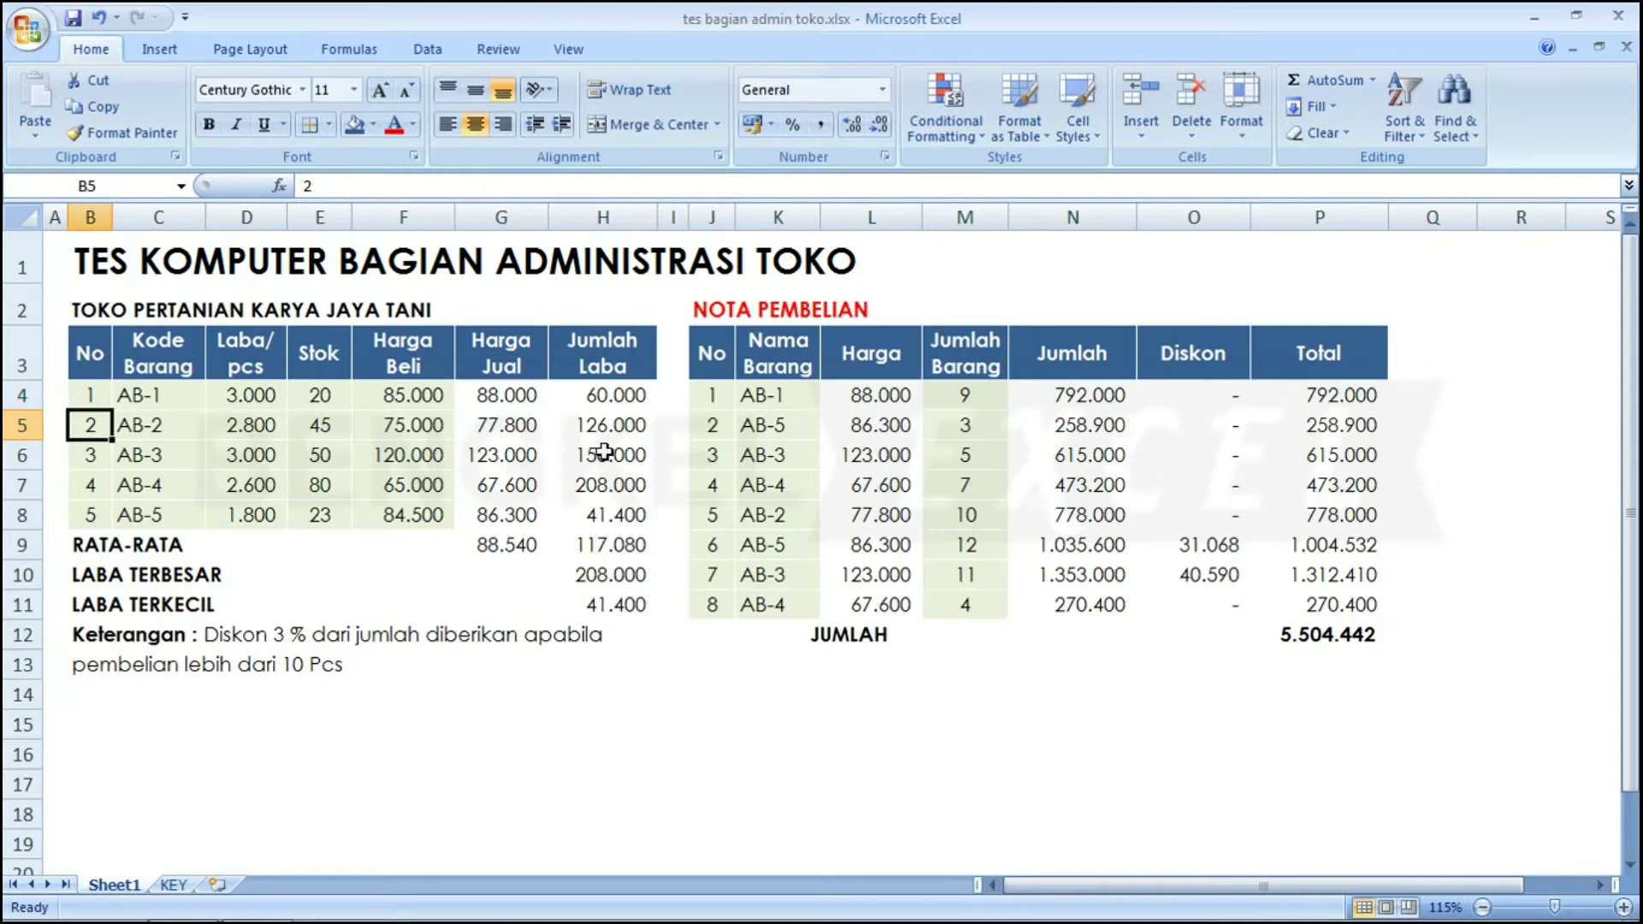
{"action": "key", "text": "Right"}
{"action": "key", "text": "Right"}
{"action": "key", "text": "Up"}
{"action": "key", "text": "Up"}
{"action": "key", "text": "Up"}
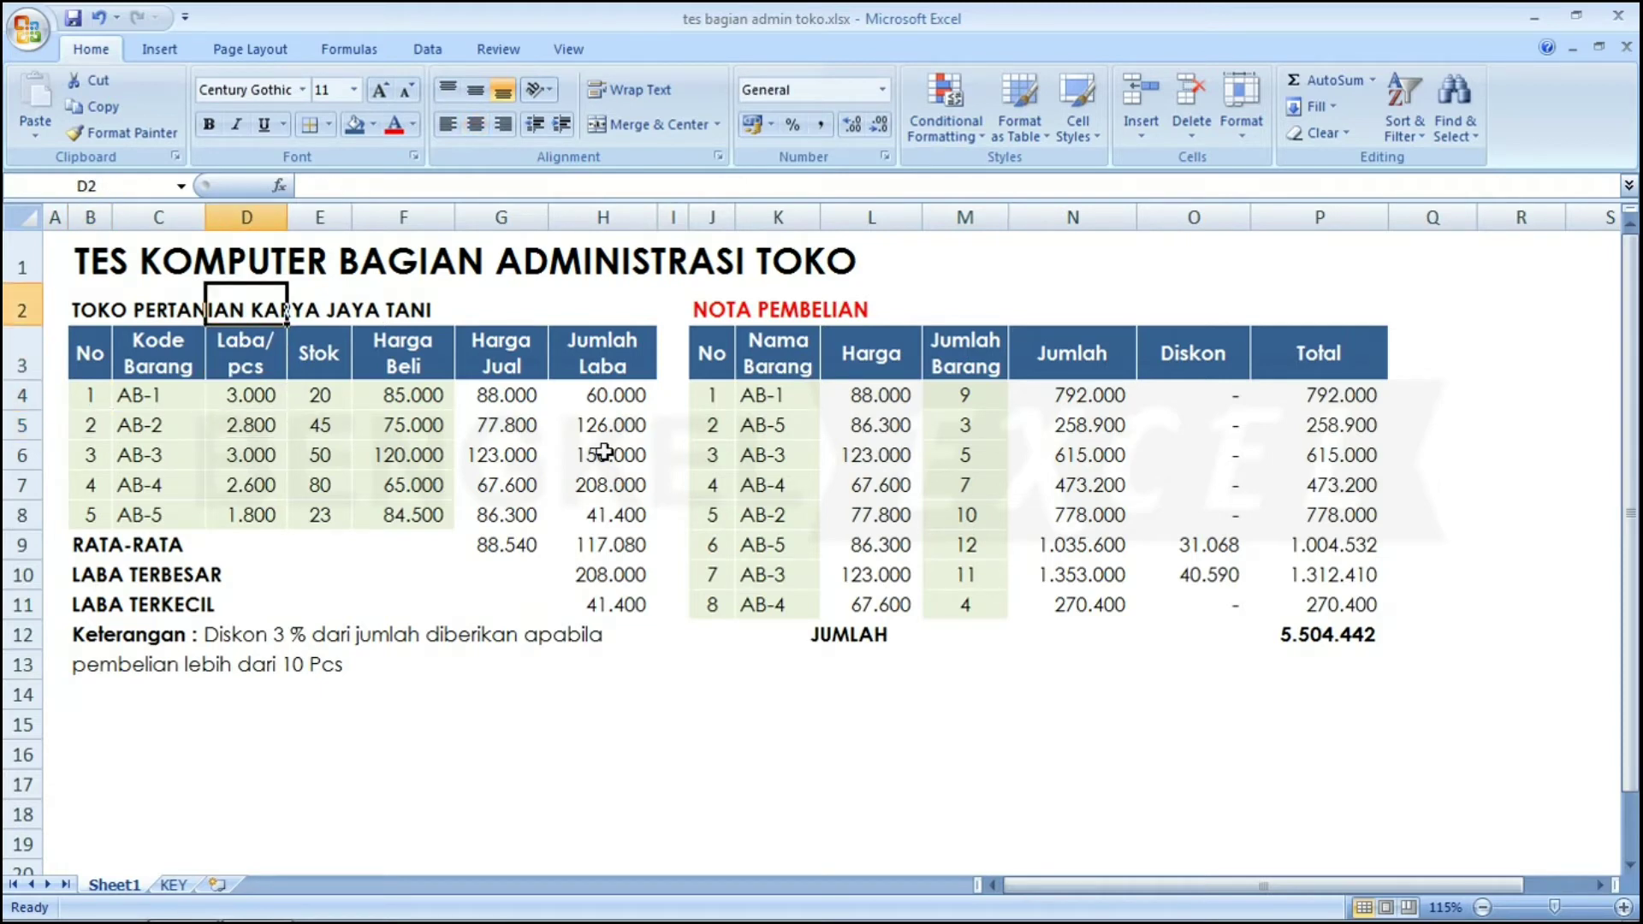
{"action": "key", "text": "Left"}
{"action": "key", "text": "Right"}
{"action": "key", "text": "Right"}
{"action": "key", "text": "Right"}
{"action": "key", "text": "Right"}
{"action": "key", "text": "Right"}
{"action": "key", "text": "Right"}
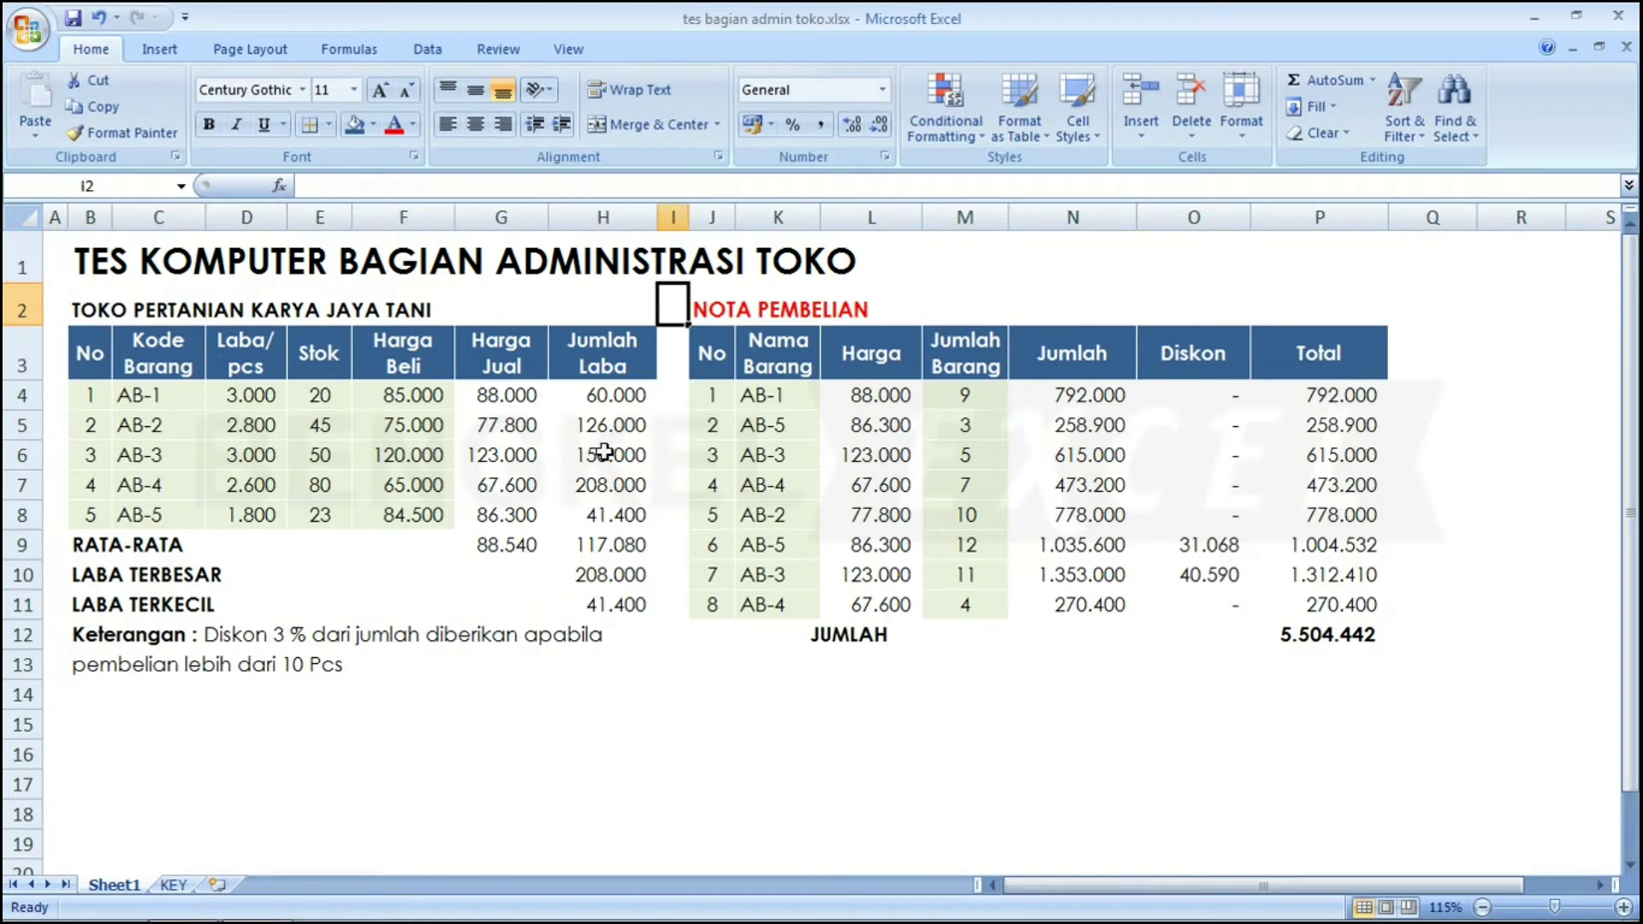
{"action": "key", "text": "Down"}
{"action": "key", "text": "Left"}
{"action": "key", "text": "Left"}
{"action": "key", "text": "Left"}
{"action": "key", "text": "Left"}
{"action": "key", "text": "Left"}
{"action": "key", "text": "Left"}
{"action": "key", "text": "Left"}
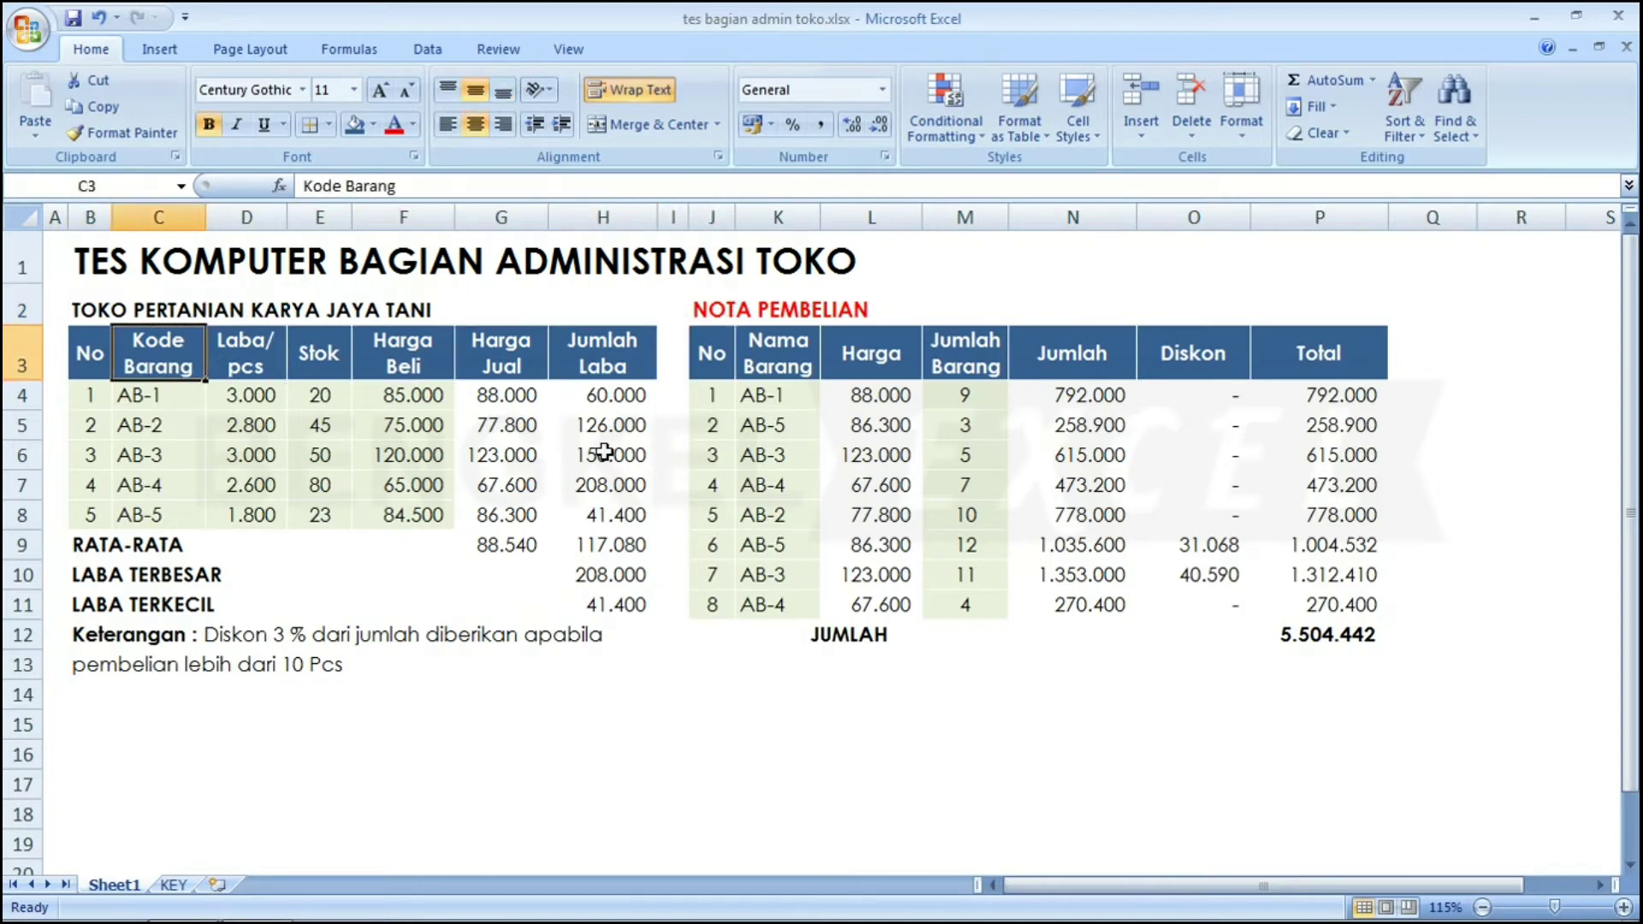
- Examine the header cells of the TOKO PERTANIAN KARYA JAYA TANI table in row 3, from No to Jumlah Laba
{"action": "key", "text": "Right"}
{"action": "key", "text": "Right"}
{"action": "key", "text": "Right"}
{"action": "key", "text": "Right"}
{"action": "key", "text": "Right"}
{"action": "key", "text": "Right"}
{"action": "key", "text": "Left"}
{"action": "key", "text": "Left"}
{"action": "key", "text": "Left"}
{"action": "key", "text": "Left"}
{"action": "key", "text": "Left"}
{"action": "key", "text": "Left"}
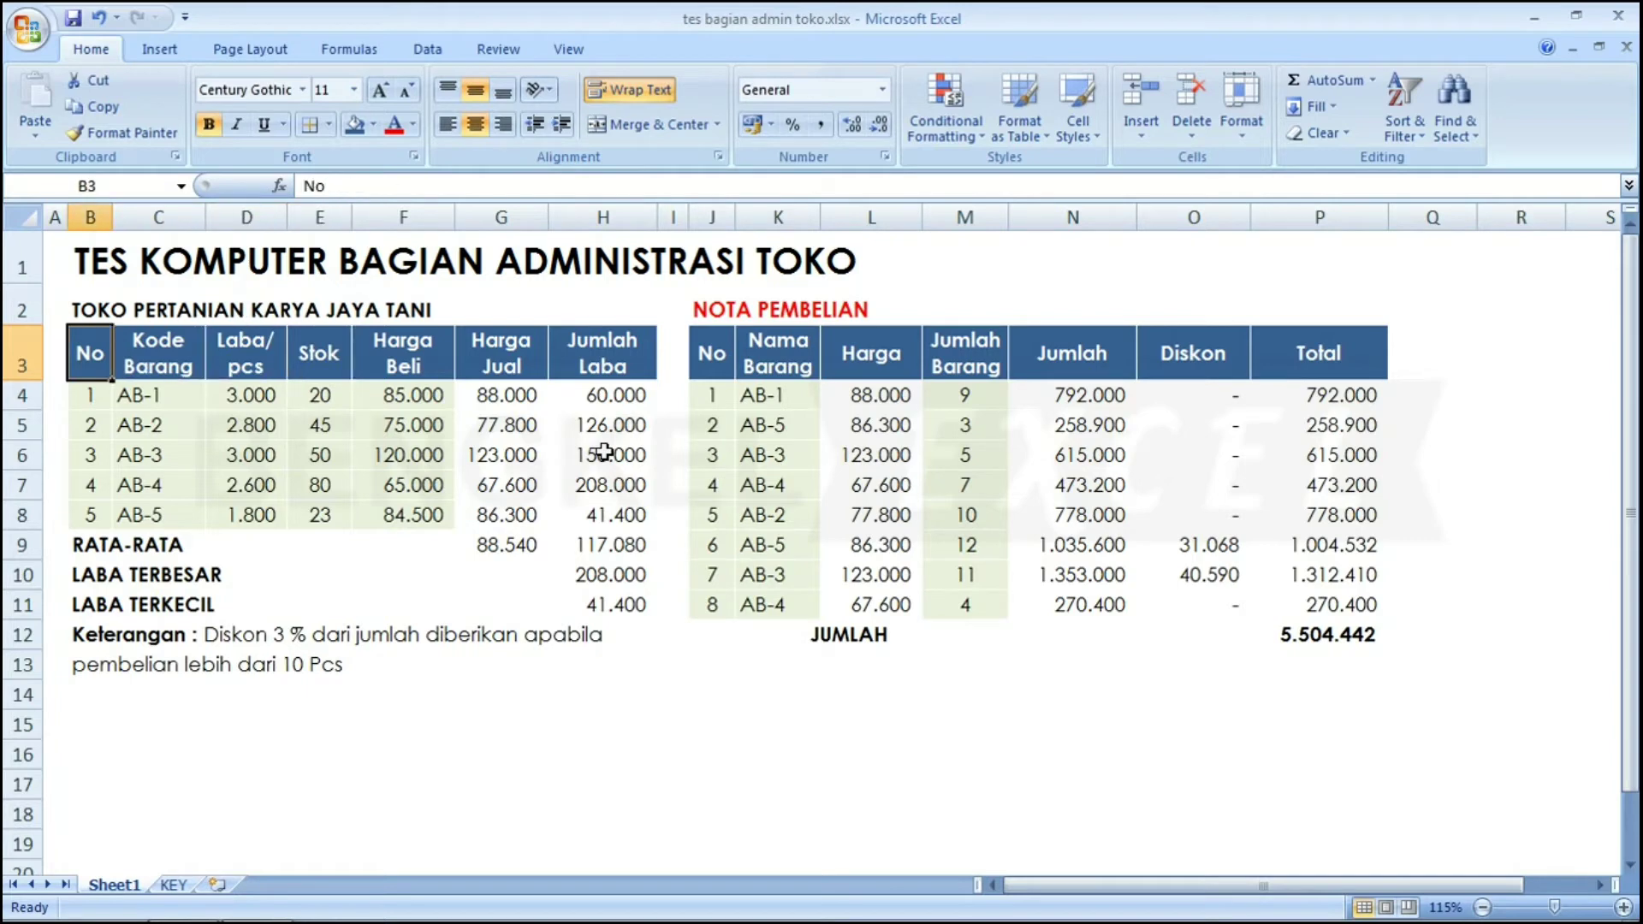
{"action": "key", "text": "Right"}
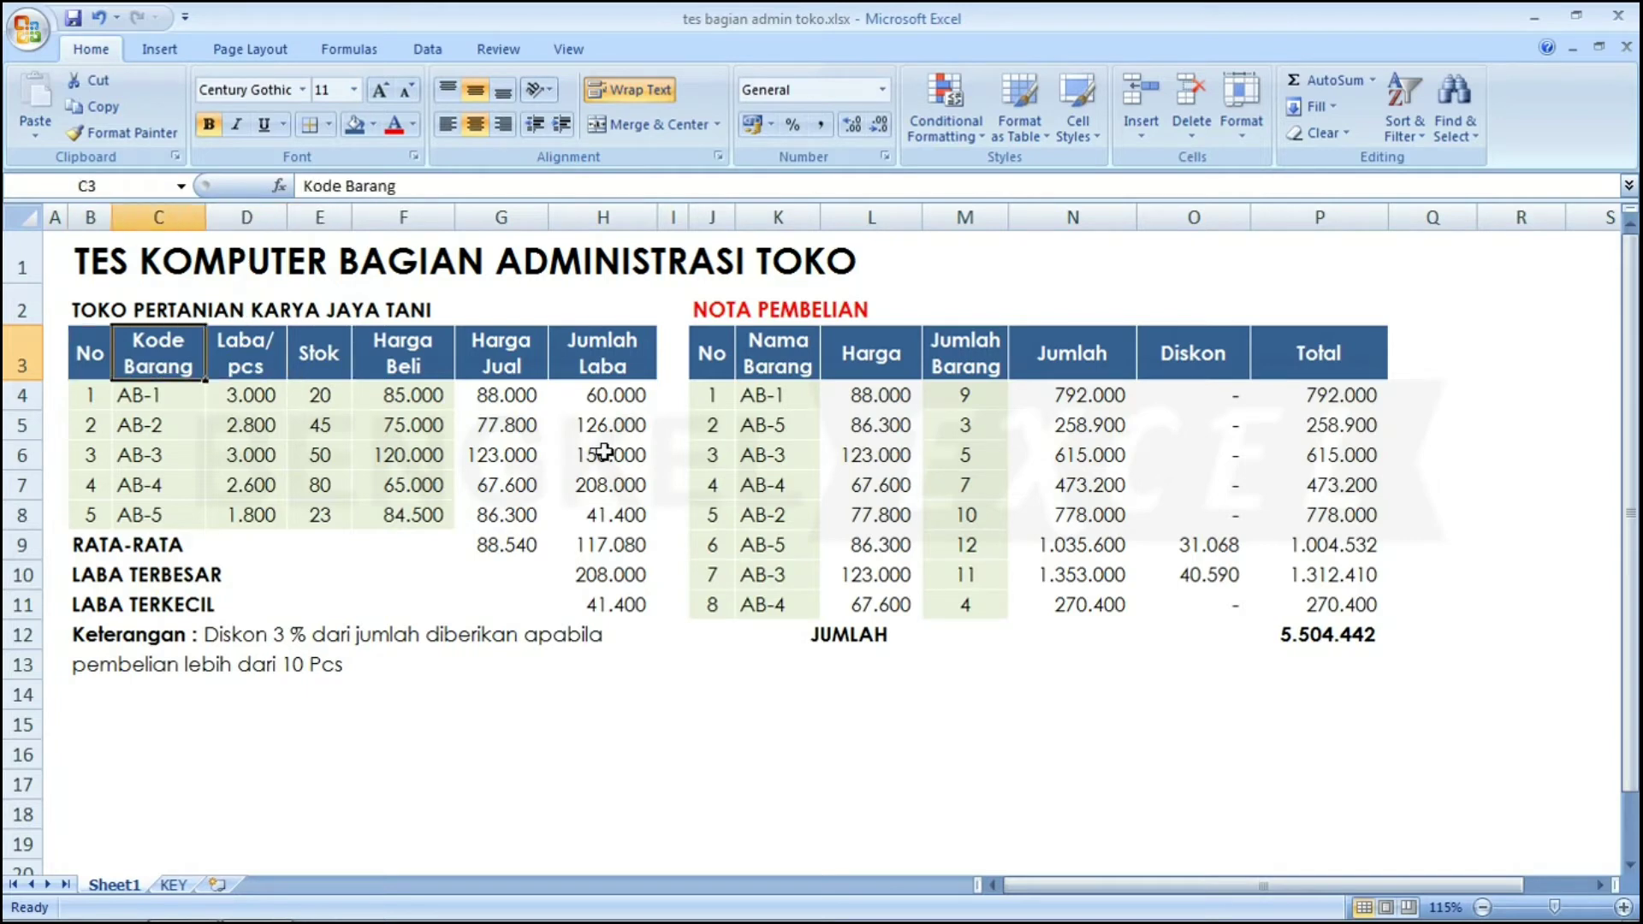
{"action": "key", "text": "Left"}
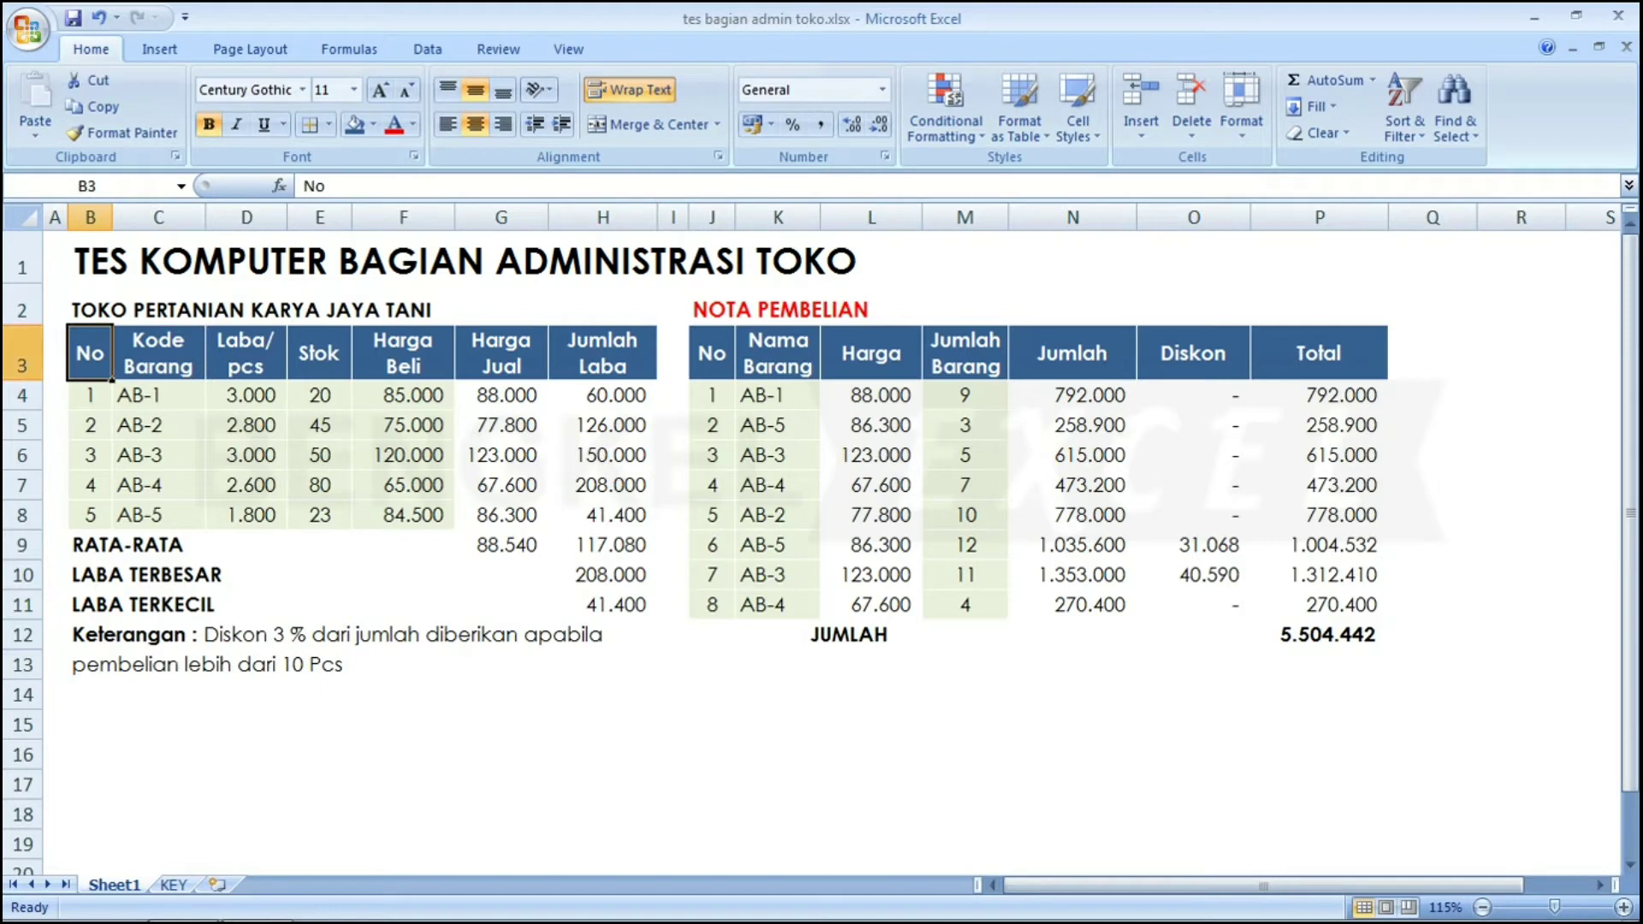
{"action": "left_click", "coordinate": [20, 352]}
{"action": "left_click", "coordinate": [105, 374]}
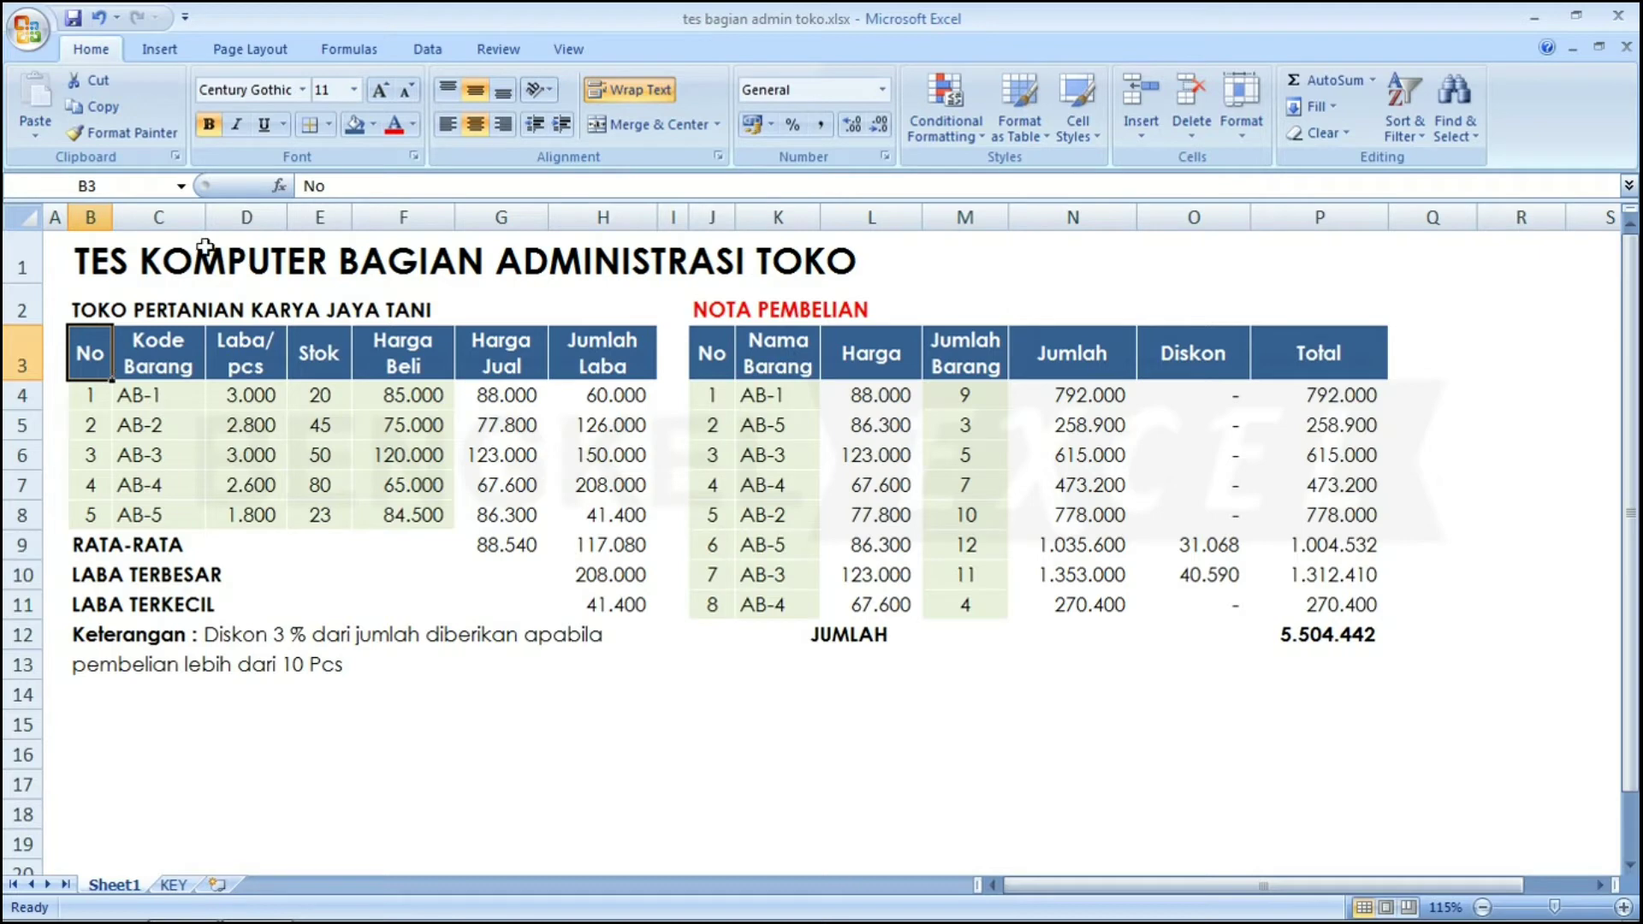
- Narrow column C, and turn Wrap Text off and back on for the Kode Barang header in C3
{"action": "left_click_drag", "start_coordinate": [206, 216], "coordinate": [155, 216]}
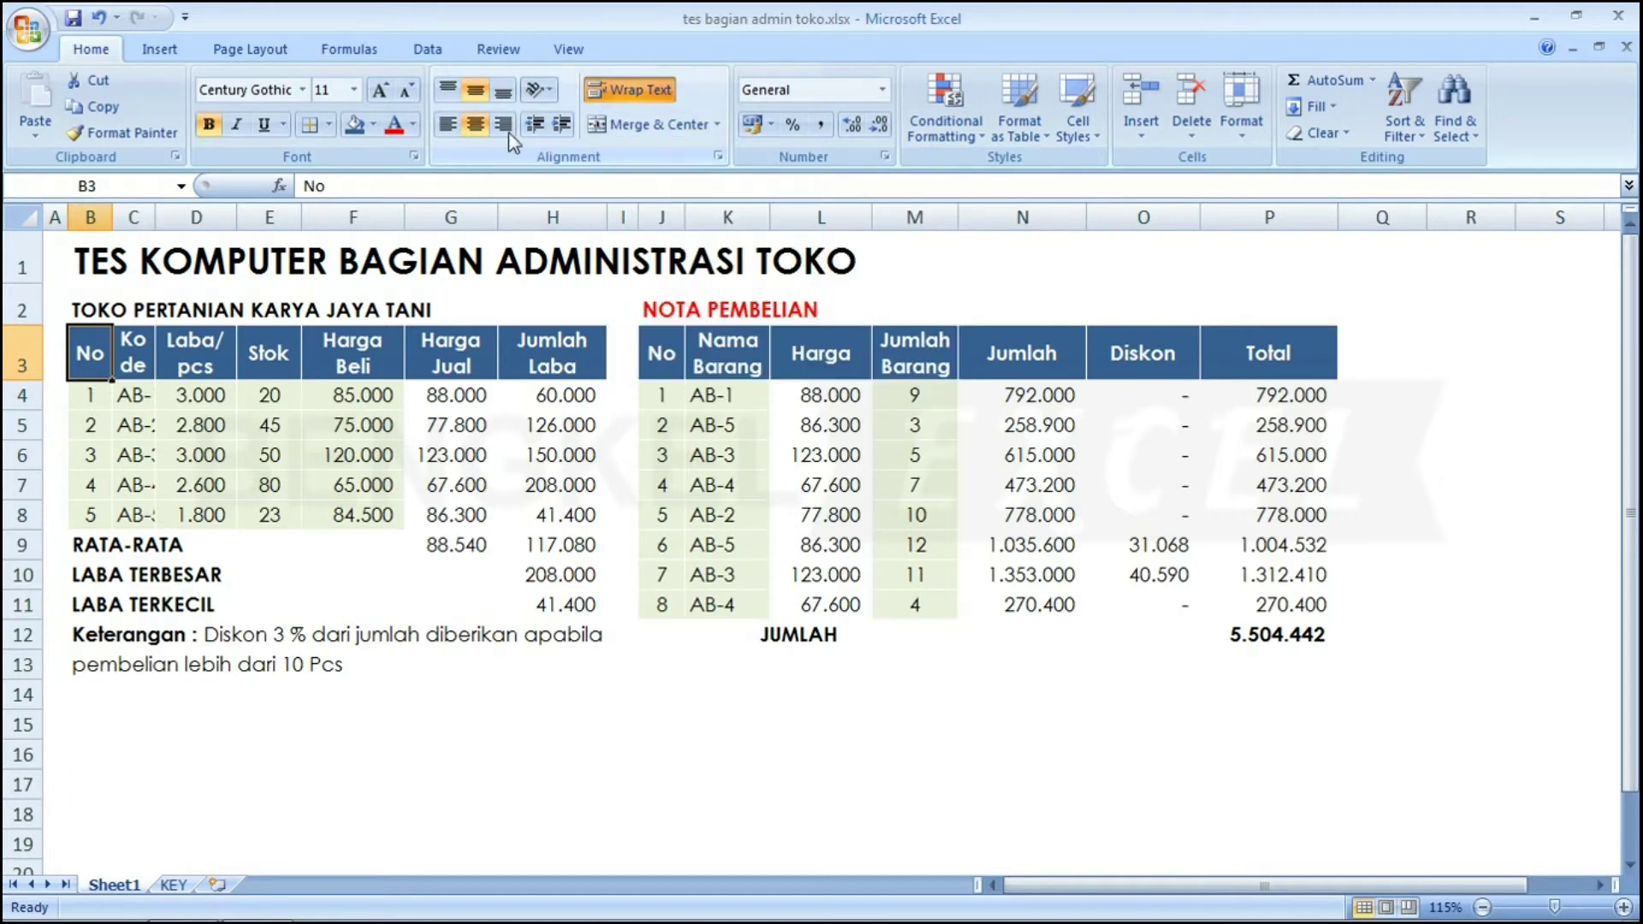
{"action": "left_click", "coordinate": [133, 339]}
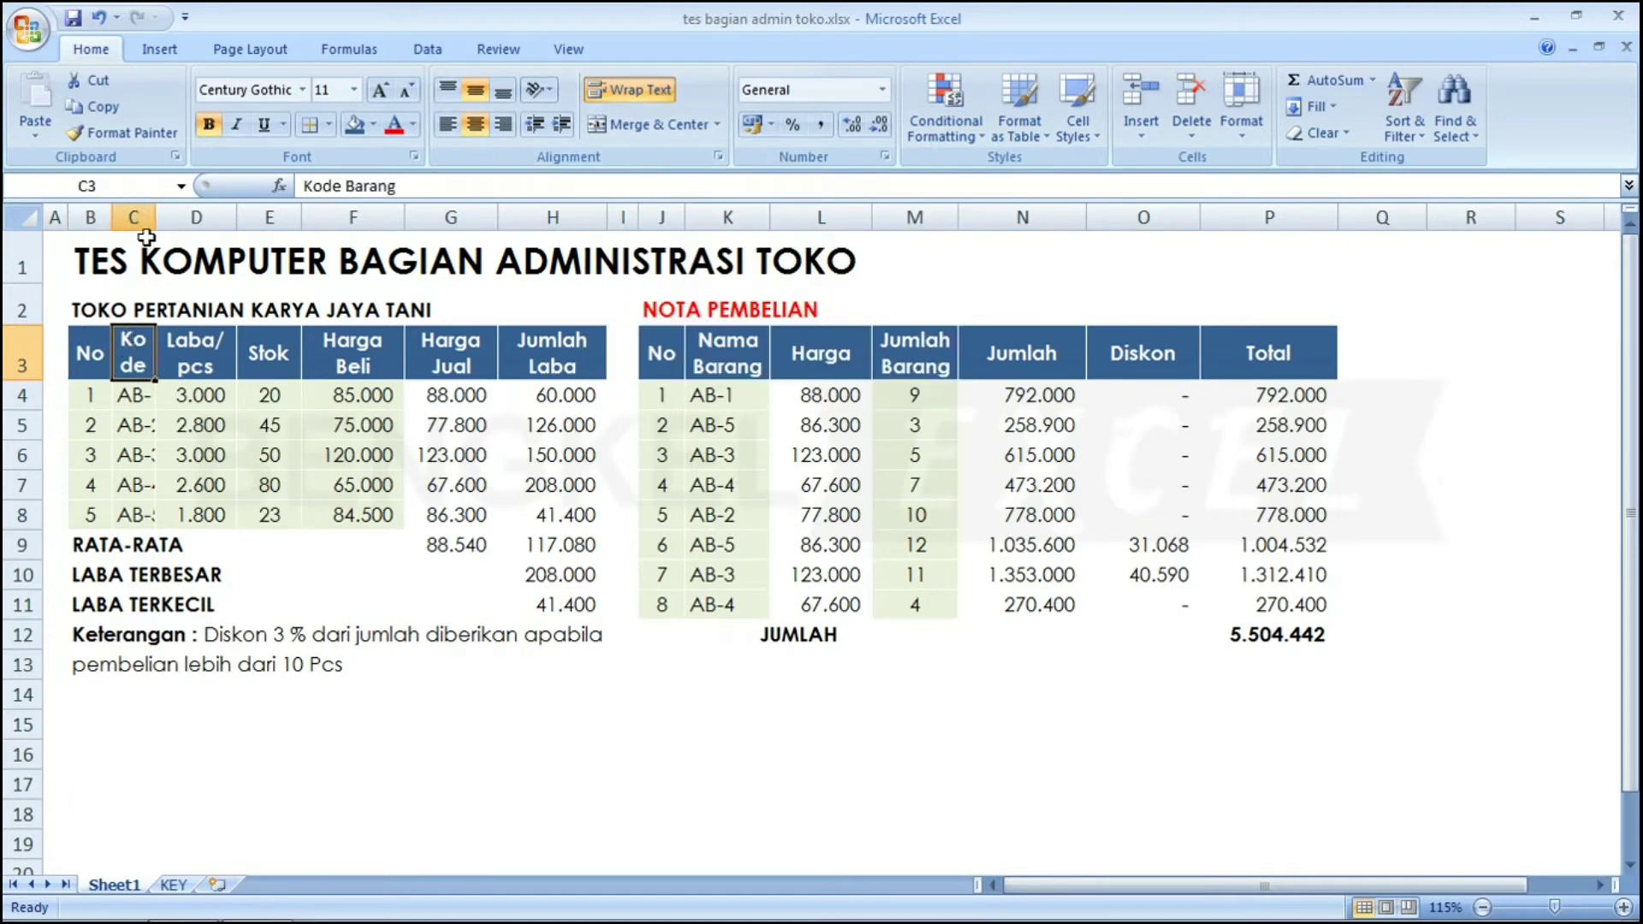
{"action": "left_click", "coordinate": [638, 82]}
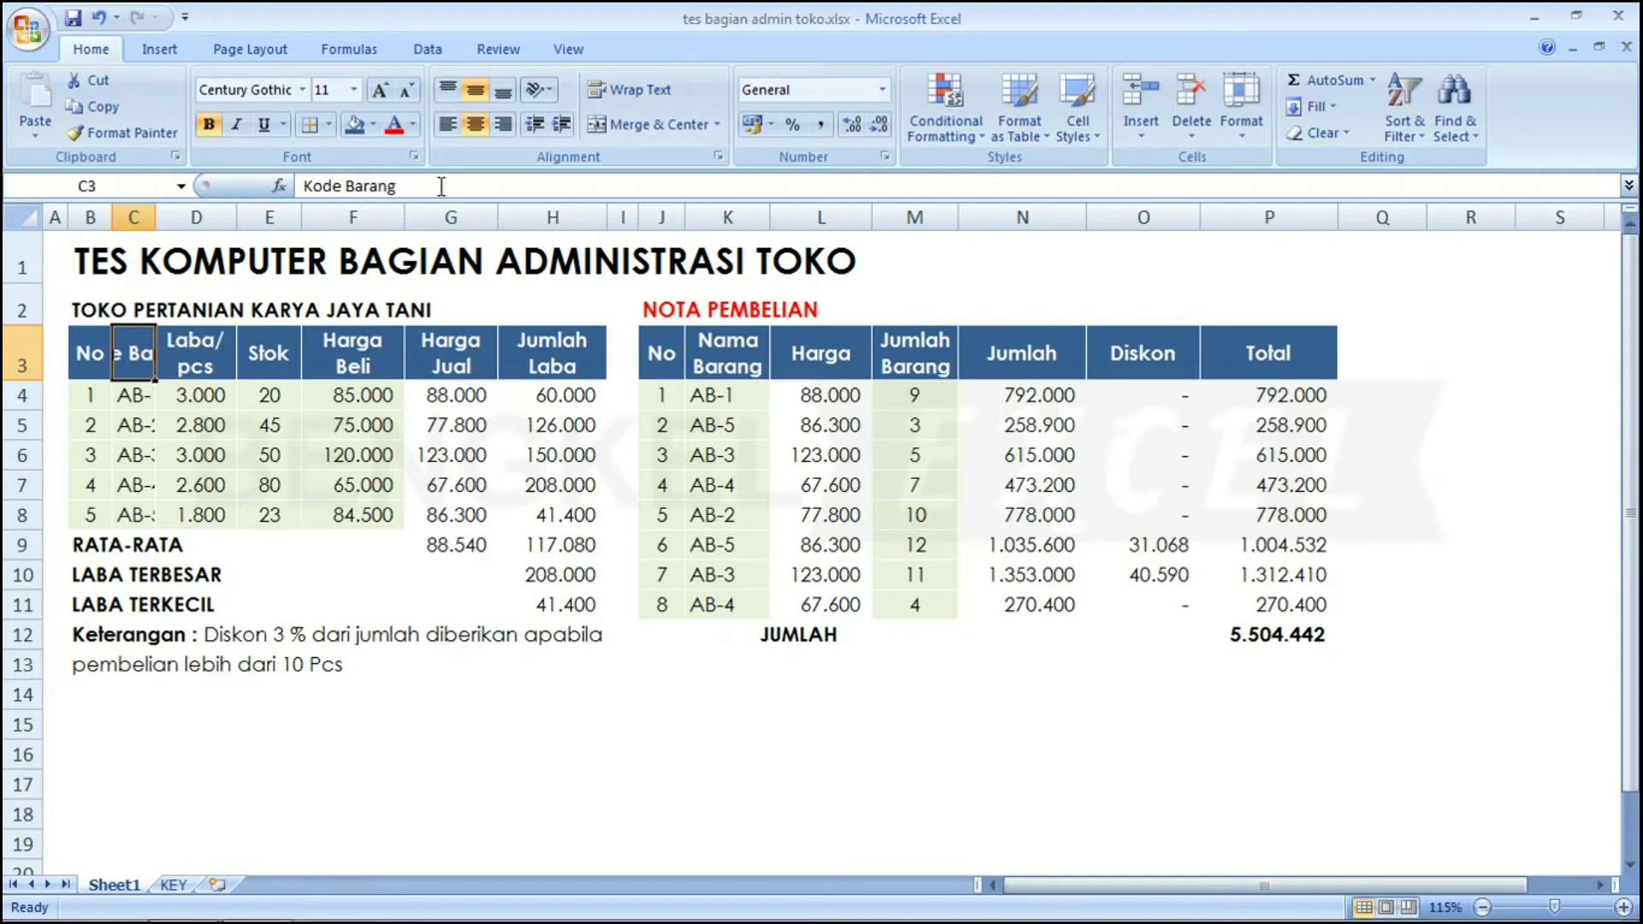
{"action": "left_click", "coordinate": [640, 99]}
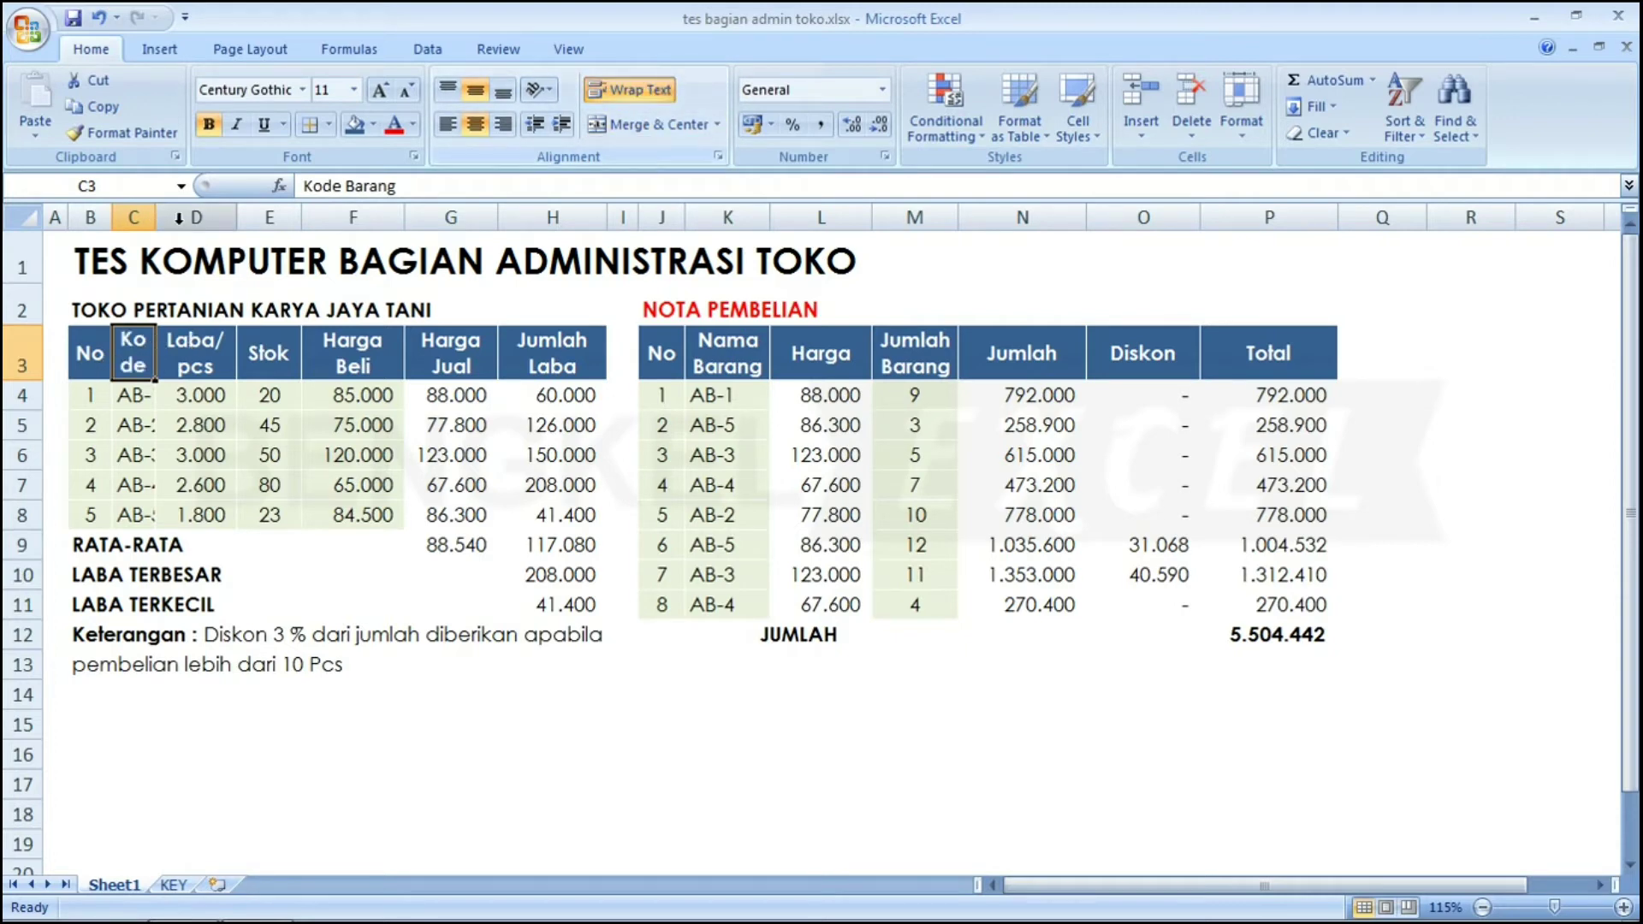
- Widen column C so the Kode Barang header fits on two wrapped lines
{"action": "left_click_drag", "start_coordinate": [155, 218], "coordinate": [191, 219]}
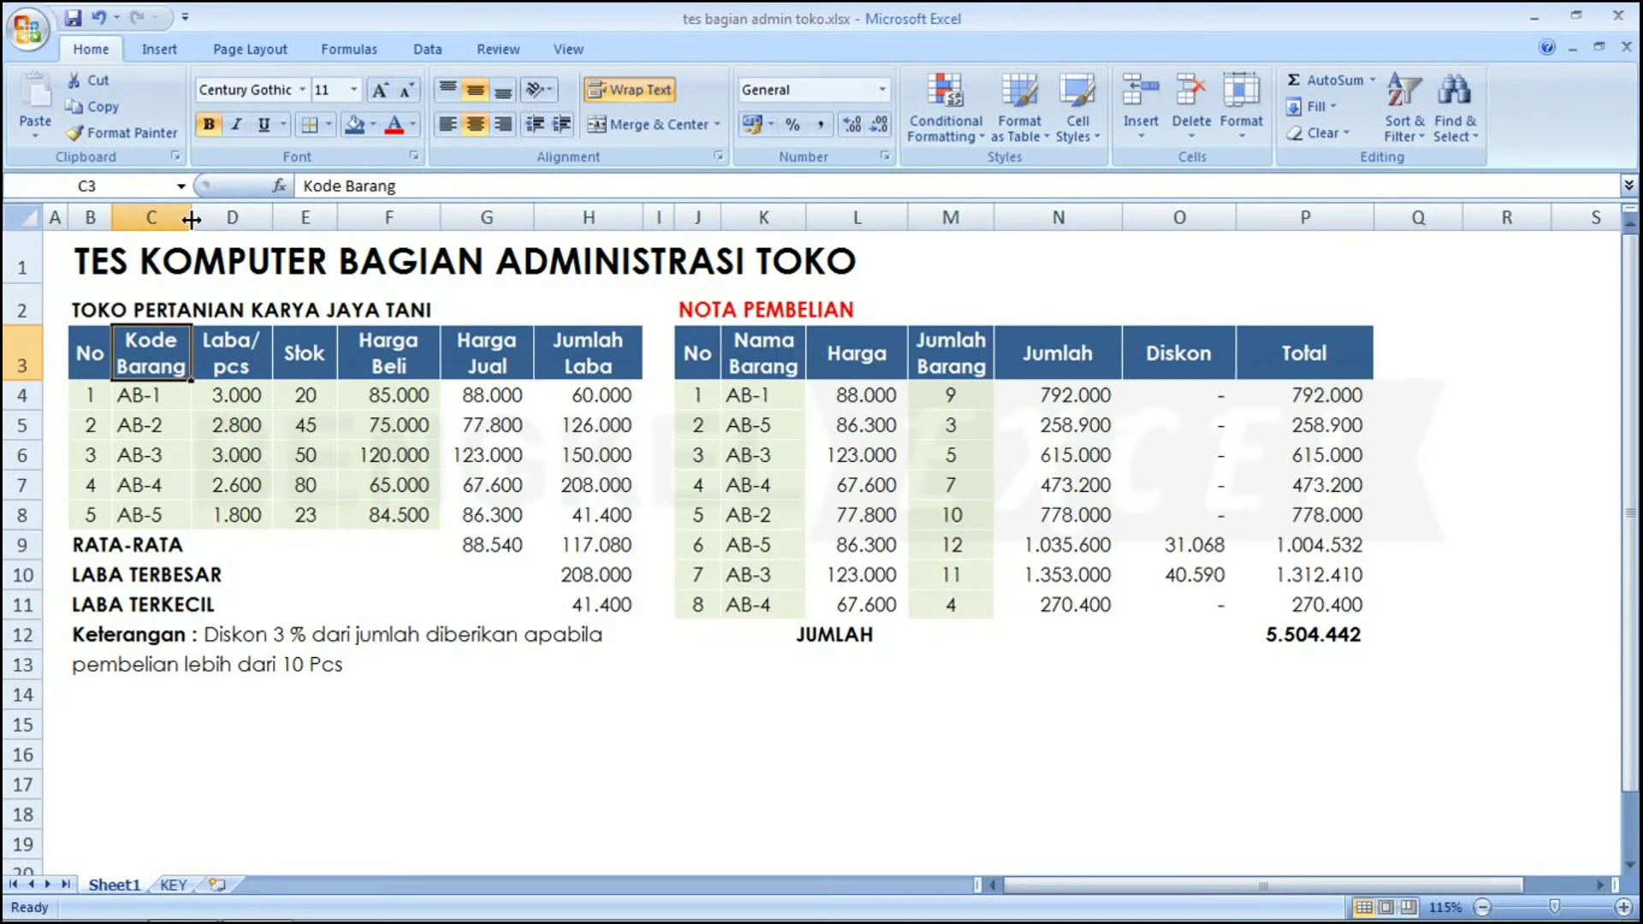
{"action": "key", "text": "Down"}
{"action": "key", "text": "Down"}
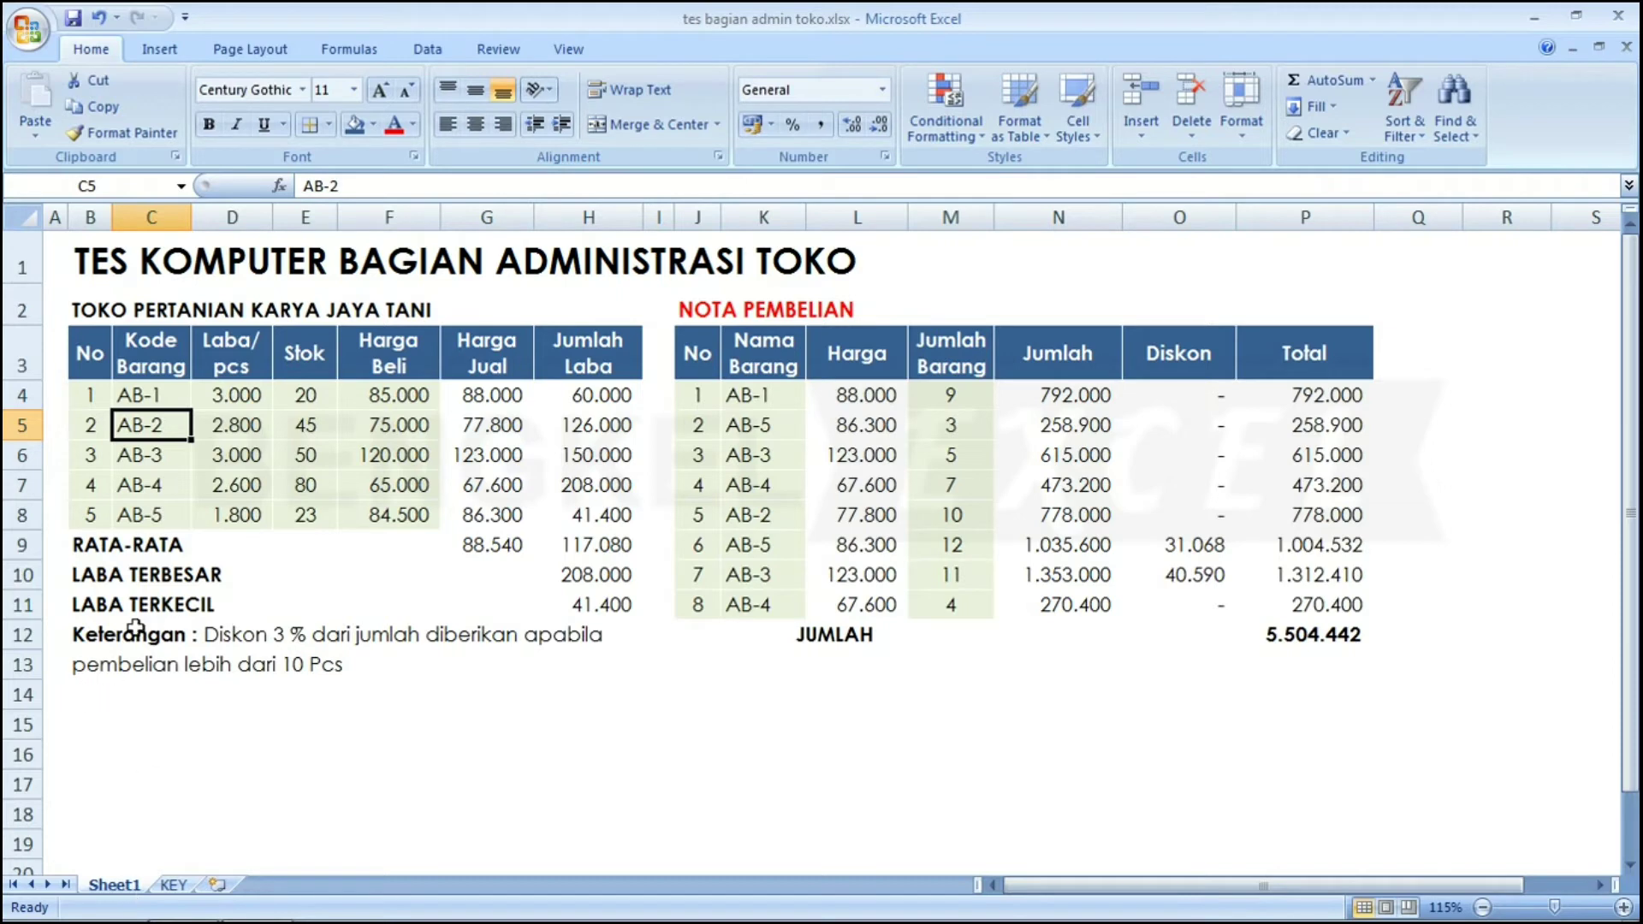
- Rename the worksheet Sheet1 as Tes Komputer Nama
{"action": "right_click", "coordinate": [120, 894]}
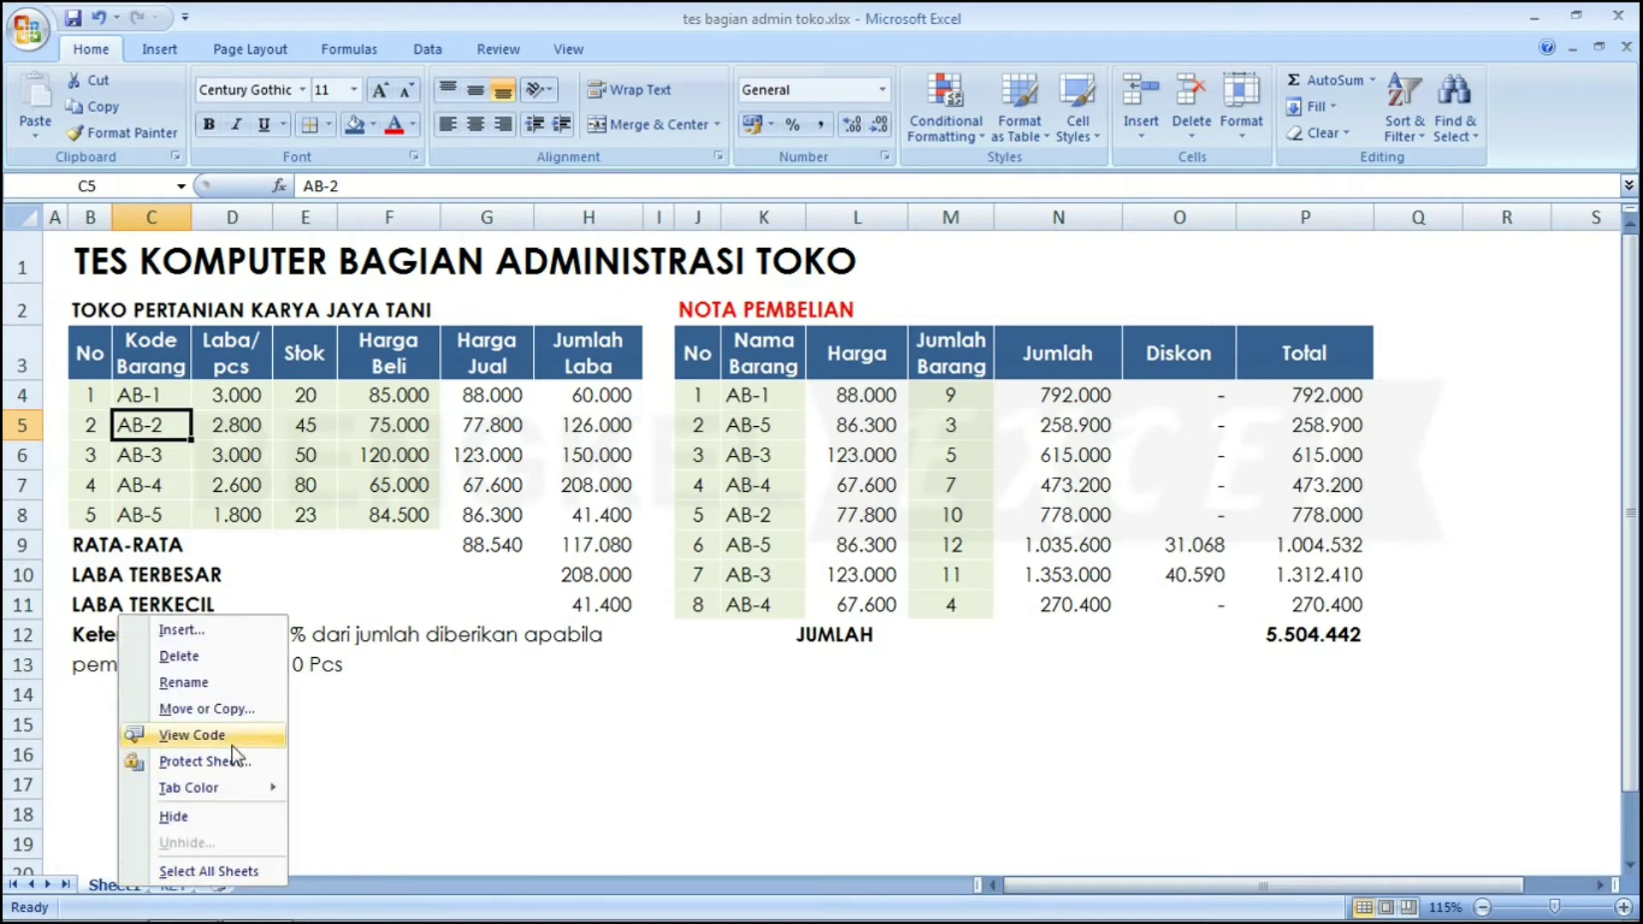
{"action": "left_click", "coordinate": [232, 690]}
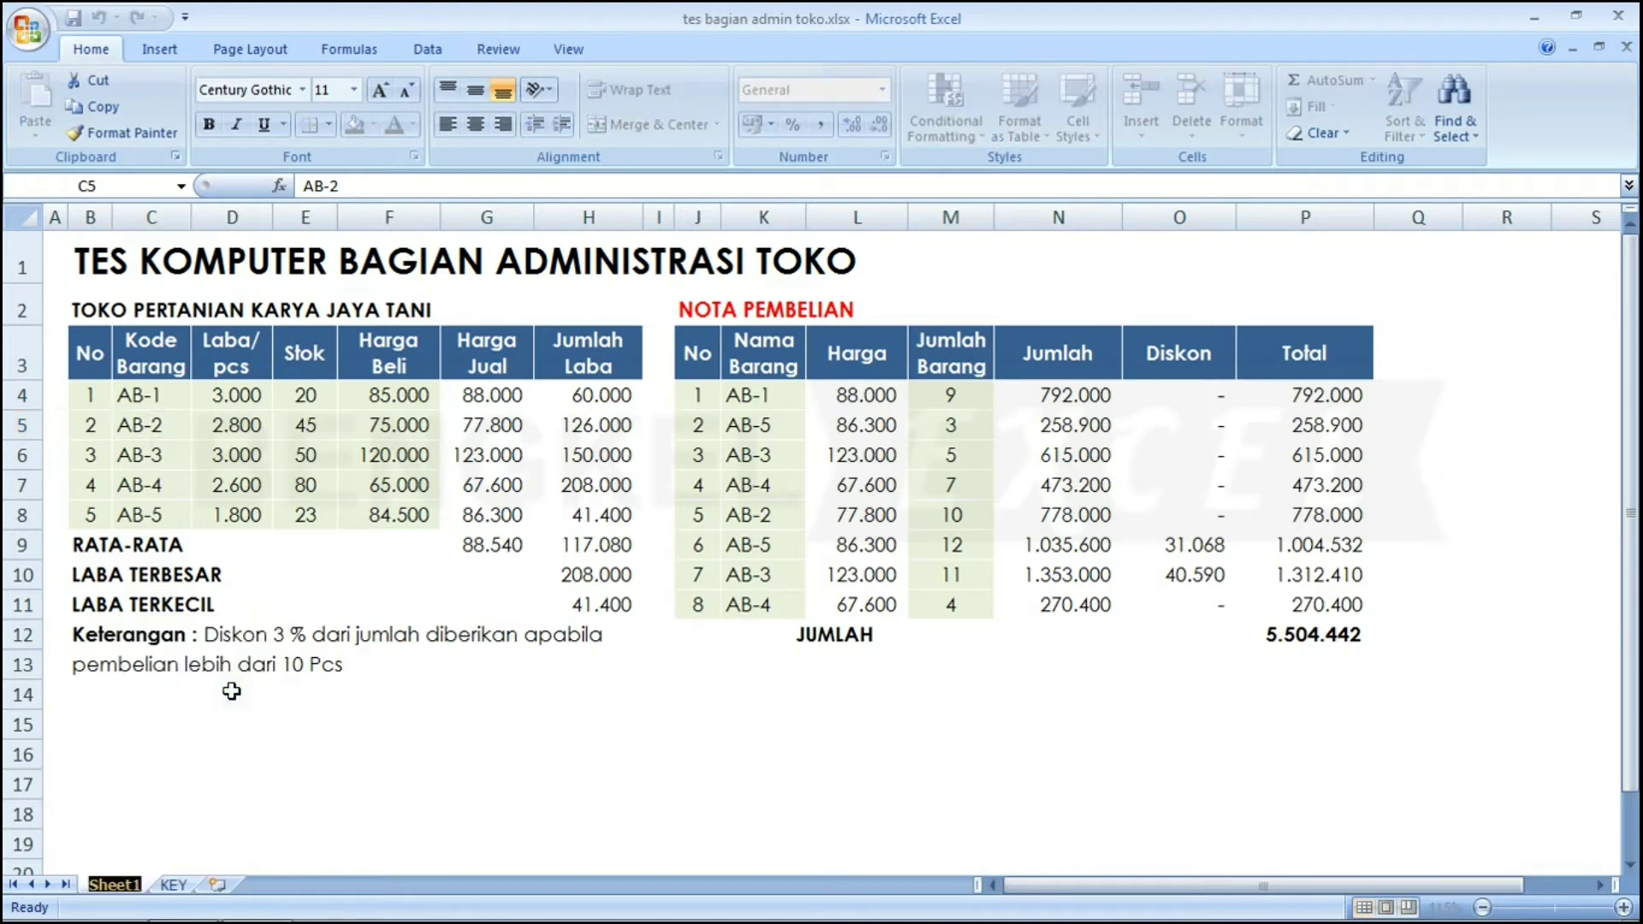
{"action": "type", "text": "T"}
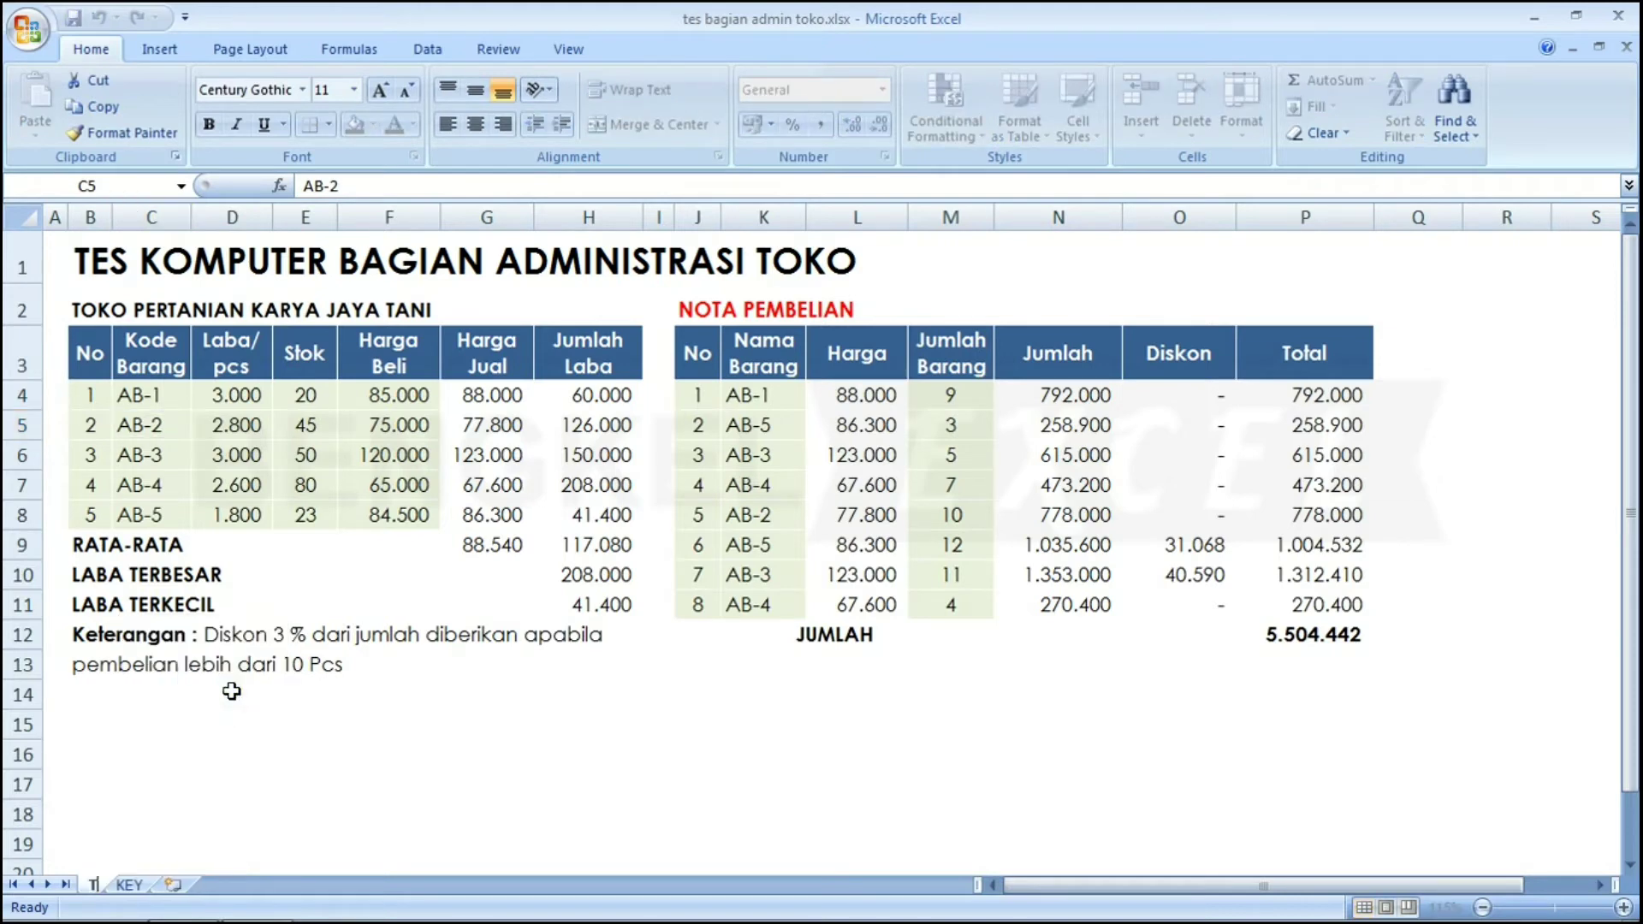
{"action": "type", "text": "es Kom"}
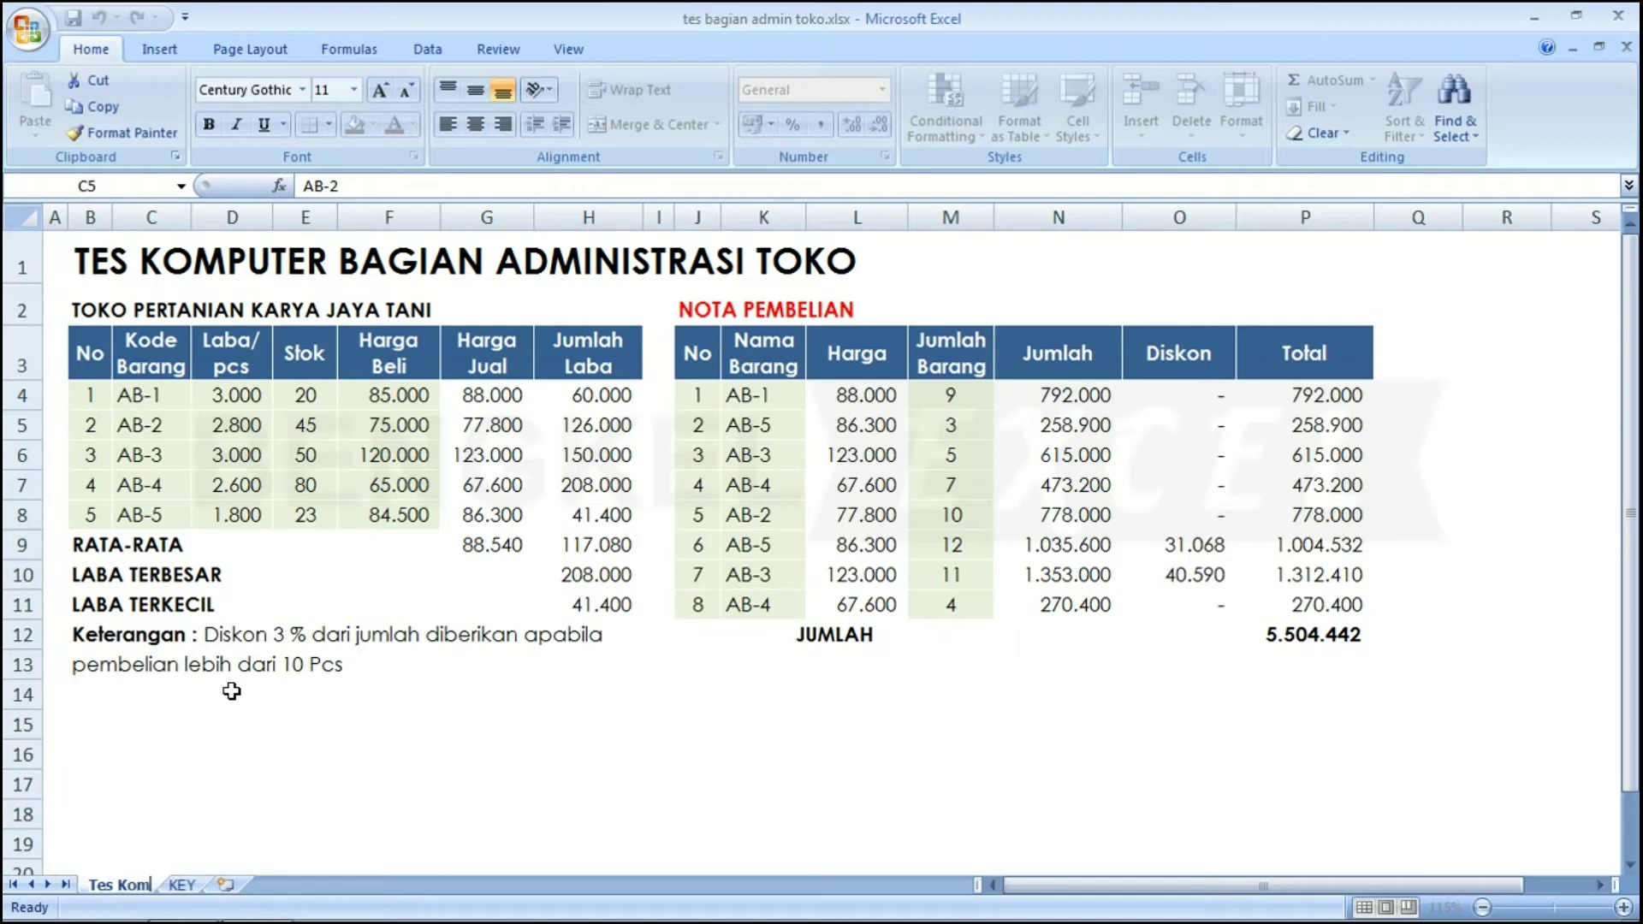
{"action": "type", "text": "puter"}
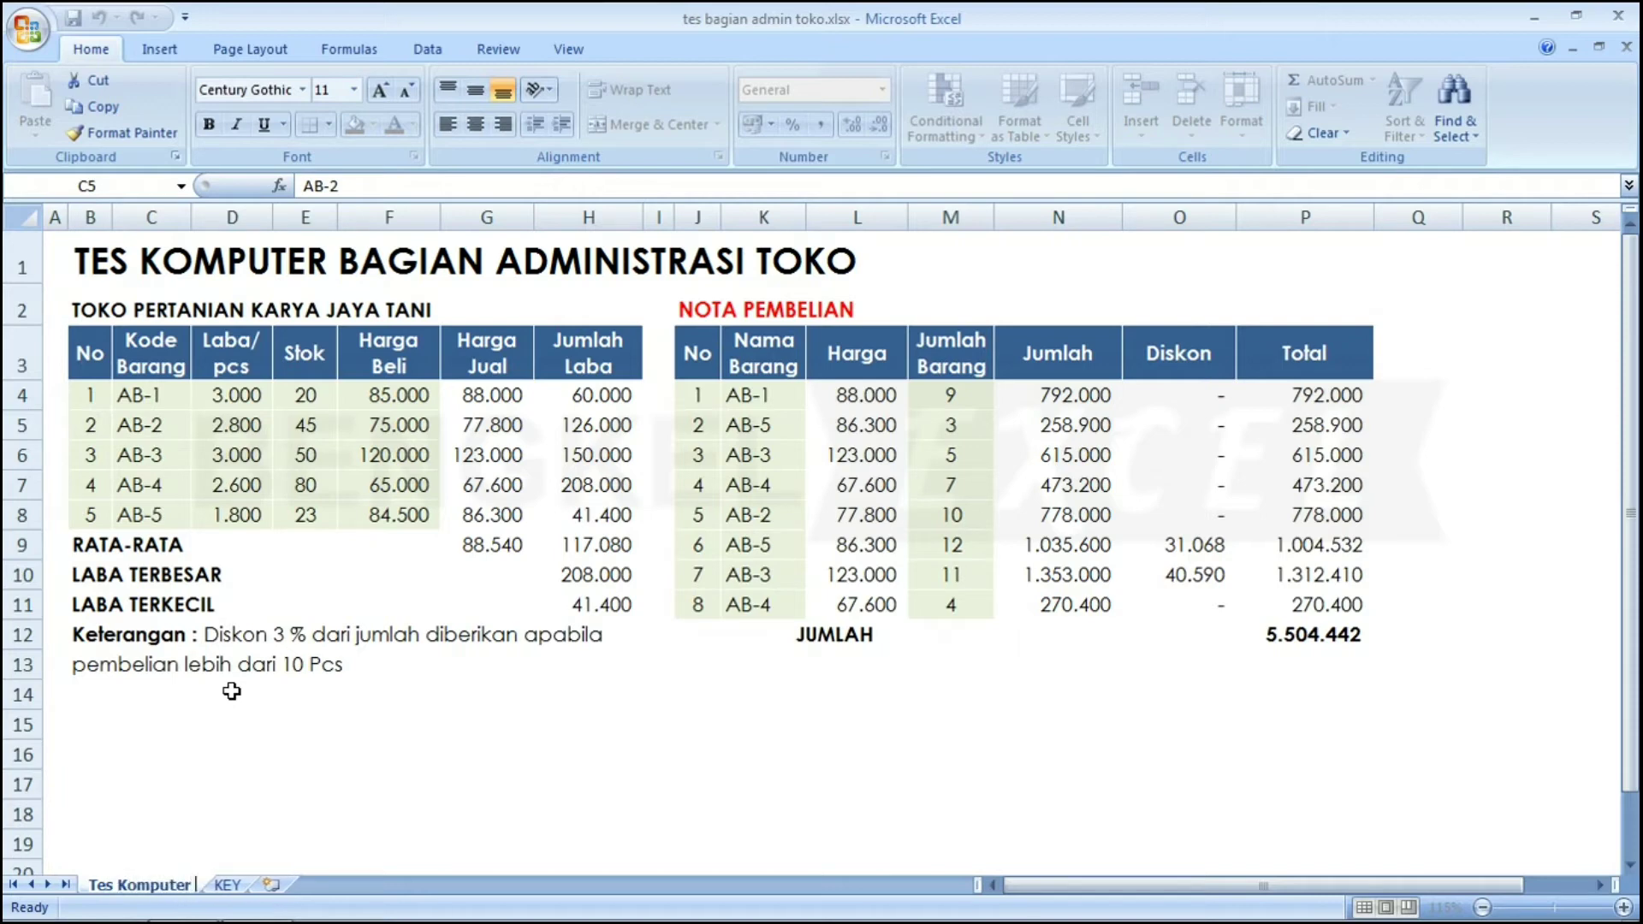
{"action": "type", "text": " Na"}
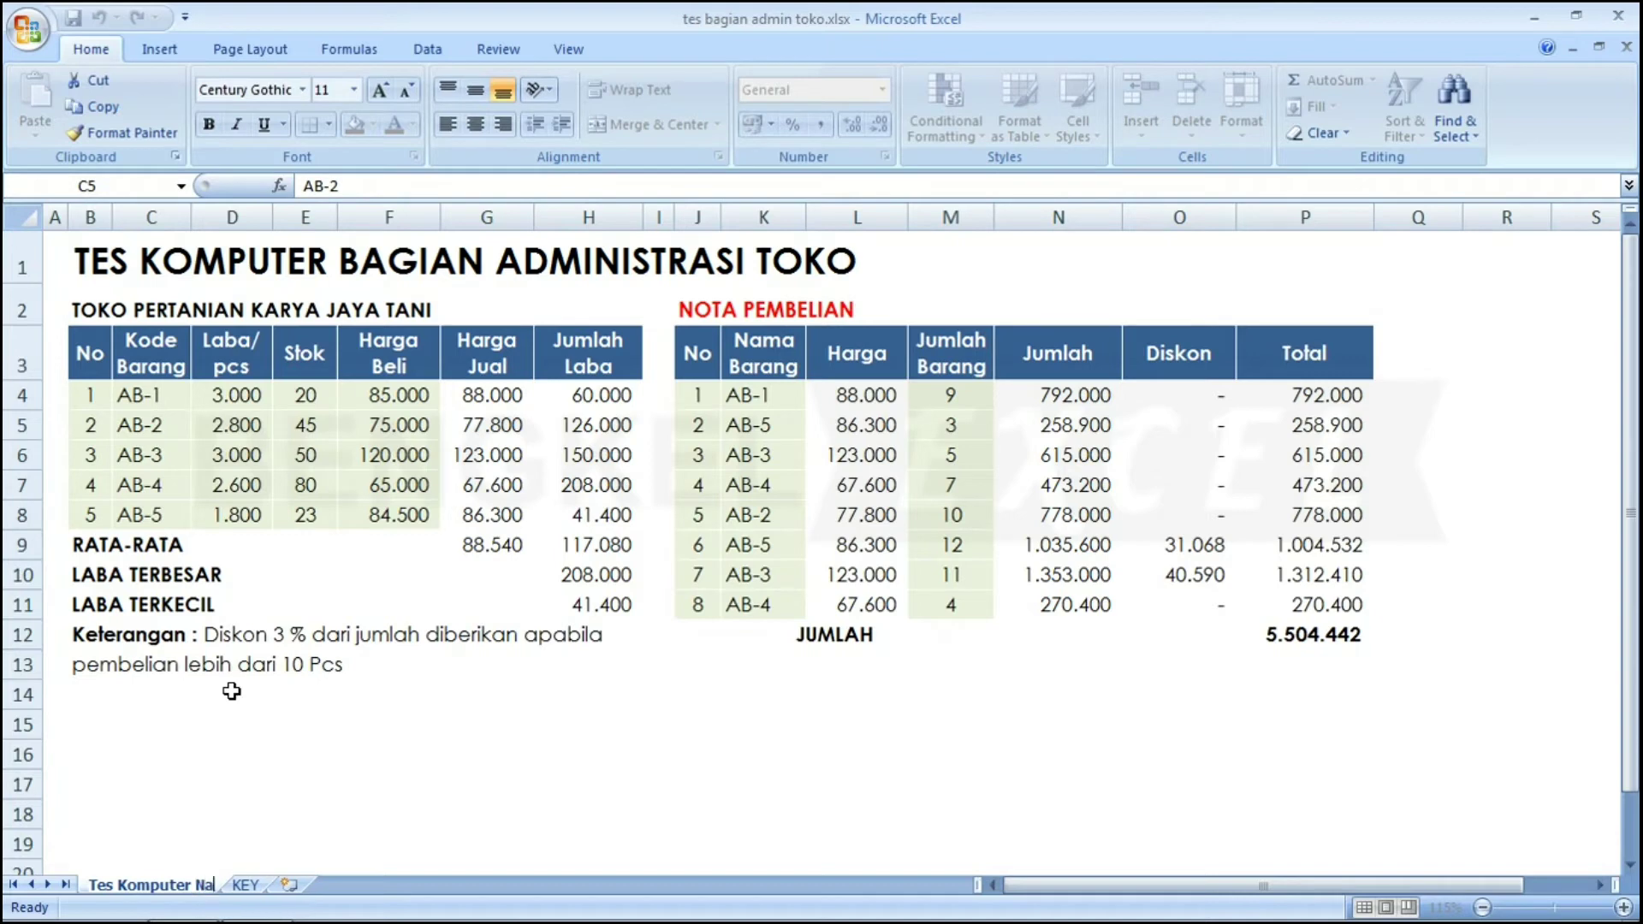
{"action": "type", "text": "ma"}
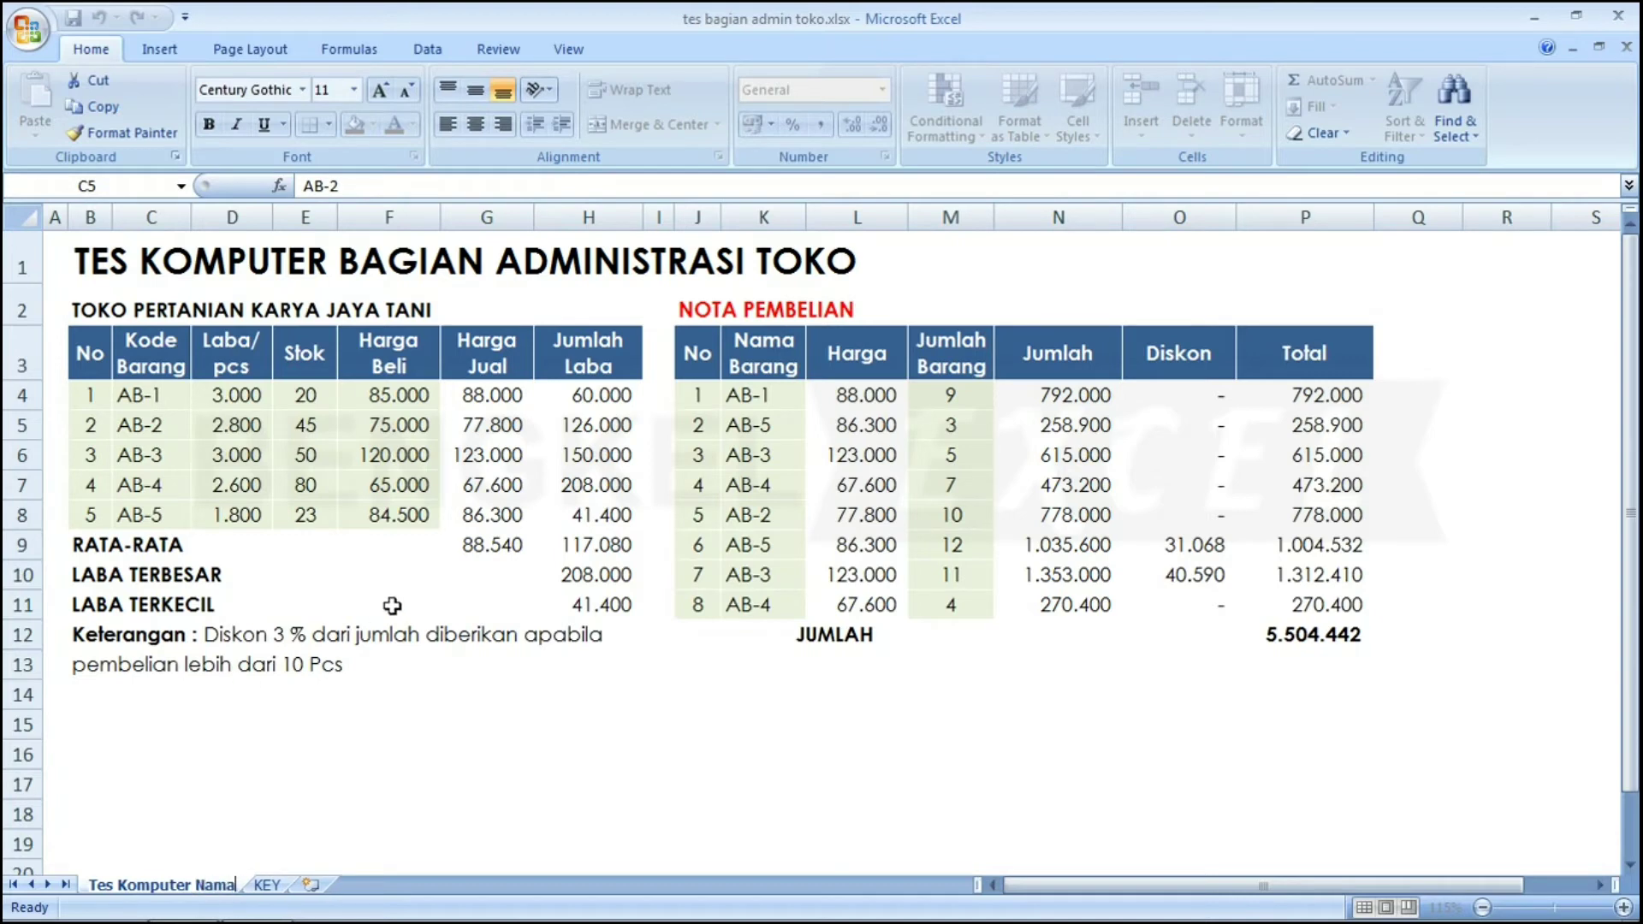
{"action": "left_click", "coordinate": [389, 605]}
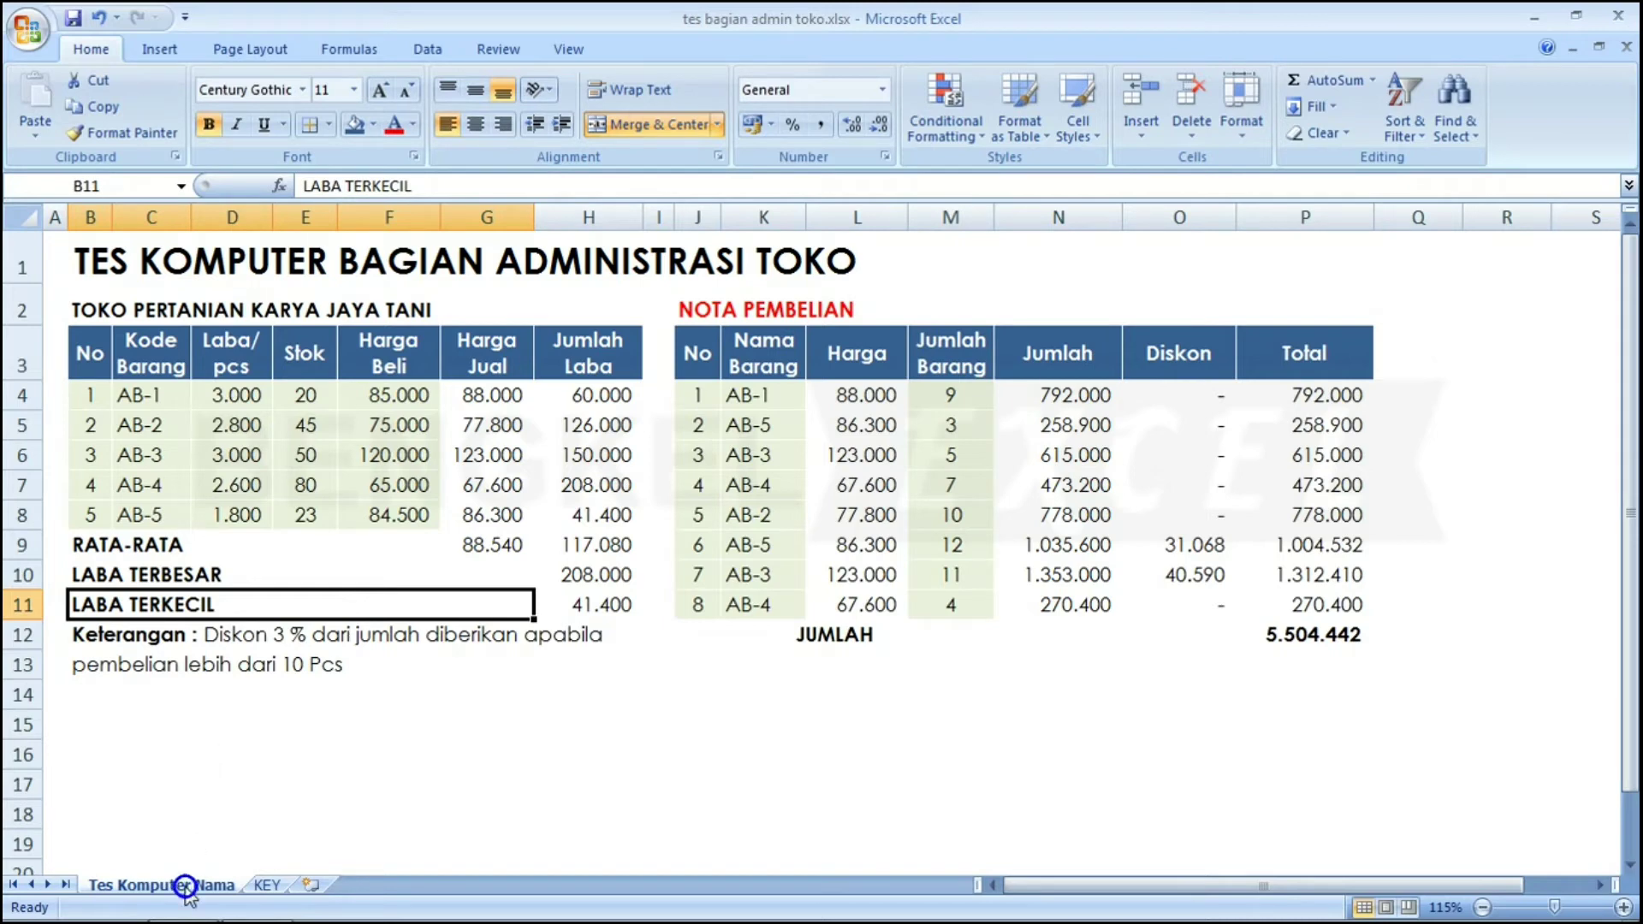
- Examine the row 4 cells across both tables, including the Harga Jual formula in G4 and the Harga lookup in L4
{"action": "left_click", "coordinate": [761, 396]}
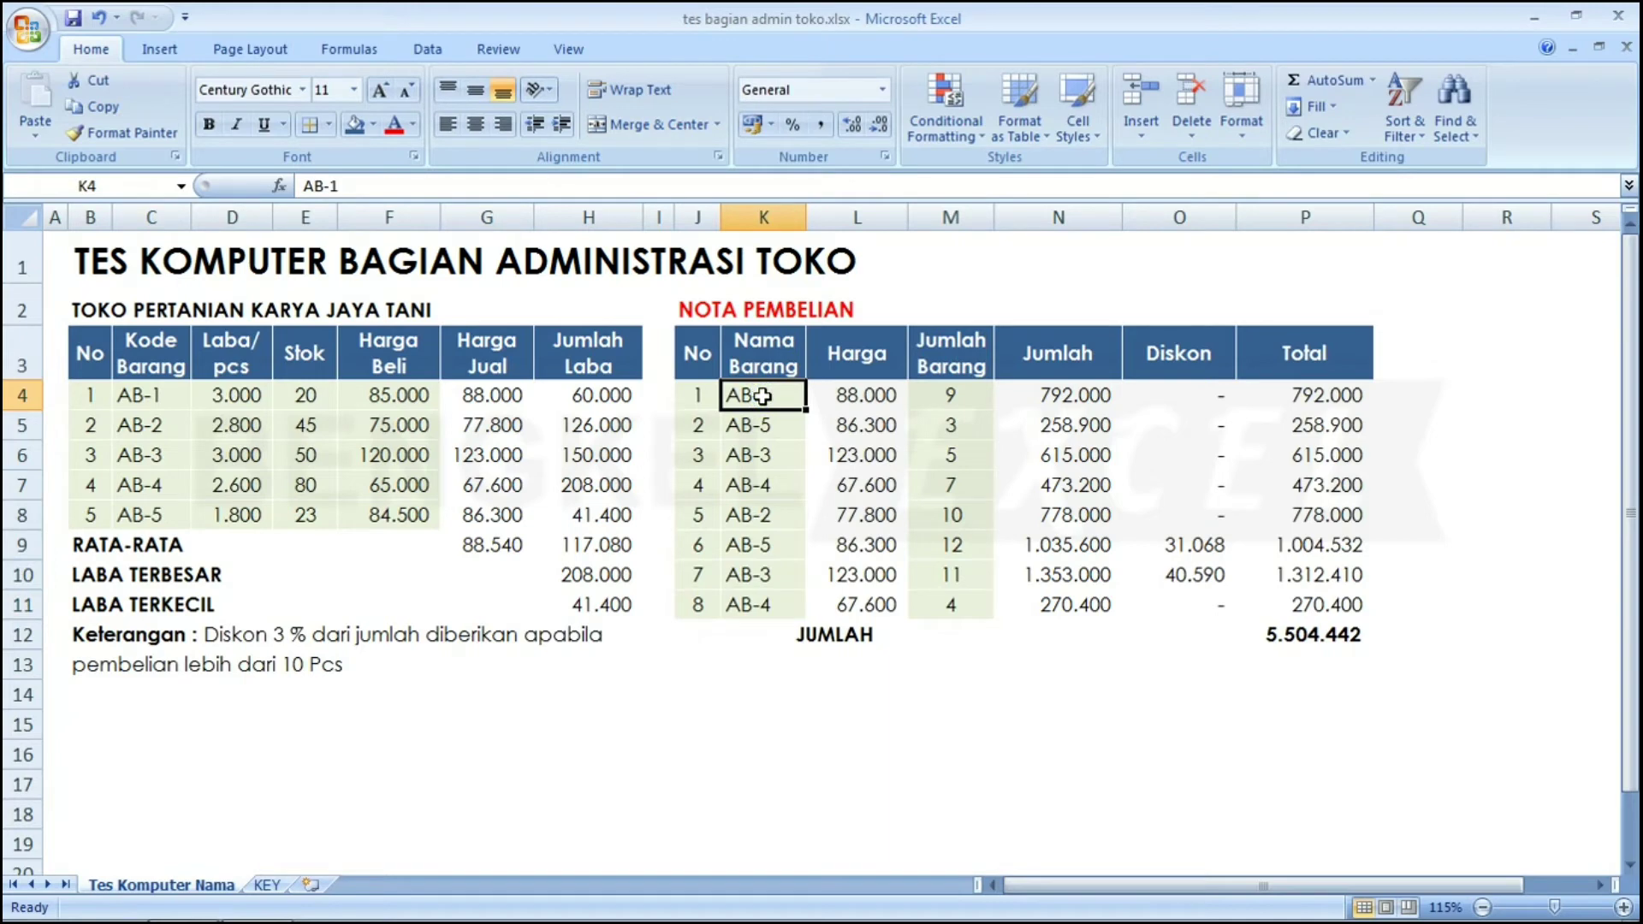
{"action": "key", "text": "Left"}
{"action": "key", "text": "Left"}
{"action": "key", "text": "Left"}
{"action": "key", "text": "Left"}
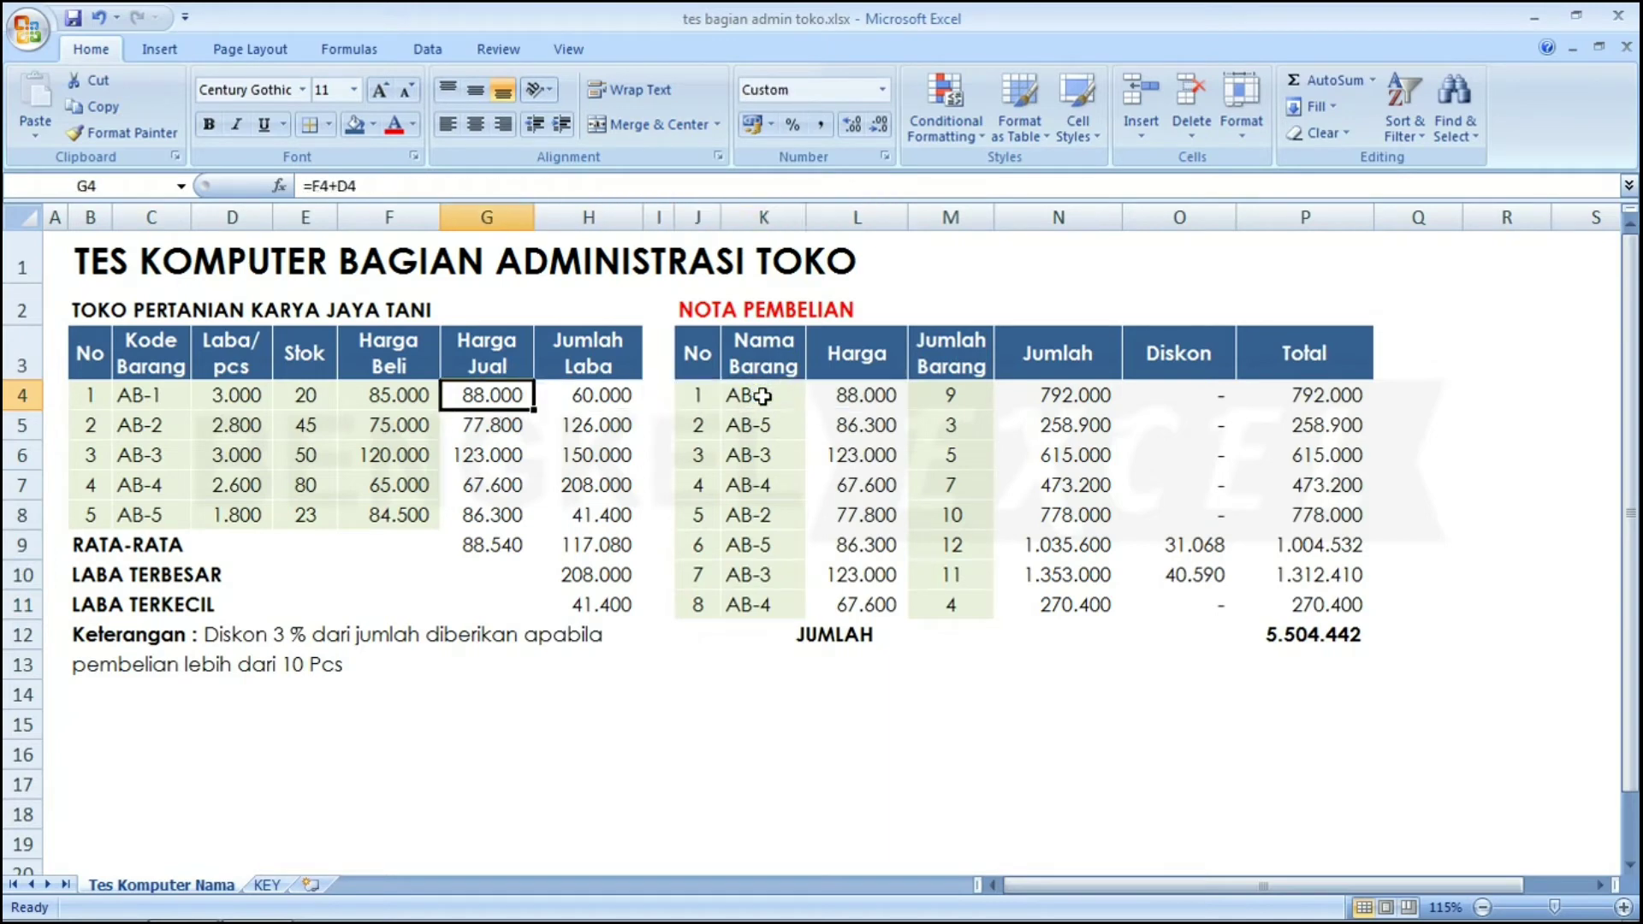
{"action": "key", "text": "Right"}
{"action": "key", "text": "Right"}
{"action": "key", "text": "Right"}
{"action": "key", "text": "Right"}
{"action": "key", "text": "Right"}
{"action": "key", "text": "Right"}
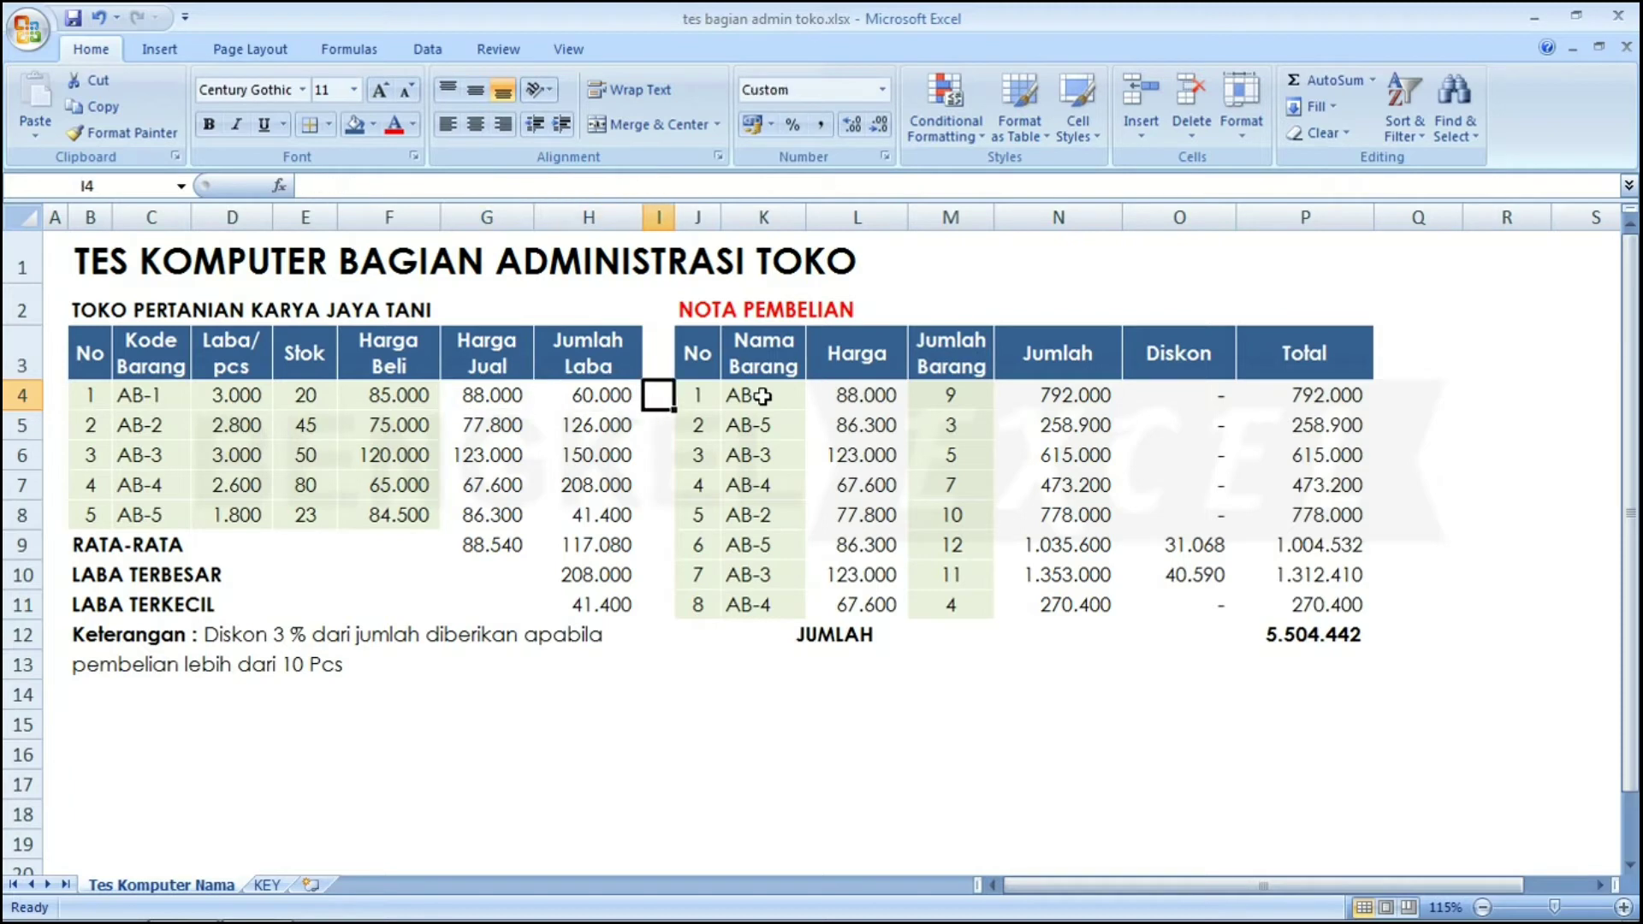
{"action": "key", "text": "Left"}
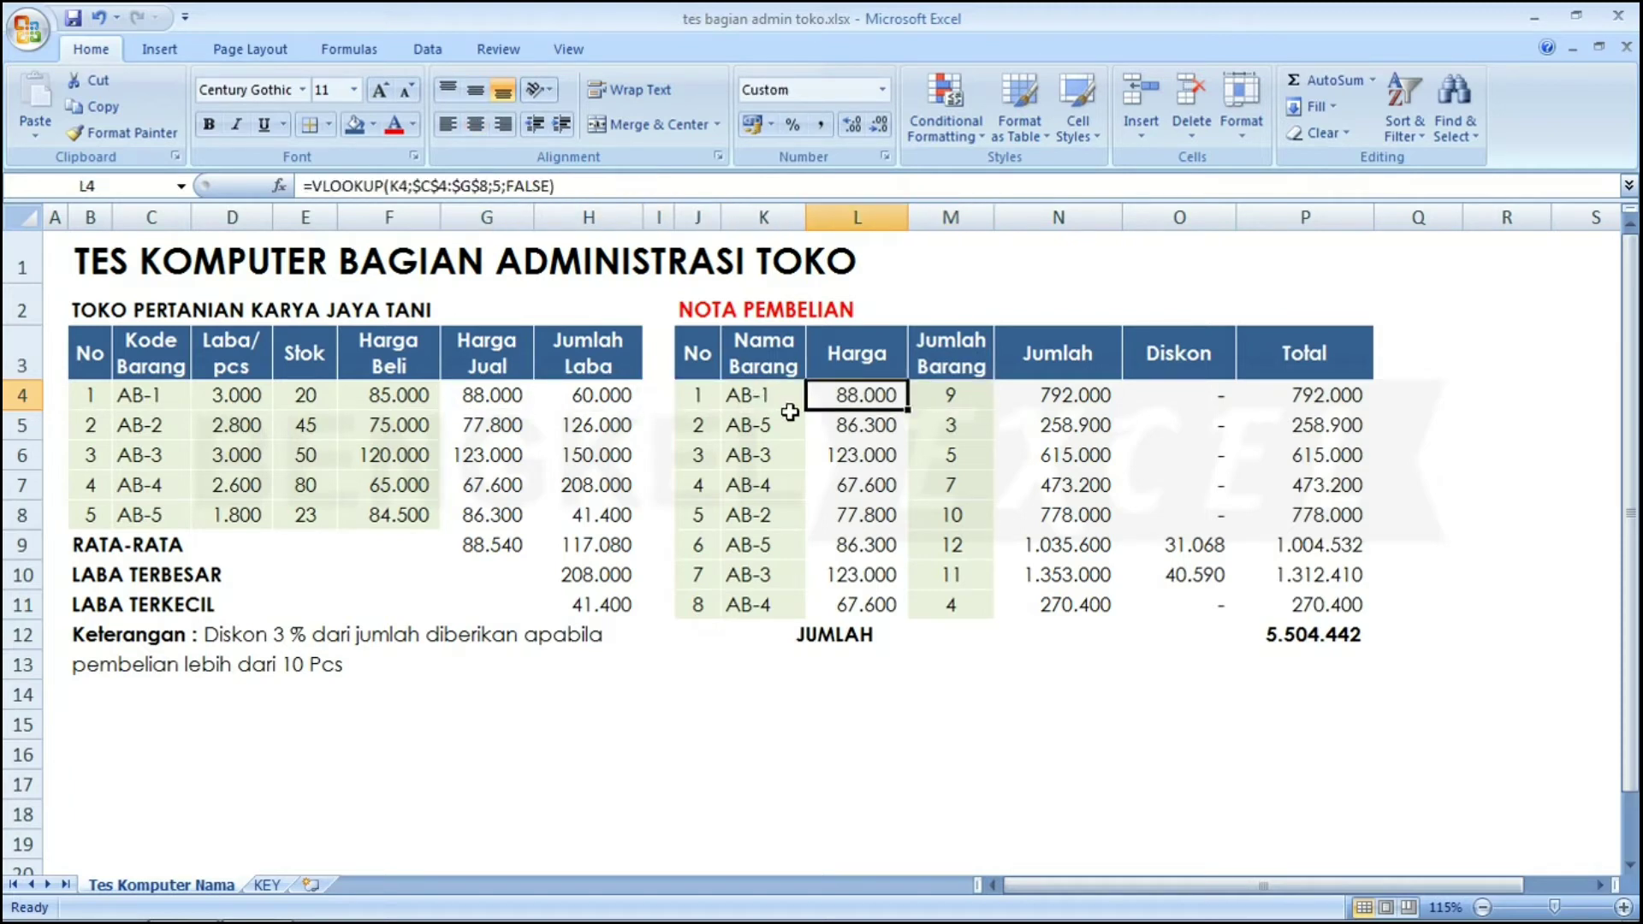
- Open the VLOOKUP formula in L4 for review and examine its lookup value and table range arguments
{"action": "double_click", "coordinate": [860, 396]}
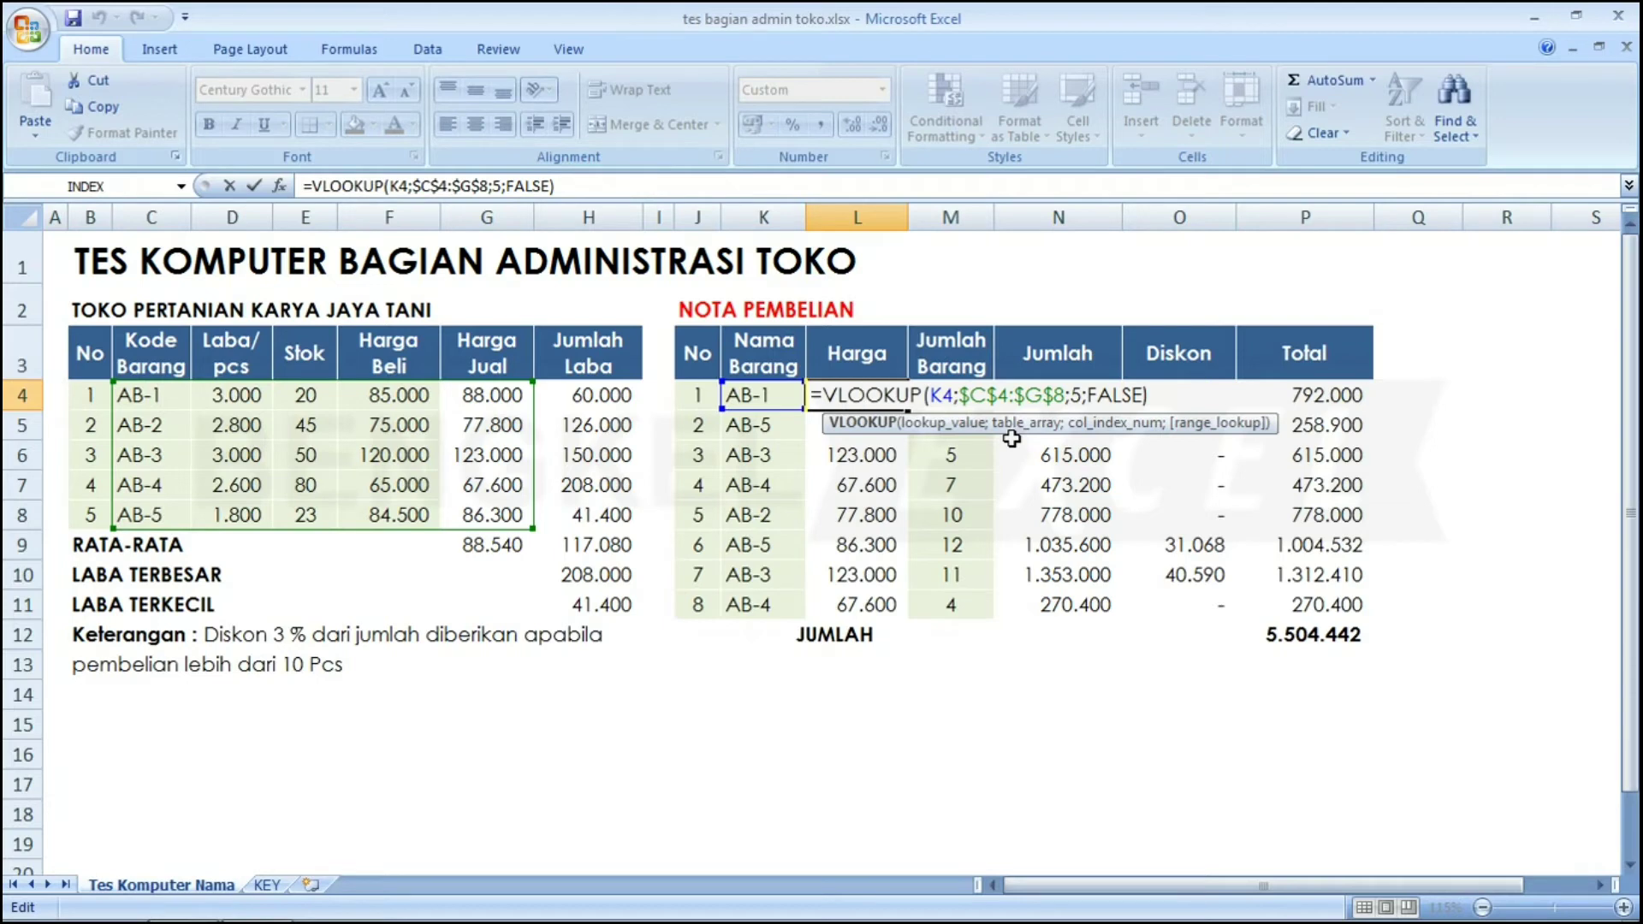
{"action": "key", "text": "Right"}
{"action": "key", "text": "Right"}
{"action": "key", "text": "Right"}
{"action": "key", "text": "Right"}
{"action": "key", "text": "Right"}
{"action": "key", "text": "Right"}
{"action": "key", "text": "Right"}
{"action": "key", "text": "Right"}
{"action": "key", "text": "Right"}
{"action": "key", "text": "Right"}
{"action": "key", "text": "Right"}
{"action": "key", "text": "Right"}
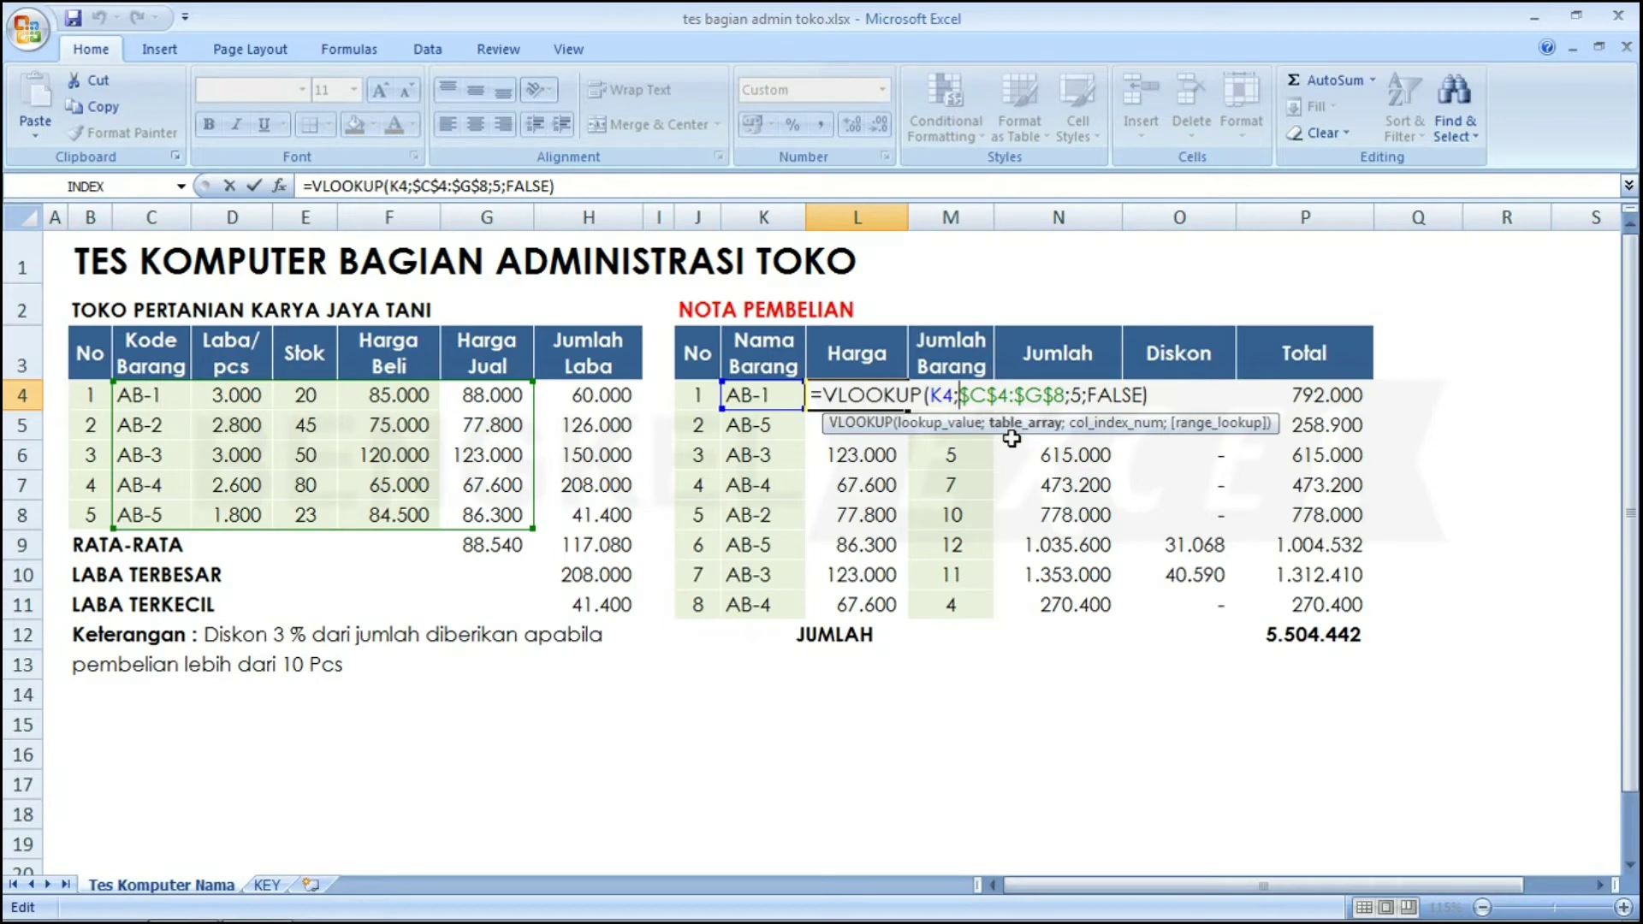
{"action": "key", "text": "Left"}
{"action": "key", "text": "Left"}
{"action": "key", "text": "Left"}
{"action": "key", "text": "Left"}
{"action": "key", "text": "Left"}
{"action": "key", "text": "Left"}
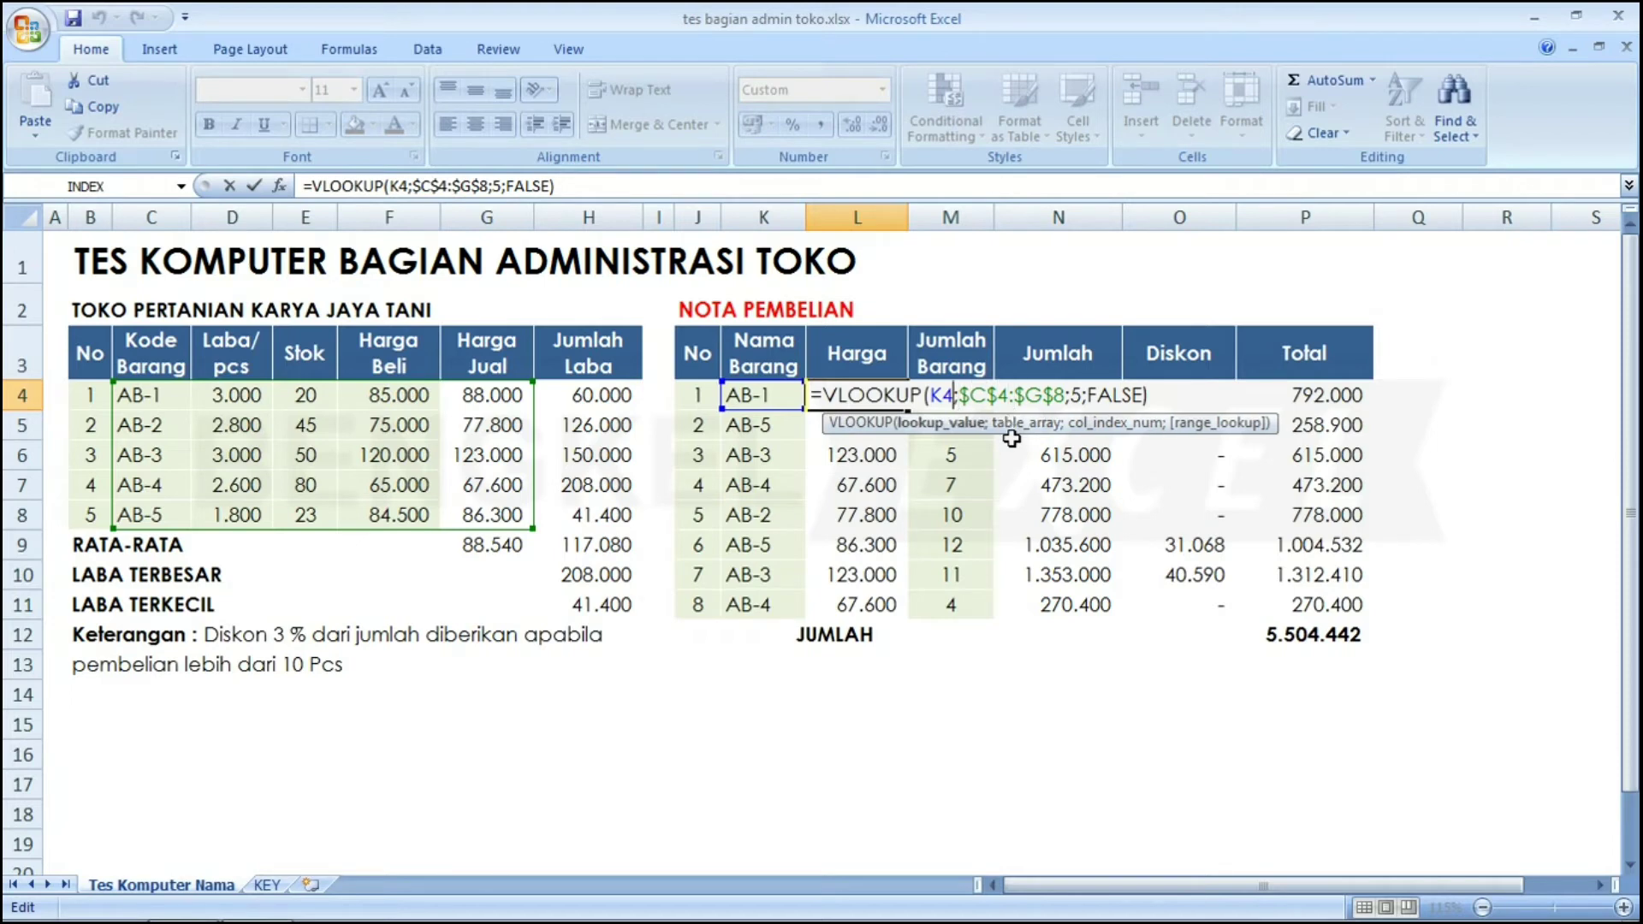
{"action": "key", "text": "Right"}
{"action": "key", "text": "Right"}
{"action": "key", "text": "Right"}
{"action": "key", "text": "Right"}
{"action": "key", "text": "Right"}
{"action": "key", "text": "Left"}
{"action": "key", "text": "Left"}
{"action": "key", "text": "Left"}
{"action": "key", "text": "Left"}
{"action": "key", "text": "Left"}
{"action": "key", "text": "Right"}
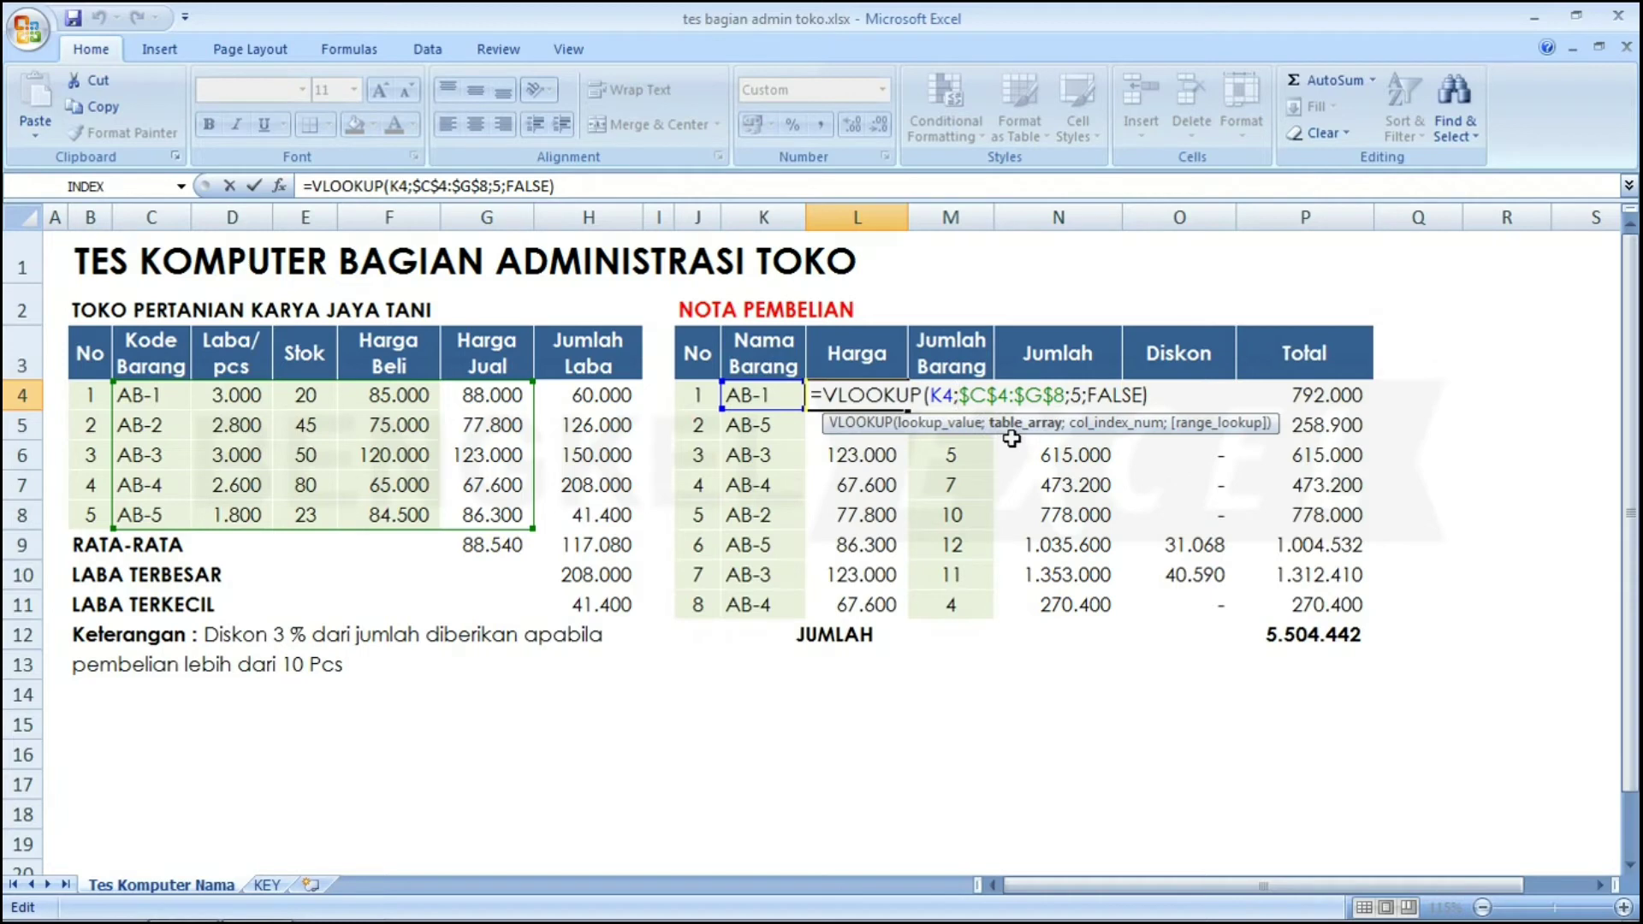
{"action": "key", "text": "Return"}
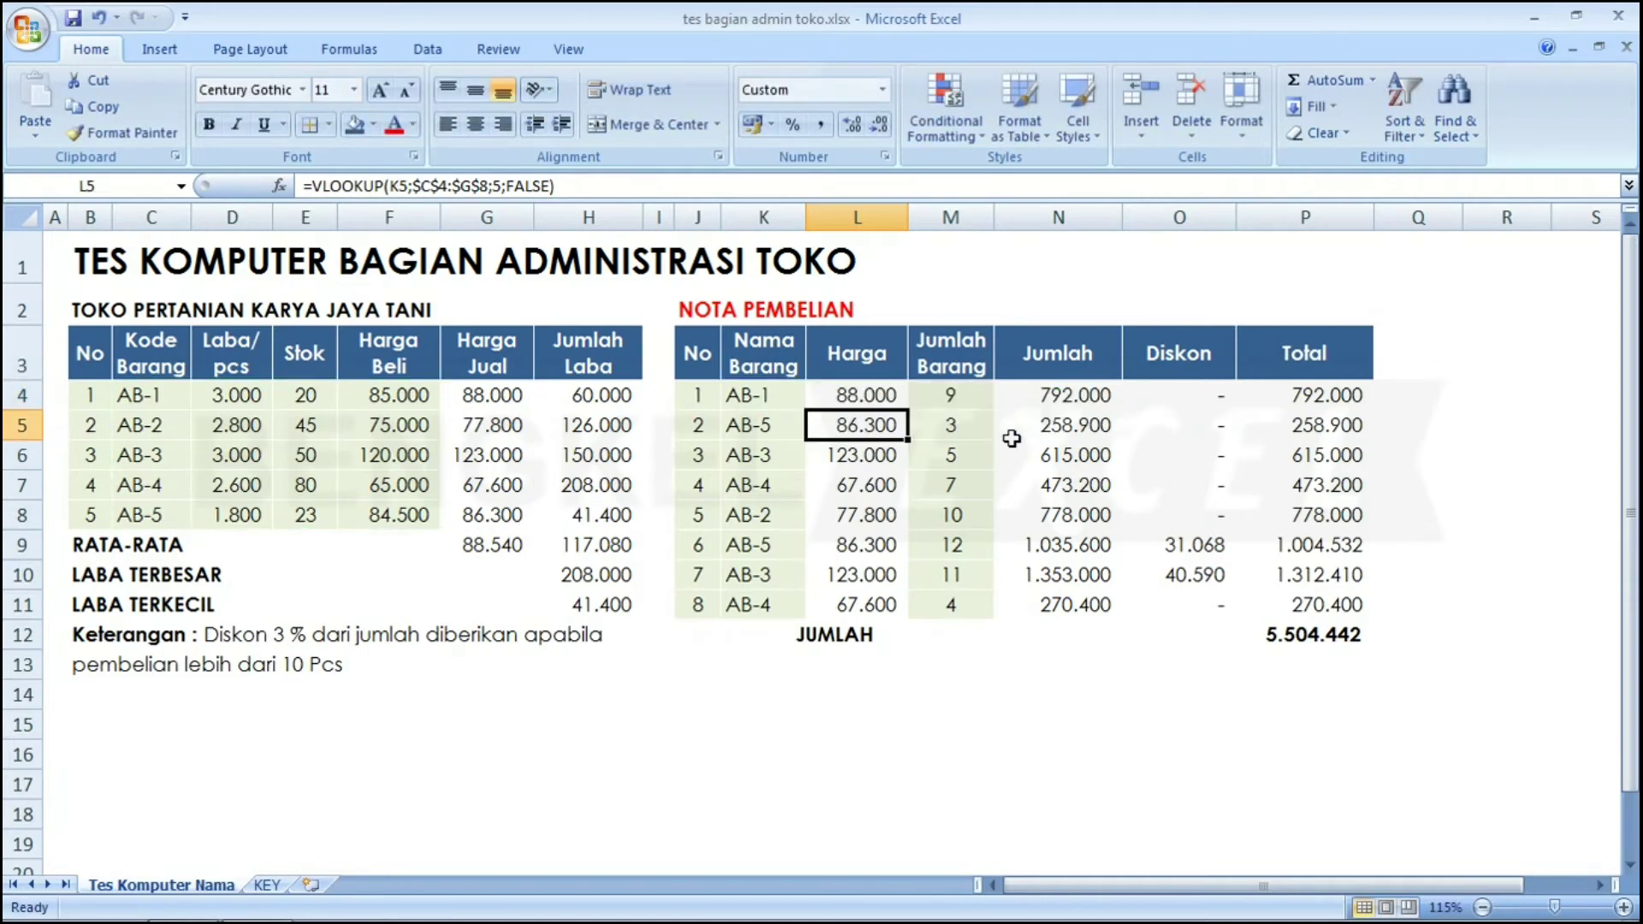
- Apply the General number format to the Harga values in L4:L11
{"action": "key", "text": "Right"}
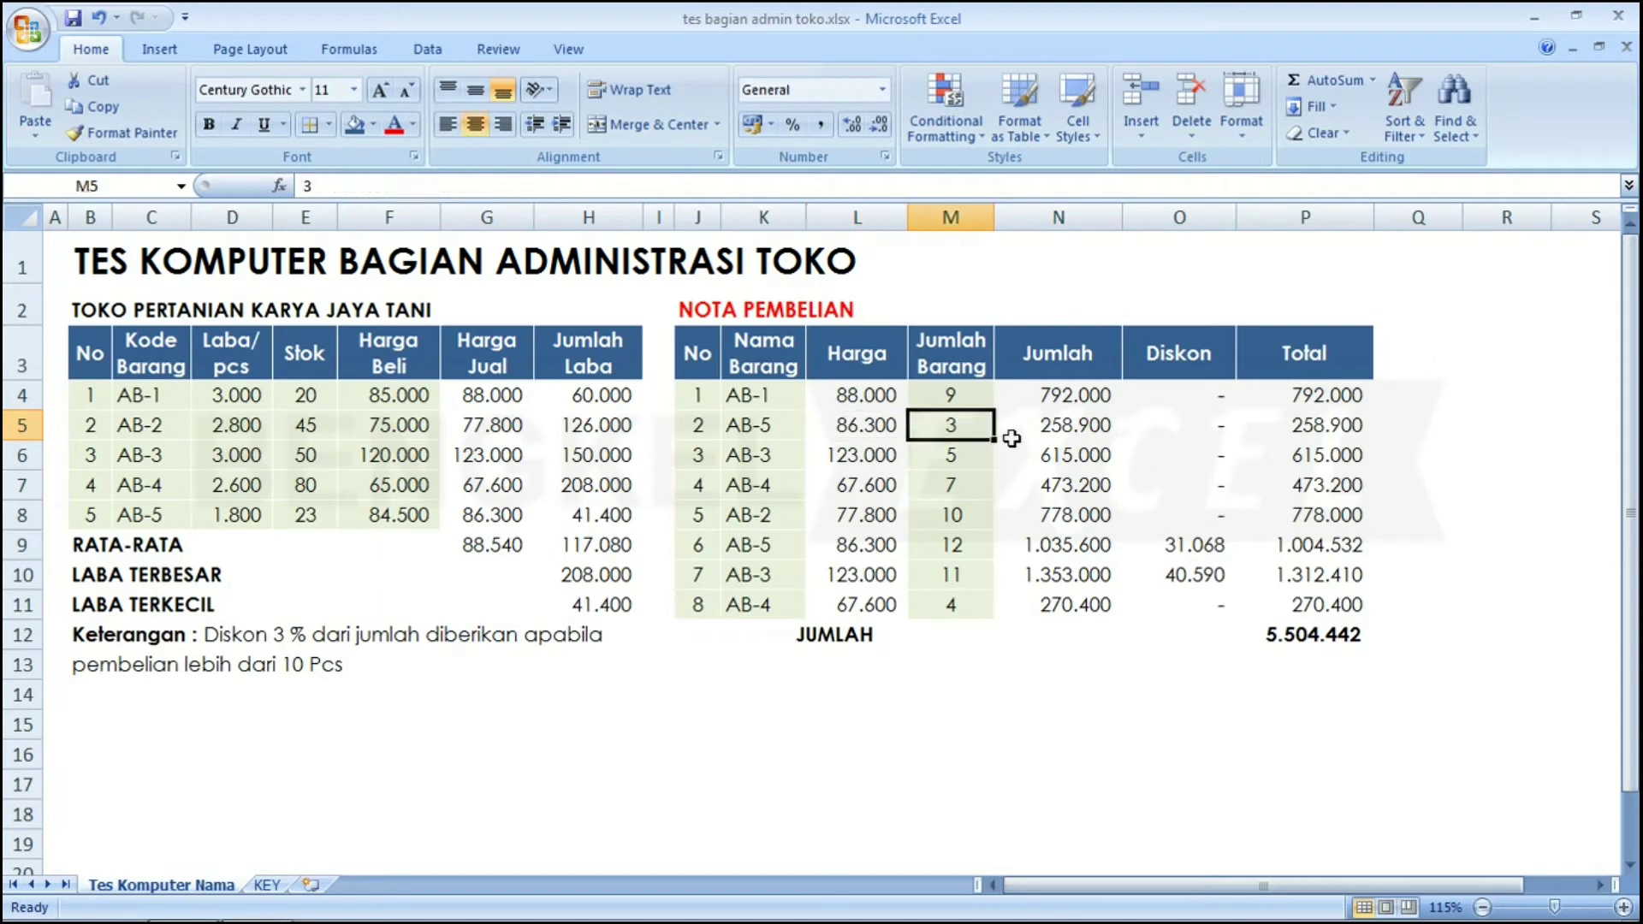
{"action": "key", "text": "Left"}
{"action": "key", "text": "Up"}
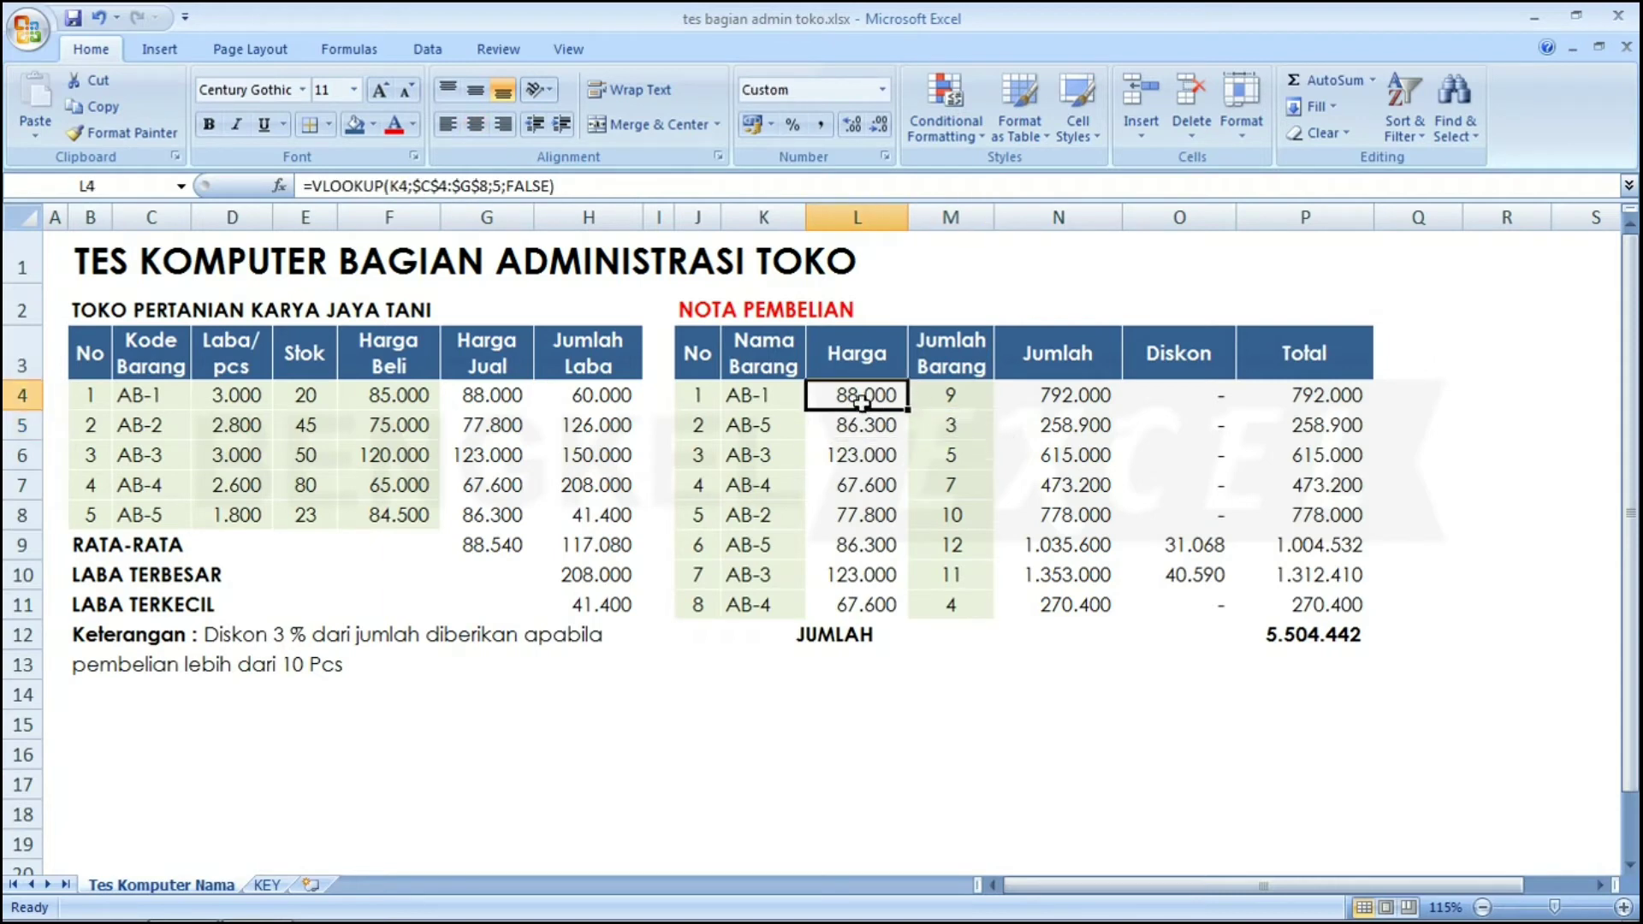
{"action": "left_click_drag", "start_coordinate": [864, 398], "coordinate": [867, 604]}
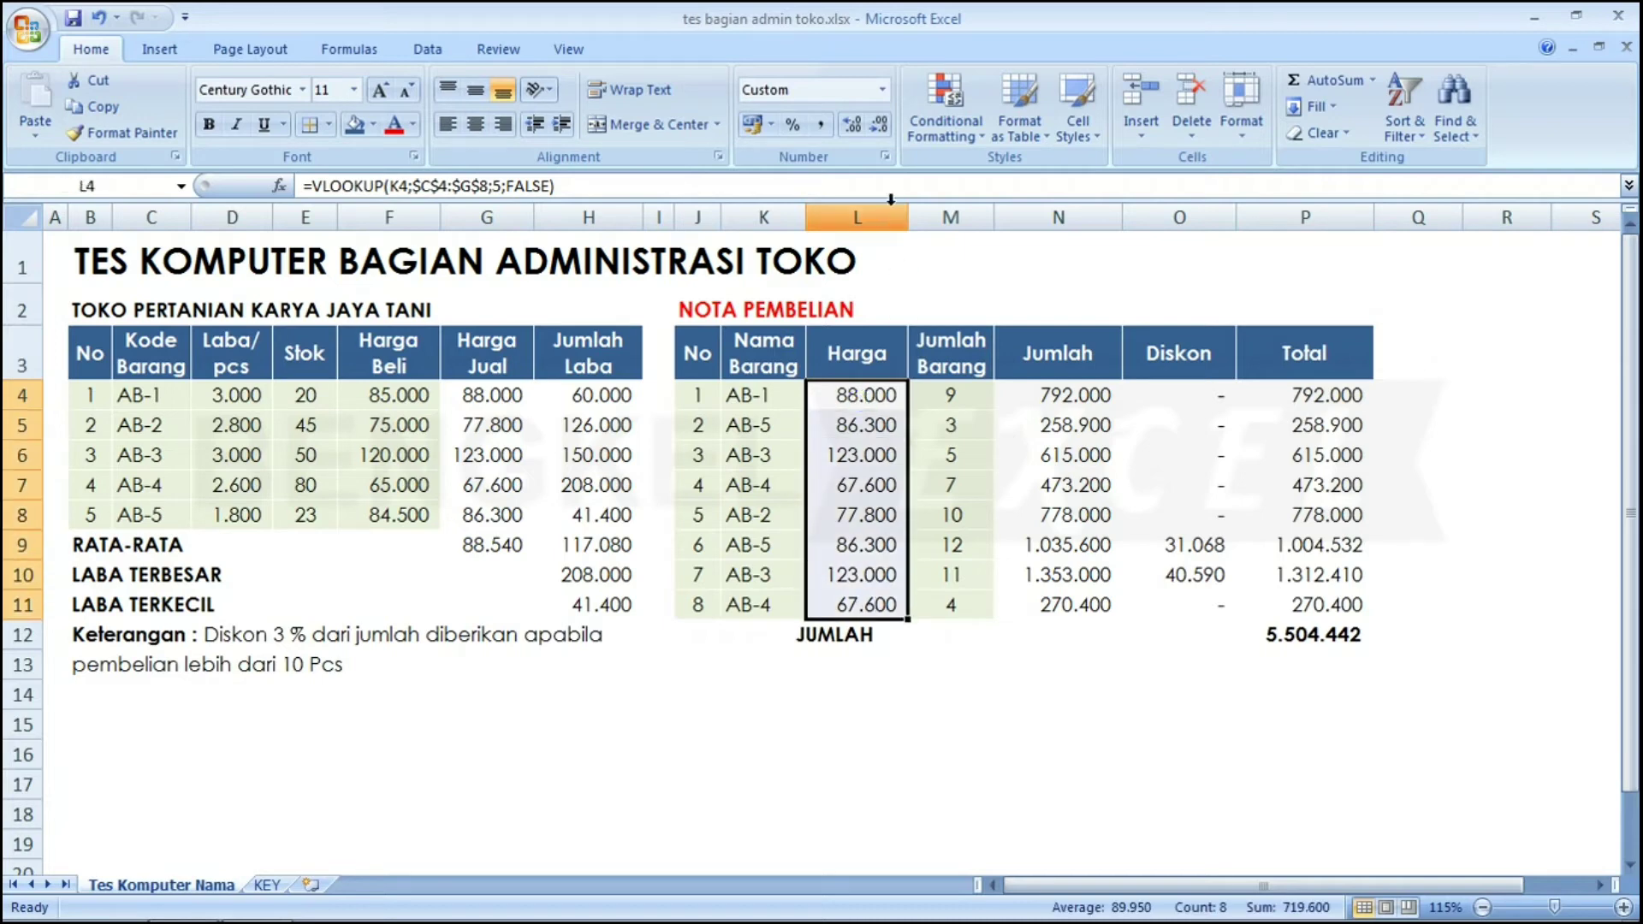
{"action": "left_click", "coordinate": [882, 90]}
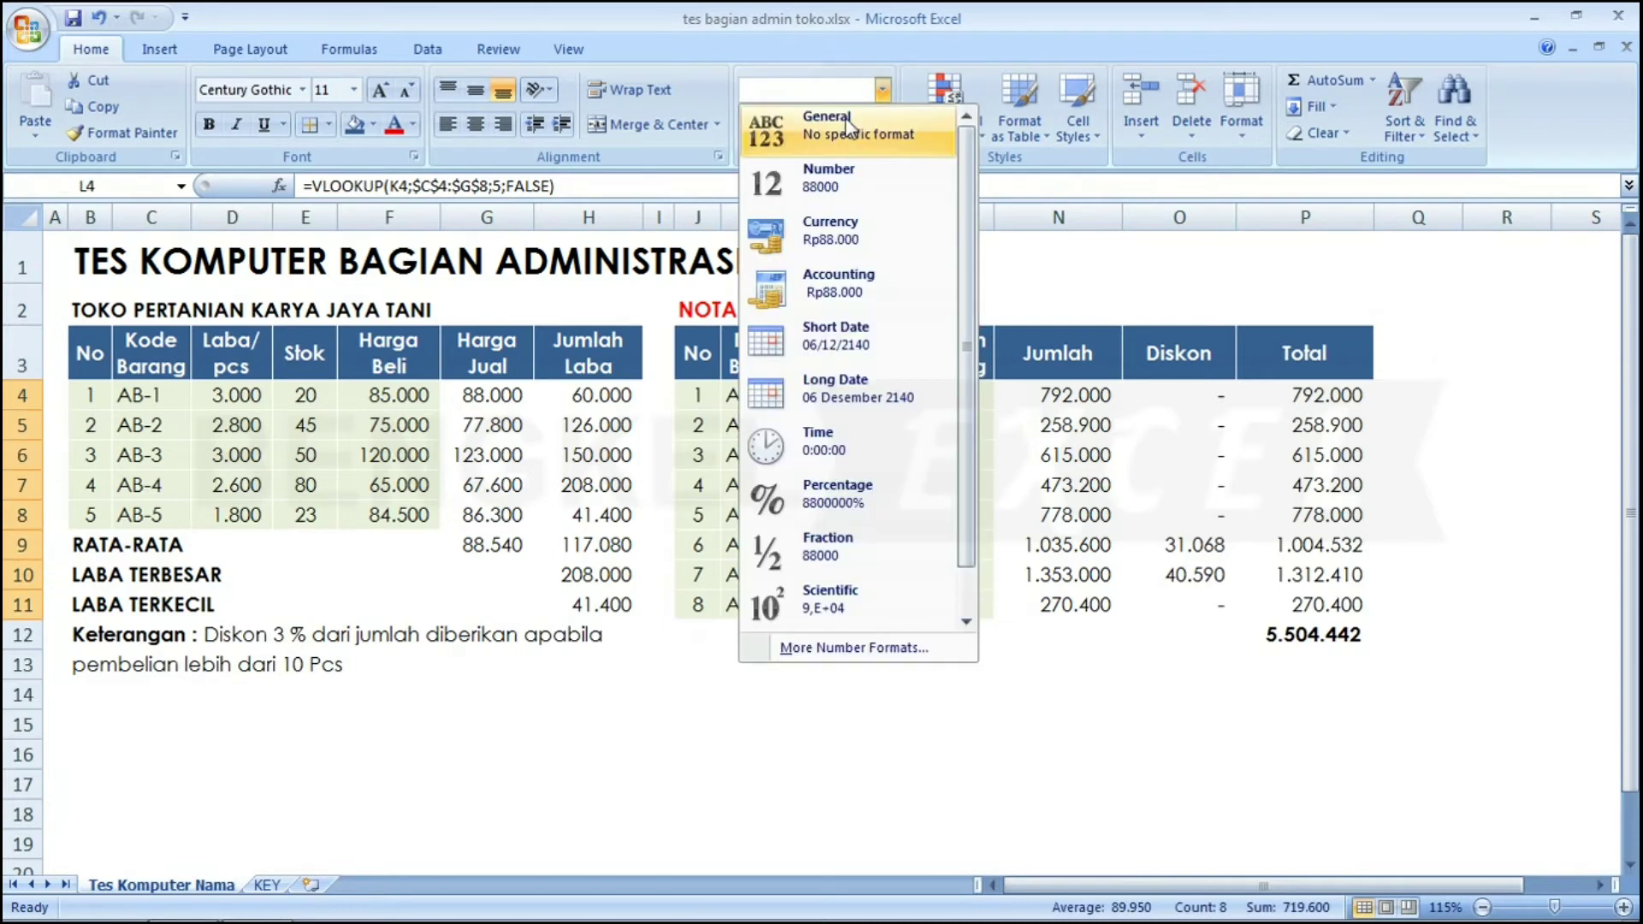
{"action": "left_click", "coordinate": [855, 120]}
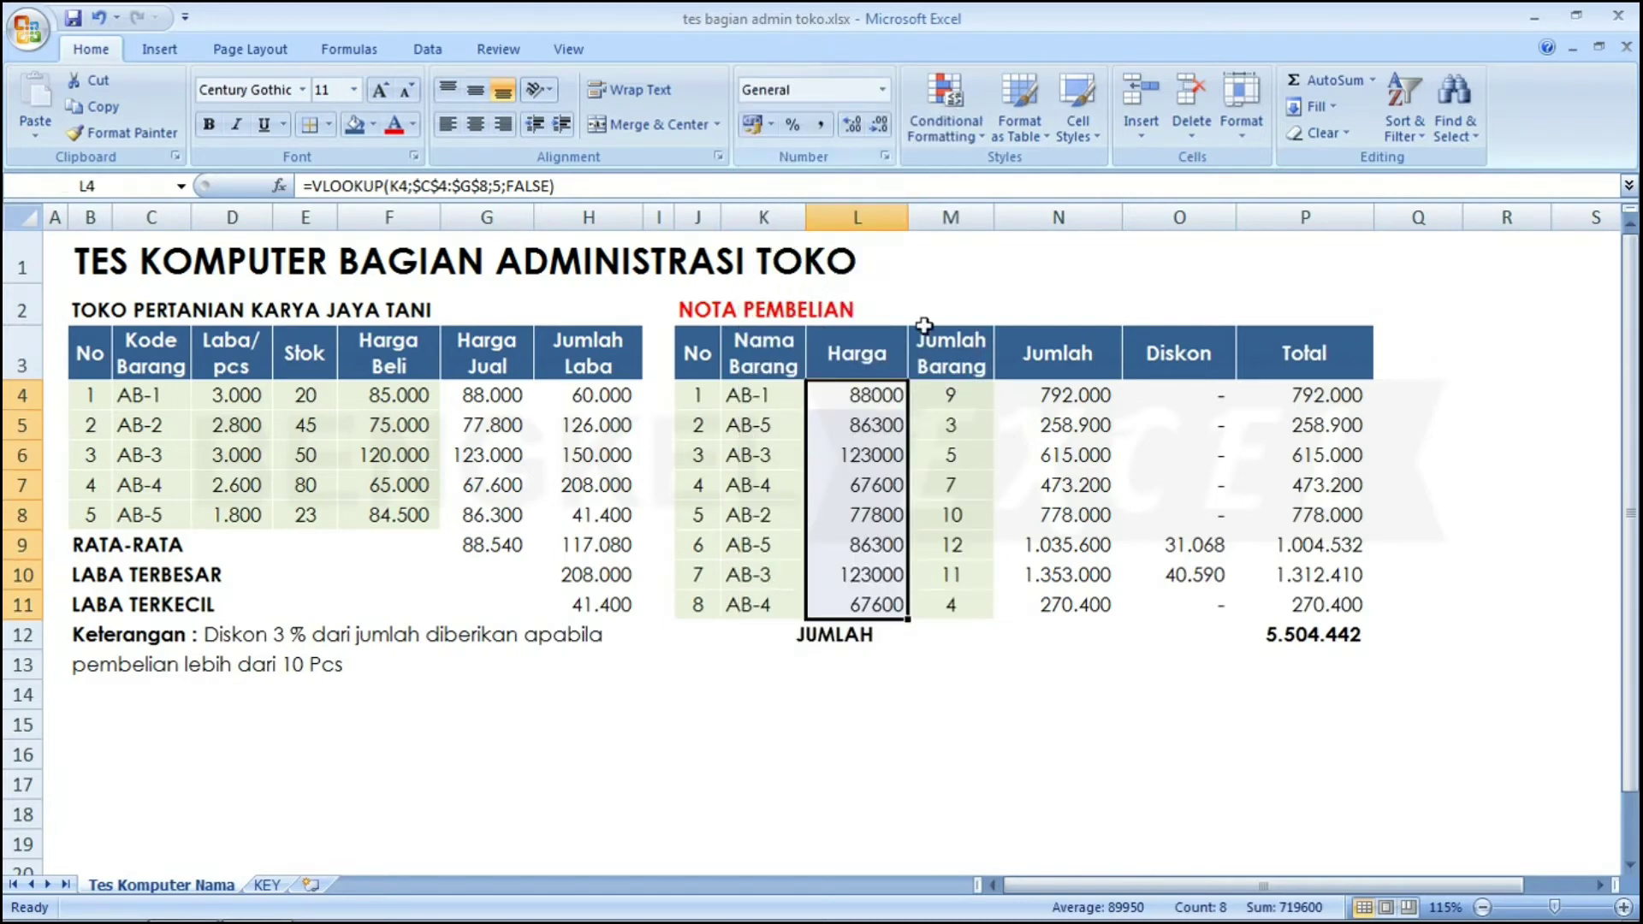
{"action": "left_click", "coordinate": [842, 481]}
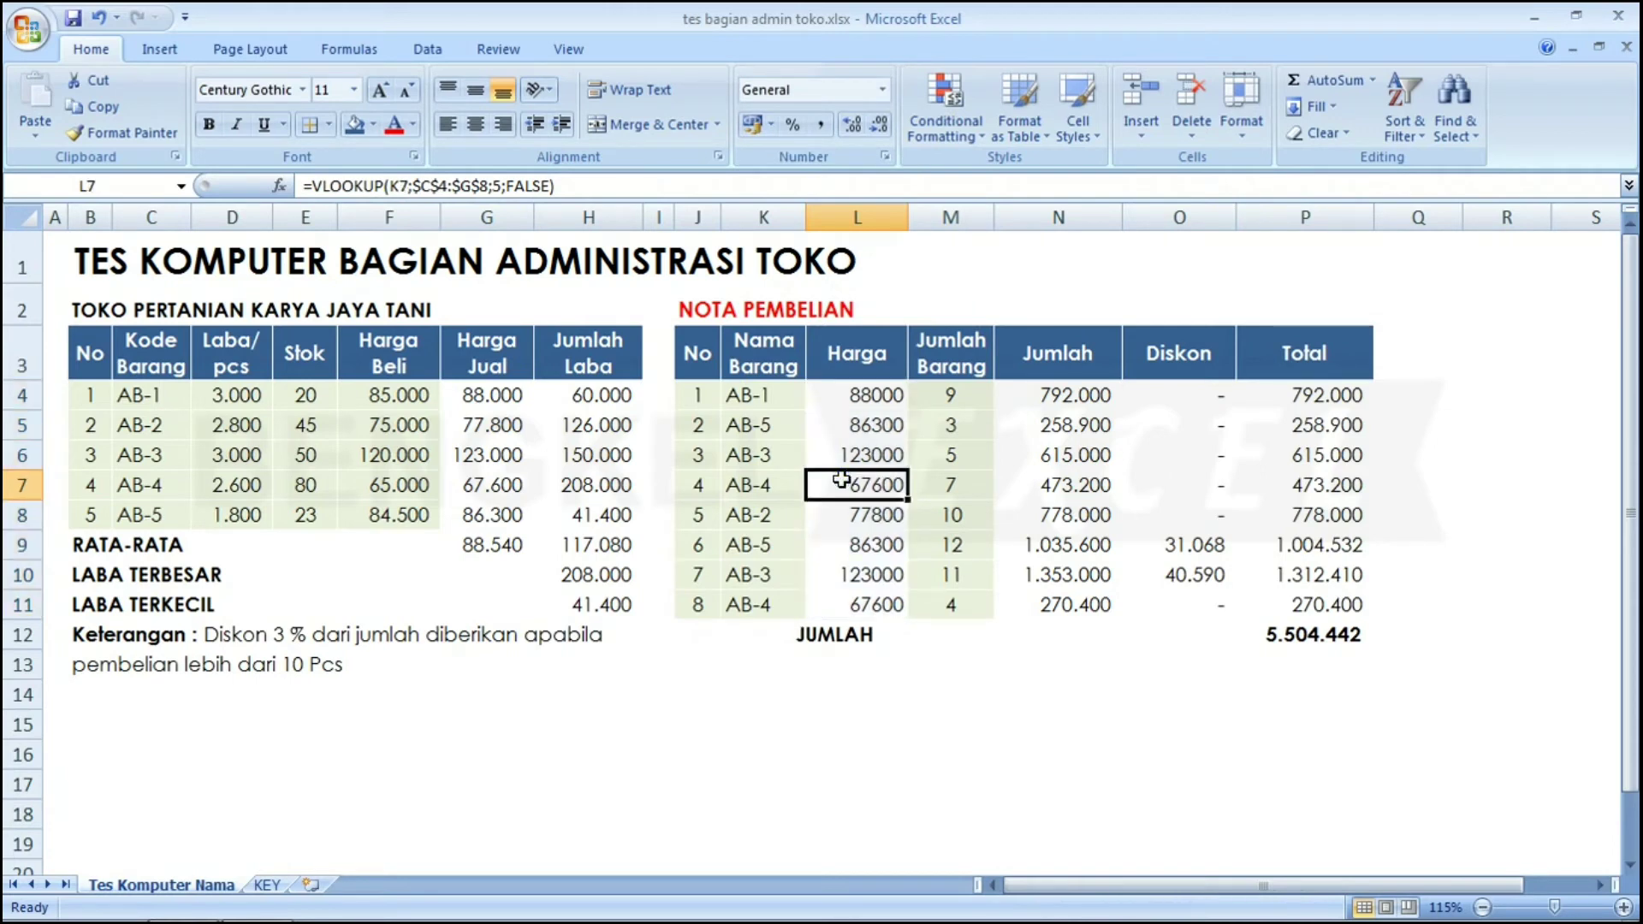
{"action": "key", "text": "Up"}
{"action": "key", "text": "Up"}
{"action": "key", "text": "Up"}
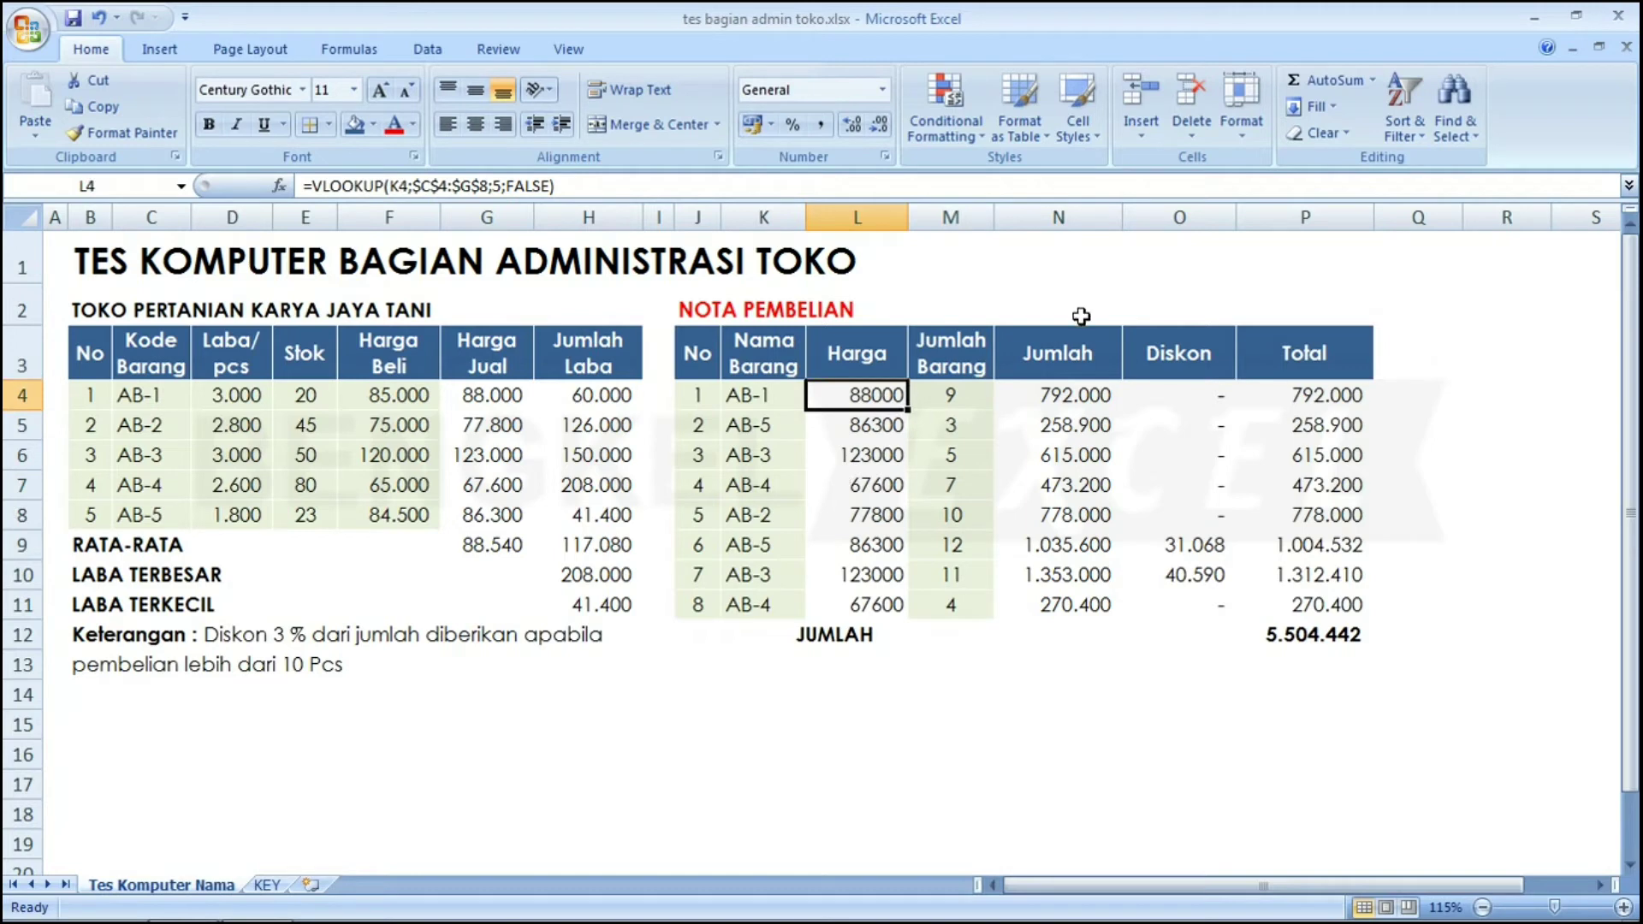
- Enter 99 as a test value in cell K16
{"action": "left_click", "coordinate": [738, 749]}
{"action": "type", "text": "99"}
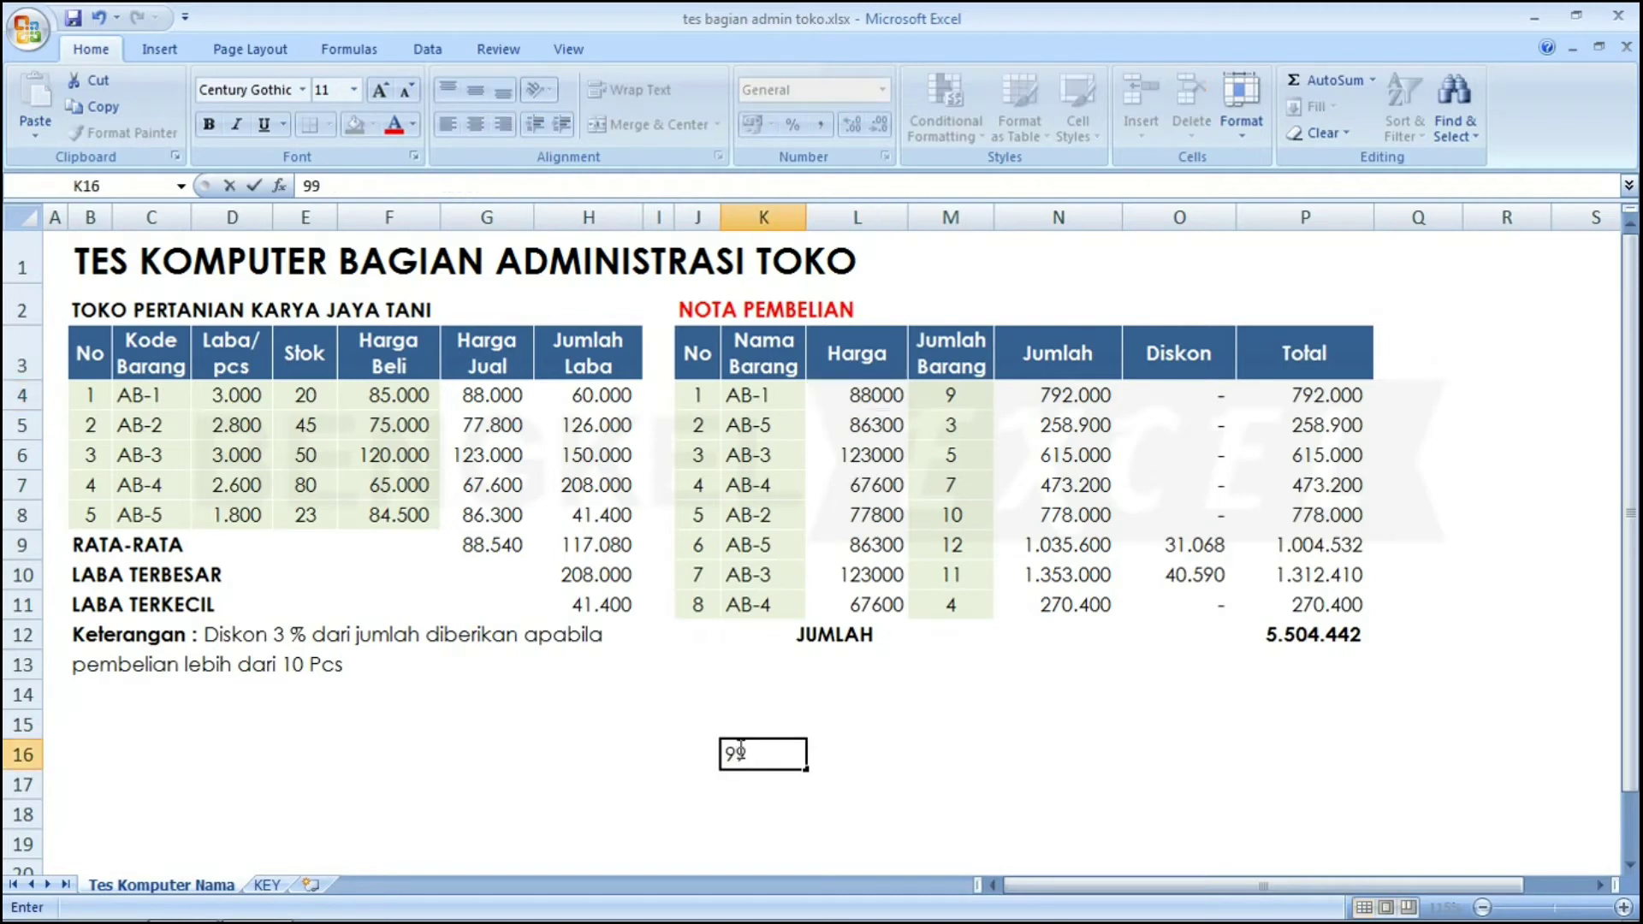
{"action": "left_click", "coordinate": [931, 603]}
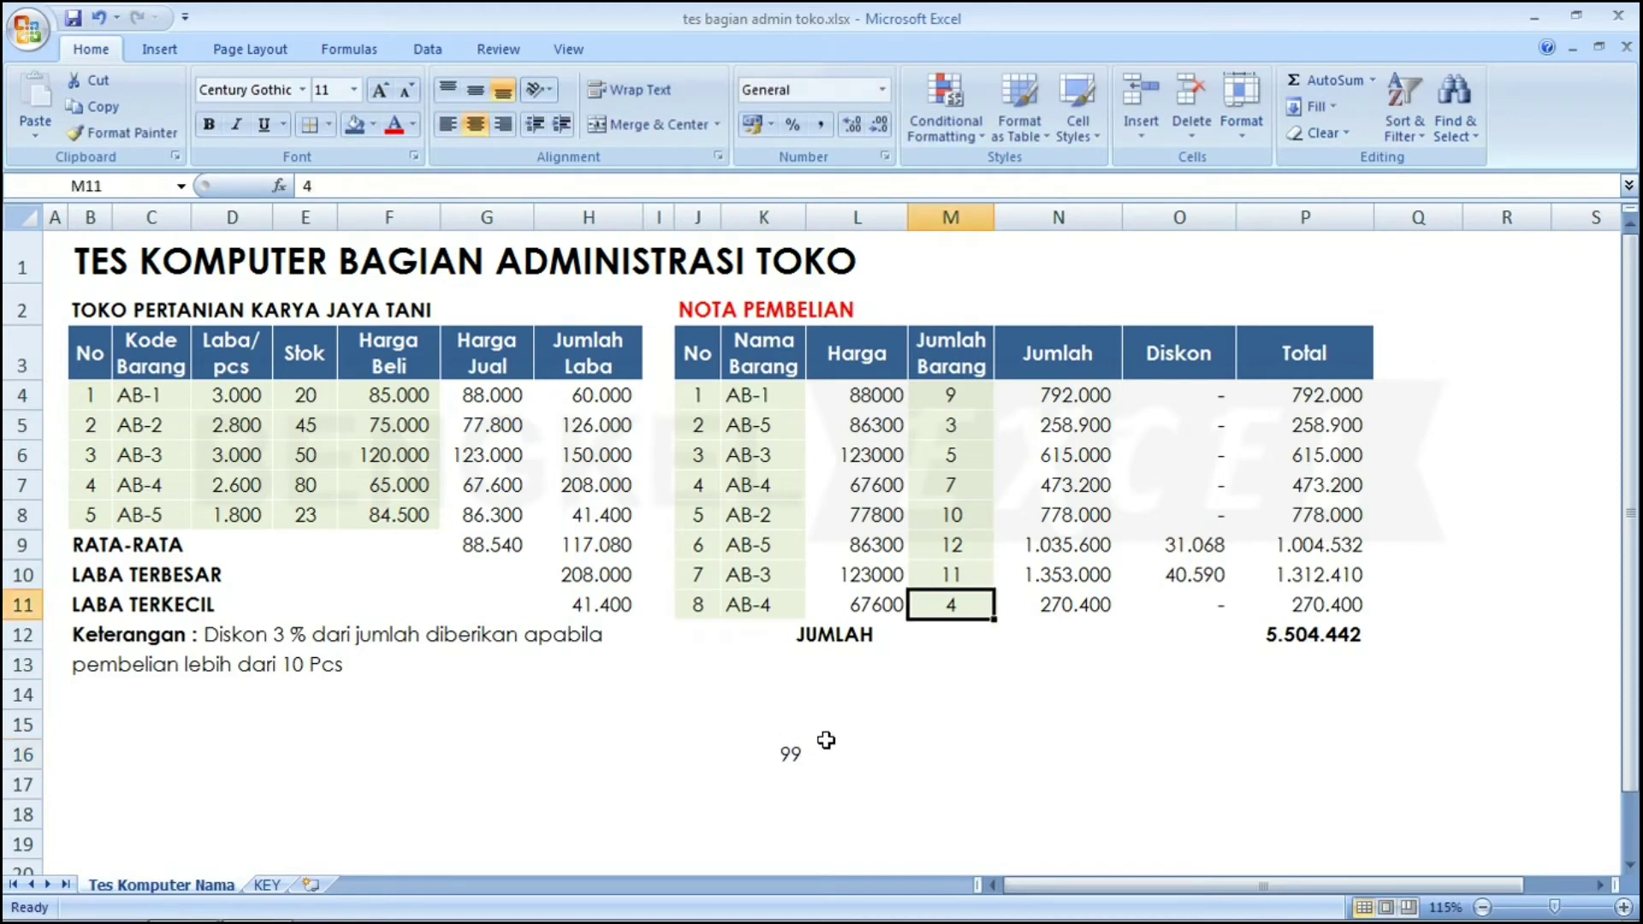
- Replace the test value in cell K16 with 80.000
{"action": "left_click", "coordinate": [800, 746]}
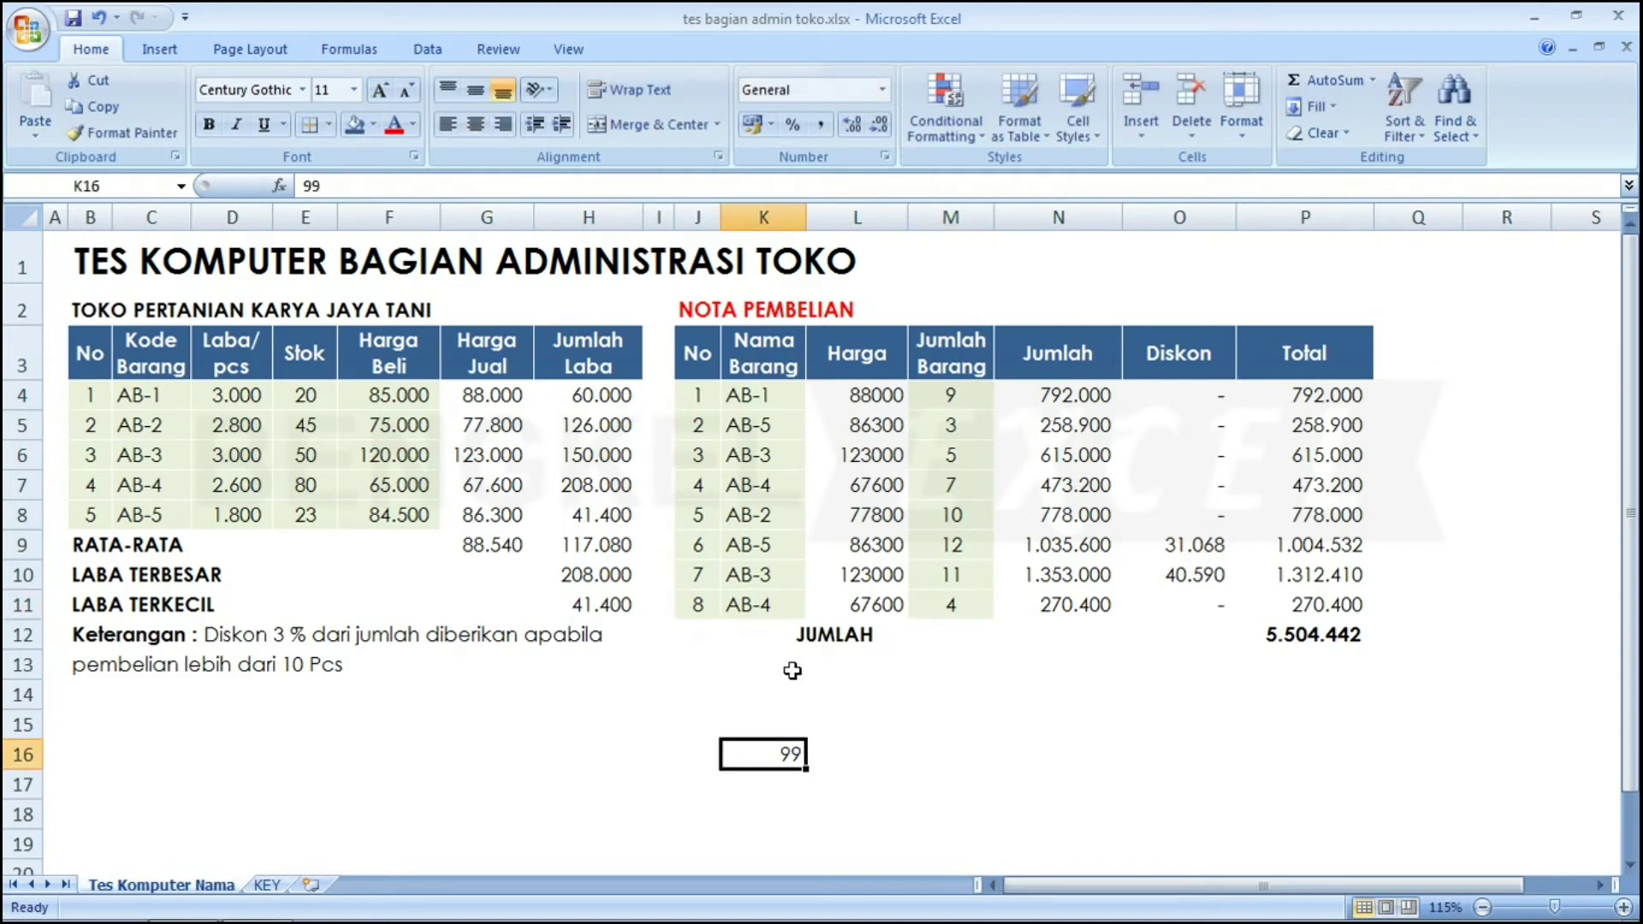
{"action": "type", "text": "80000"}
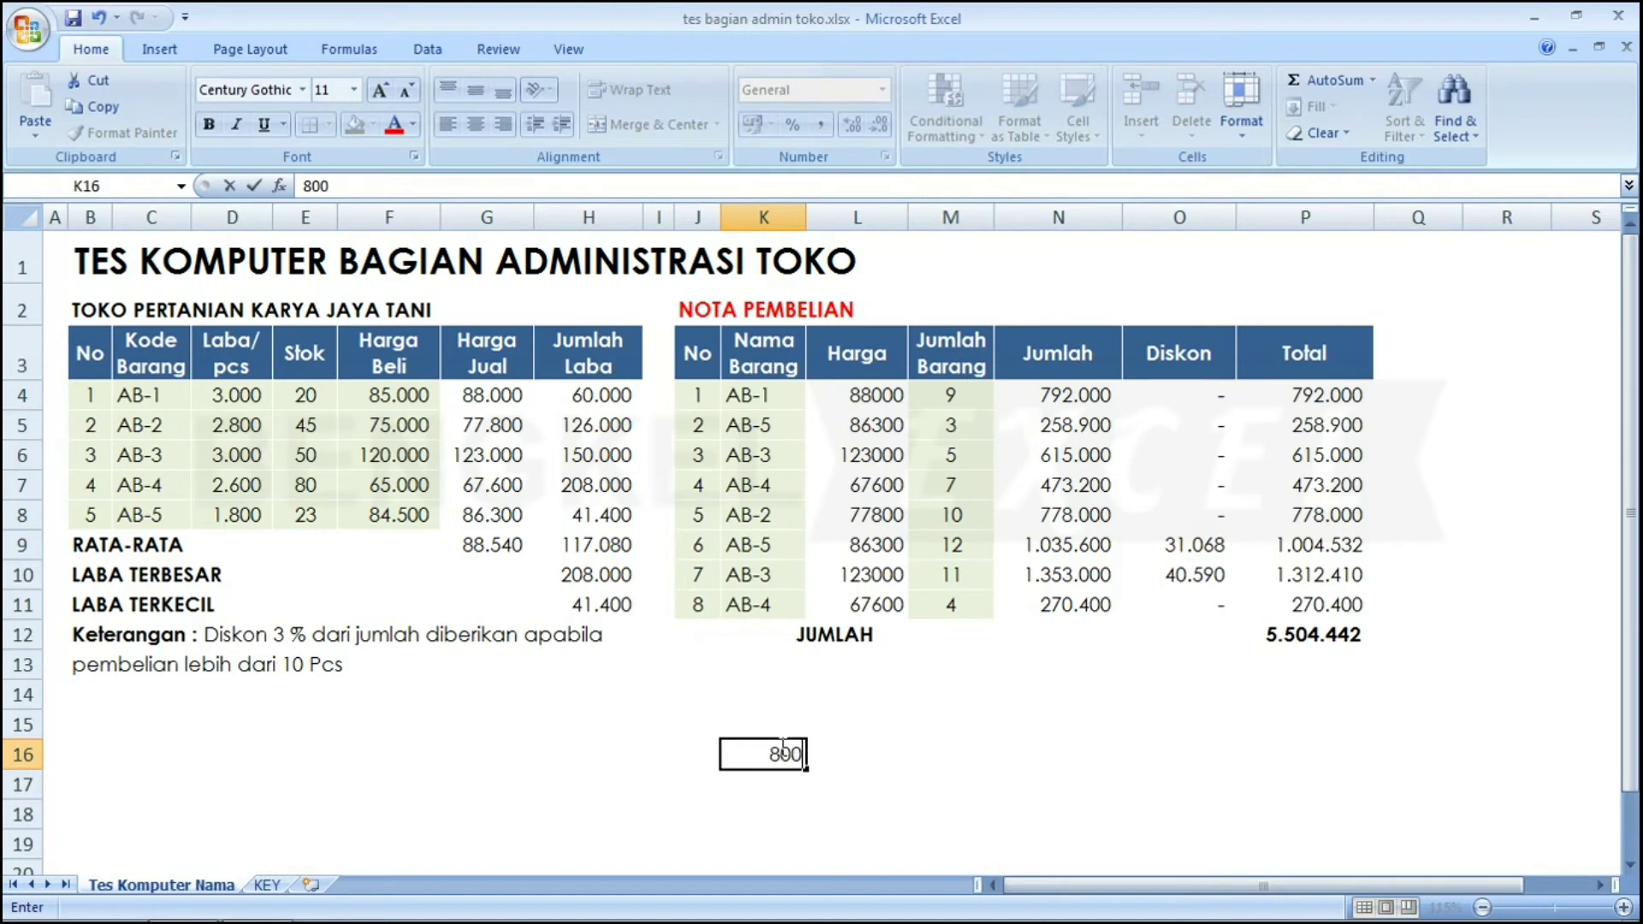
{"action": "key", "text": "BackSpace"}
{"action": "key", "text": "BackSpace"}
{"action": "key", "text": "BackSpace"}
{"action": "type", "text": "0000"}
{"action": "key", "text": "BackSpace"}
{"action": "key", "text": "Return"}
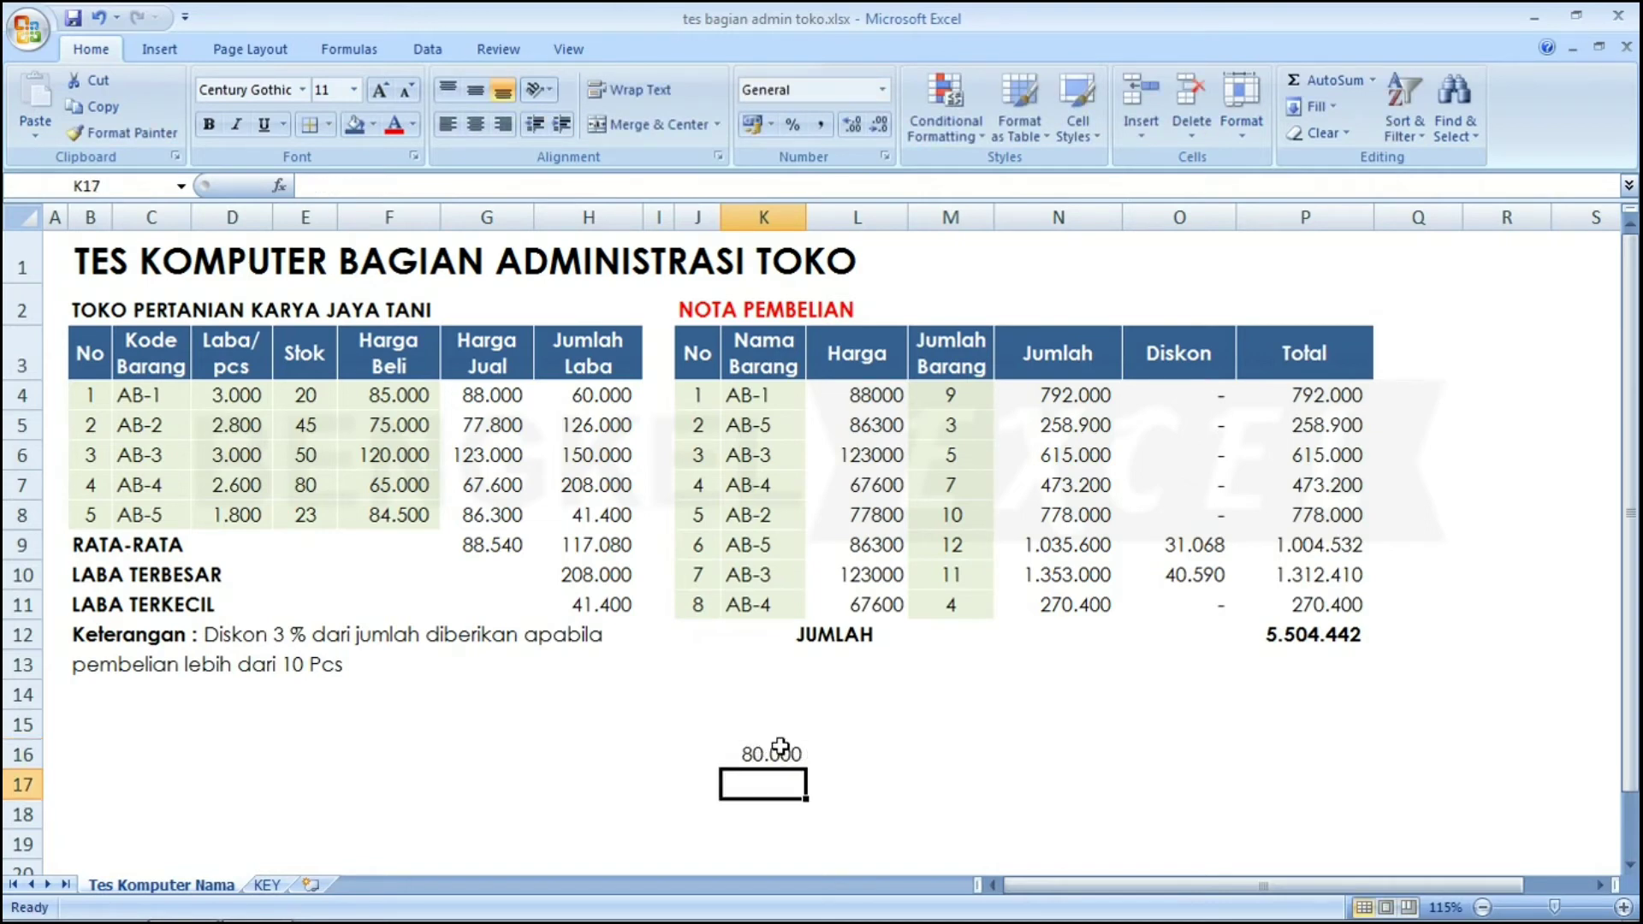
- Clear the test value from cell K16
{"action": "left_click", "coordinate": [781, 748]}
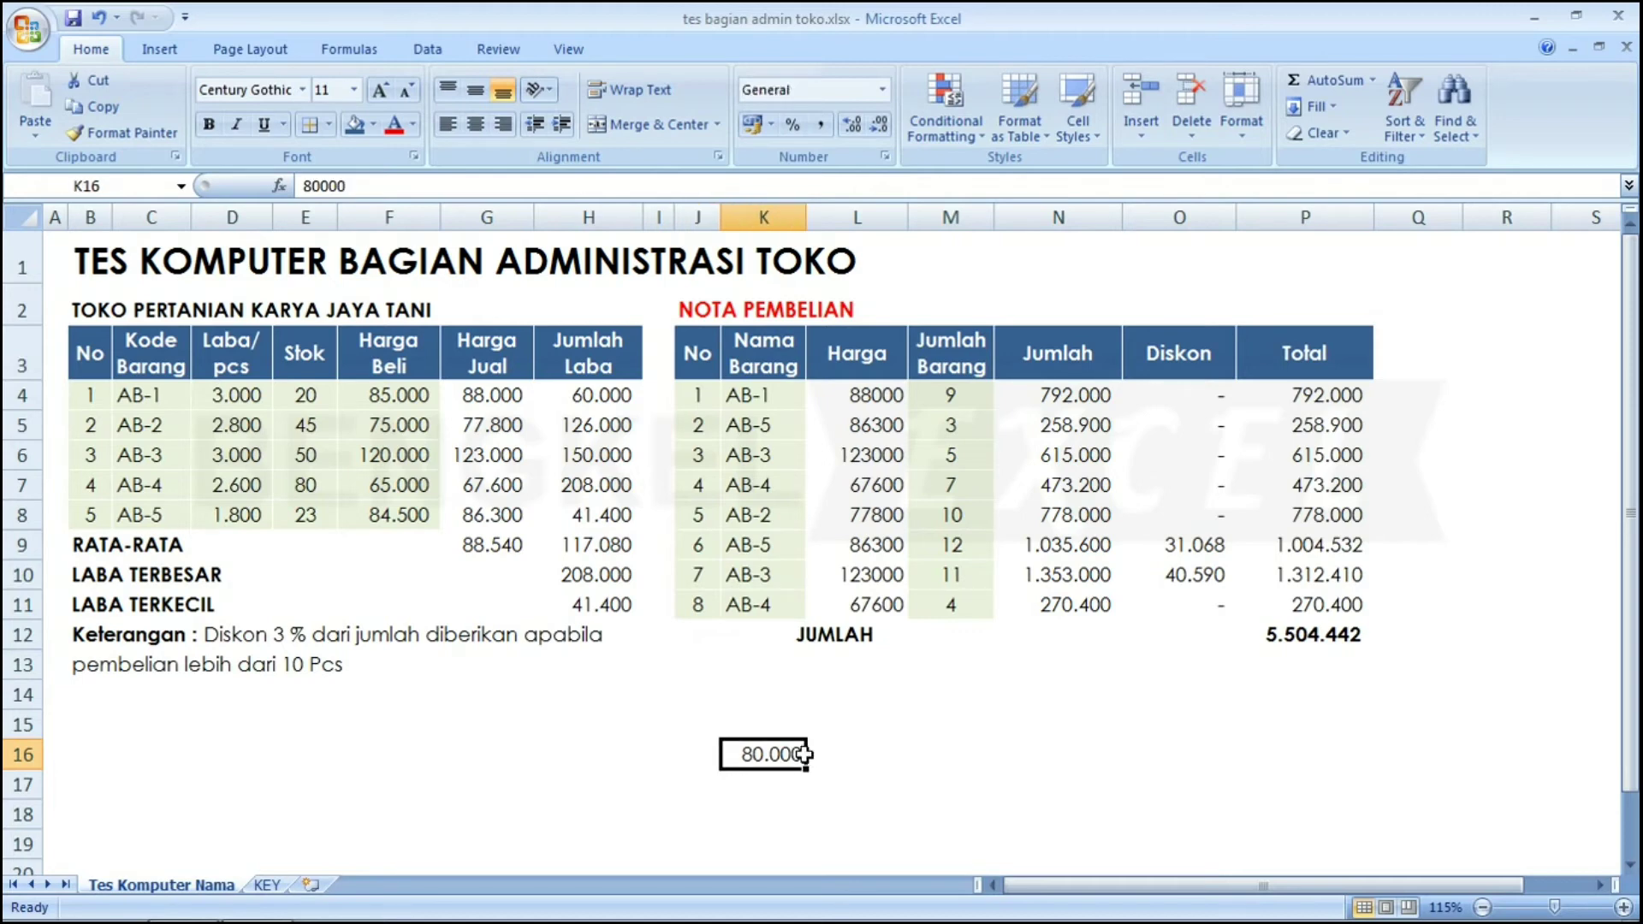
{"action": "left_click", "coordinate": [807, 755]}
{"action": "key", "text": "Left"}
{"action": "key", "text": "Delete"}
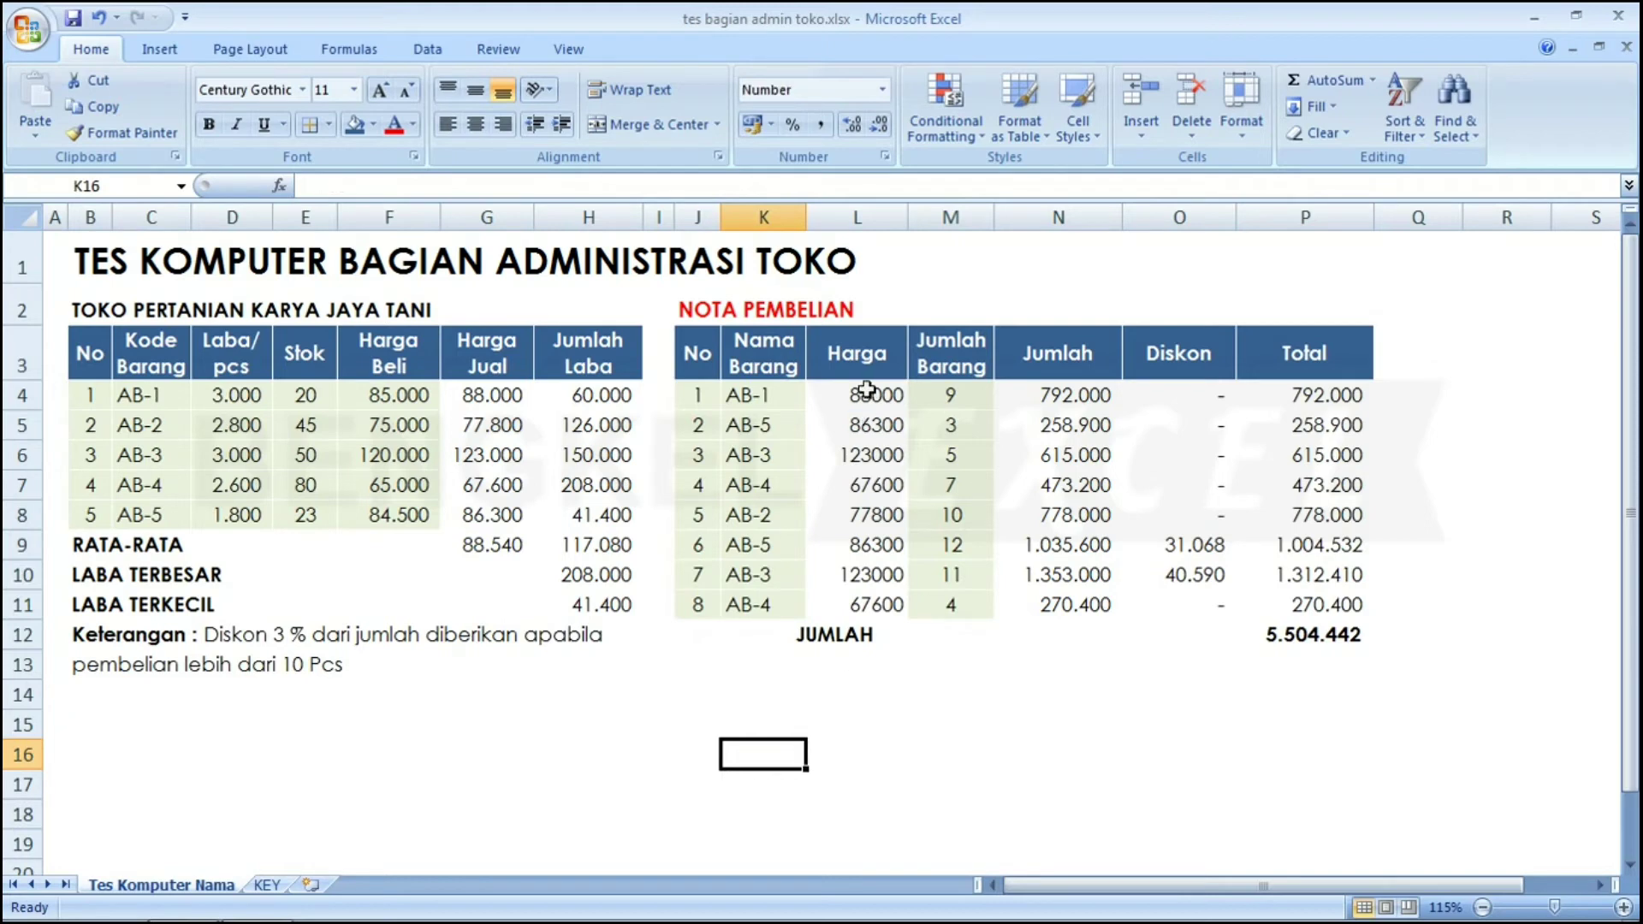
- Apply the comma style number format to the Harga values in L4:L11
{"action": "left_click_drag", "start_coordinate": [866, 390], "coordinate": [867, 590]}
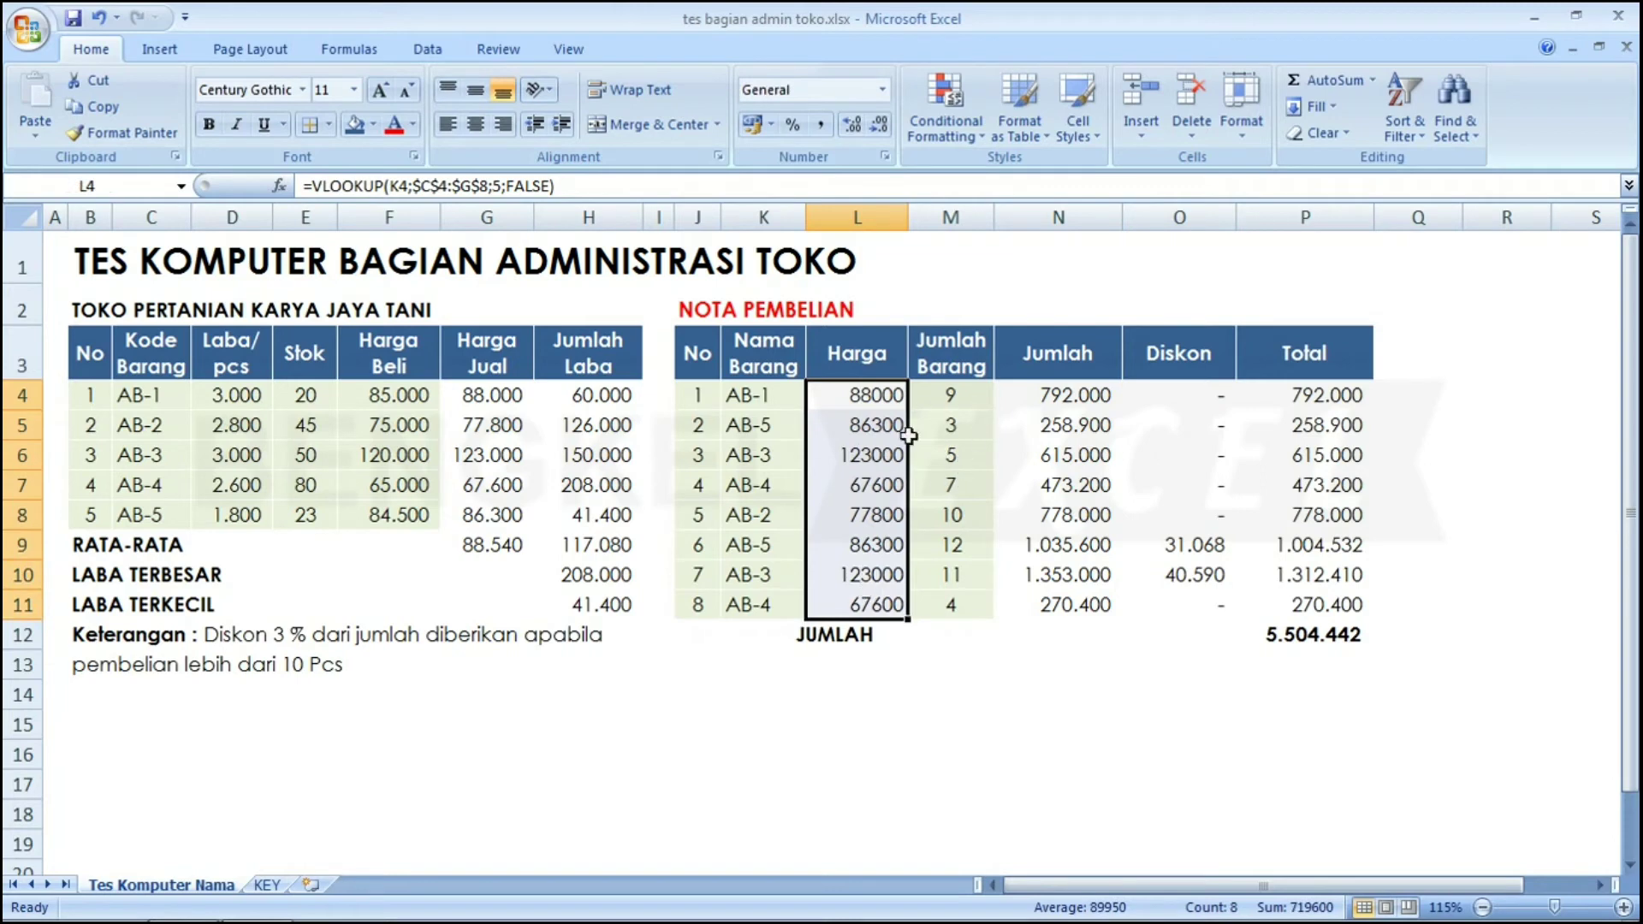
{"action": "left_click", "coordinate": [820, 125]}
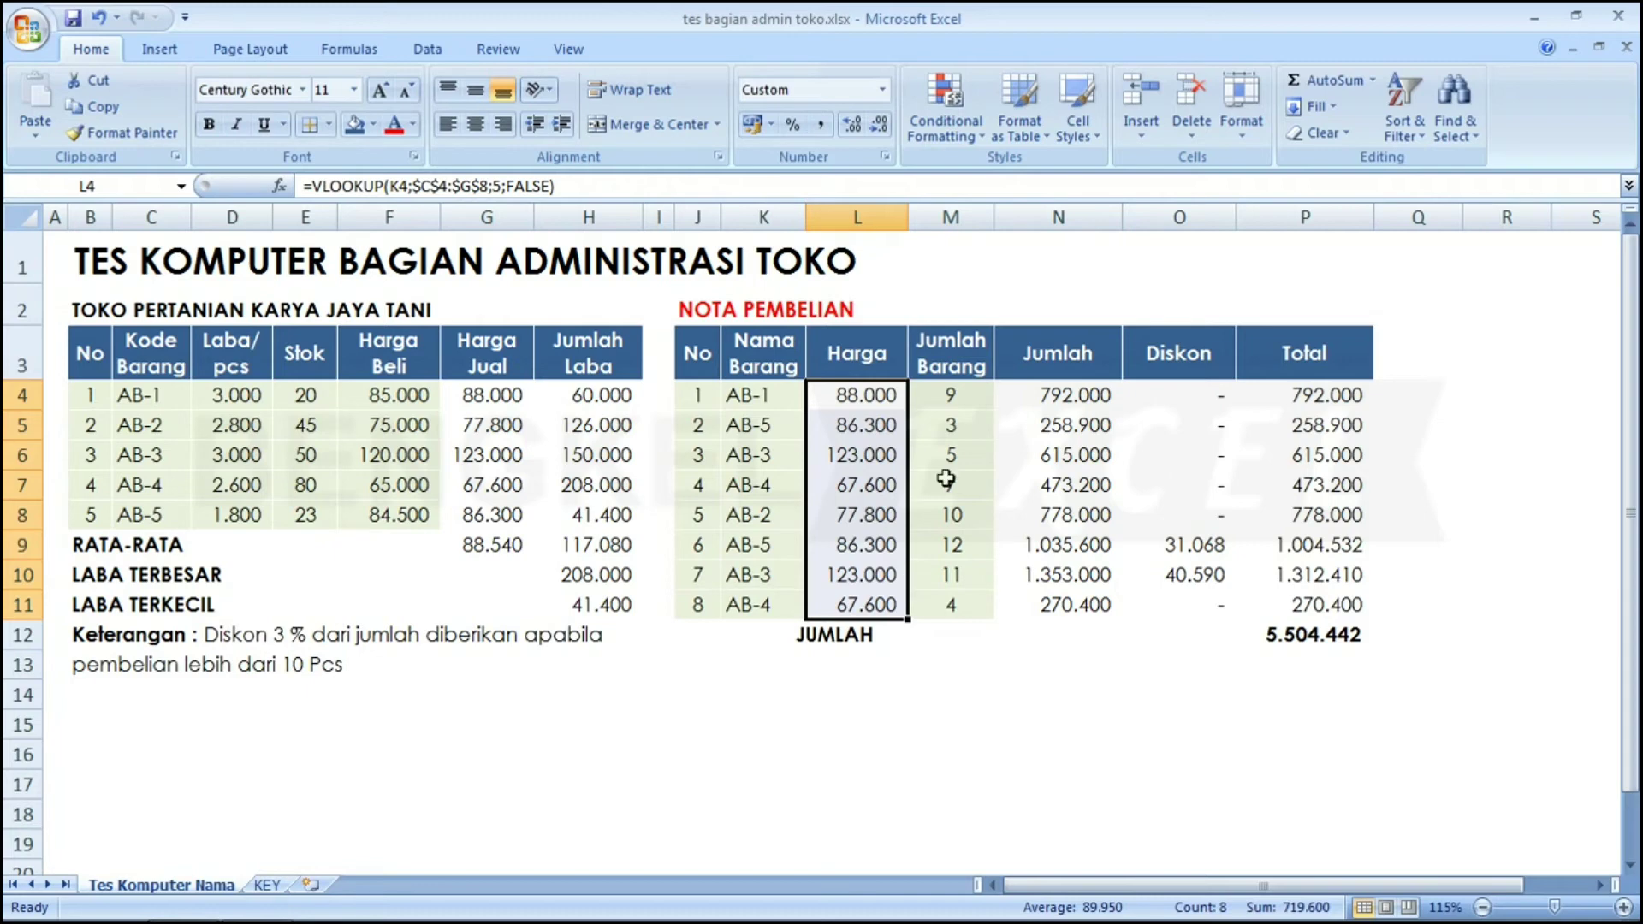
{"action": "key", "text": "Left"}
{"action": "key", "text": "Left"}
{"action": "key", "text": "Left"}
{"action": "key", "text": "Left"}
{"action": "key", "text": "Left"}
{"action": "key", "text": "Left"}
{"action": "key", "text": "Left"}
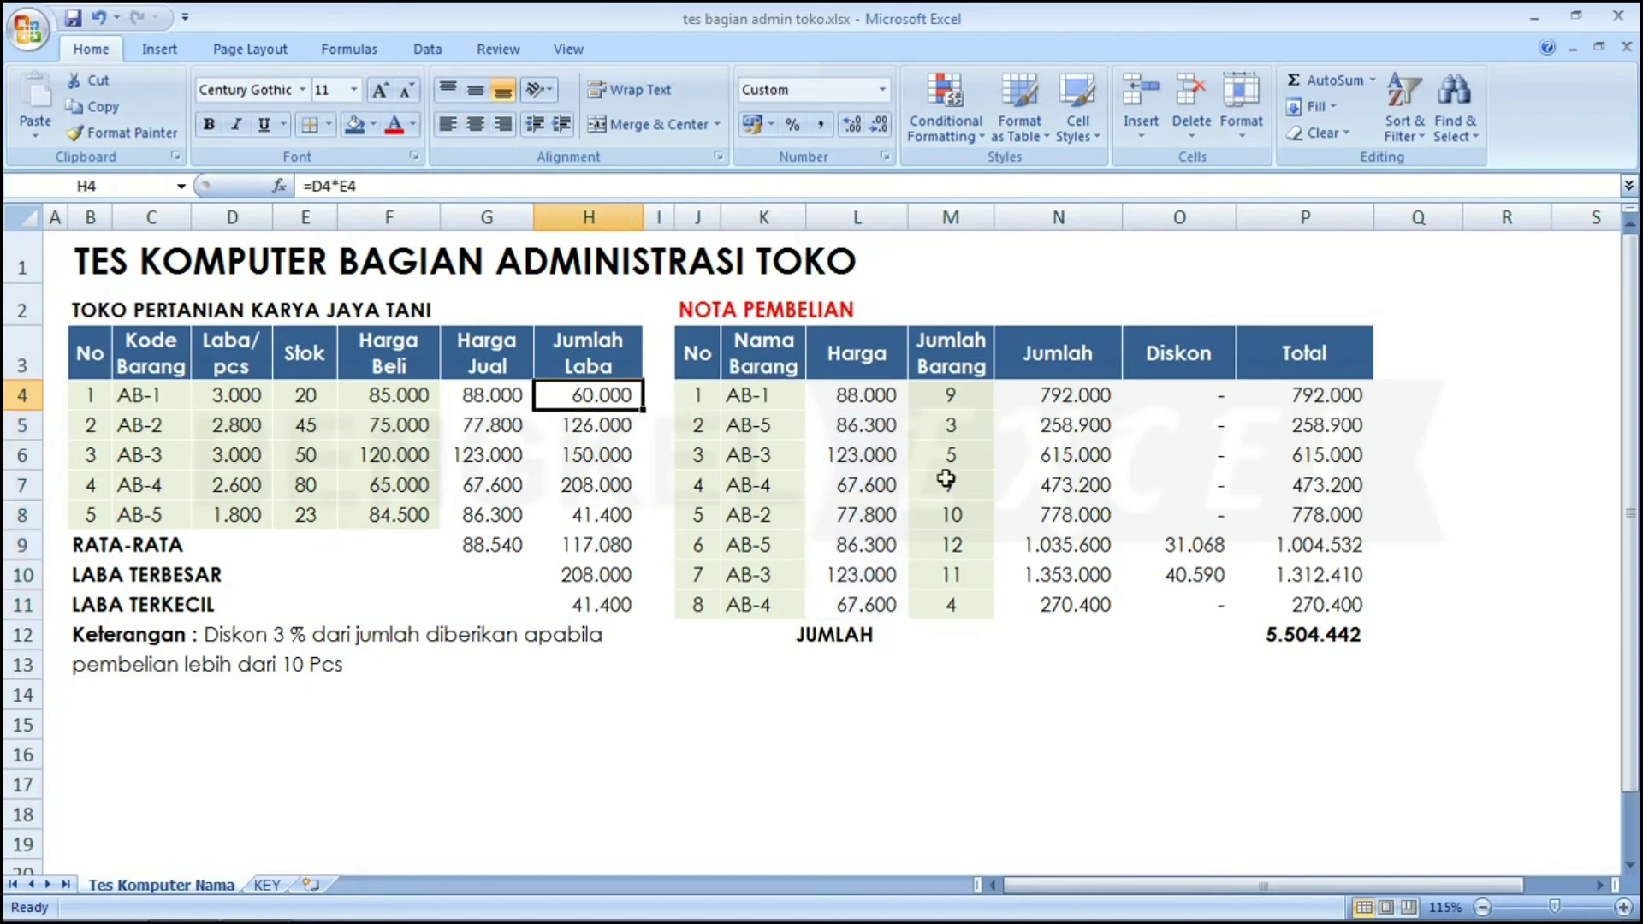
{"action": "key", "text": "Up"}
{"action": "key", "text": "Up"}
{"action": "key", "text": "Left"}
{"action": "key", "text": "Left"}
{"action": "key", "text": "Up"}
{"action": "key", "text": "Left"}
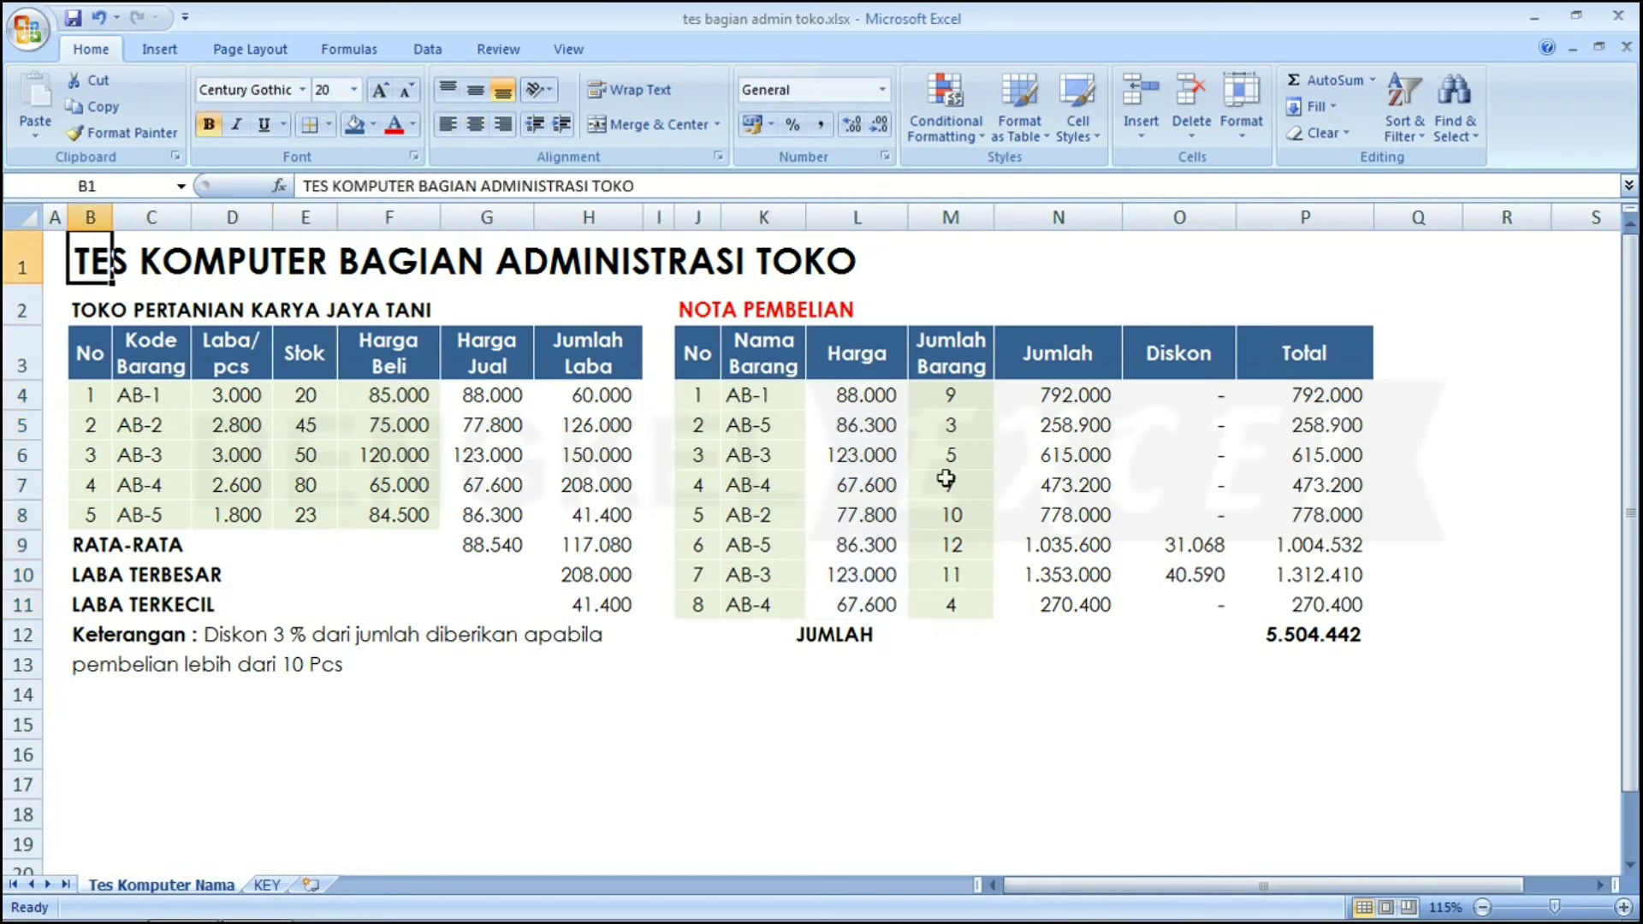
{"action": "key", "text": "Down"}
{"action": "key", "text": "Down"}
{"action": "key", "text": "Down"}
{"action": "key", "text": "Down"}
{"action": "key", "text": "Down"}
{"action": "key", "text": "Right"}
{"action": "key", "text": "Right"}
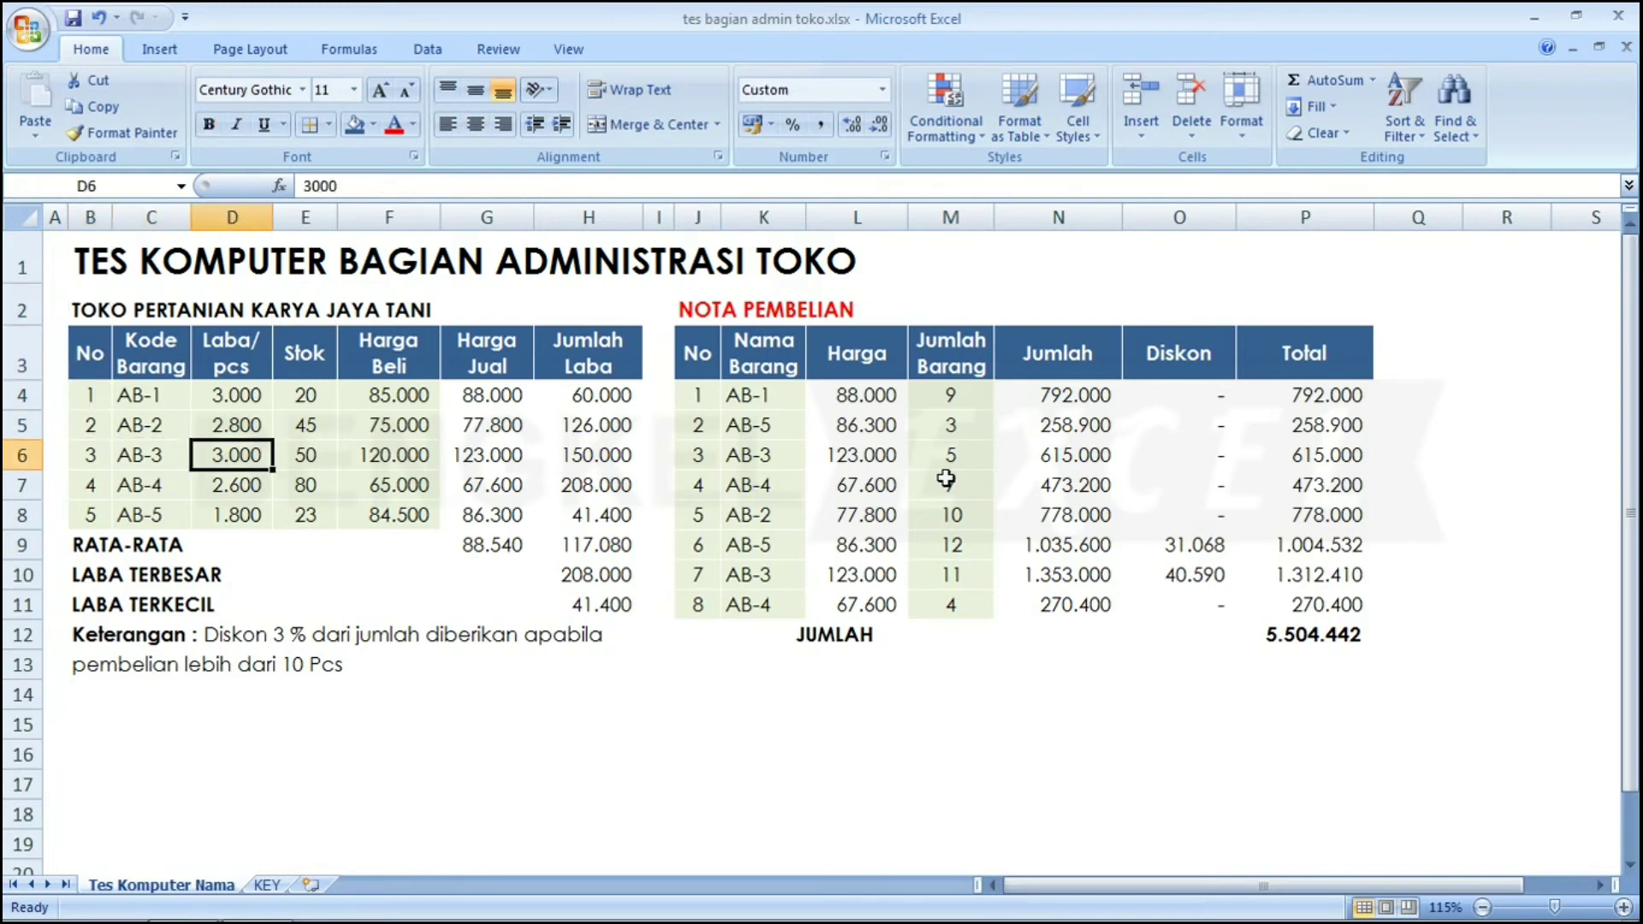
{"action": "key", "text": "Left"}
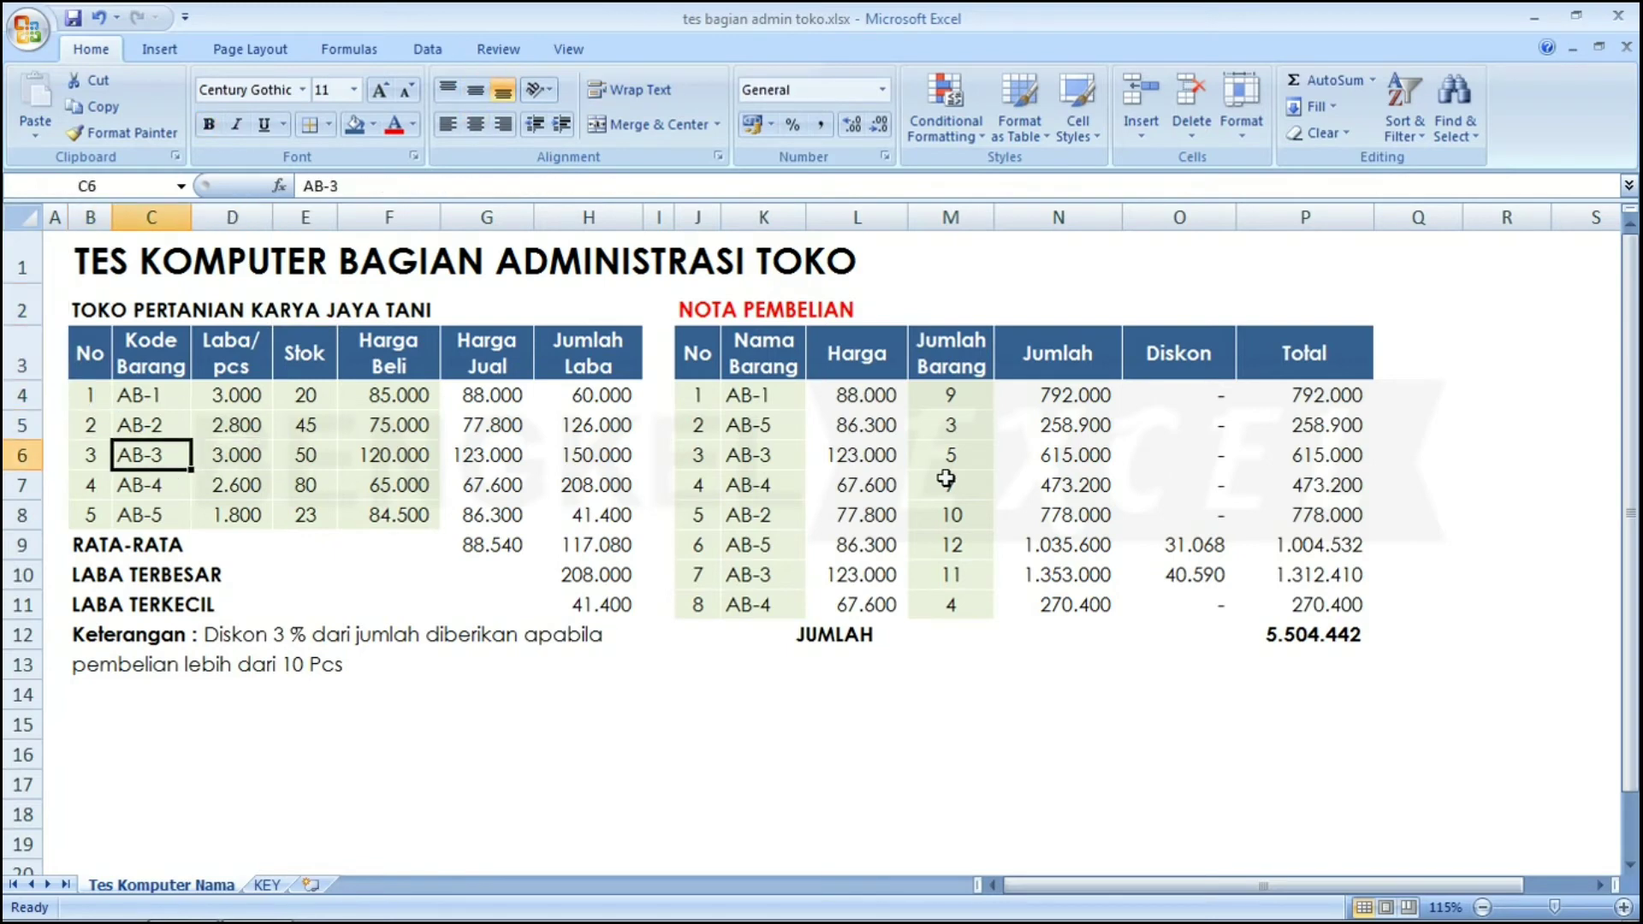
{"action": "key", "text": "Left"}
{"action": "key", "text": "Up"}
{"action": "key", "text": "Up"}
{"action": "key", "text": "Up"}
{"action": "key", "text": "Up"}
{"action": "key", "text": "Up"}
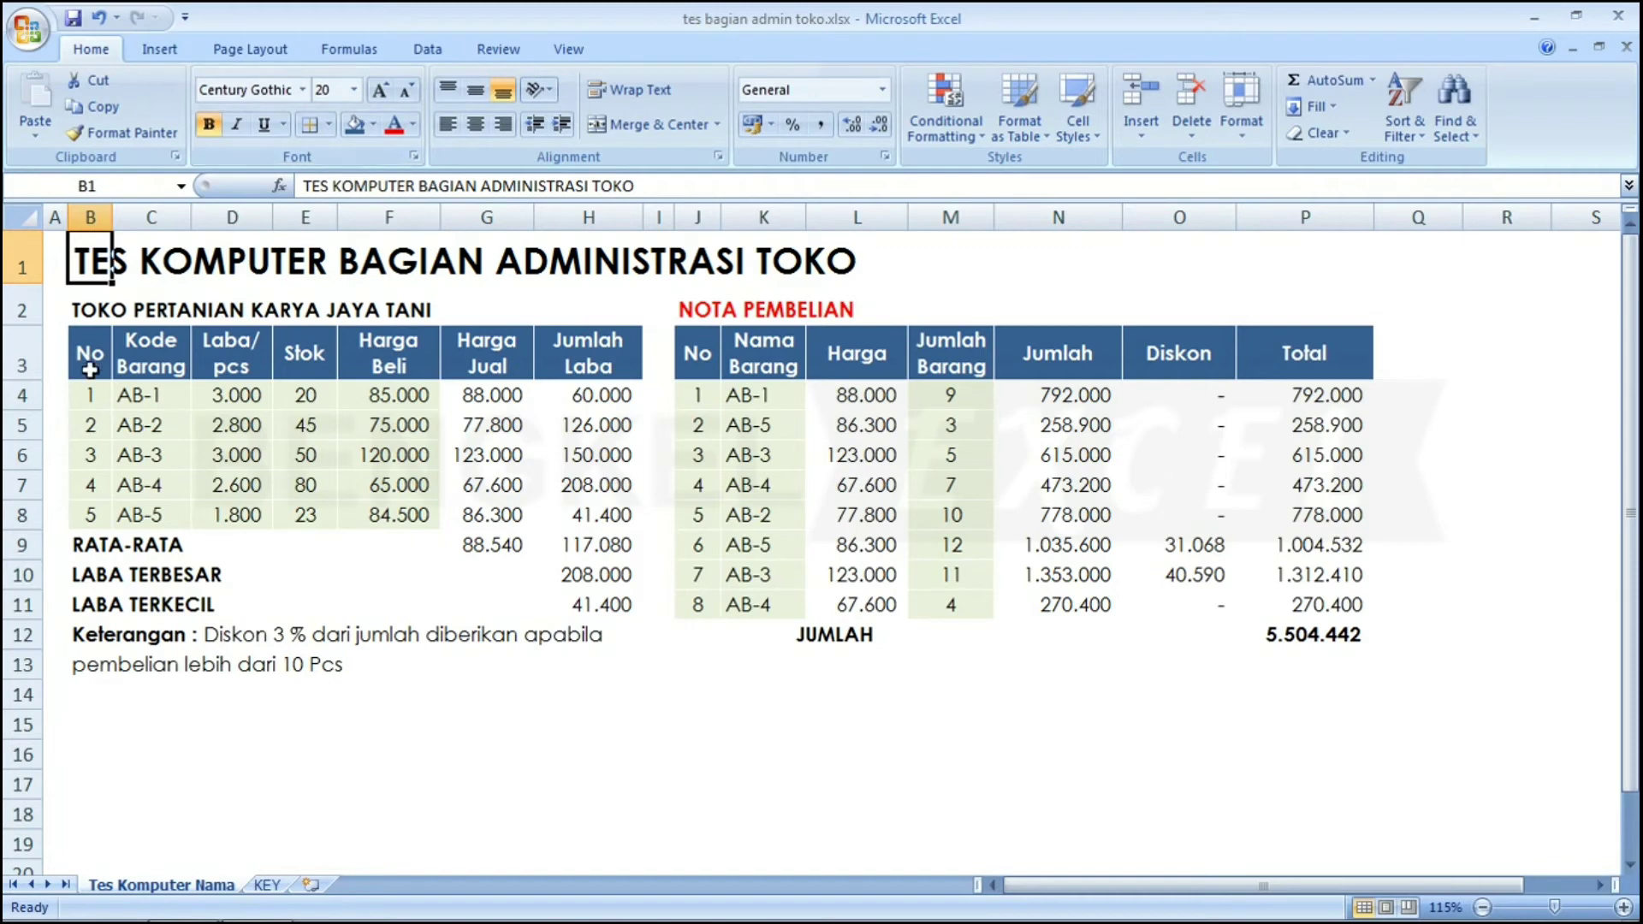
- Fill the header cells B3:H3 of the Toko Pertanian Karya Jaya Tani table with dark red
{"action": "left_click_drag", "start_coordinate": [86, 354], "coordinate": [572, 375]}
{"action": "left_click", "coordinate": [376, 122]}
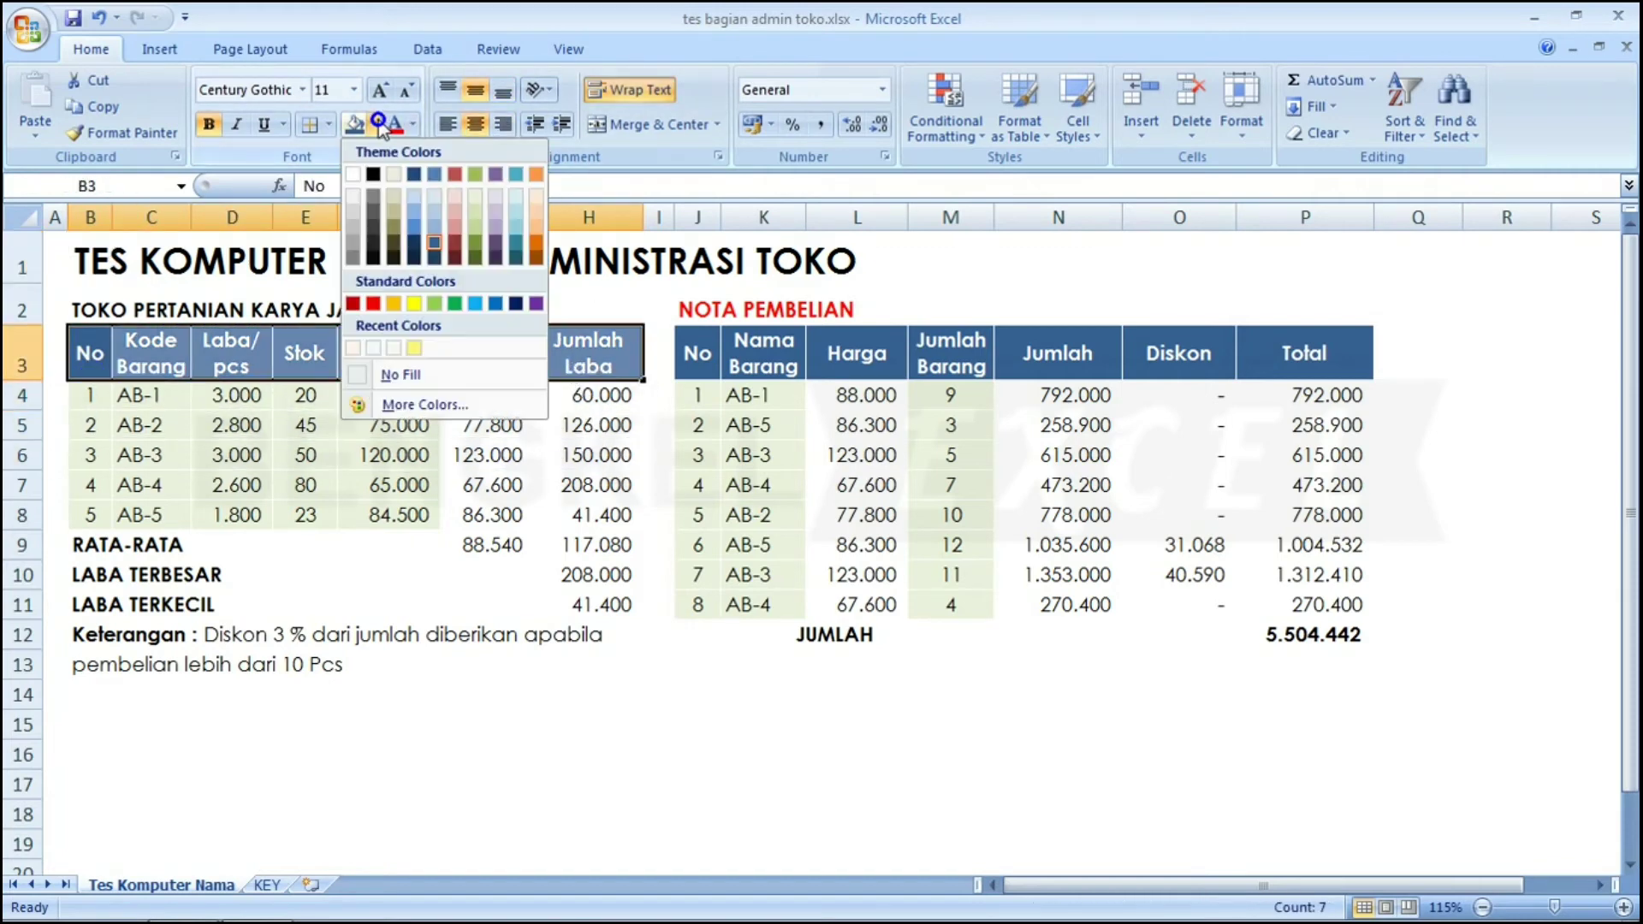
{"action": "left_click", "coordinate": [454, 246]}
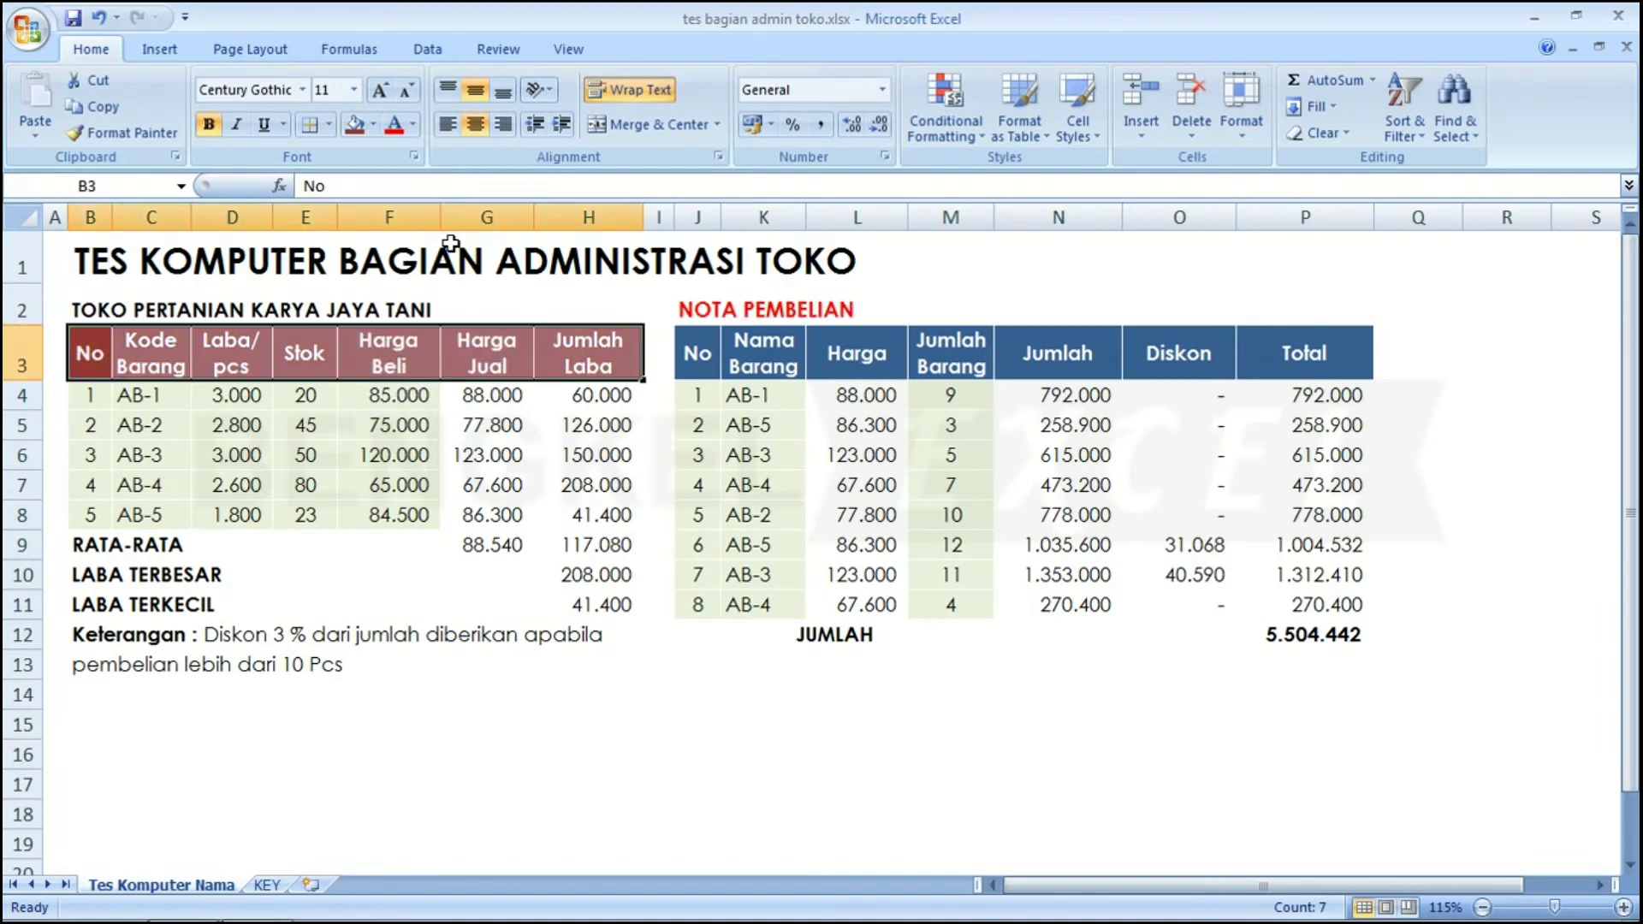
{"action": "left_click", "coordinate": [558, 476]}
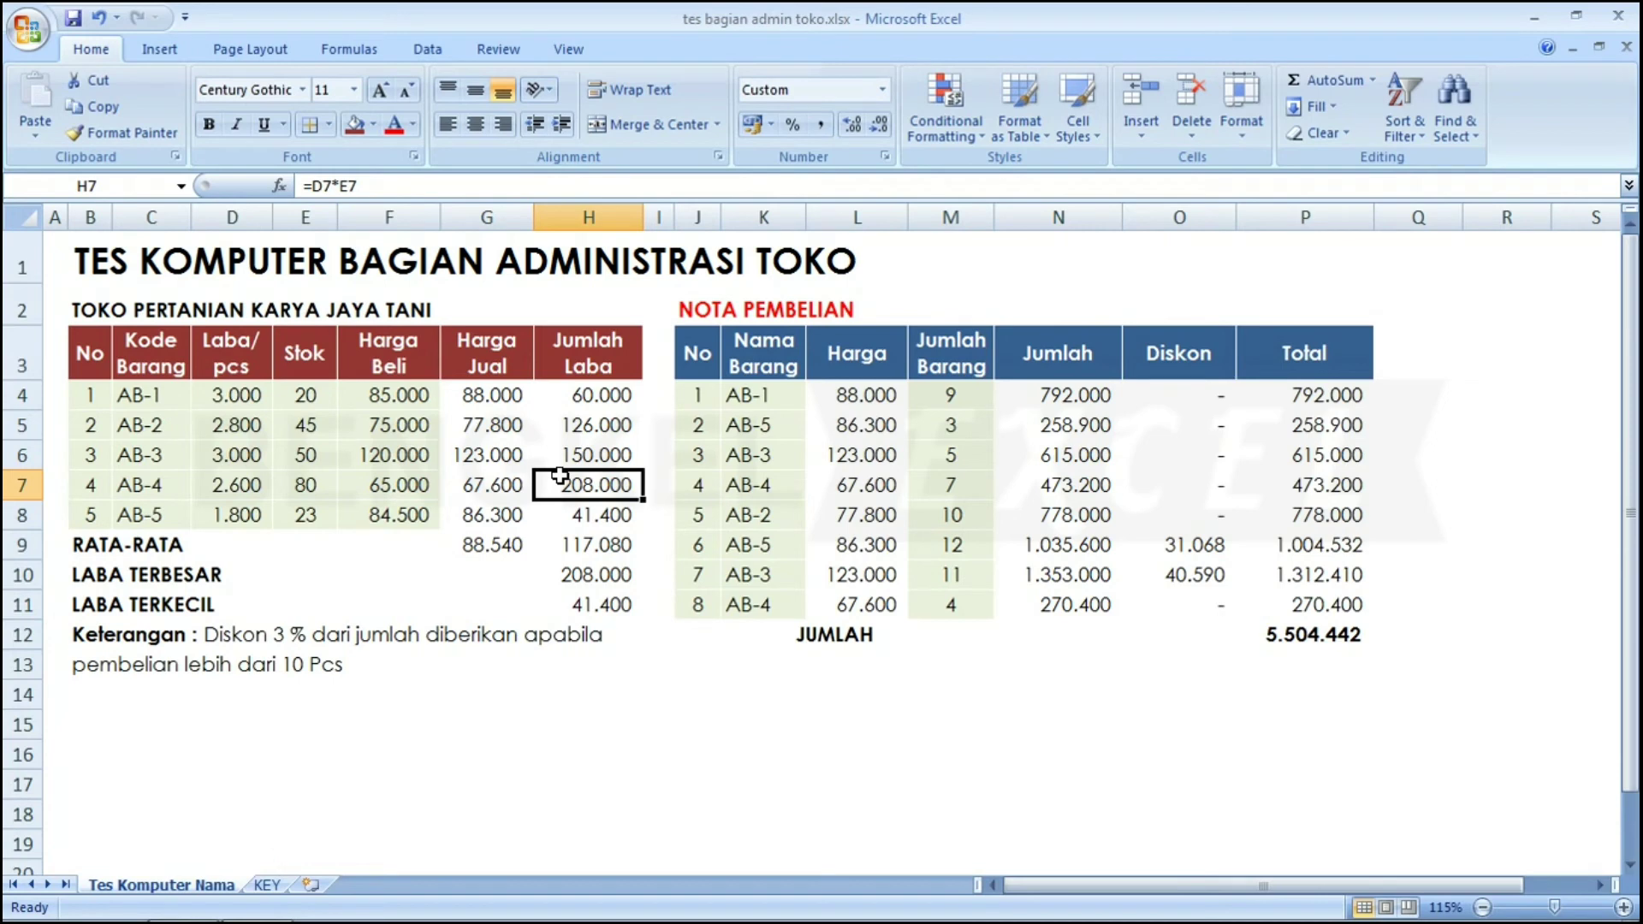
{"action": "key", "text": "Down"}
{"action": "key", "text": "Right"}
{"action": "key", "text": "Right"}
{"action": "key", "text": "Right"}
{"action": "key", "text": "Right"}
{"action": "key", "text": "Right"}
{"action": "key", "text": "Right"}
{"action": "key", "text": "Right"}
{"action": "key", "text": "Right"}
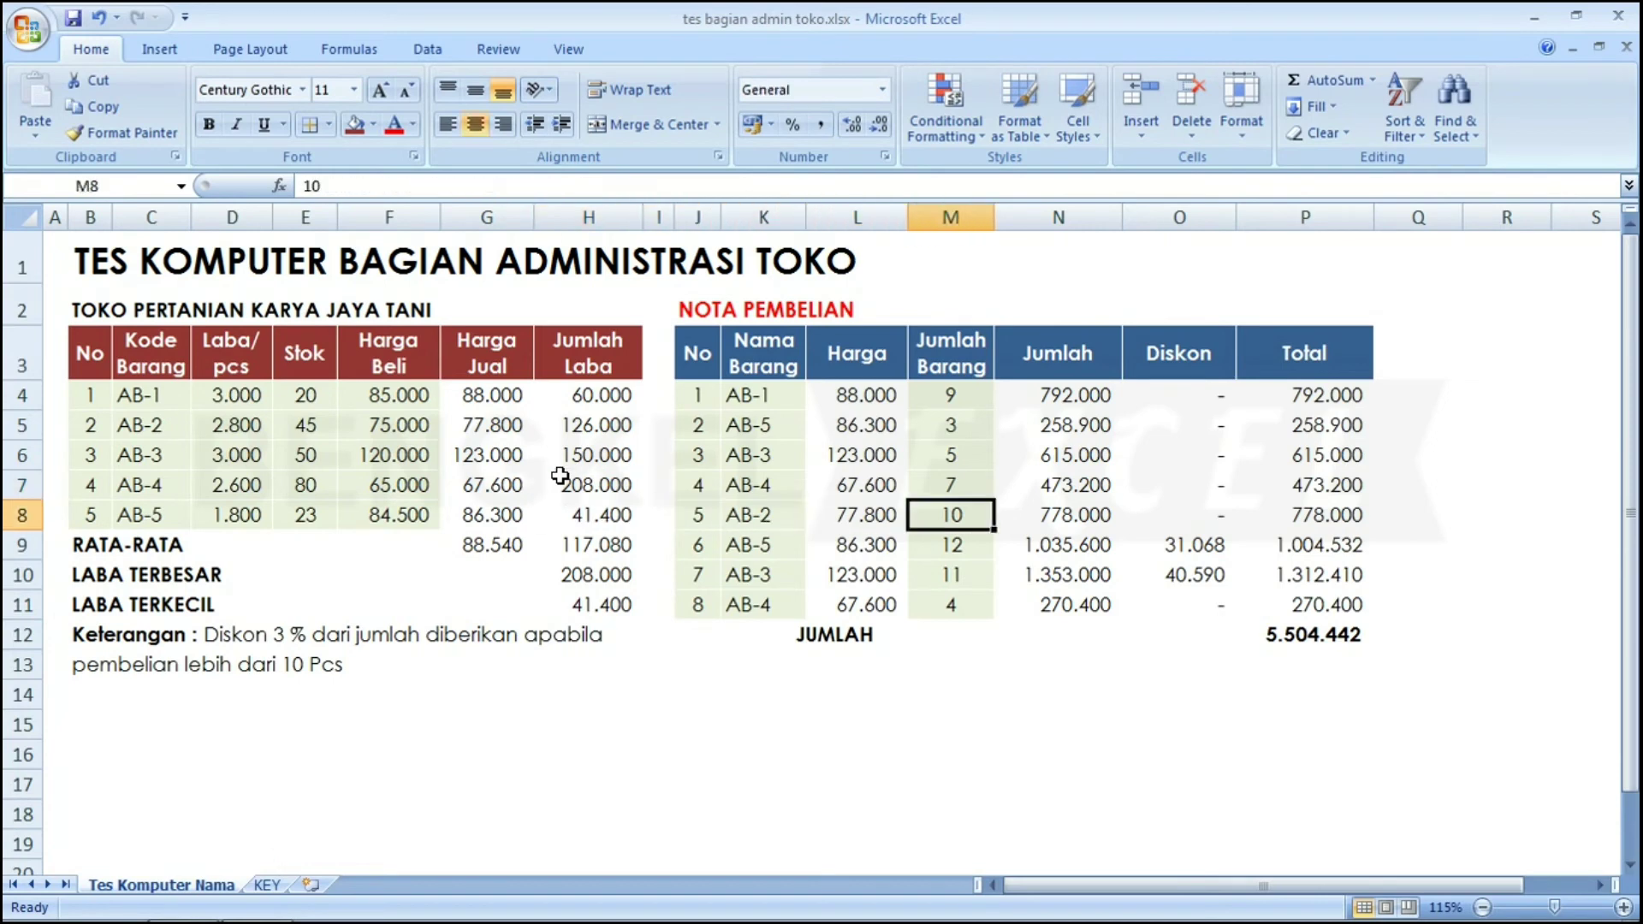
{"action": "key", "text": "Down"}
{"action": "key", "text": "Down"}
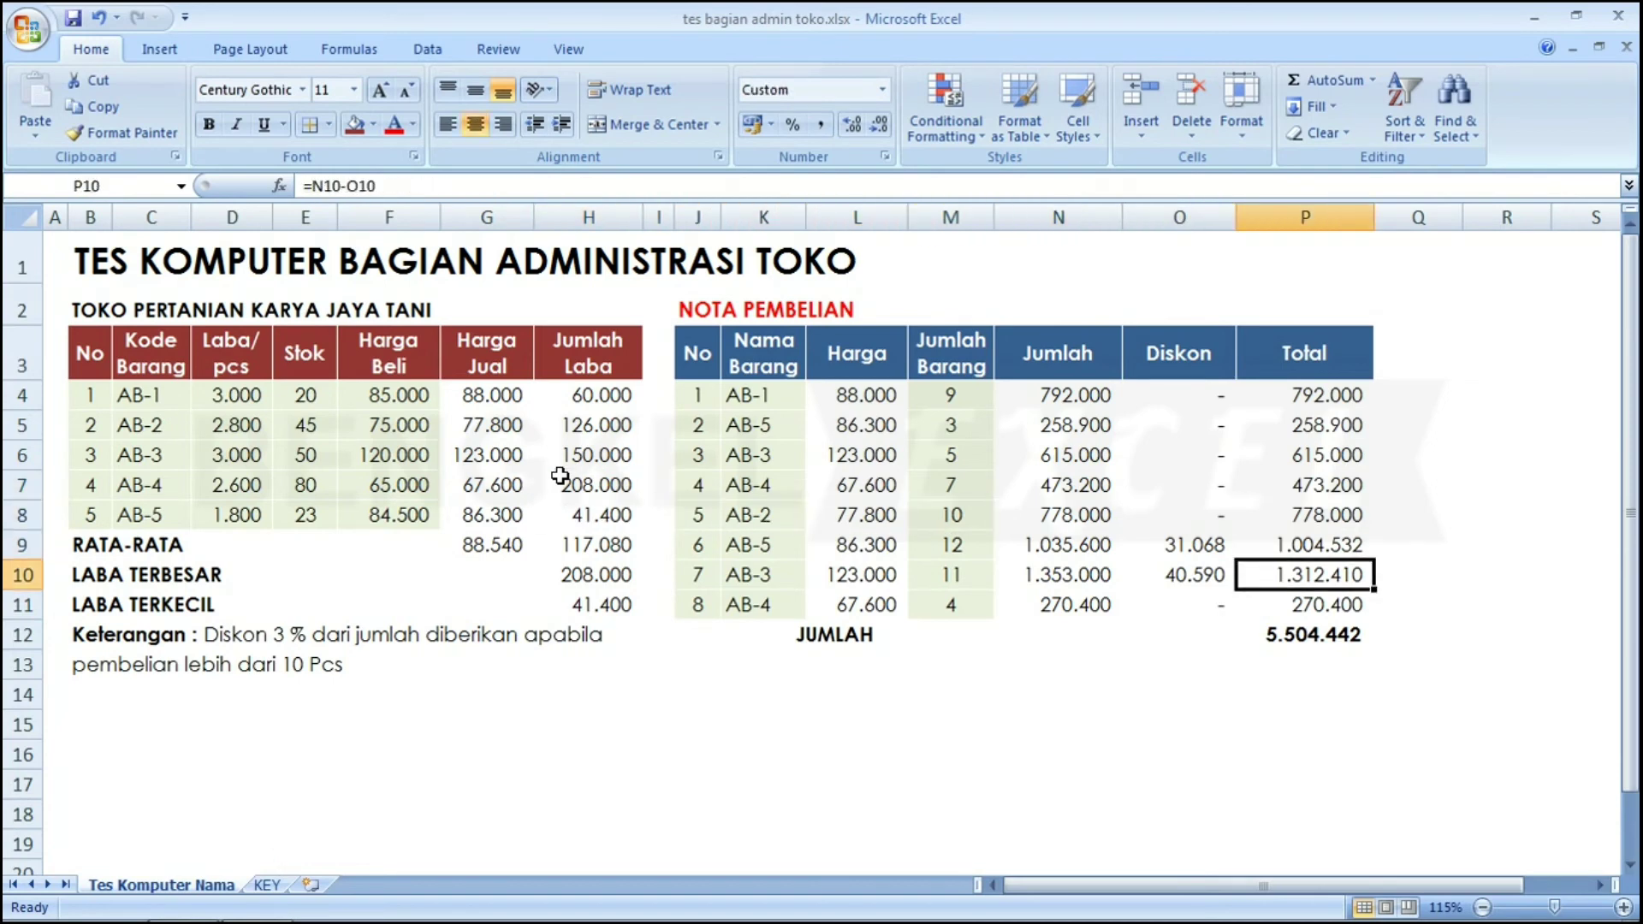
{"action": "key", "text": "Left"}
{"action": "key", "text": "Left"}
{"action": "key", "text": "Left"}
{"action": "key", "text": "Left"}
{"action": "key", "text": "Left"}
{"action": "key", "text": "Left"}
{"action": "key", "text": "Left"}
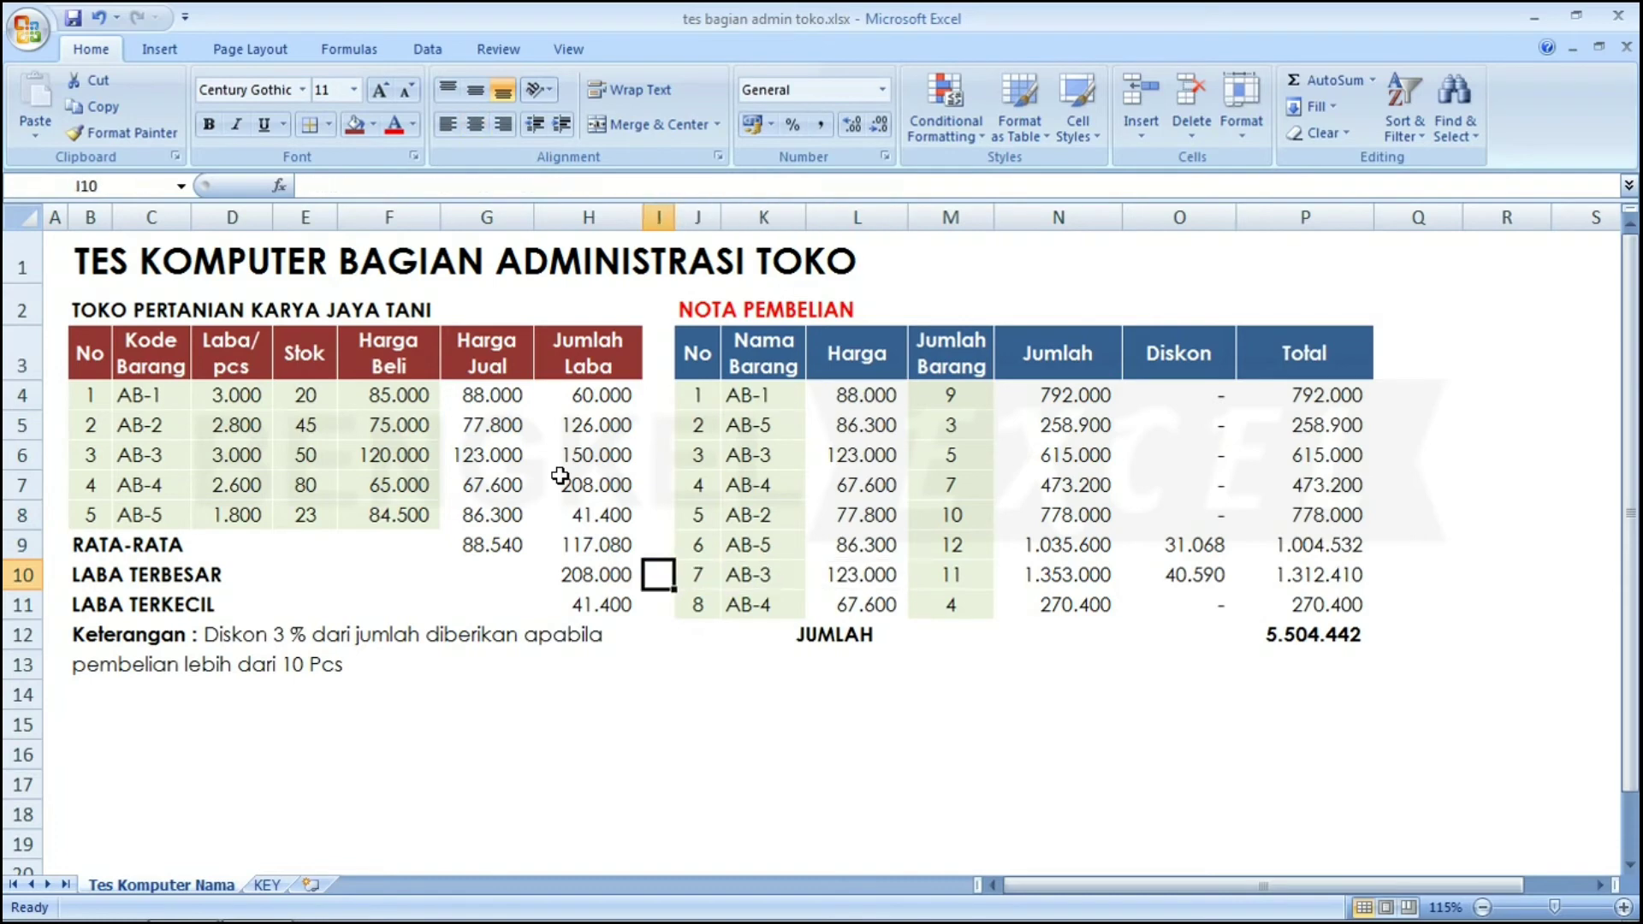
{"action": "key", "text": "Right"}
{"action": "key", "text": "Right"}
{"action": "key", "text": "Right"}
{"action": "key", "text": "Right"}
{"action": "key", "text": "Right"}
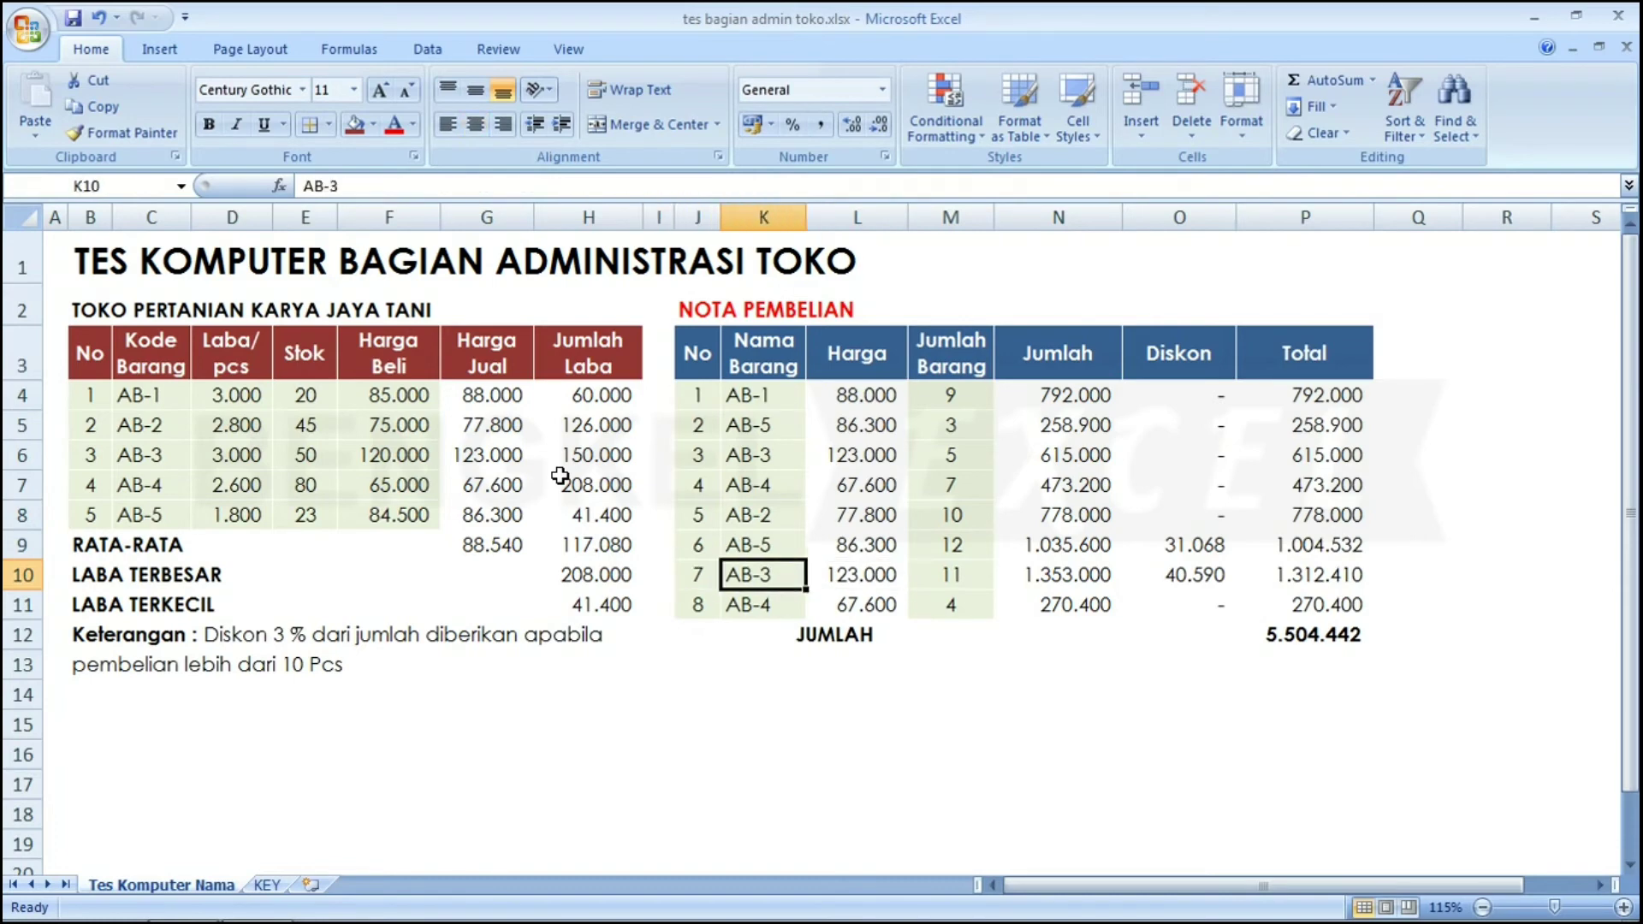
{"action": "key", "text": "Up"}
{"action": "key", "text": "Up"}
{"action": "key", "text": "Up"}
{"action": "key", "text": "Up"}
{"action": "key", "text": "Up"}
{"action": "key", "text": "Up"}
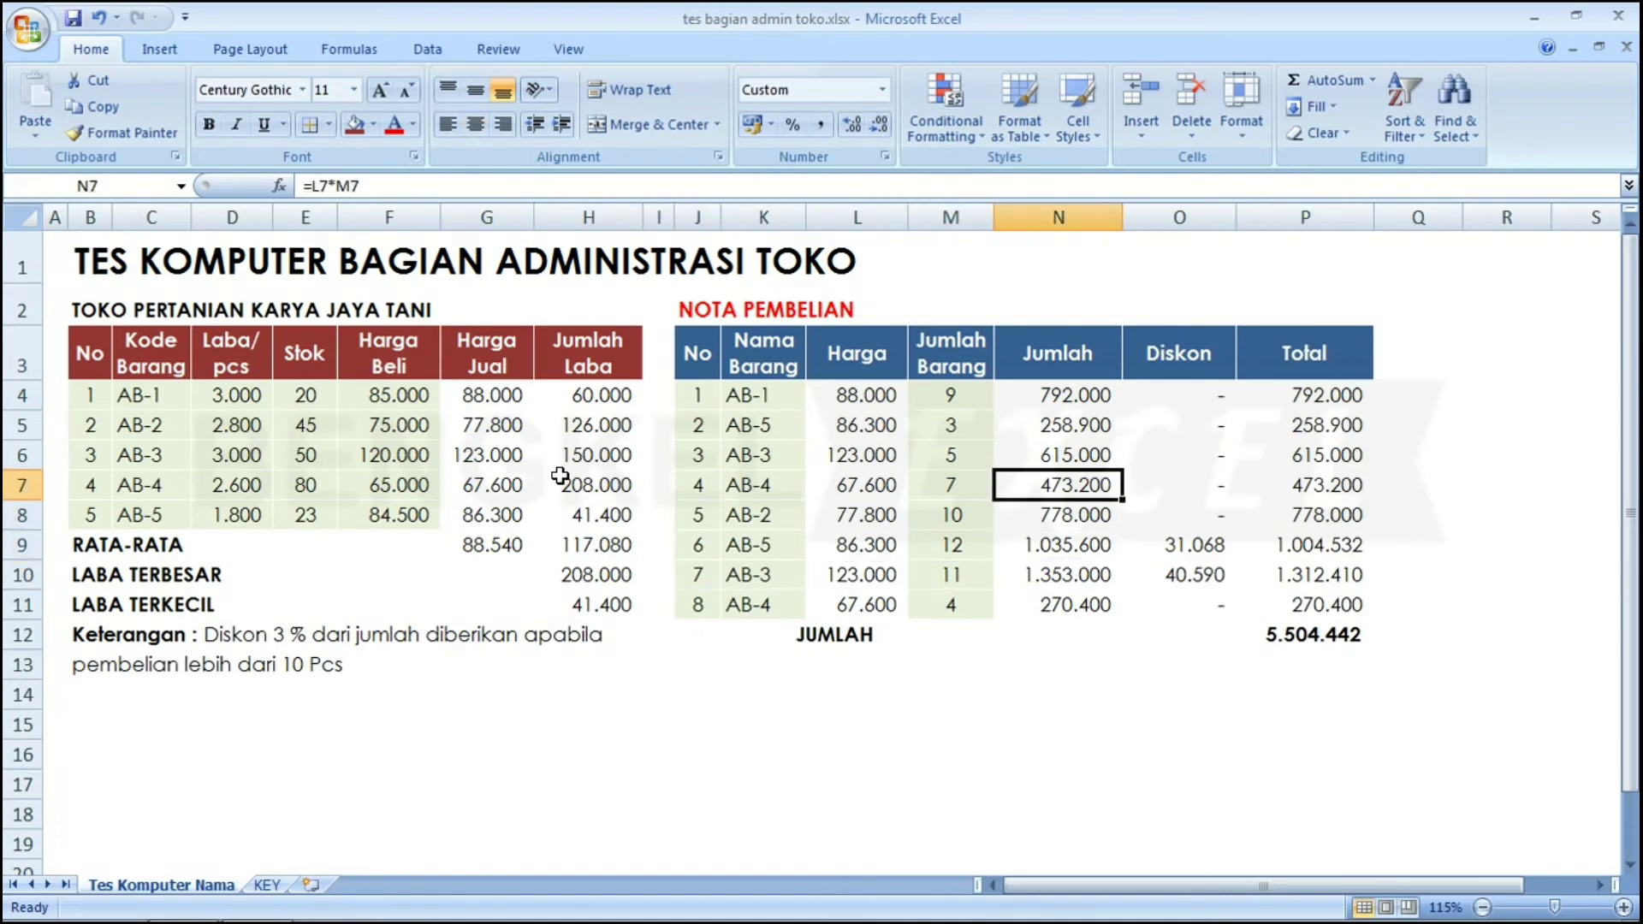
- Review the VLOOKUP formula for Harga in L4 and the IF formula for Diskon in O4
{"action": "key", "text": "Left"}
{"action": "key", "text": "Left"}
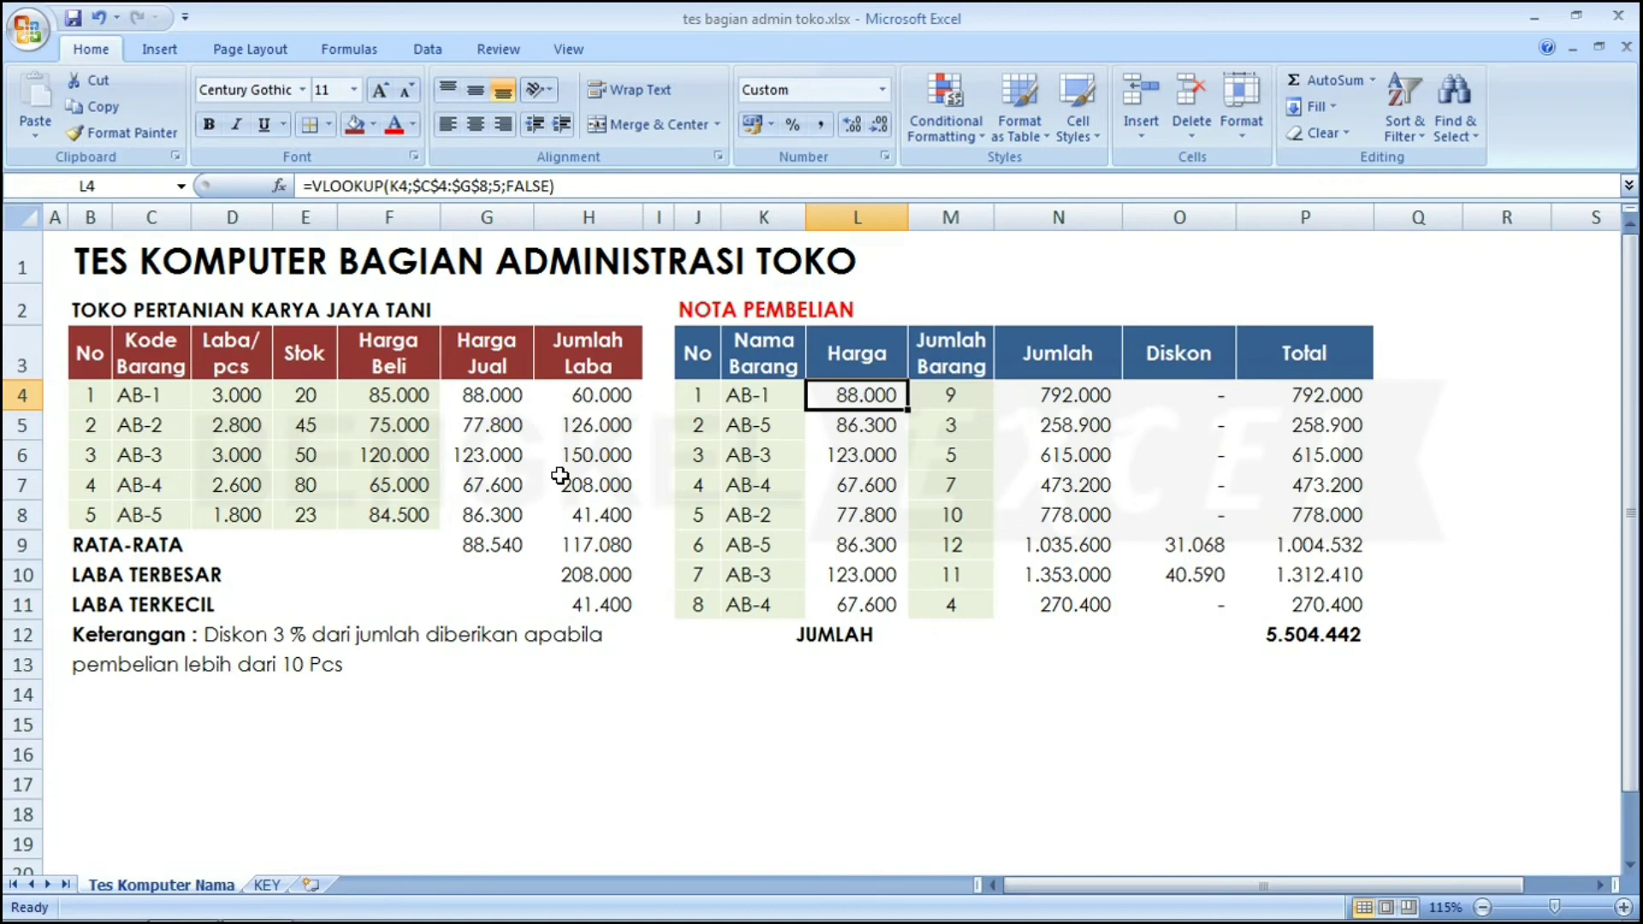
{"action": "key", "text": "Right"}
{"action": "key", "text": "Right"}
{"action": "key", "text": "Right"}
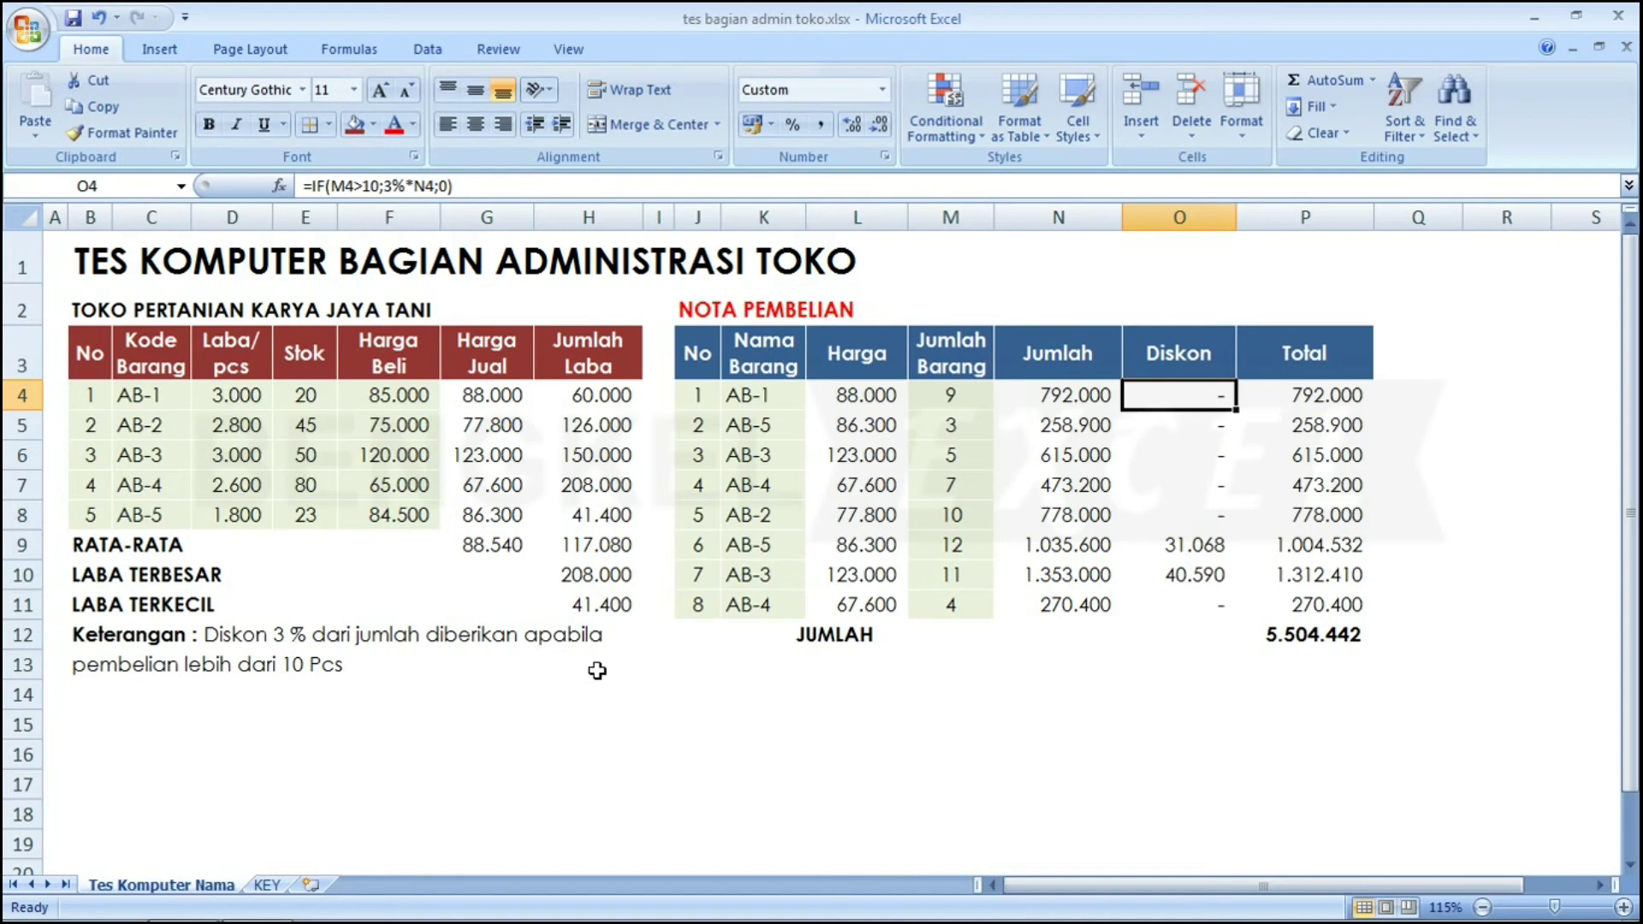
{"action": "key", "text": "Left"}
{"action": "key", "text": "Left"}
{"action": "key", "text": "Left"}
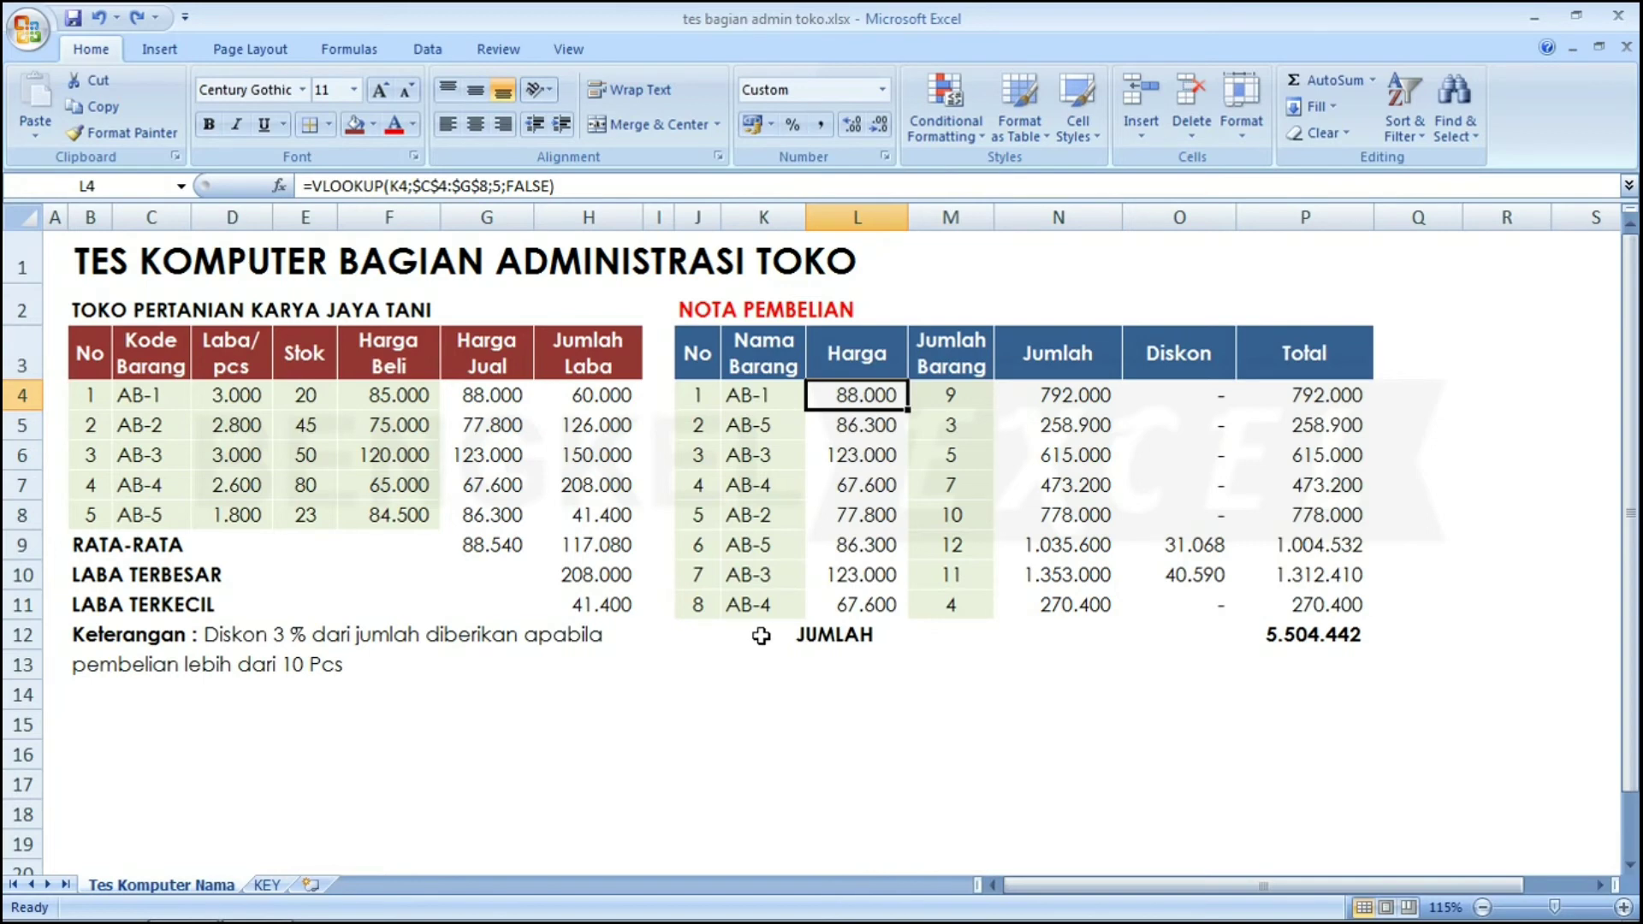
- Compare the Nama Barang code in K4 with the matching Kode Barang entry in C4 of the store table
{"action": "left_click", "coordinate": [756, 396]}
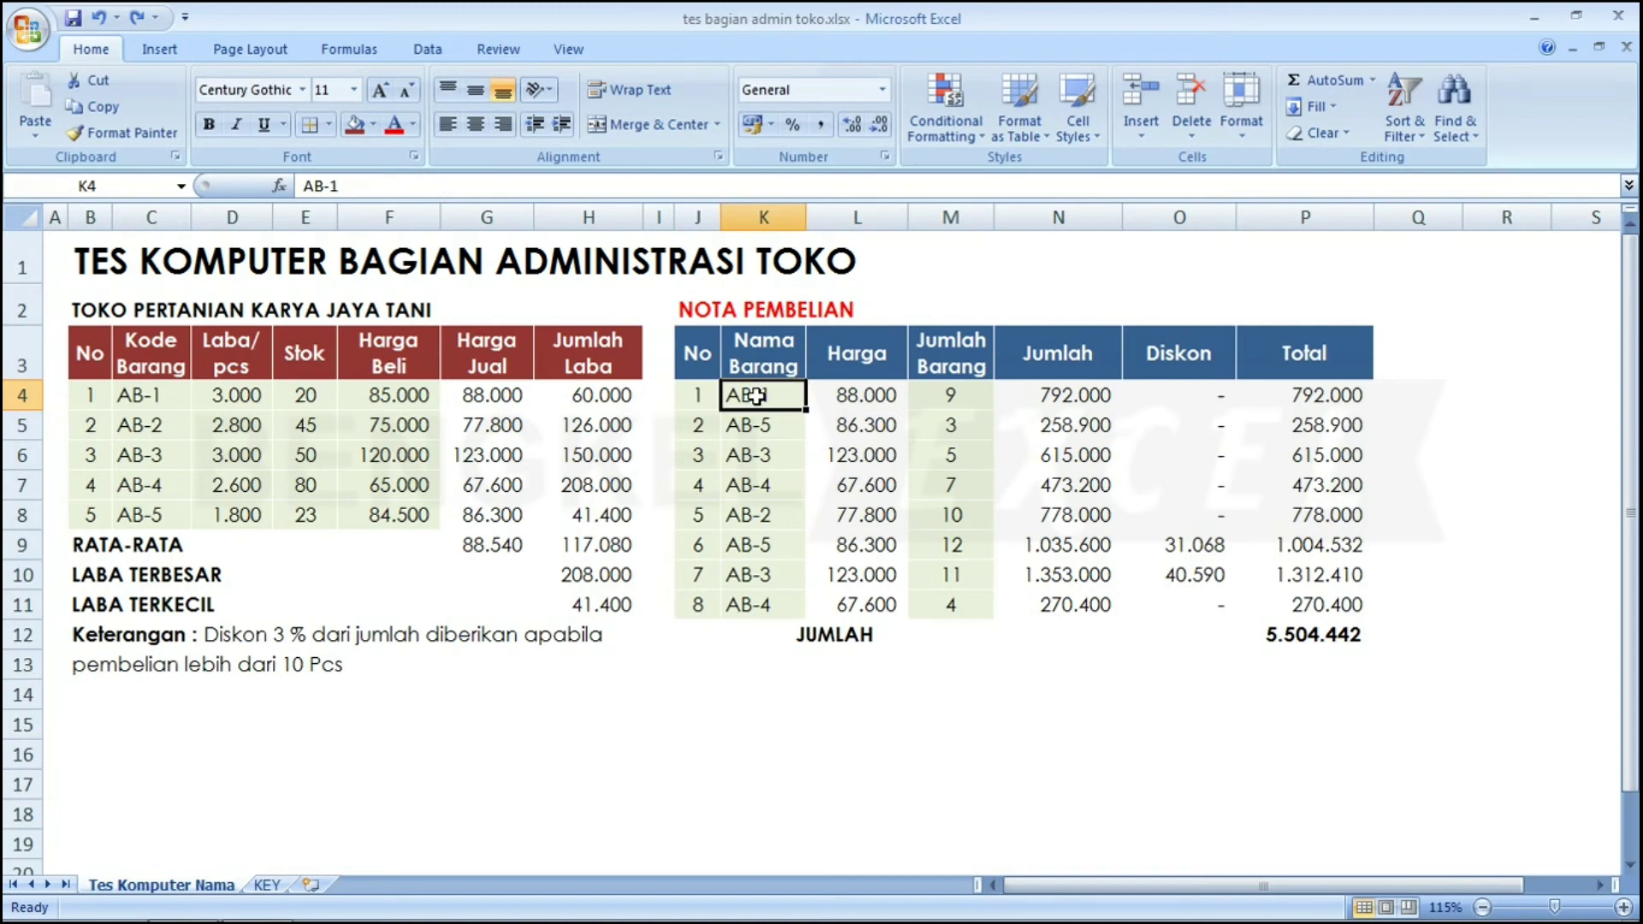
{"action": "key", "text": "Left"}
{"action": "key", "text": "Left"}
{"action": "key", "text": "Left"}
{"action": "key", "text": "Left"}
{"action": "key", "text": "Left"}
{"action": "key", "text": "Left"}
{"action": "key", "text": "Left"}
{"action": "key", "text": "Left"}
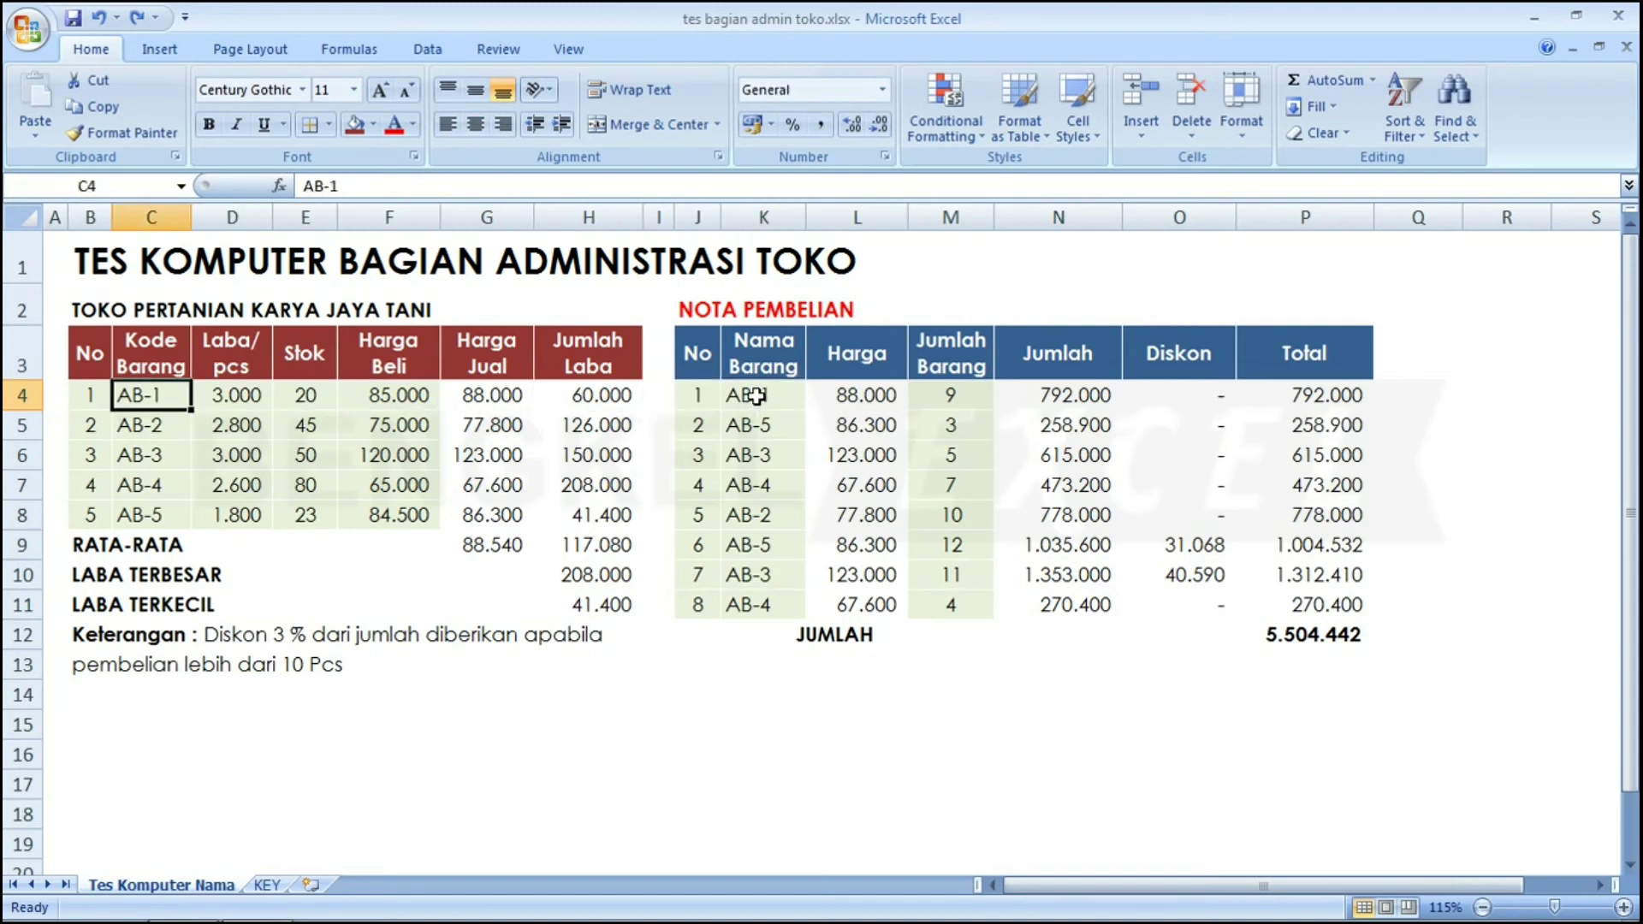
{"action": "key", "text": "Right"}
{"action": "key", "text": "Right"}
{"action": "key", "text": "Left"}
{"action": "key", "text": "Left"}
{"action": "key", "text": "Right"}
{"action": "key", "text": "Right"}
{"action": "key", "text": "Right"}
{"action": "key", "text": "Right"}
{"action": "key", "text": "Right"}
{"action": "key", "text": "Right"}
{"action": "key", "text": "Right"}
{"action": "key", "text": "Right"}
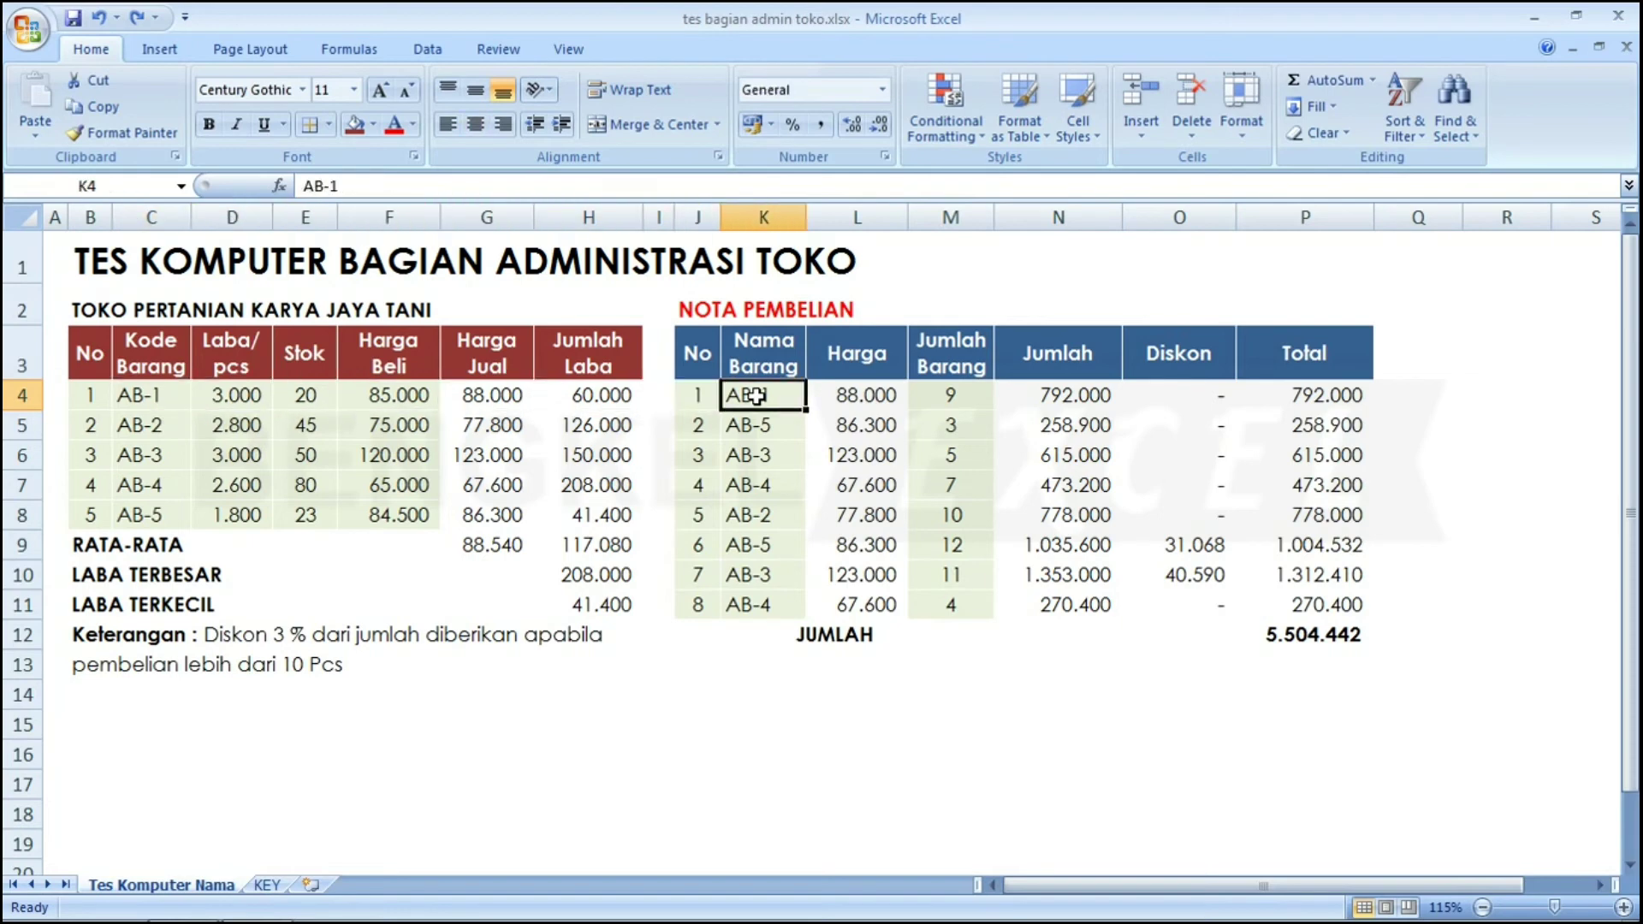
- Examine the No, Kode Barang and Laba/pcs cells in row 4 of the store table
{"action": "left_click", "coordinate": [87, 392]}
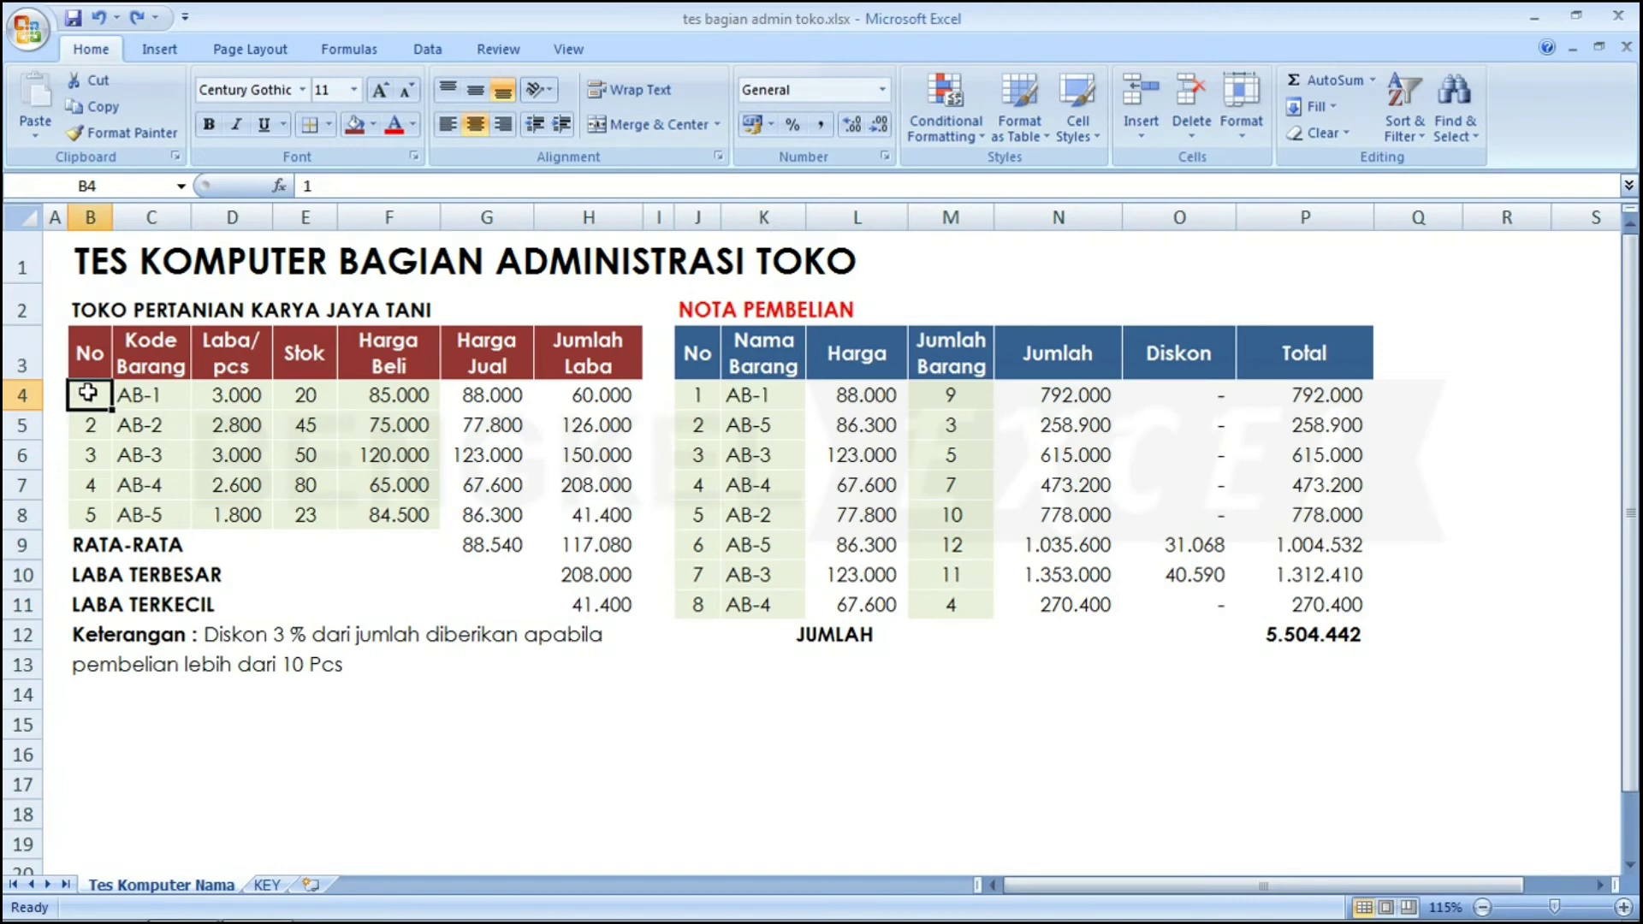
{"action": "key", "text": "Right"}
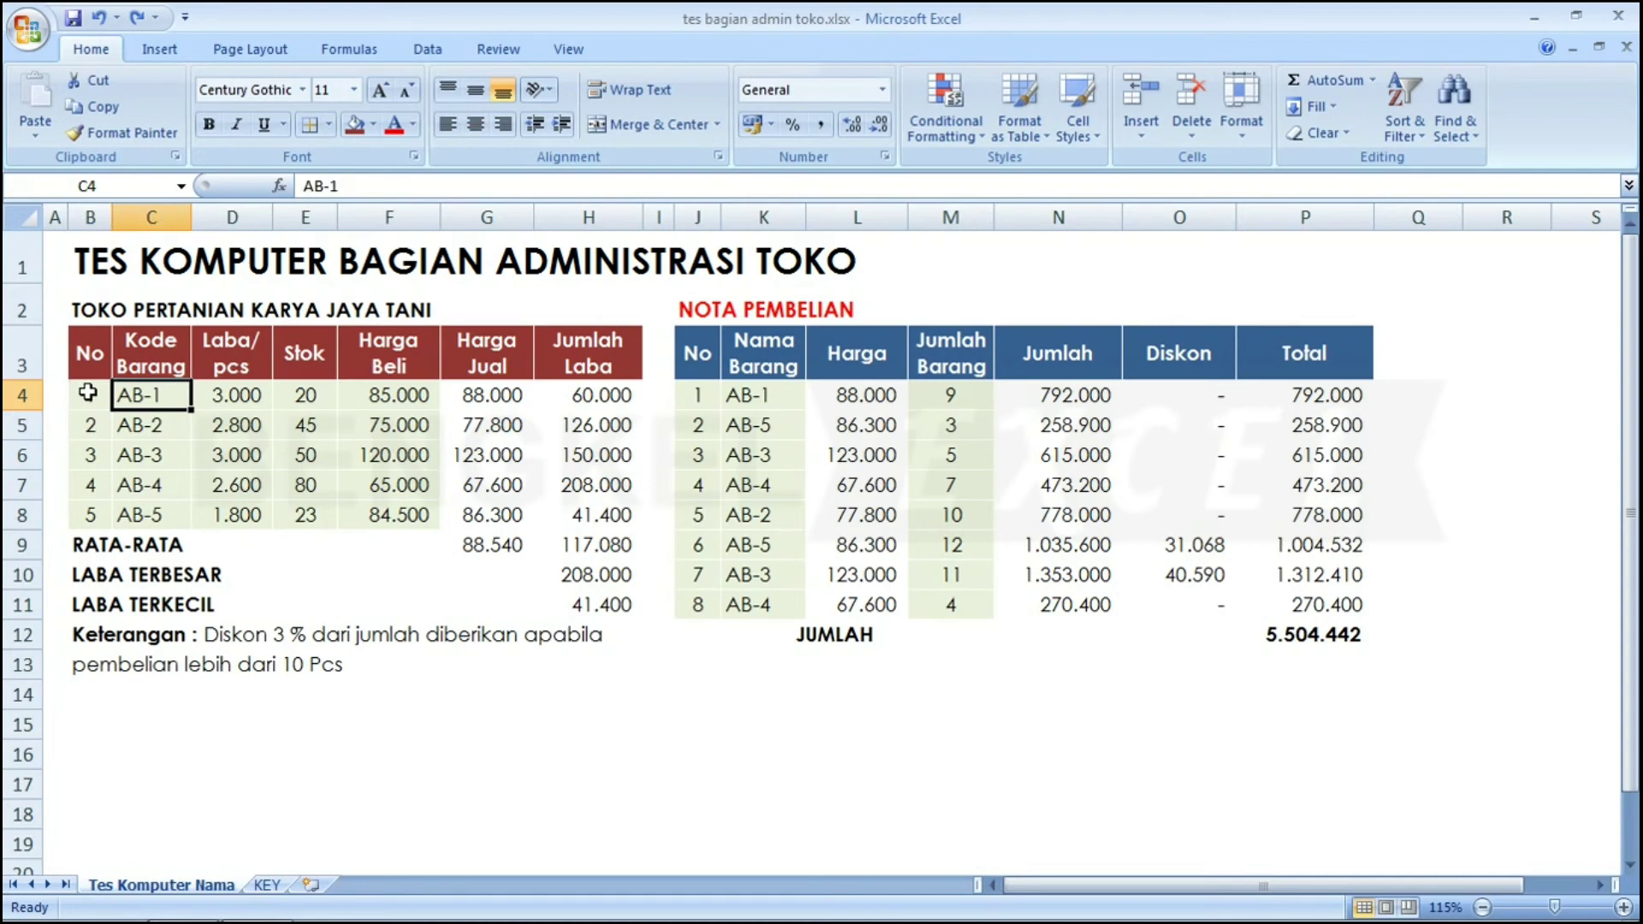
{"action": "key", "text": "Right"}
{"action": "key", "text": "Left"}
{"action": "key", "text": "Left"}
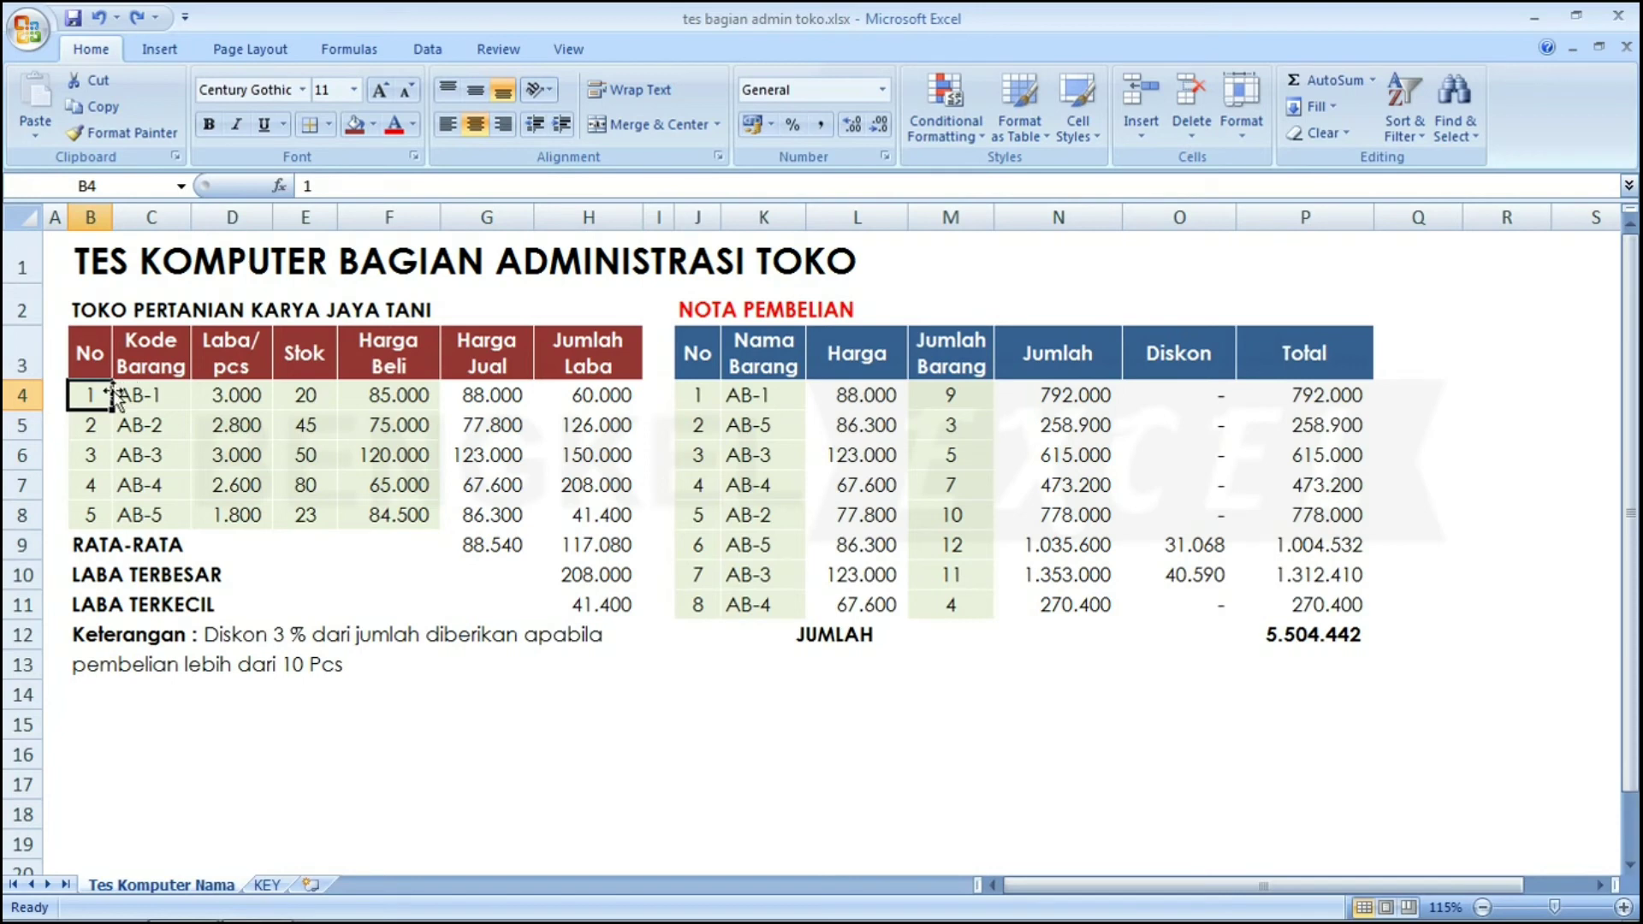
- Start a VLOOKUP formula for Harga in L4 with lookup value K4 and the absolute table range $C$4:$G$8
{"action": "left_click", "coordinate": [862, 378]}
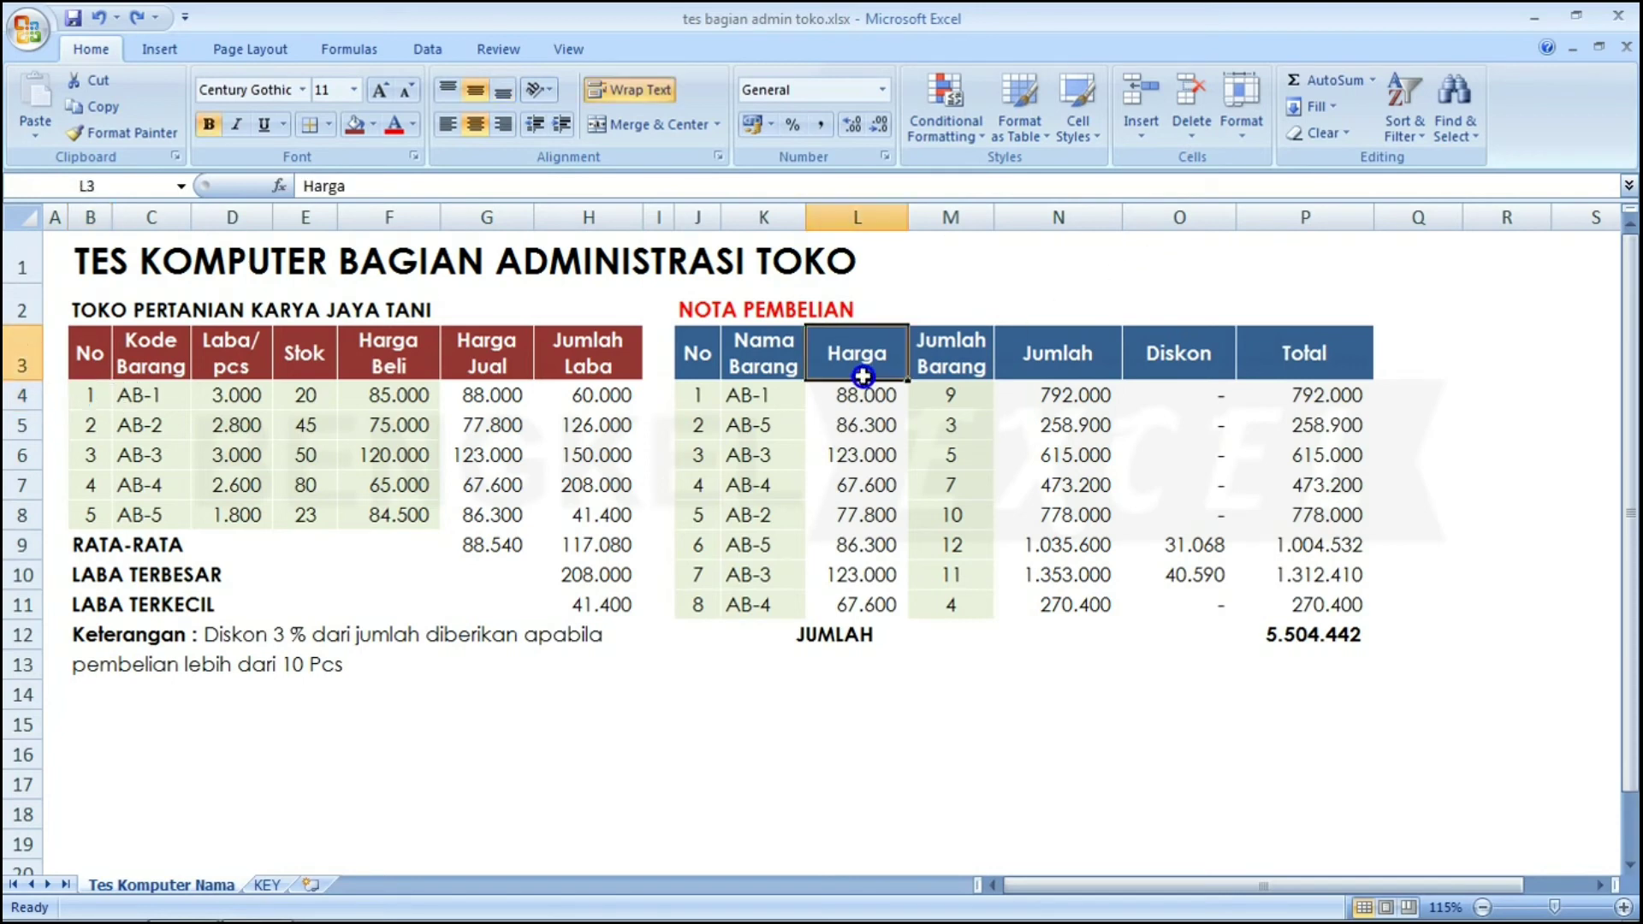
{"action": "left_click", "coordinate": [862, 406]}
{"action": "type", "text": "="}
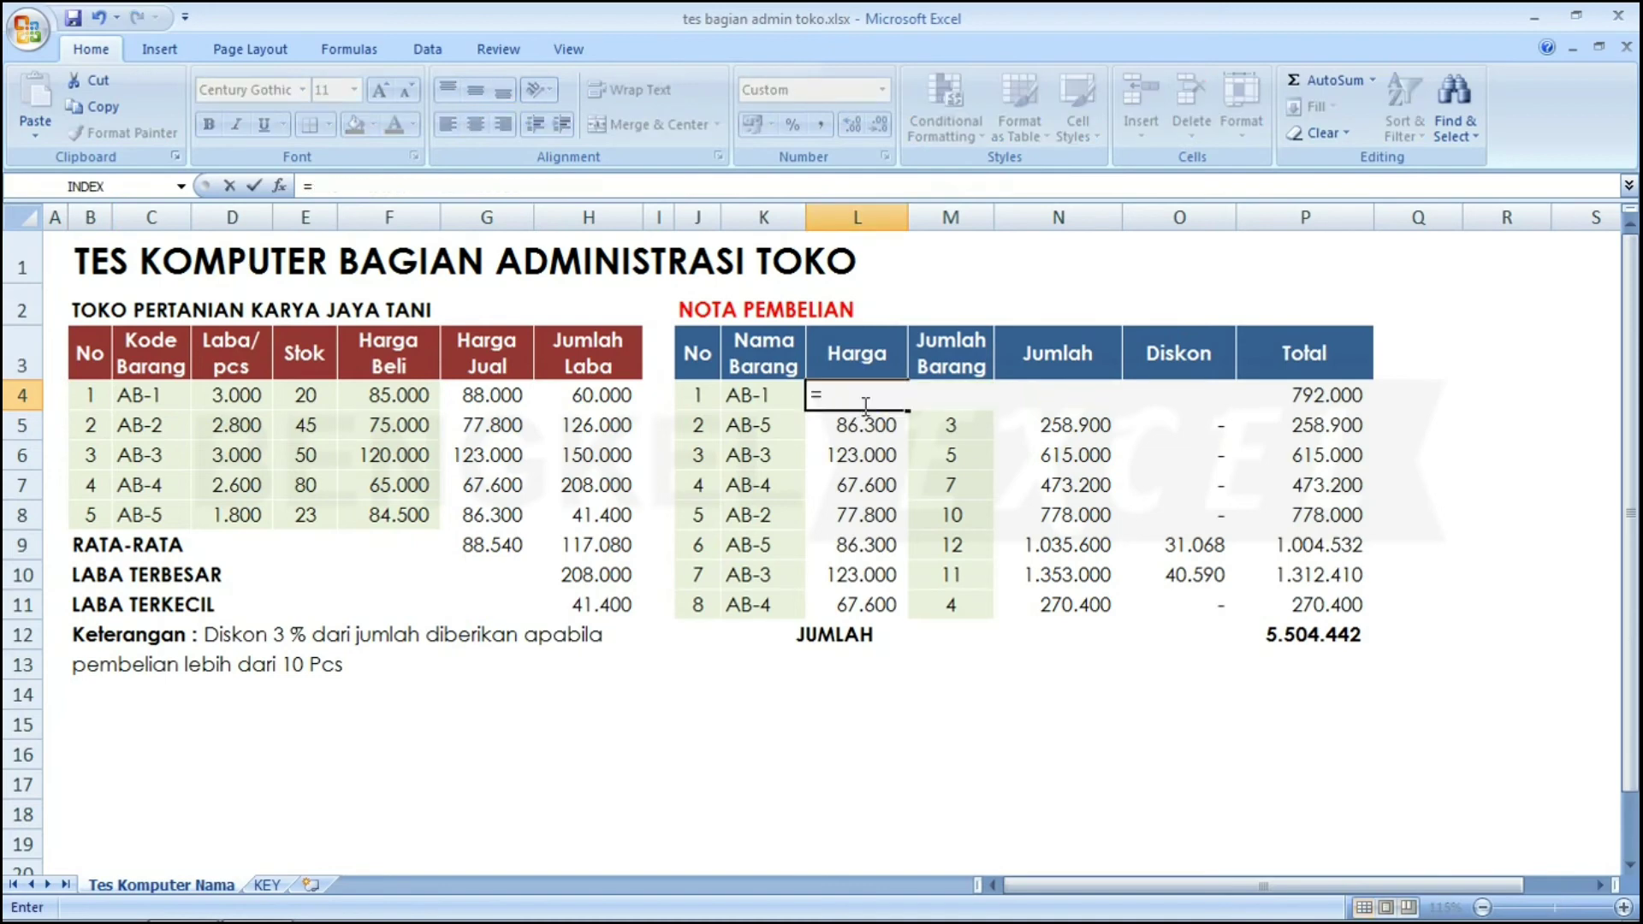
{"action": "type", "text": "vlo"}
{"action": "key", "text": "Tab"}
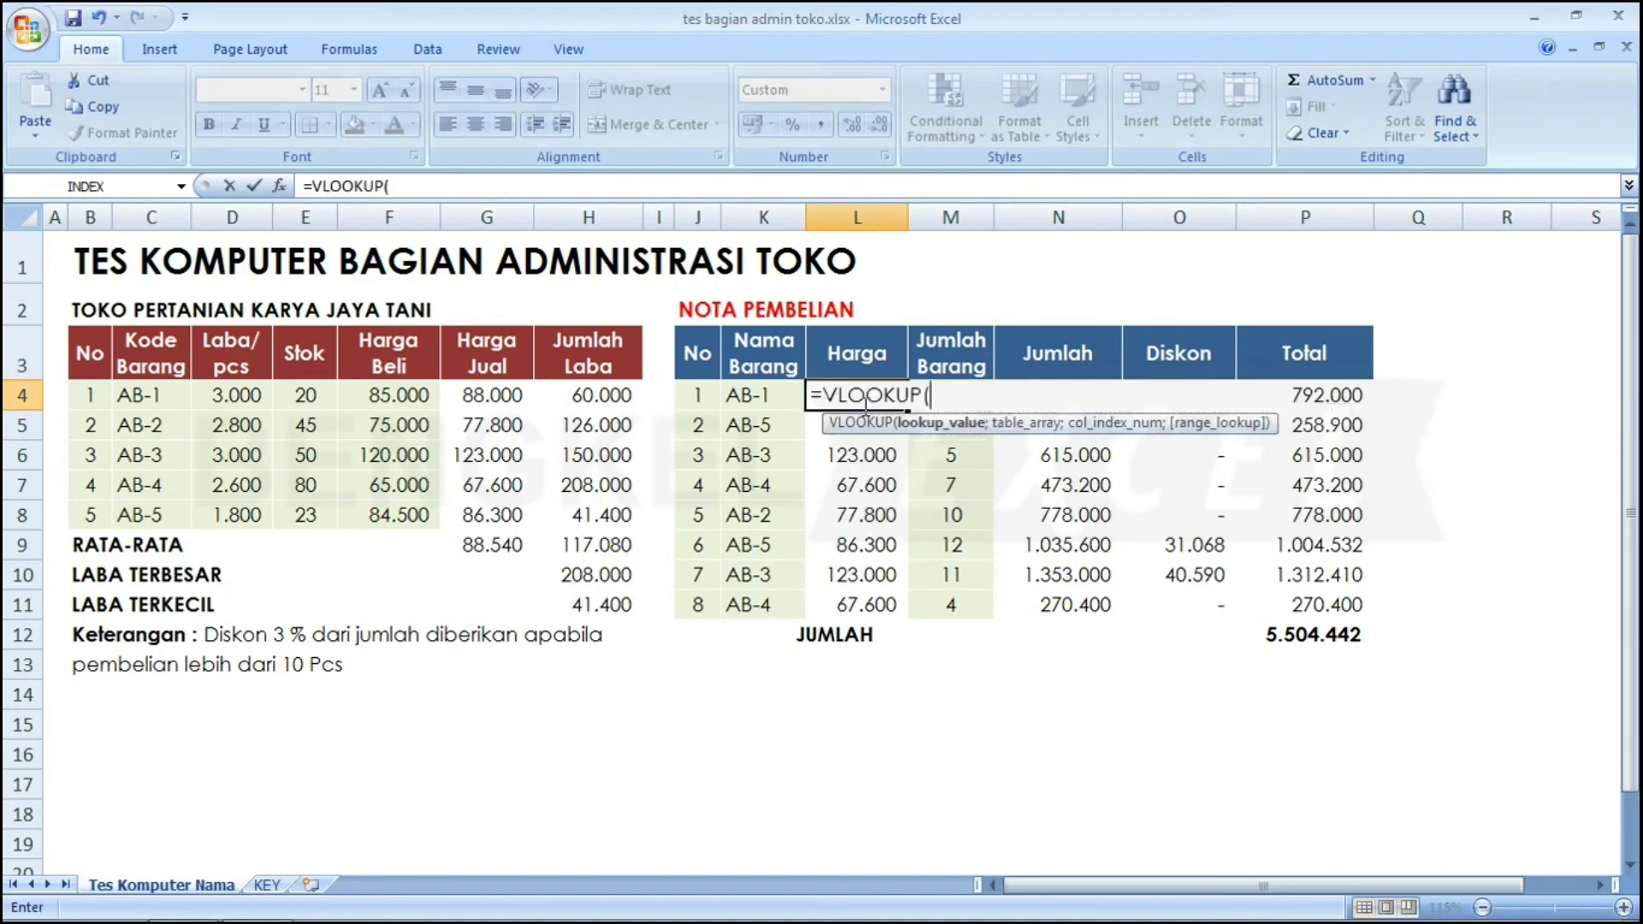
{"action": "left_click", "coordinate": [760, 397]}
{"action": "type", "text": ";"}
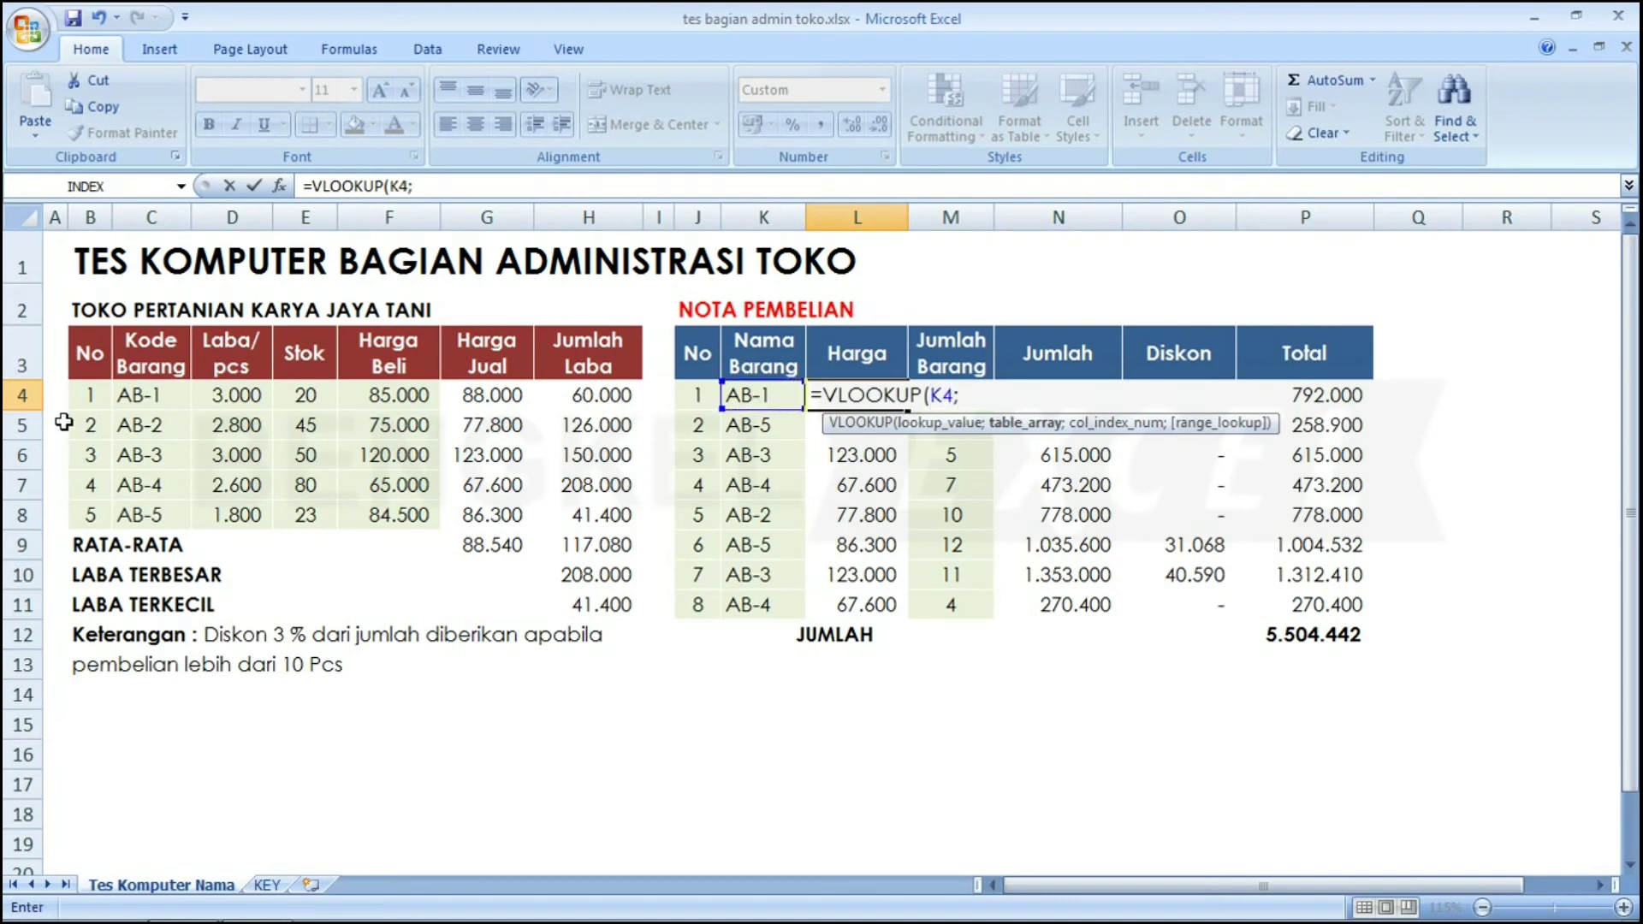
{"action": "left_click_drag", "start_coordinate": [135, 398], "coordinate": [486, 510]}
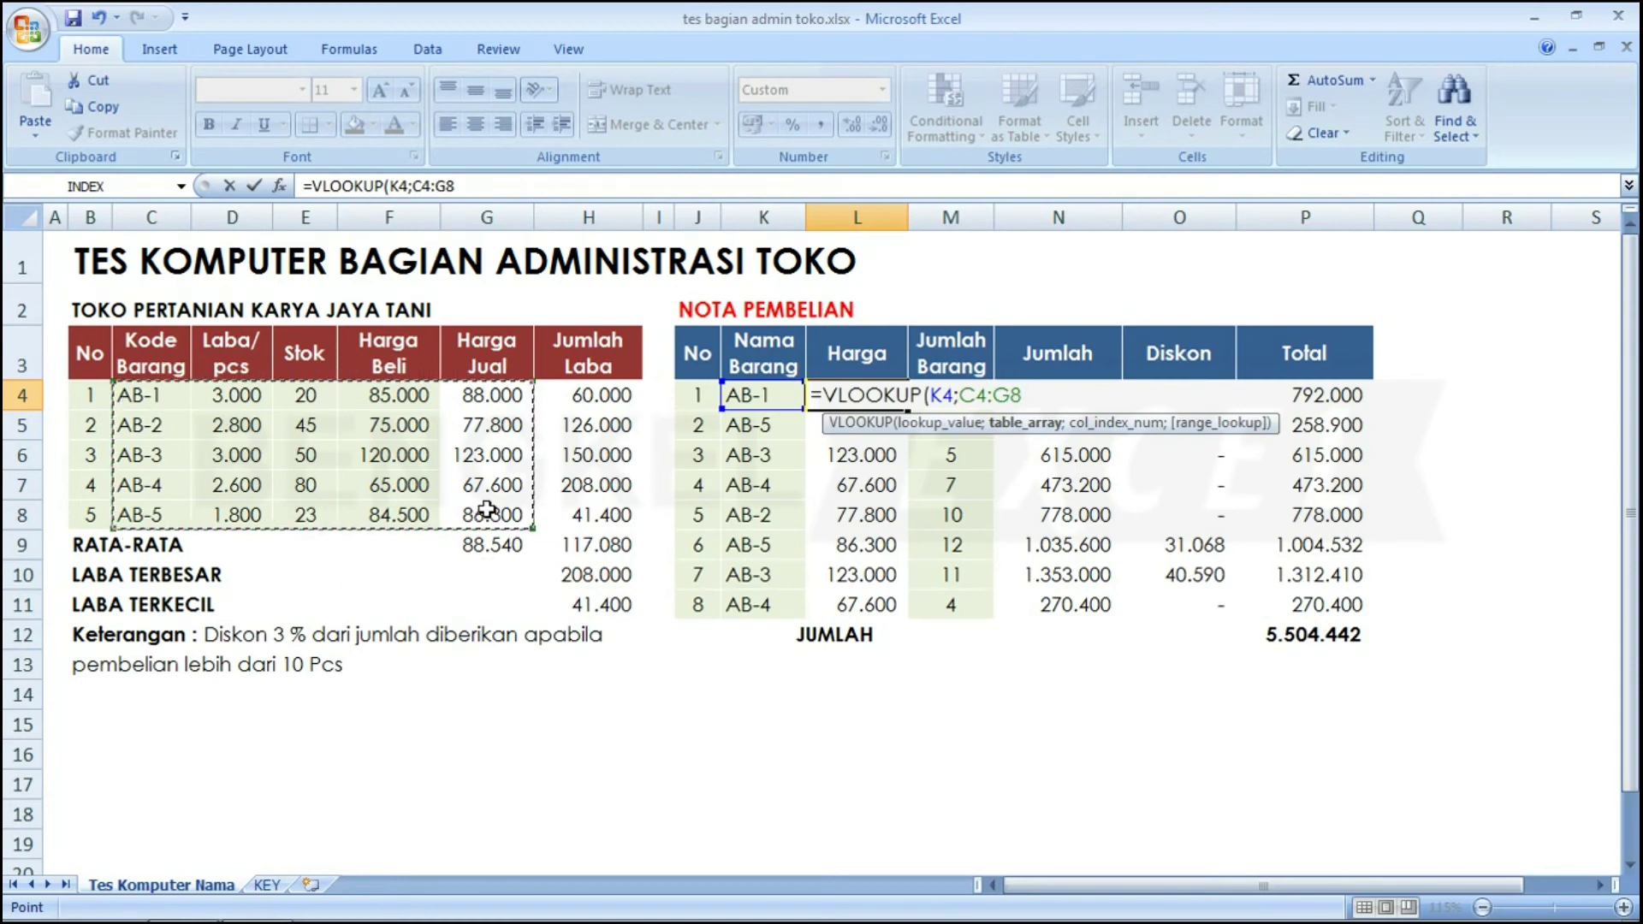
{"action": "key", "text": "F4"}
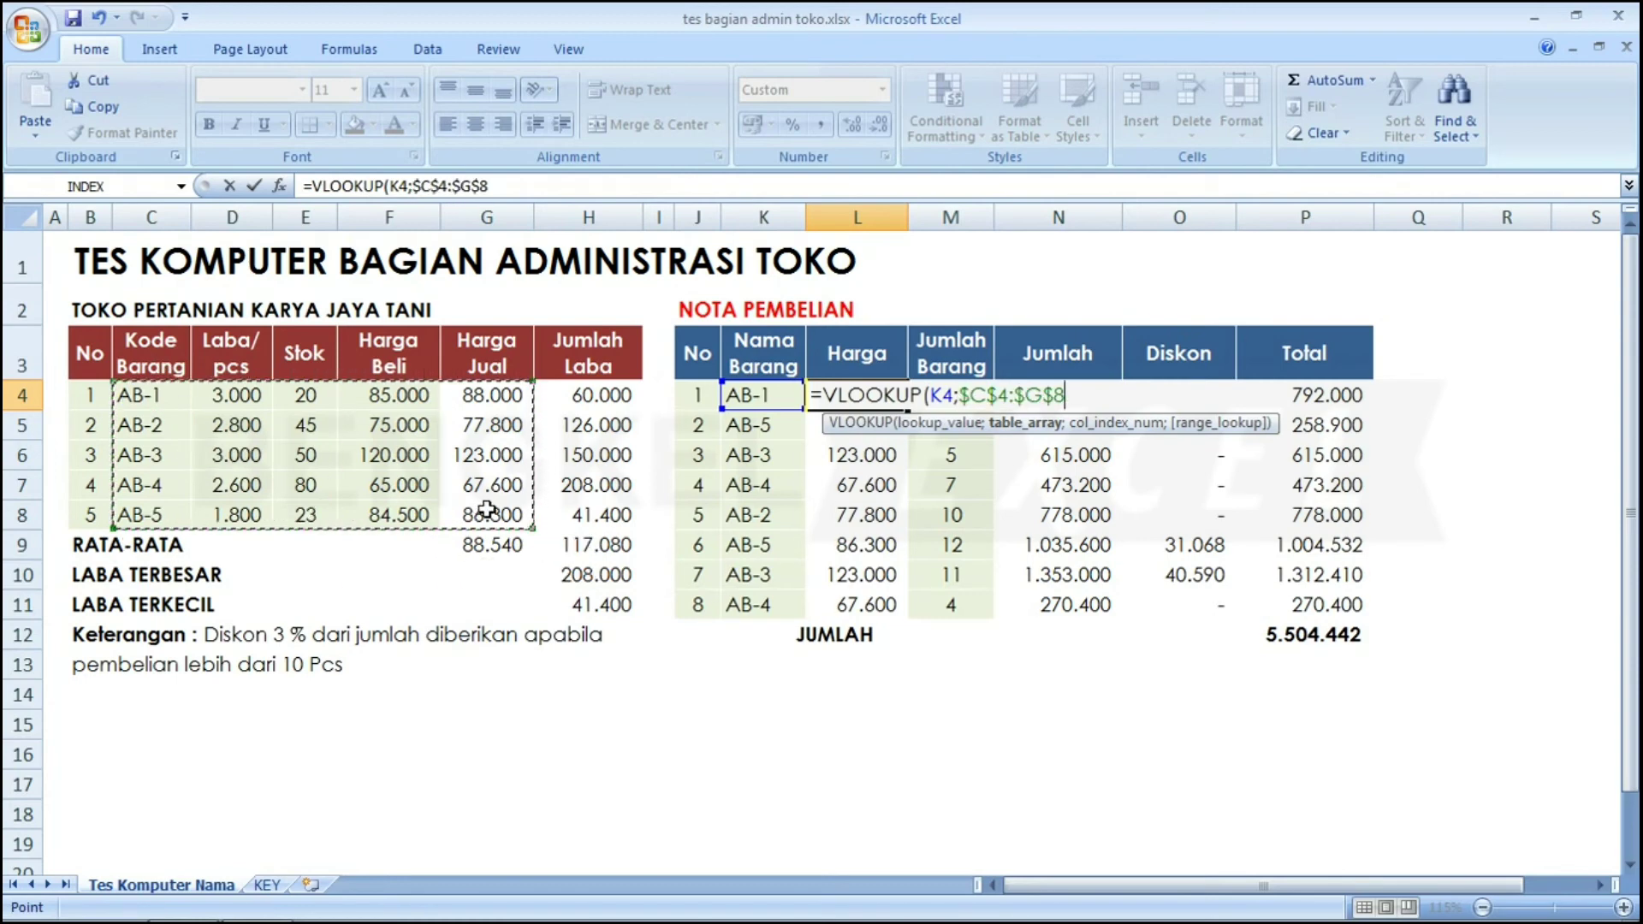
- Complete the VLOOKUP formula in L4 with column index 5 and FALSE for an exact match
{"action": "type", "text": ";"}
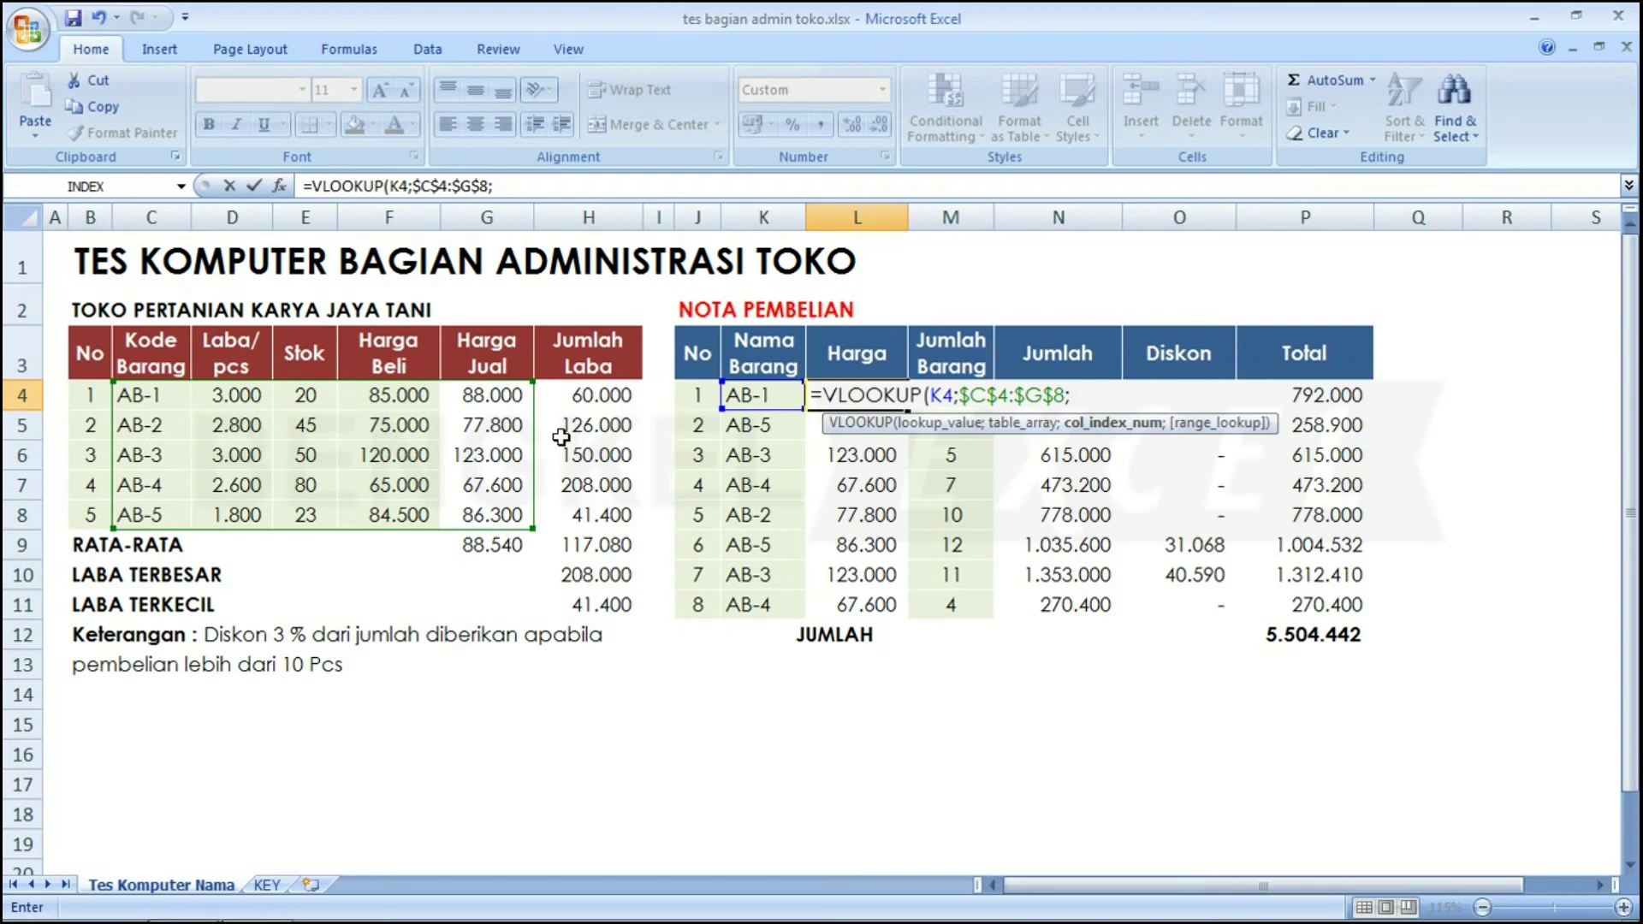
{"action": "type", "text": "5;"}
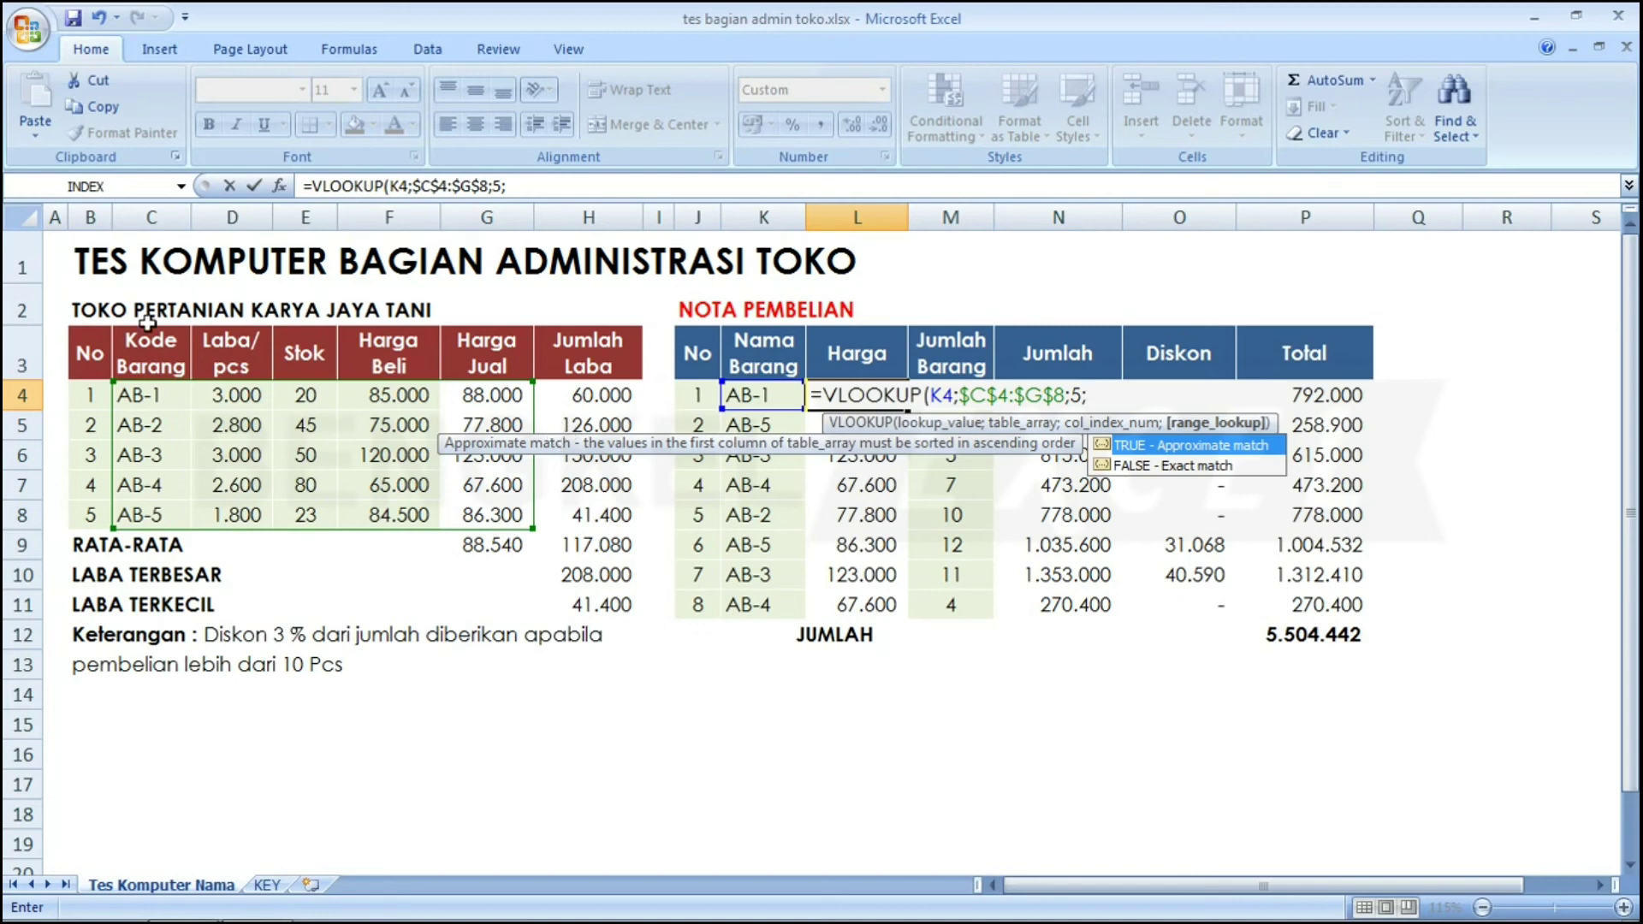
{"action": "key", "text": "Down"}
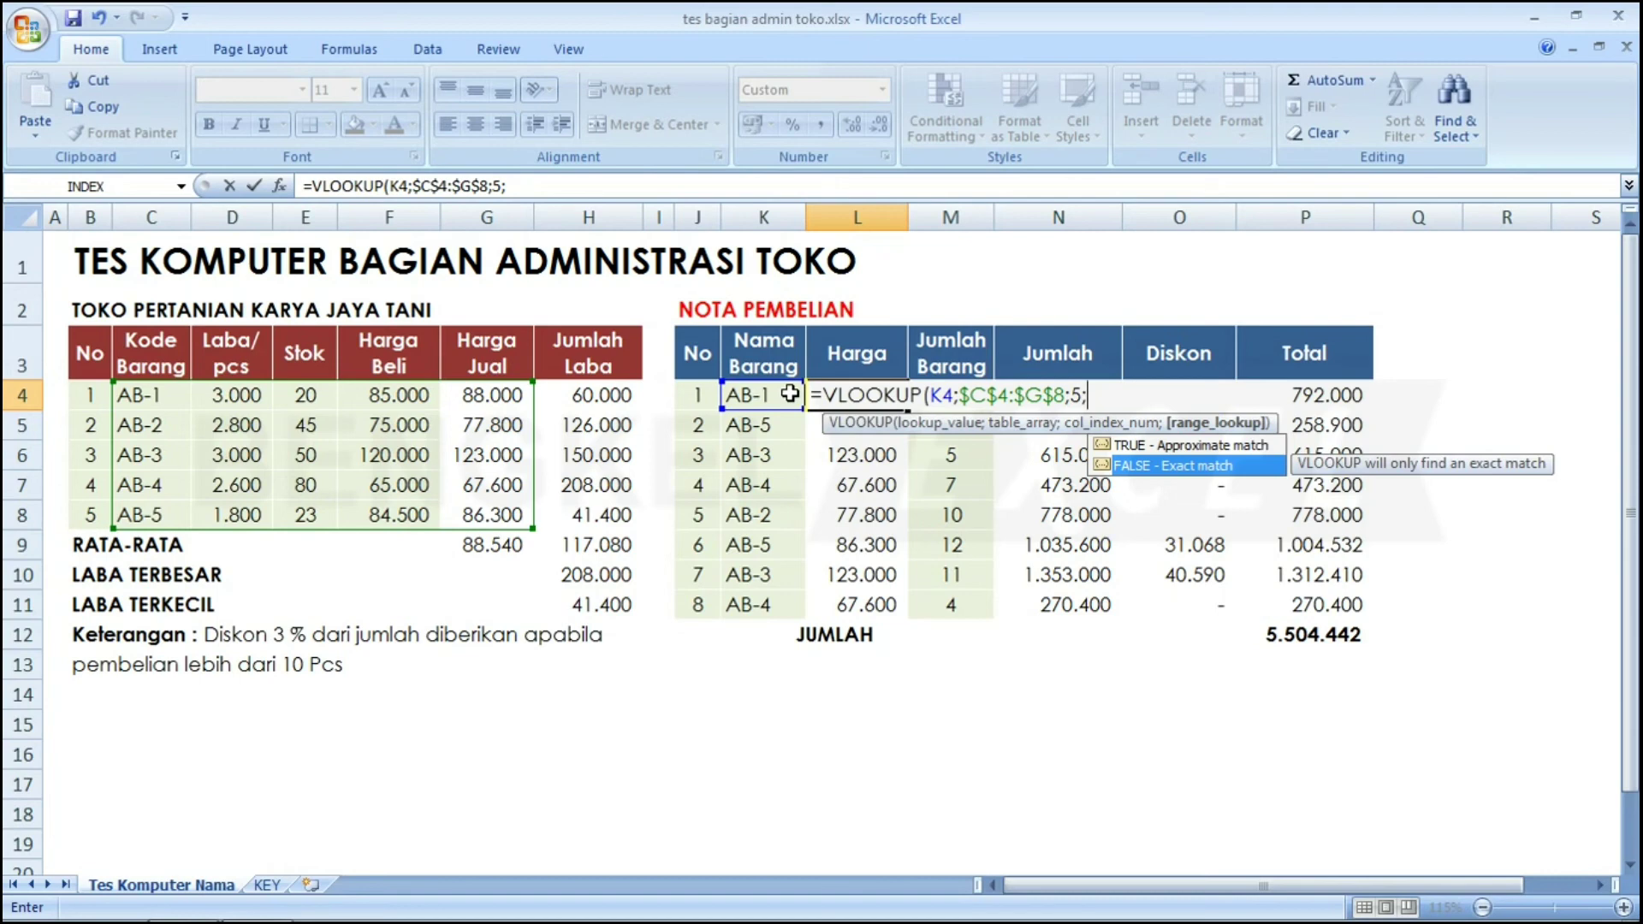
{"action": "key", "text": "Tab"}
{"action": "type", "text": ")"}
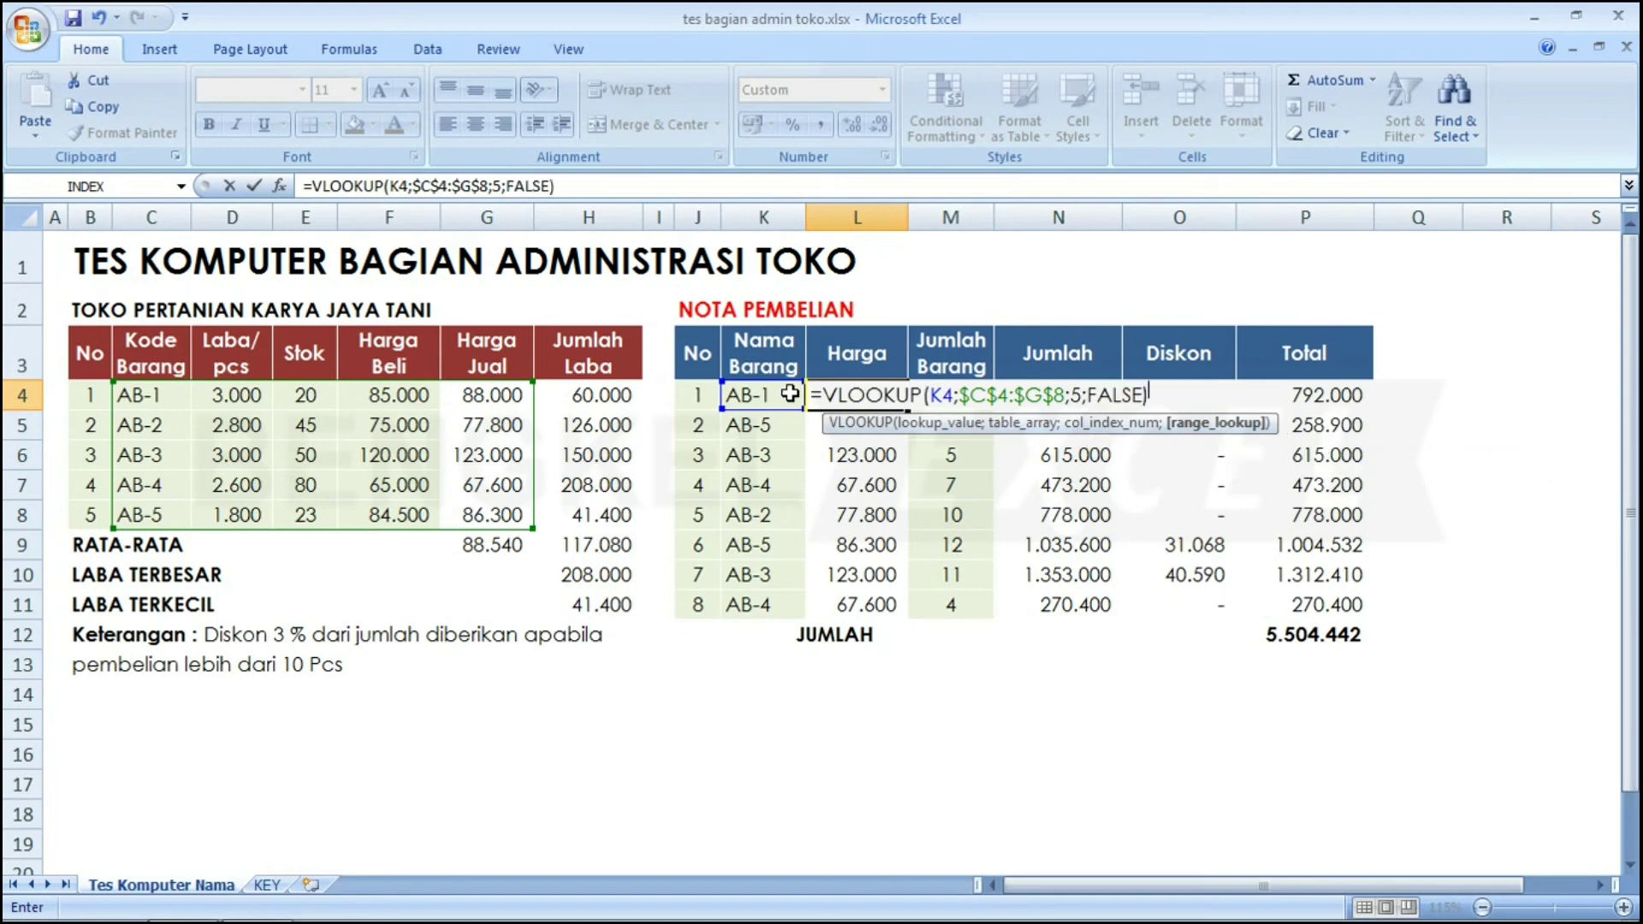
{"action": "key", "text": "Return"}
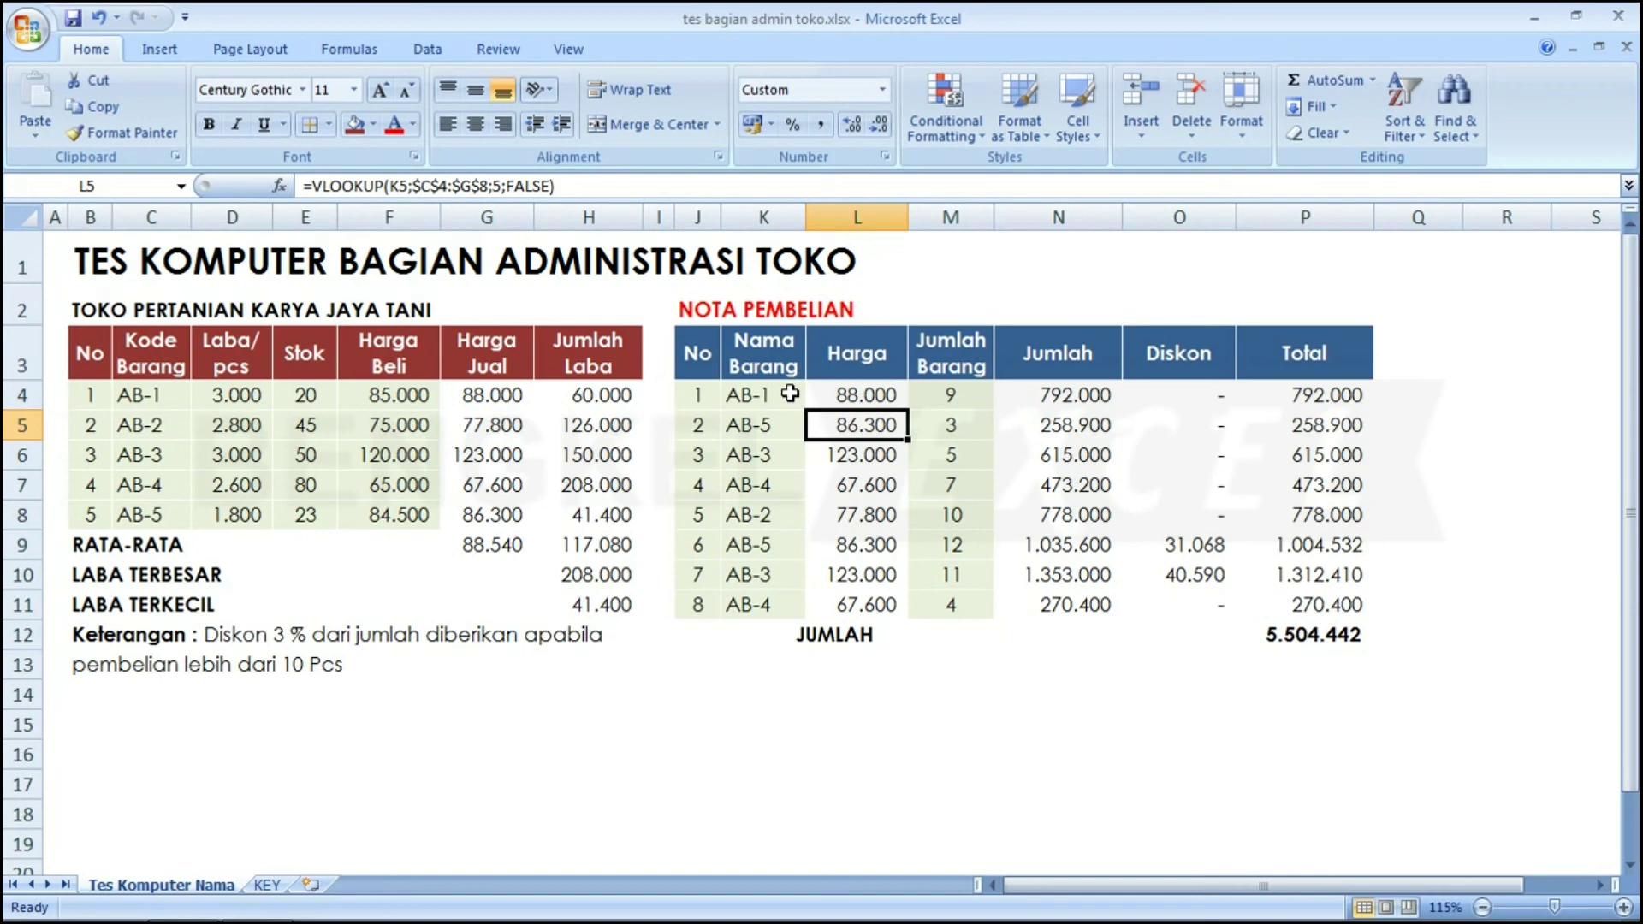
- Review the SUM formula for JUMLAH in P12 and the functions available under AutoSum
{"action": "key", "text": "Right"}
{"action": "key", "text": "Right"}
{"action": "key", "text": "Right"}
{"action": "key", "text": "Right"}
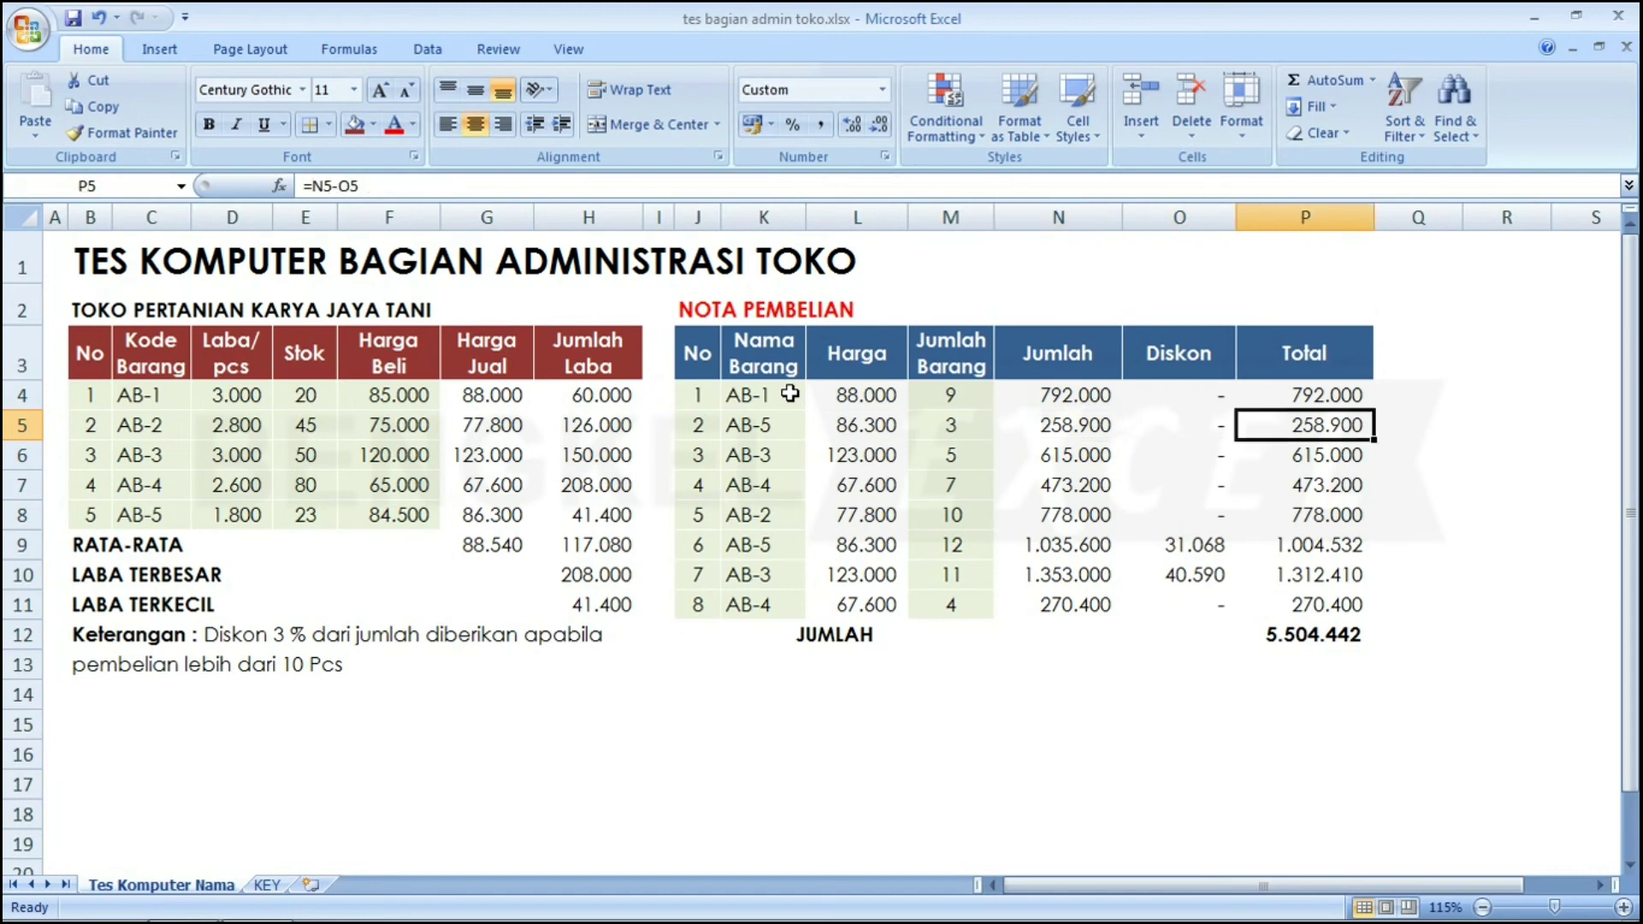
{"action": "key", "text": "Down"}
{"action": "key", "text": "Down"}
{"action": "key", "text": "Down"}
{"action": "key", "text": "Down"}
{"action": "key", "text": "Down"}
{"action": "key", "text": "Down"}
{"action": "key", "text": "Down"}
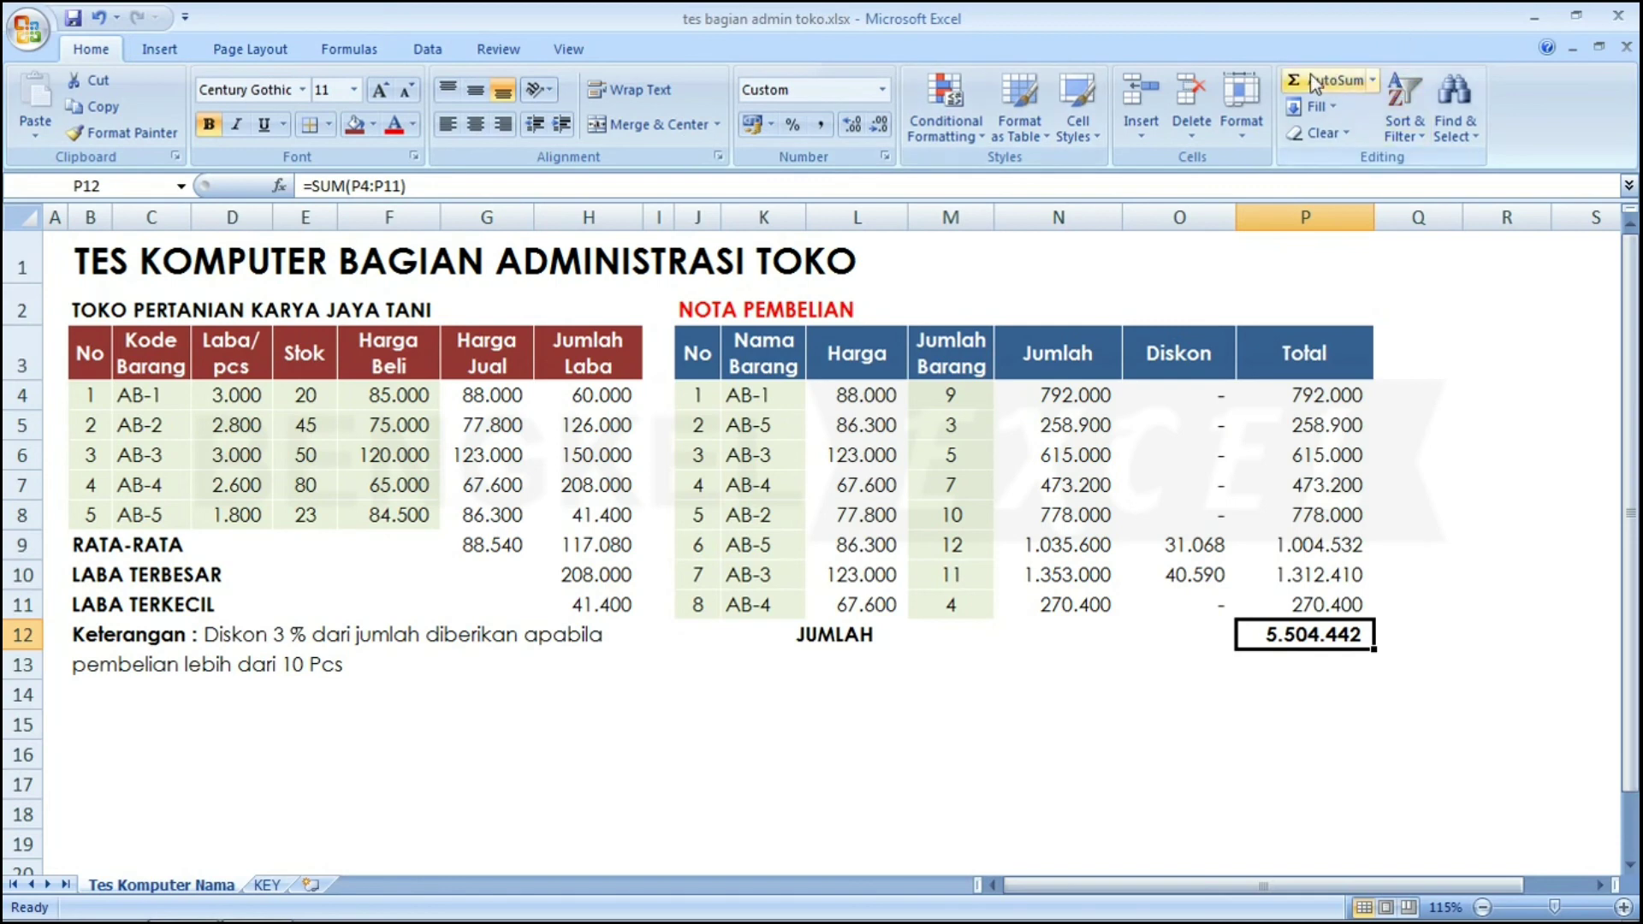
{"action": "left_click", "coordinate": [1374, 80]}
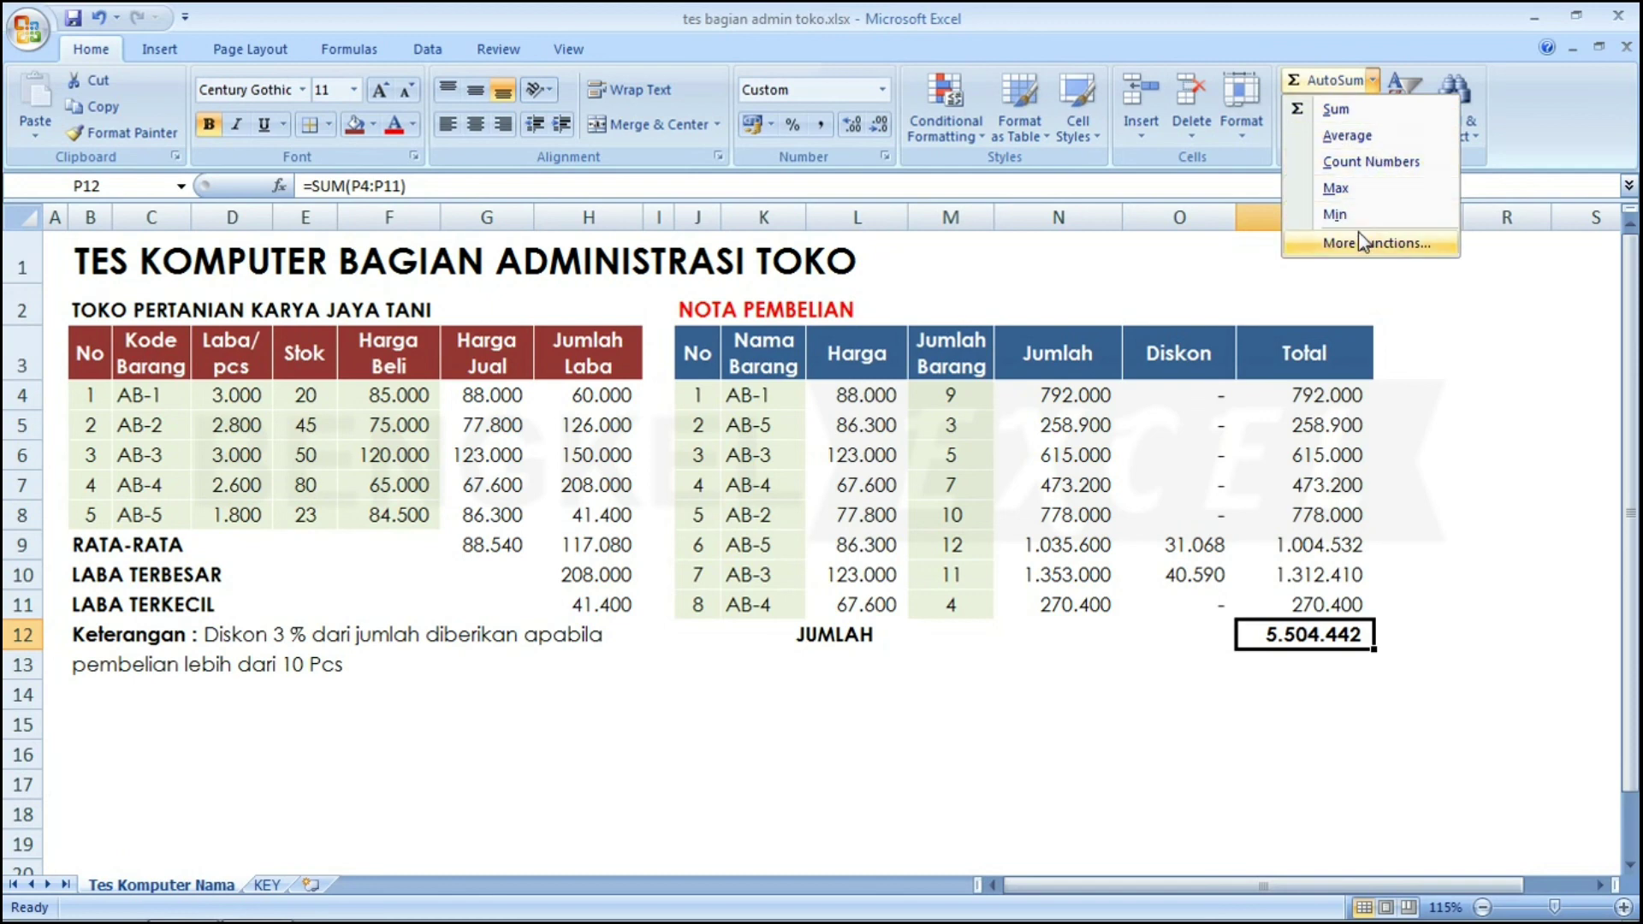
{"action": "left_click", "coordinate": [989, 546]}
- Review the LABA TERBESAR and LABA TERKECIL formulas in H10 and H11 and the Jumlah Laba formula in H6
{"action": "left_click", "coordinate": [597, 572]}
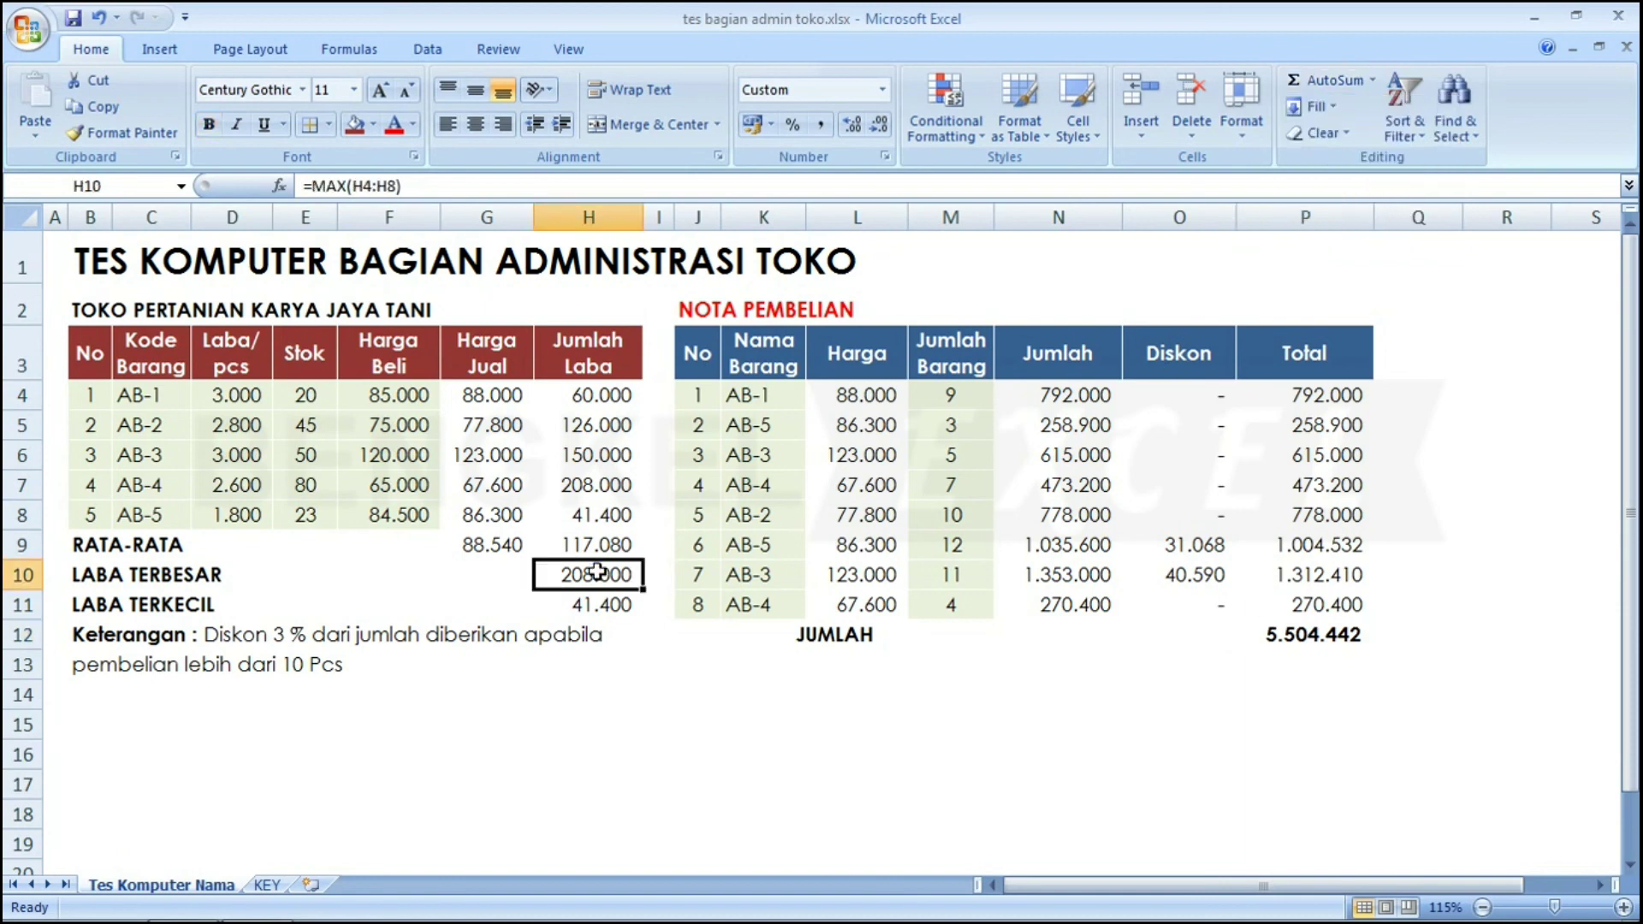
{"action": "key", "text": "Down"}
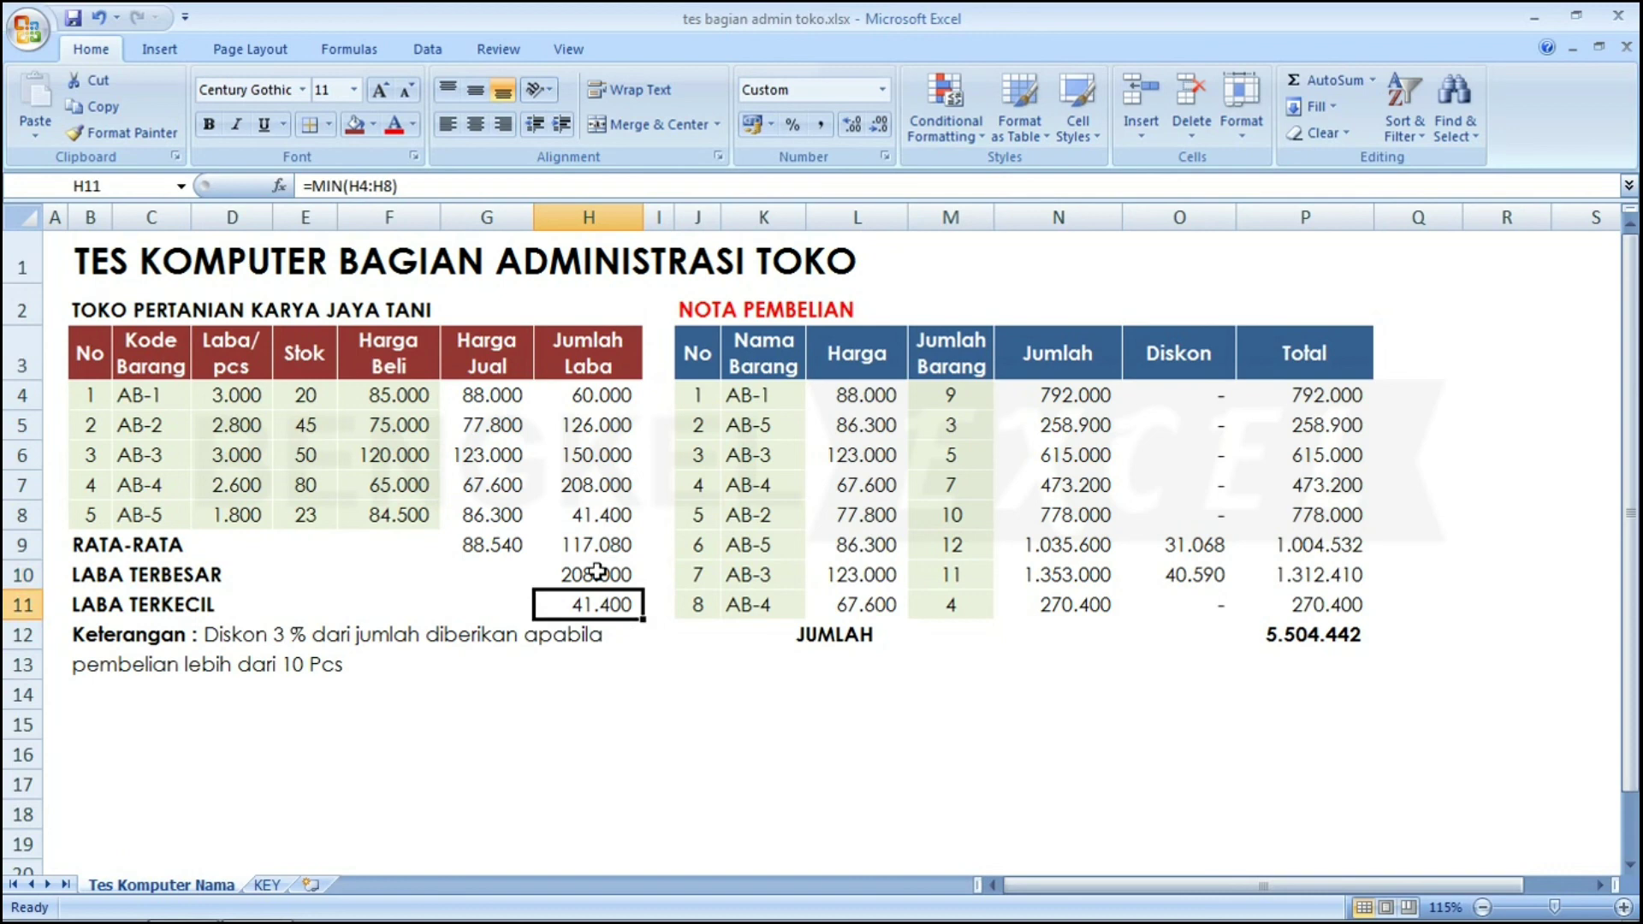
{"action": "left_click", "coordinate": [616, 462]}
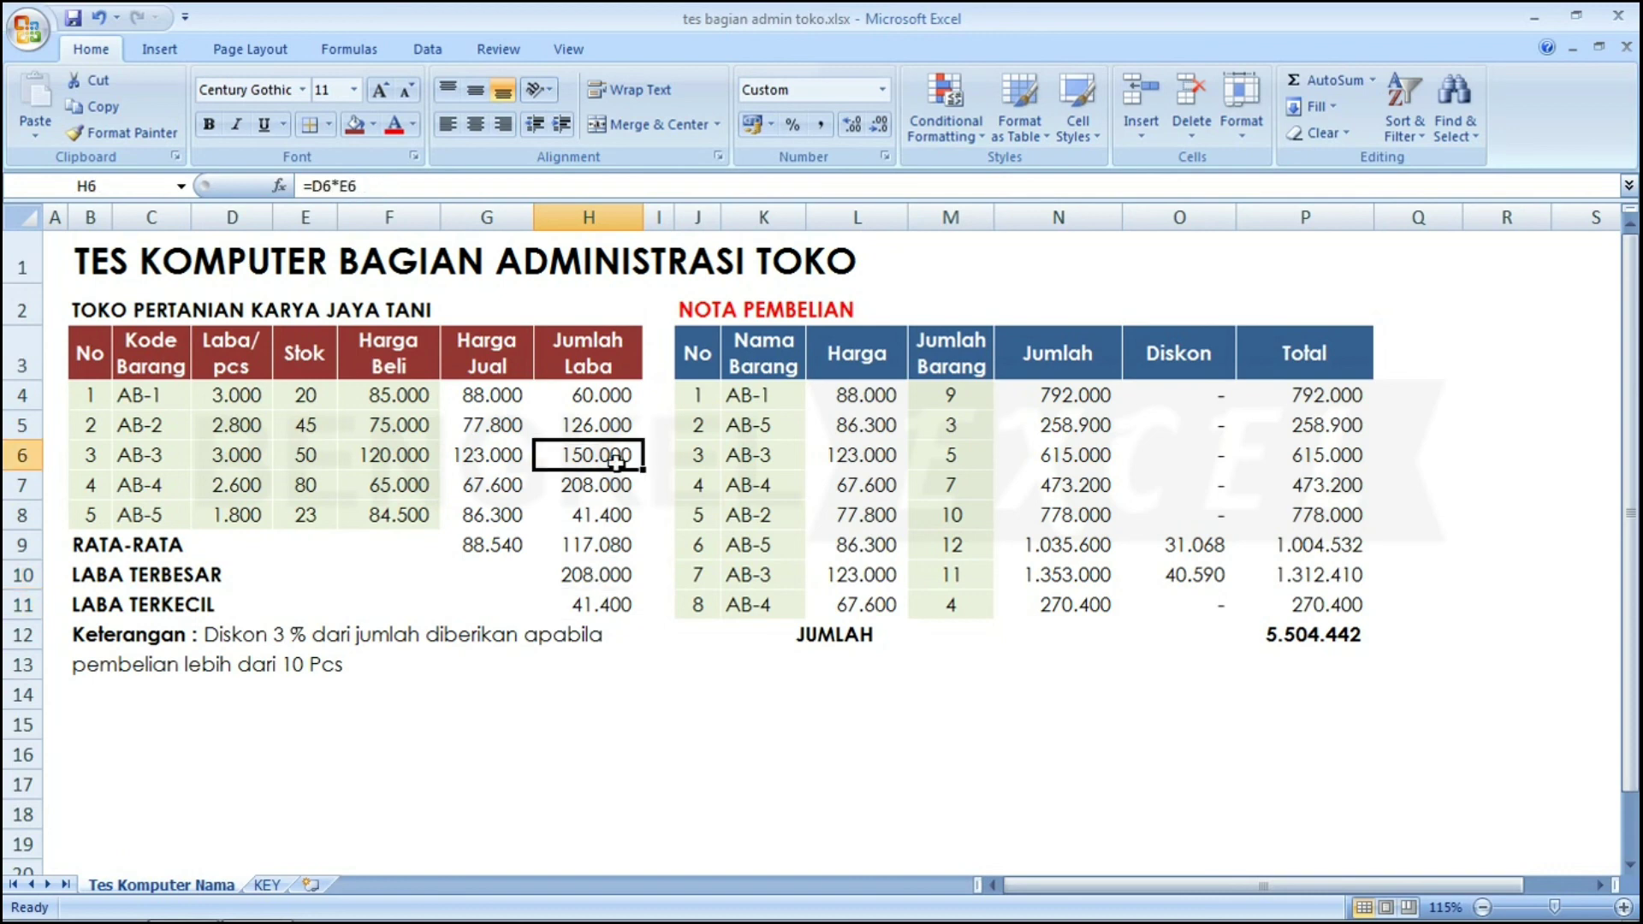
{"action": "key", "text": "Left"}
{"action": "key", "text": "Left"}
{"action": "key", "text": "Left"}
{"action": "key", "text": "Left"}
{"action": "key", "text": "Up"}
{"action": "key", "text": "Up"}
{"action": "key", "text": "Left"}
{"action": "key", "text": "Left"}
{"action": "key", "text": "Up"}
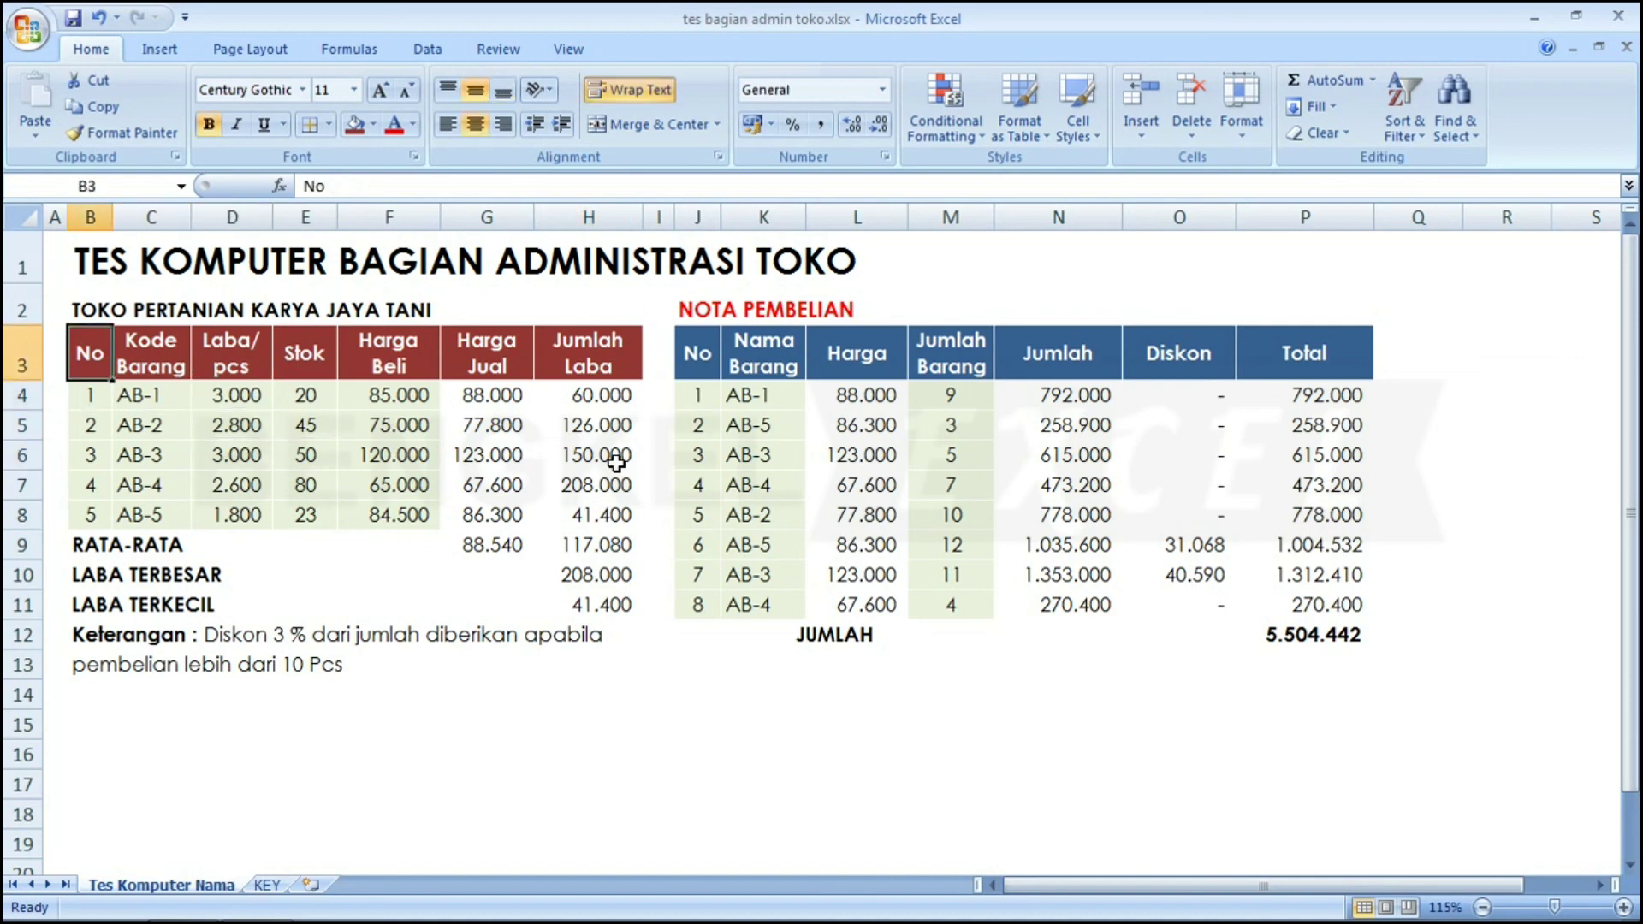
{"action": "key", "text": "Right"}
{"action": "key", "text": "Down"}
{"action": "key", "text": "Down"}
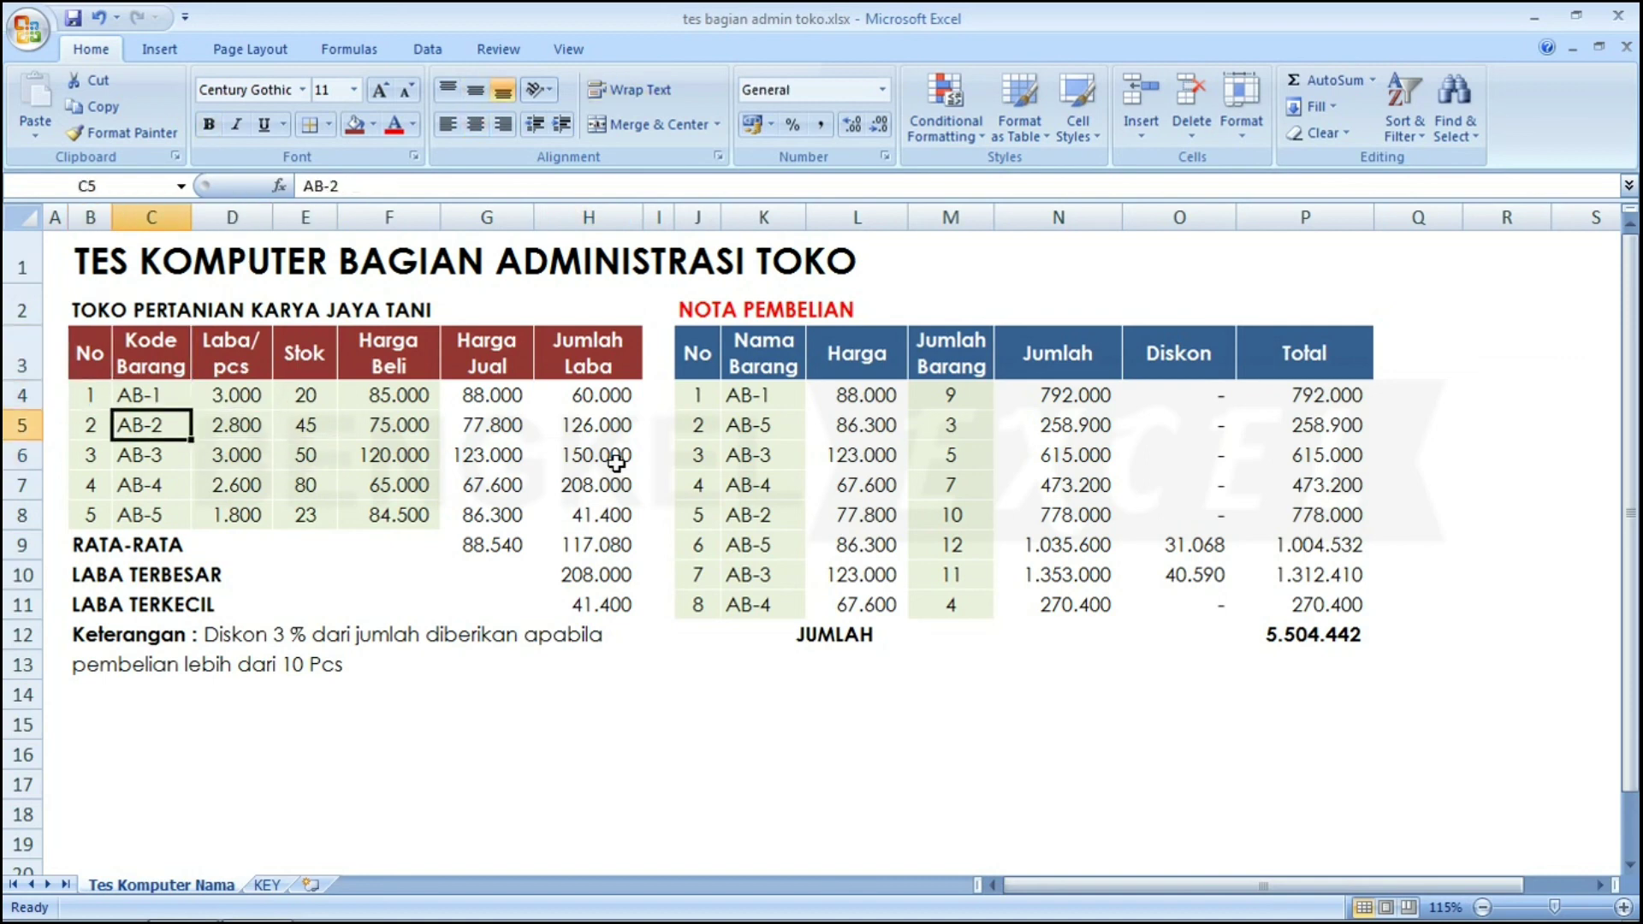
{"action": "key", "text": "Left"}
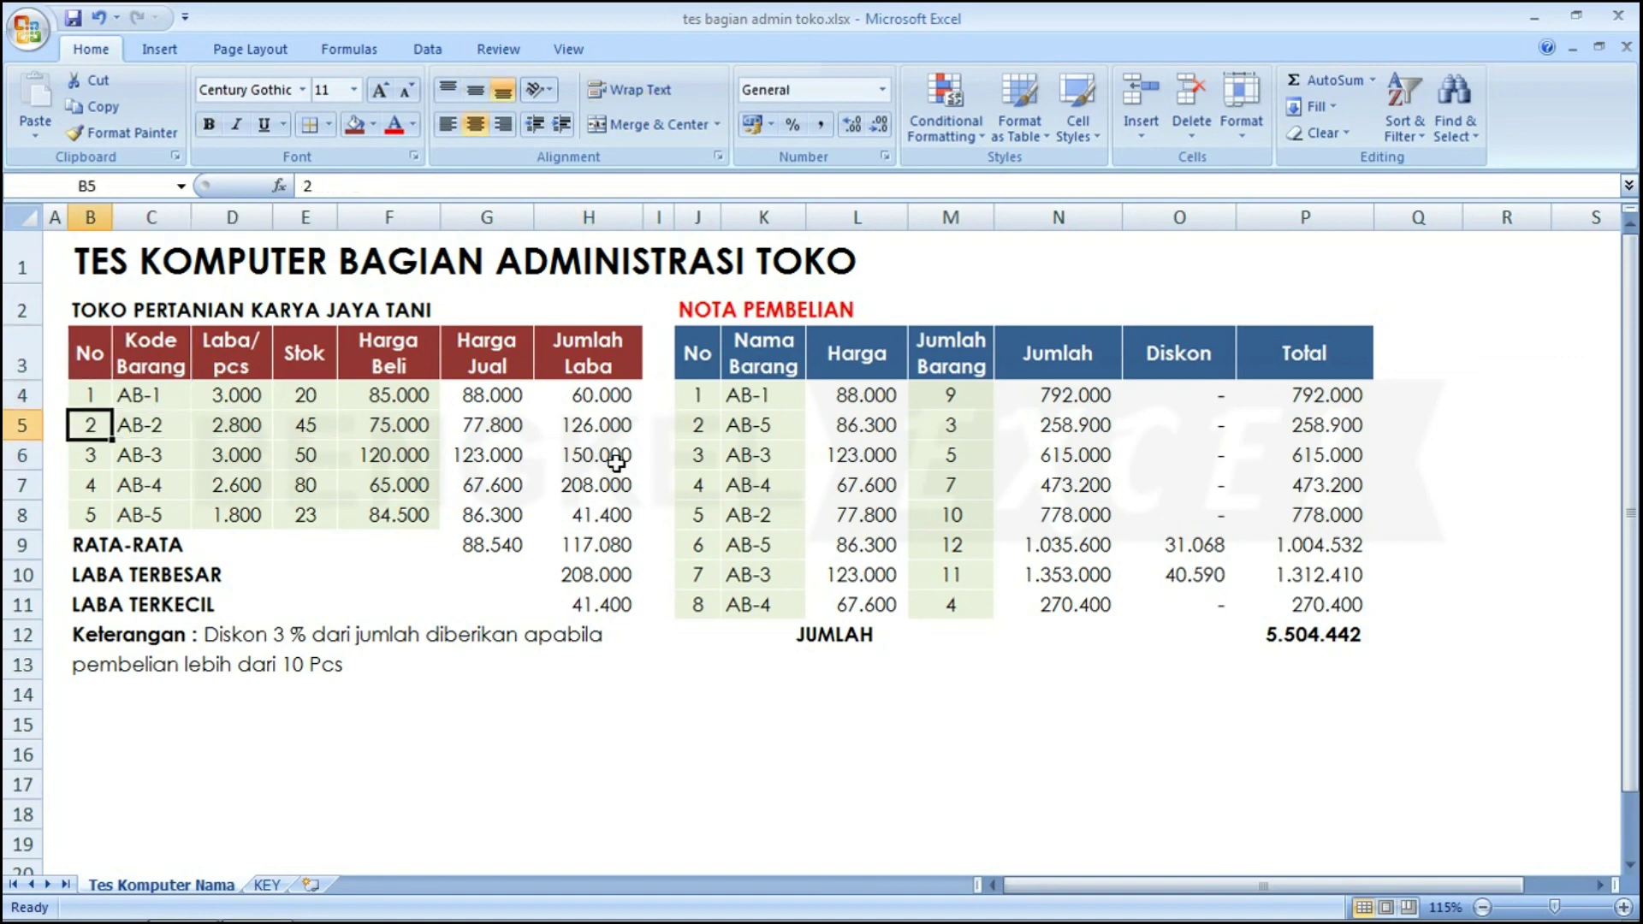
{"action": "key", "text": "Up"}
{"action": "key", "text": "Right"}
{"action": "key", "text": "Right"}
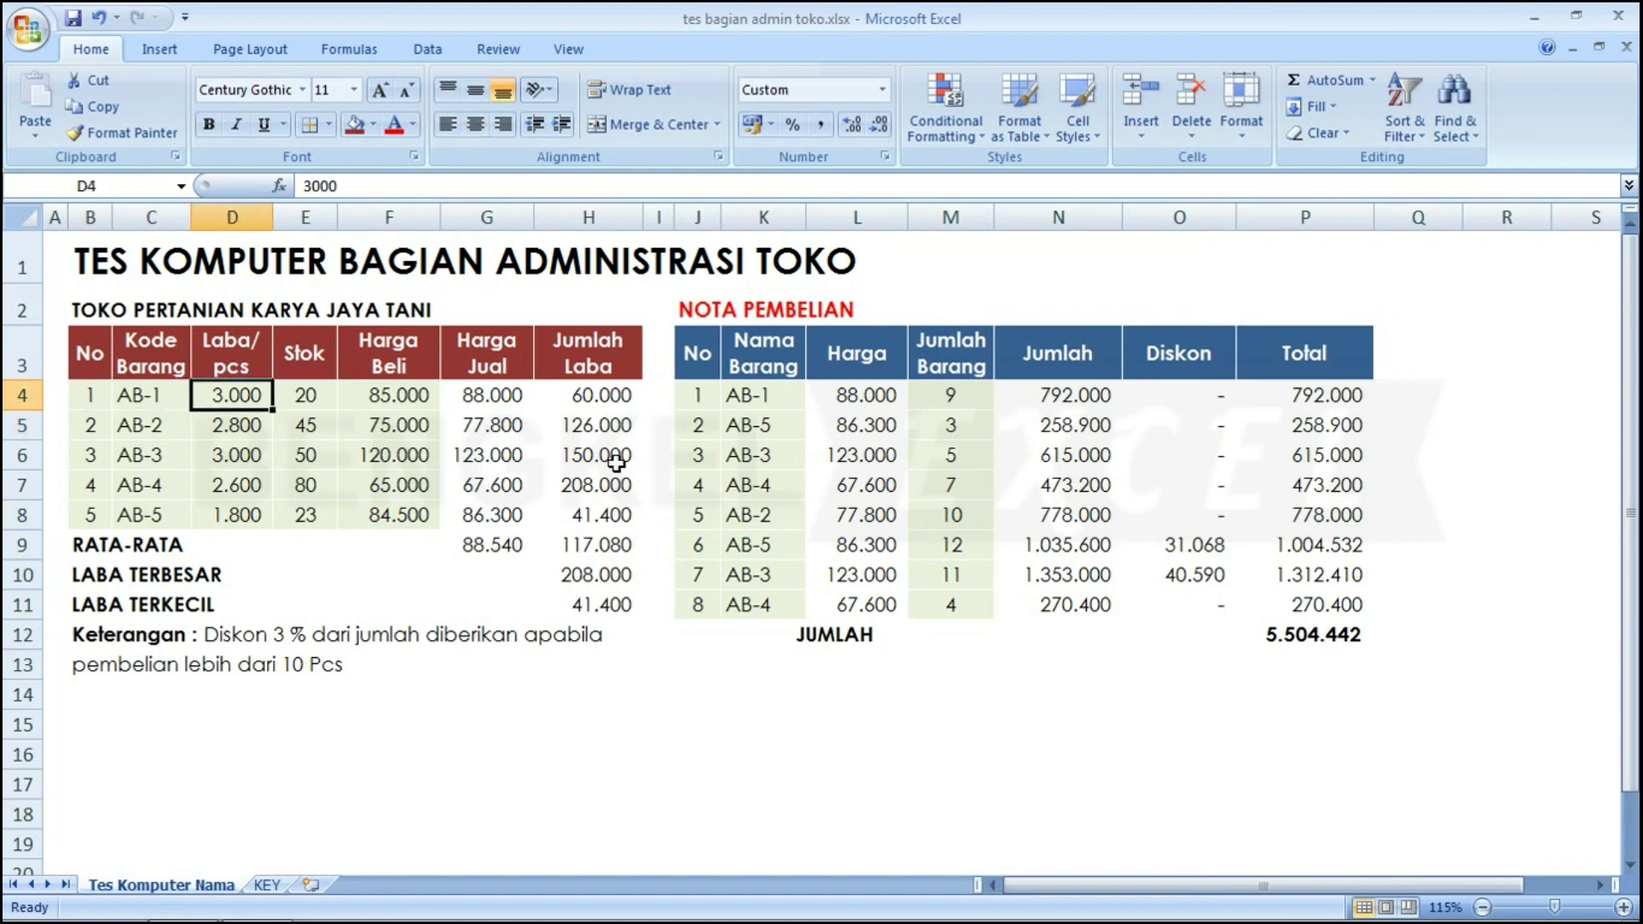
{"action": "key", "text": "Up"}
{"action": "key", "text": "Left"}
{"action": "key", "text": "Left"}
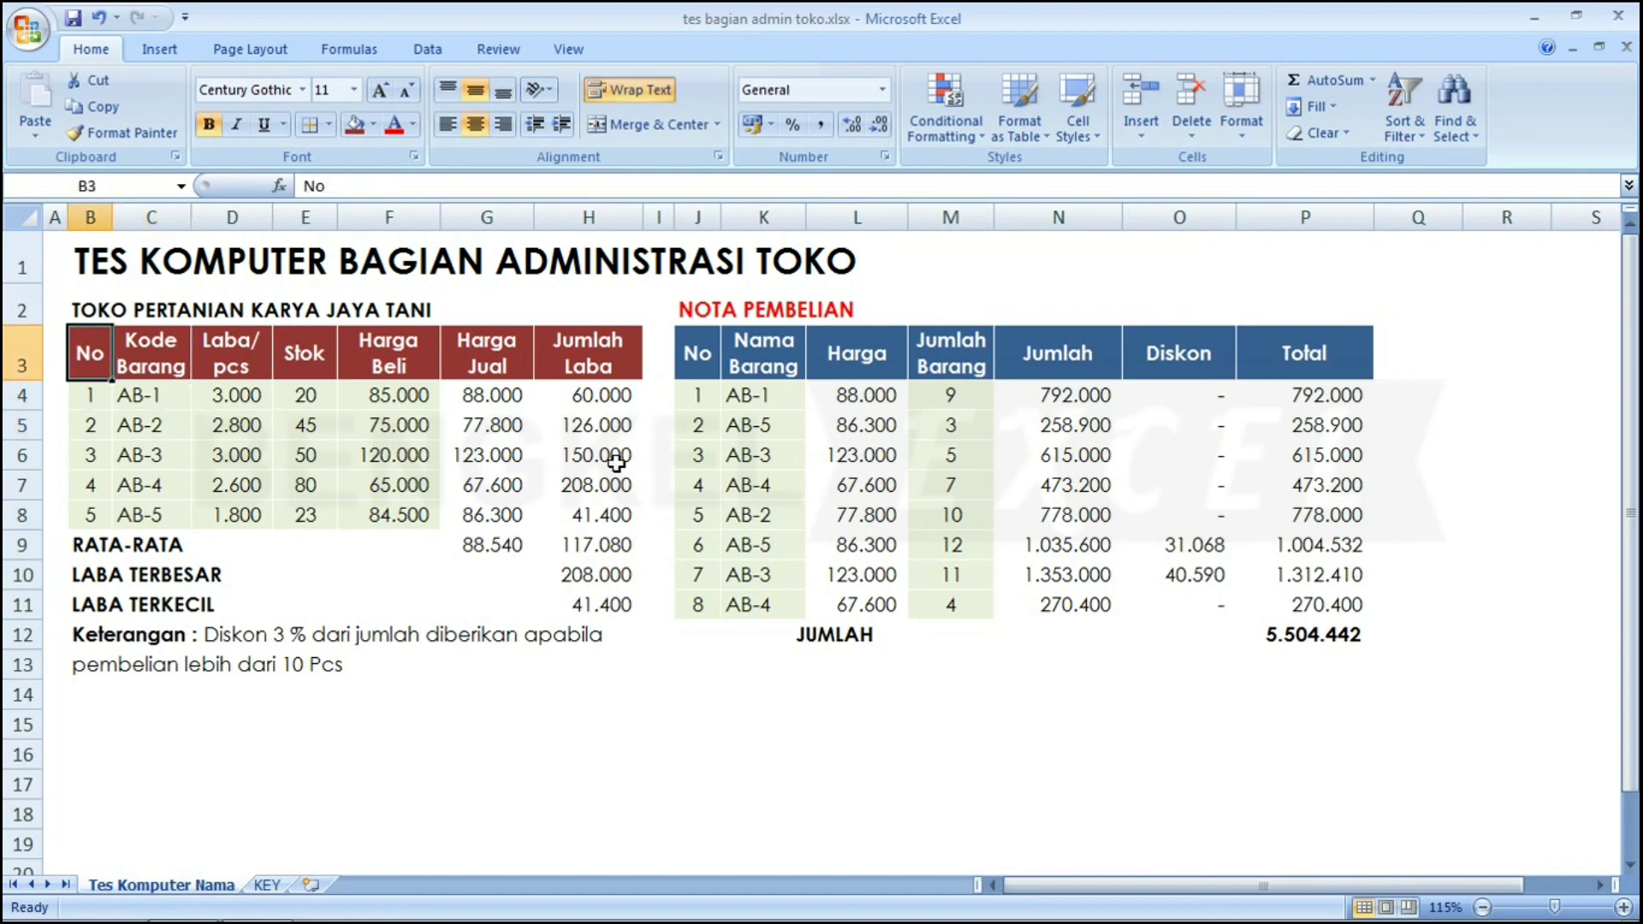
{"action": "left_click", "coordinate": [329, 125]}
{"action": "left_click", "coordinate": [678, 511]}
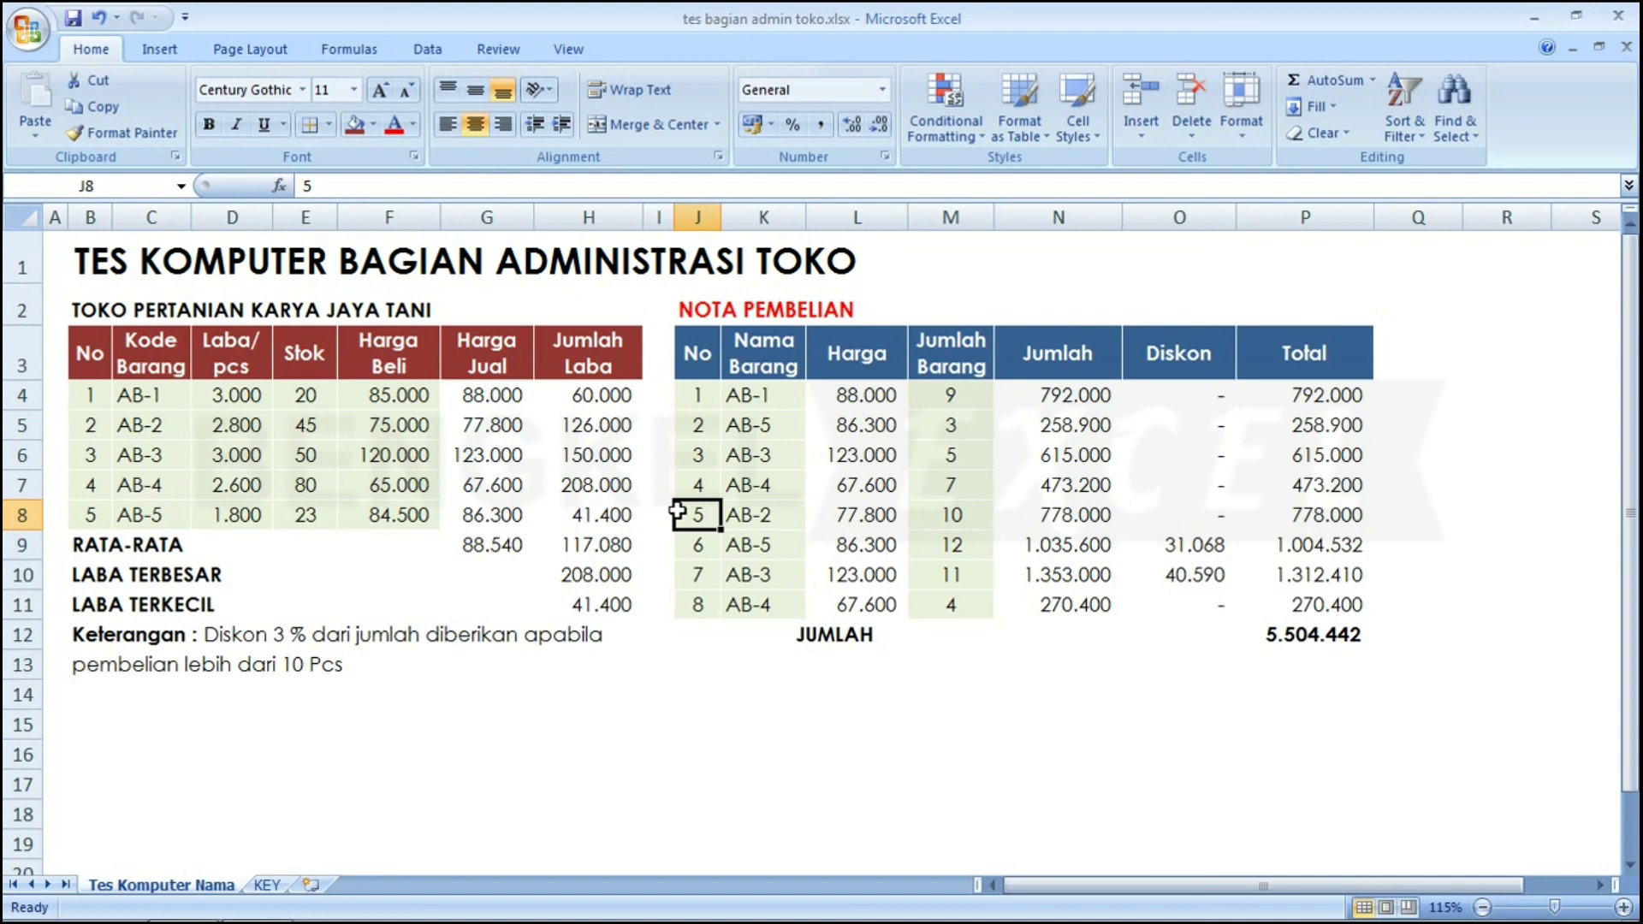
{"action": "key", "text": "Left"}
{"action": "key", "text": "Left"}
{"action": "key", "text": "Left"}
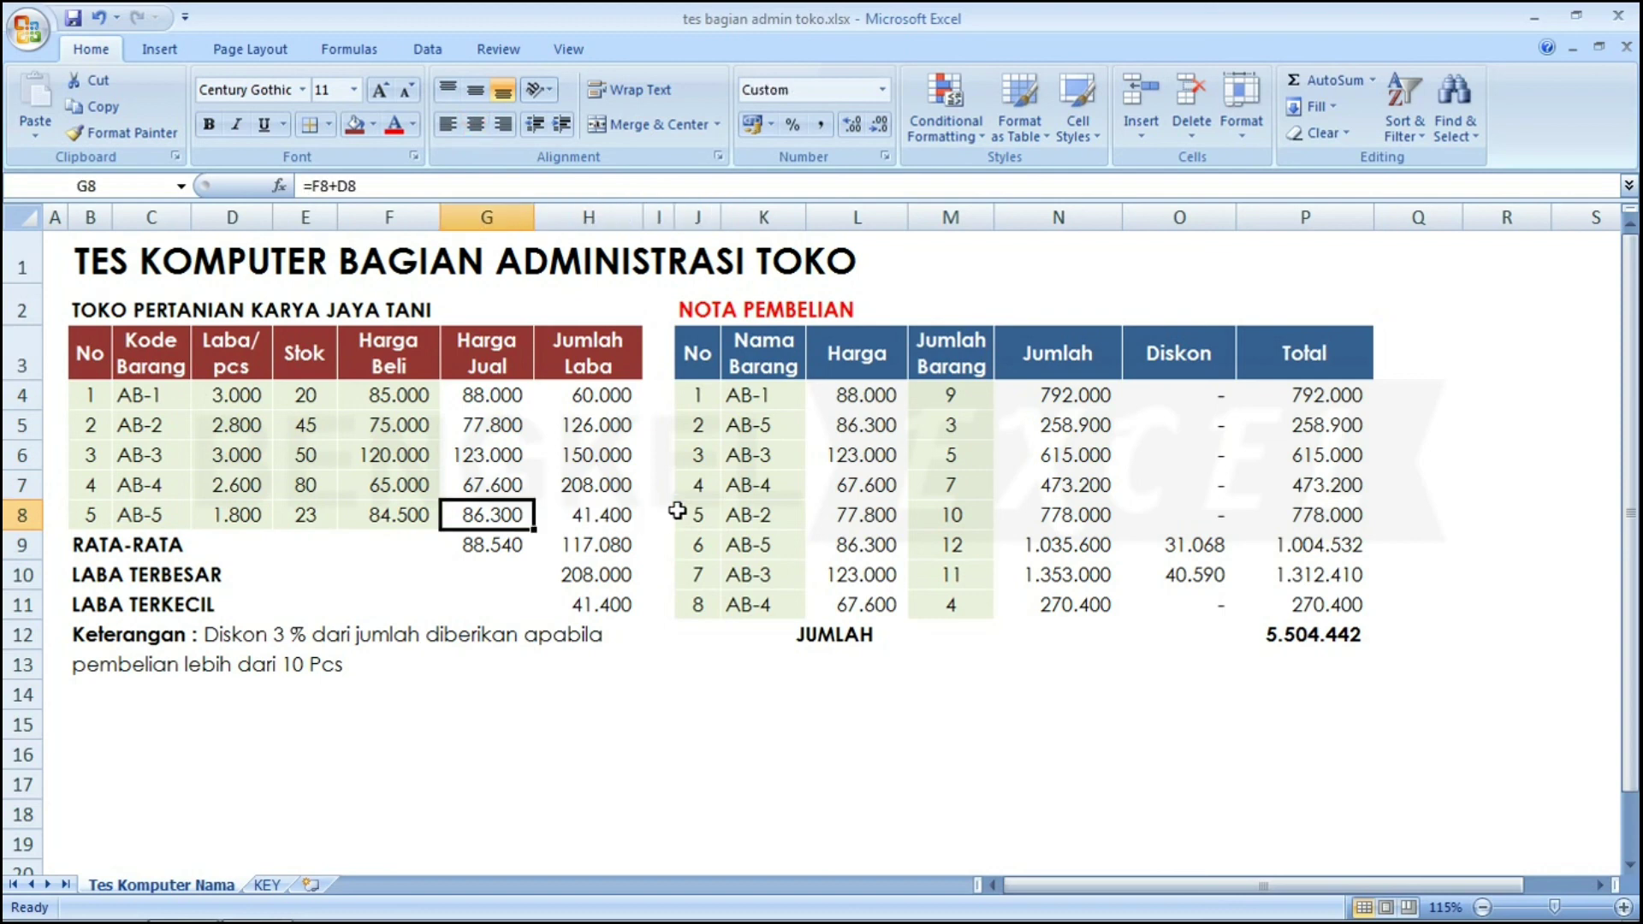